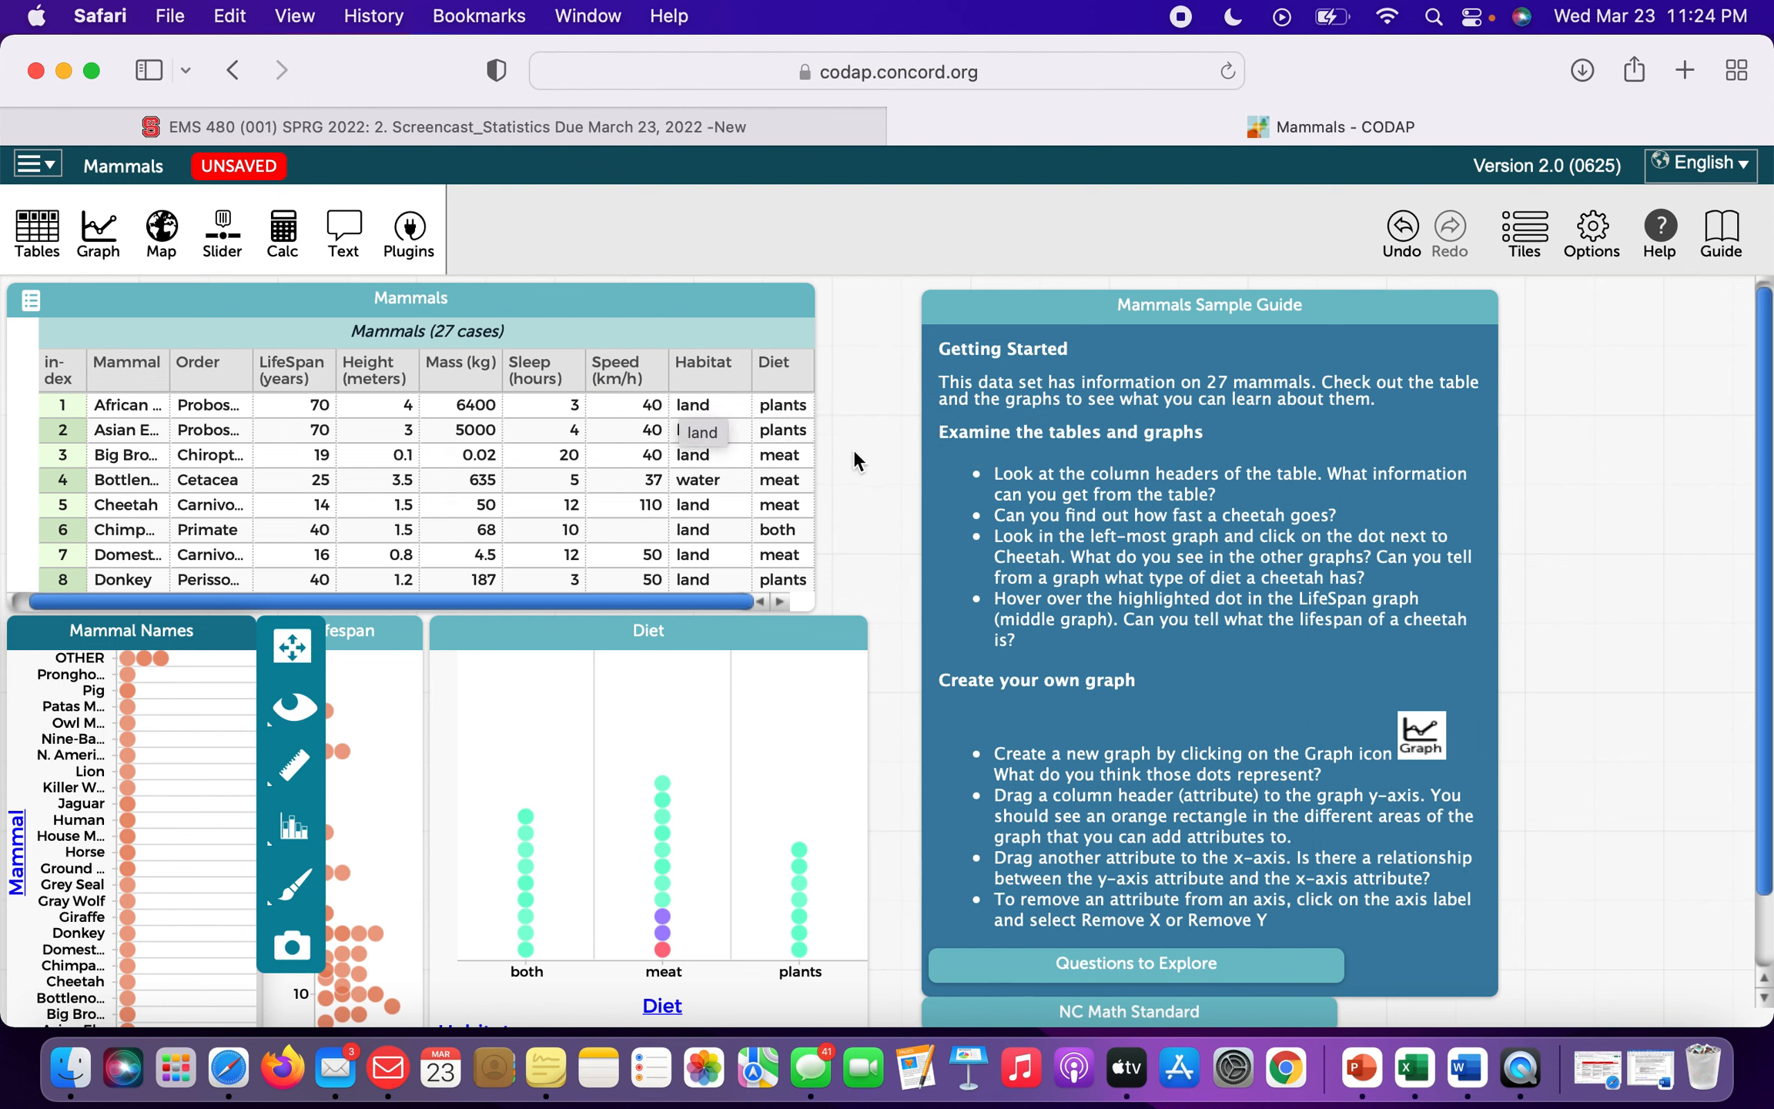
Select the Lion (2.5 m tall, 250 kg, meat-eater) in the Mammal Names graph.
{"action": "left_click", "coordinate": [883, 459]}
{"action": "scroll", "coordinate": [883, 459], "scroll_direction": "down", "scroll_amount": 2}
{"action": "scroll", "coordinate": [884, 459], "scroll_direction": "down", "scroll_amount": 1}
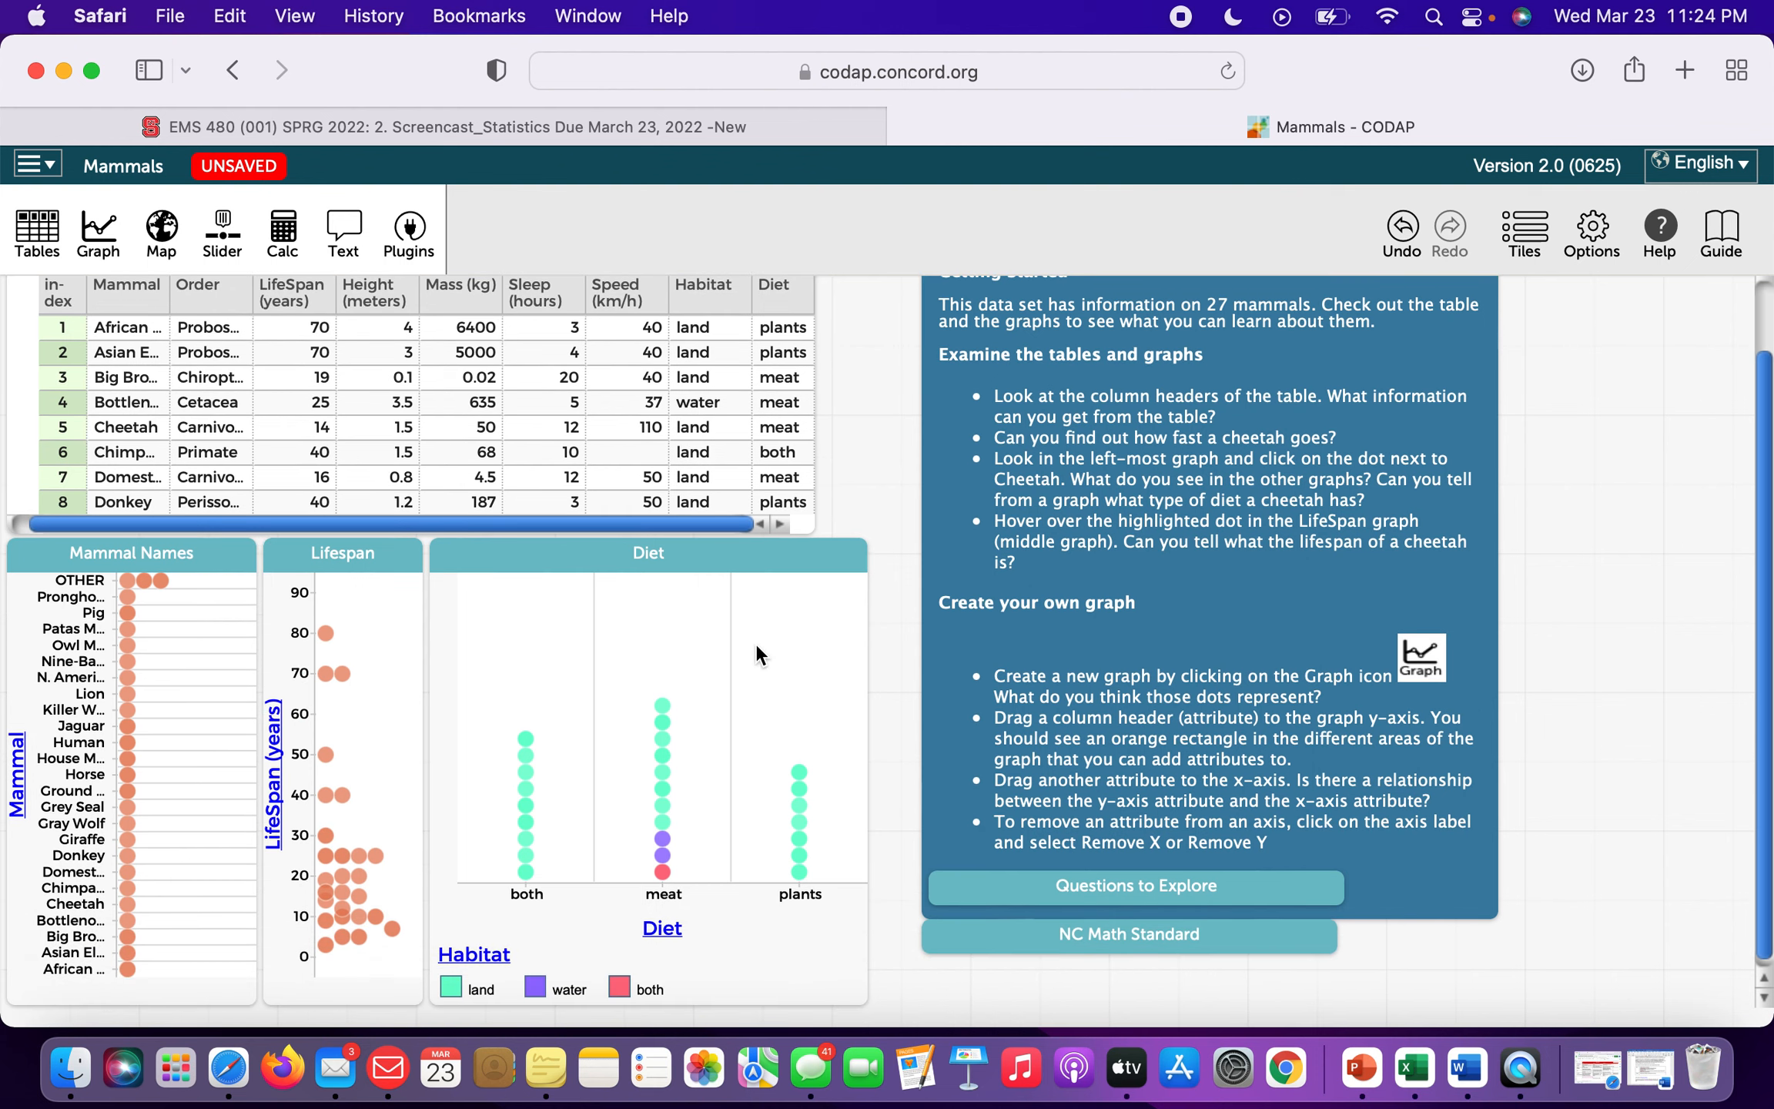
{"action": "scroll", "coordinate": [755, 643], "scroll_direction": "up", "scroll_amount": 1}
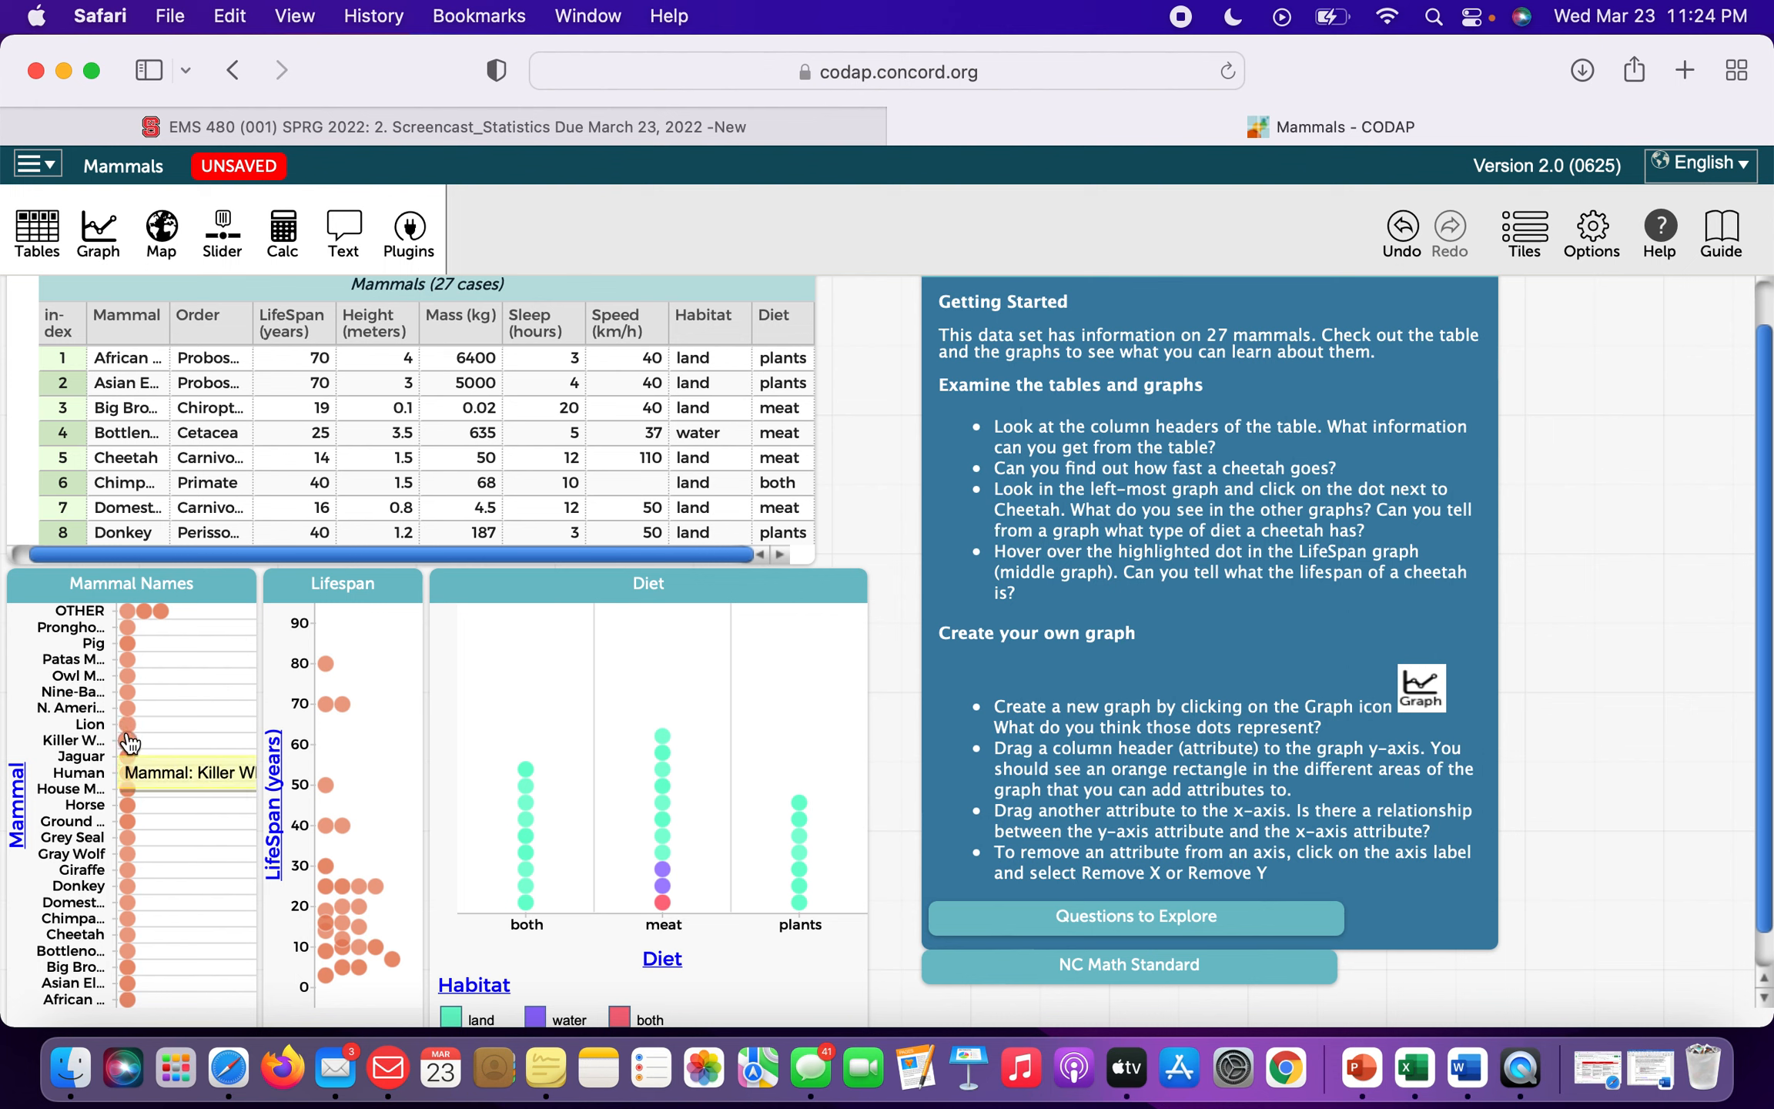
{"action": "mouse_move", "coordinate": [127, 779]}
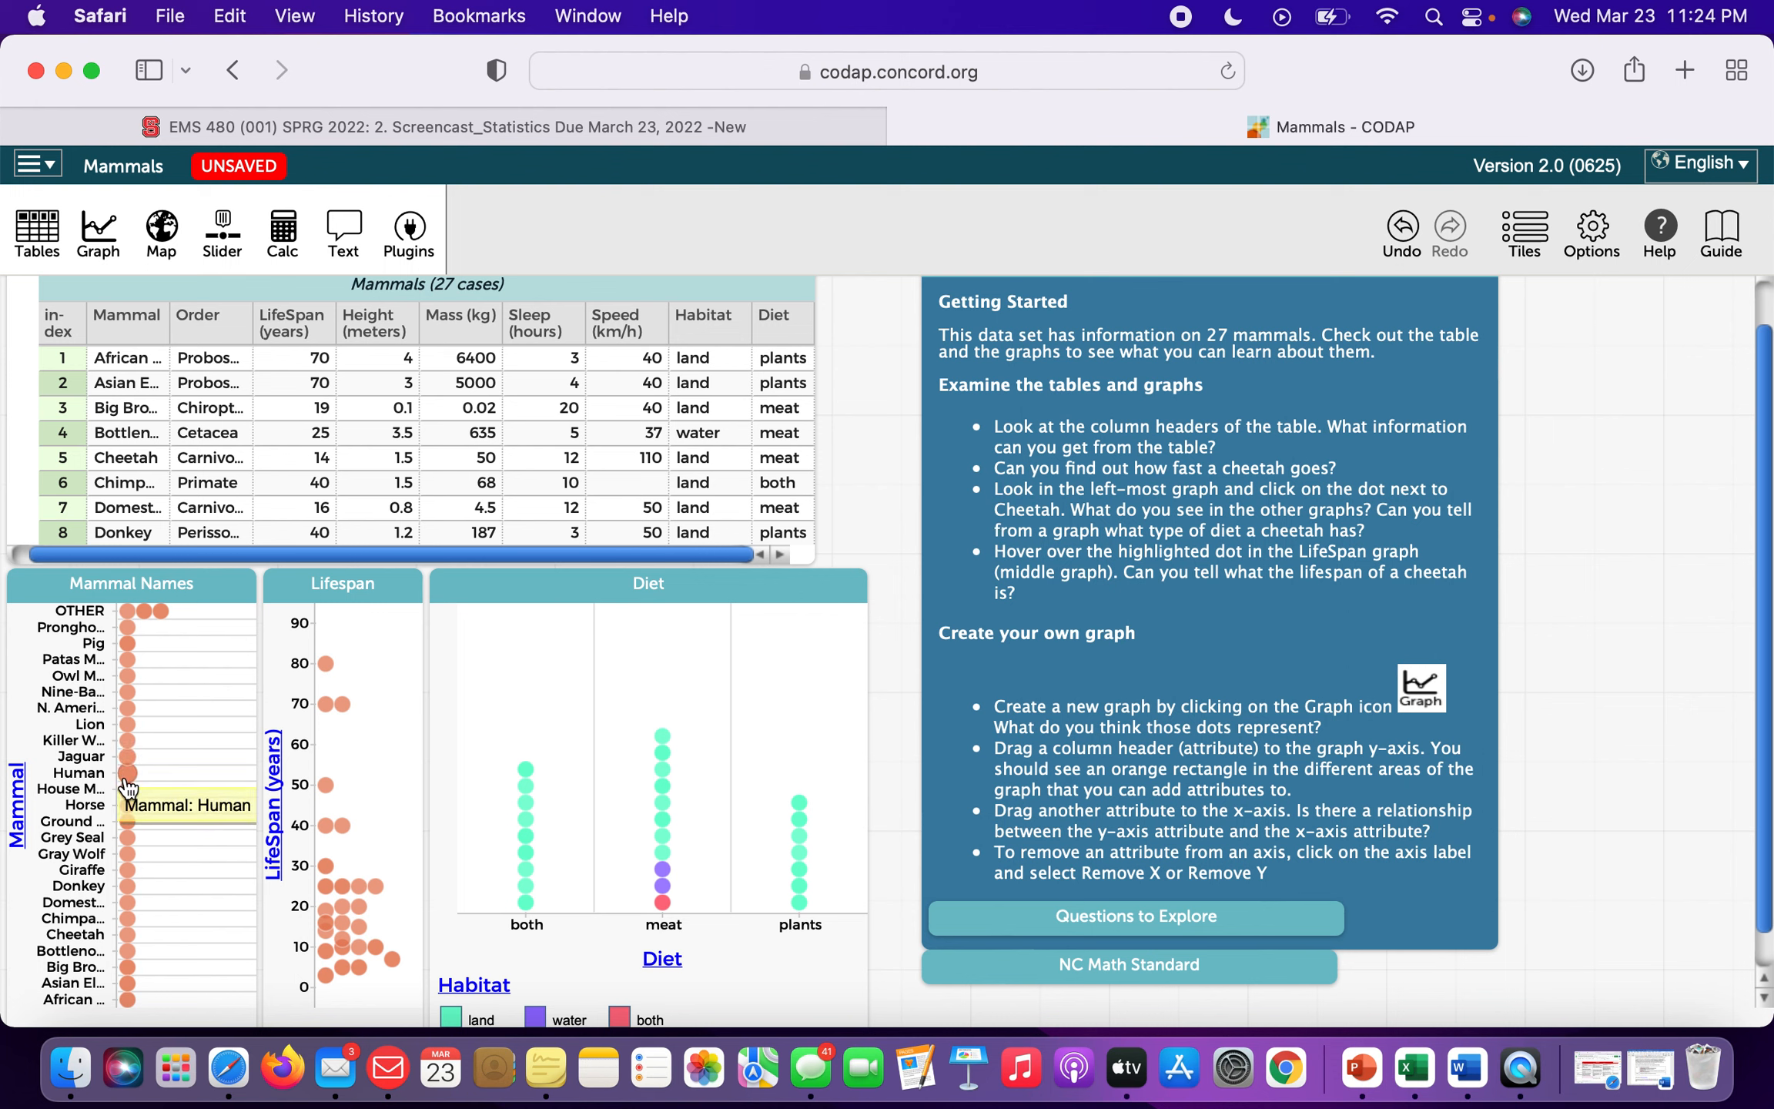
{"action": "left_click", "coordinate": [127, 728]}
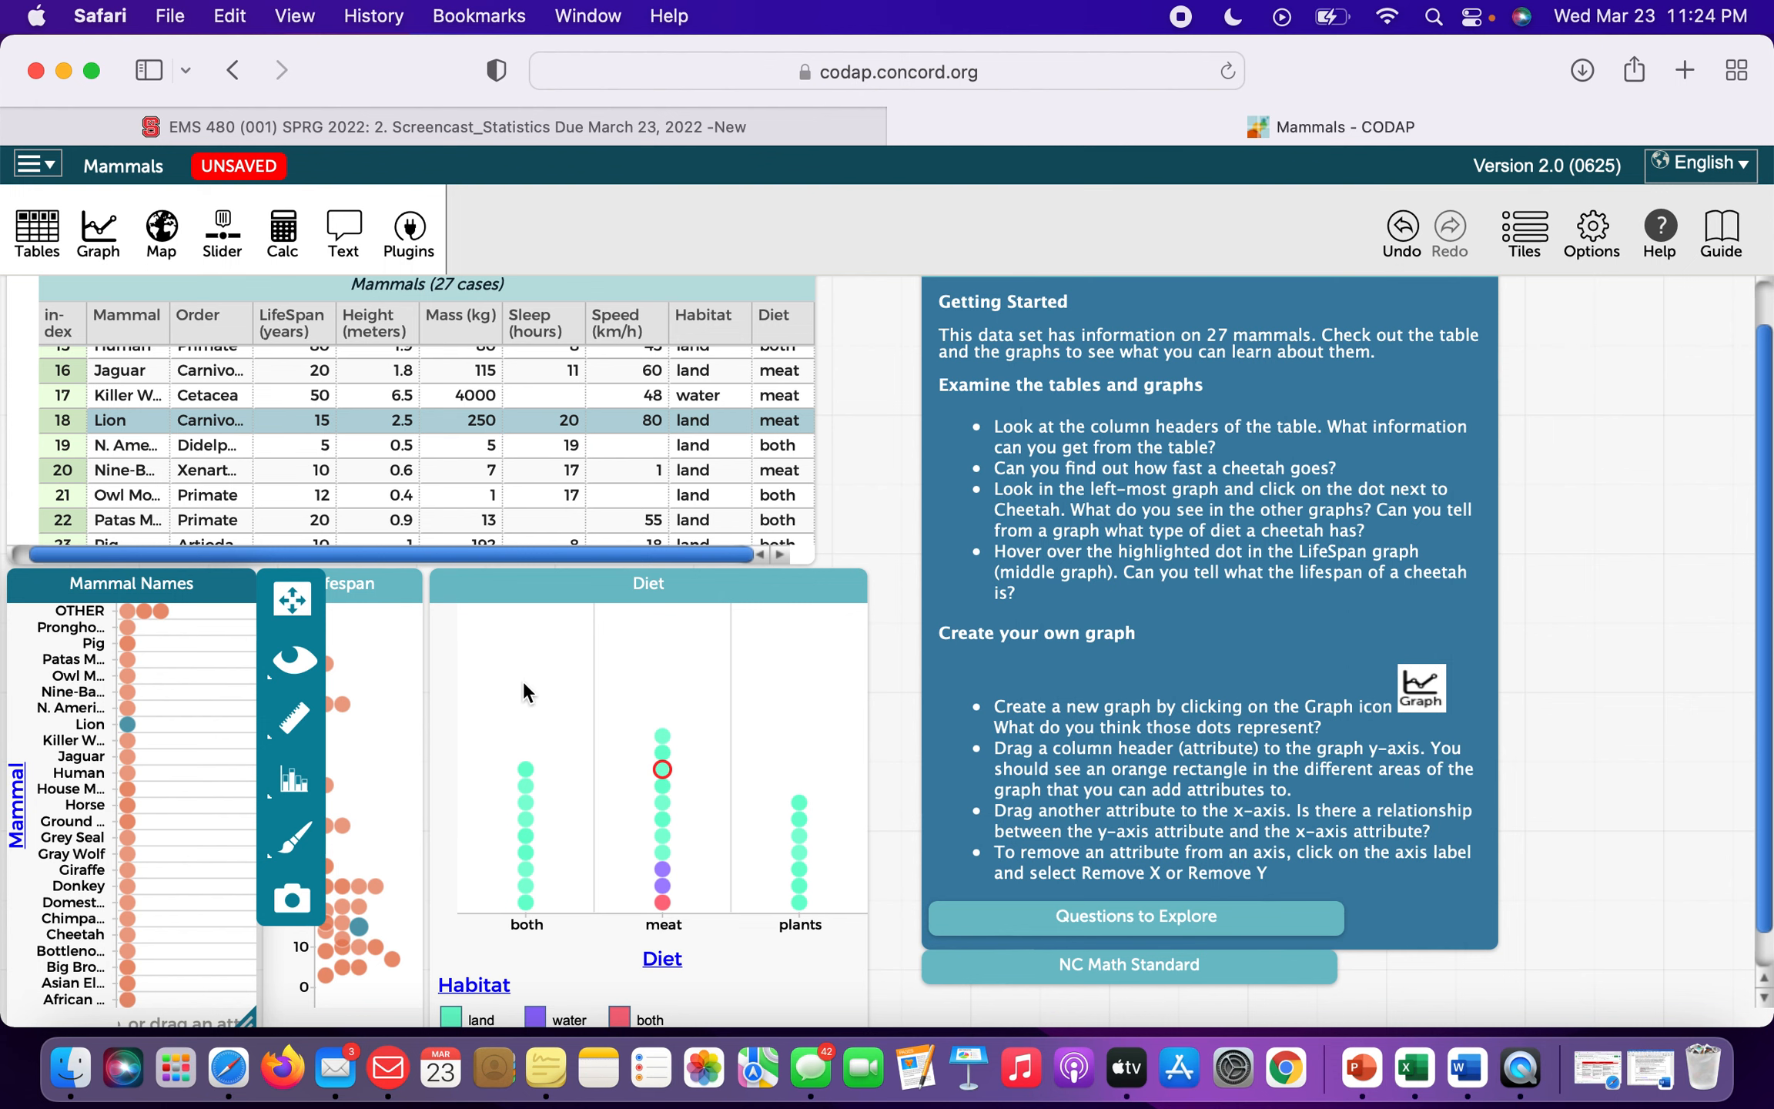
{"action": "scroll", "coordinate": [522, 679], "scroll_direction": "down", "scroll_amount": 1}
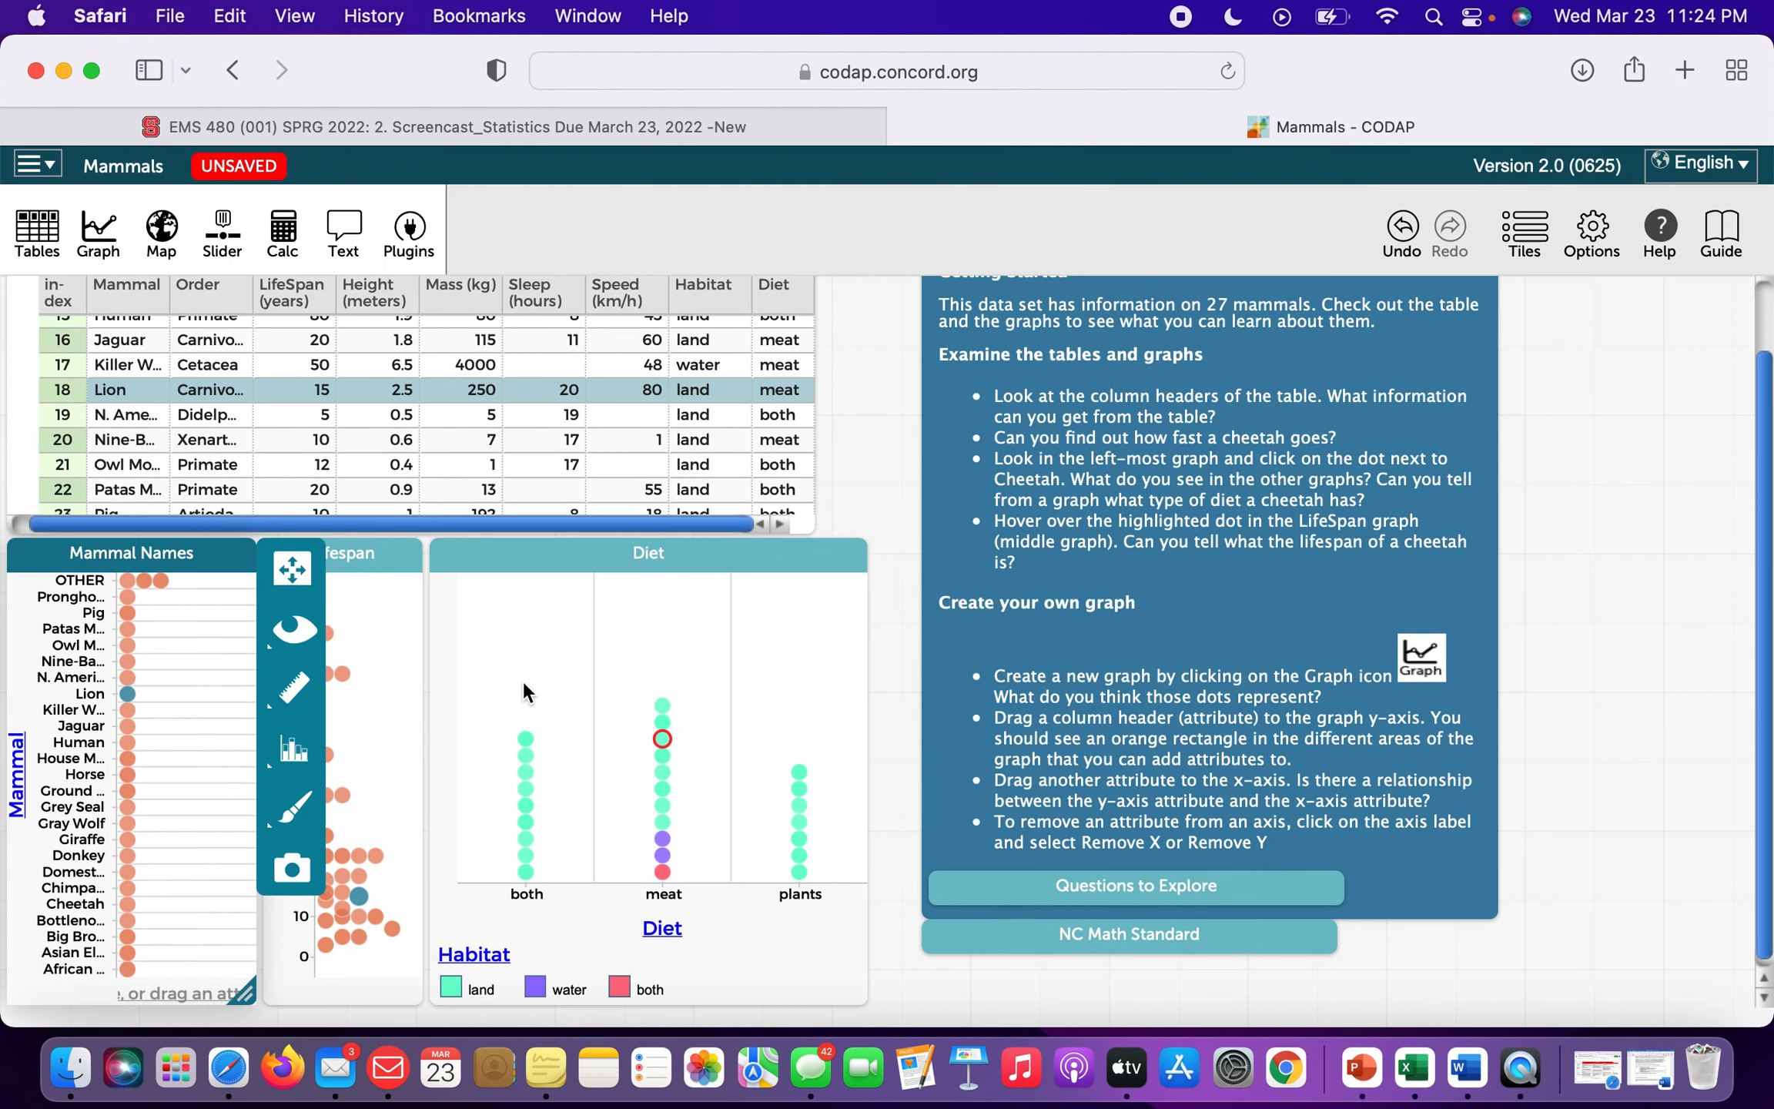
{"action": "left_click", "coordinate": [393, 704]}
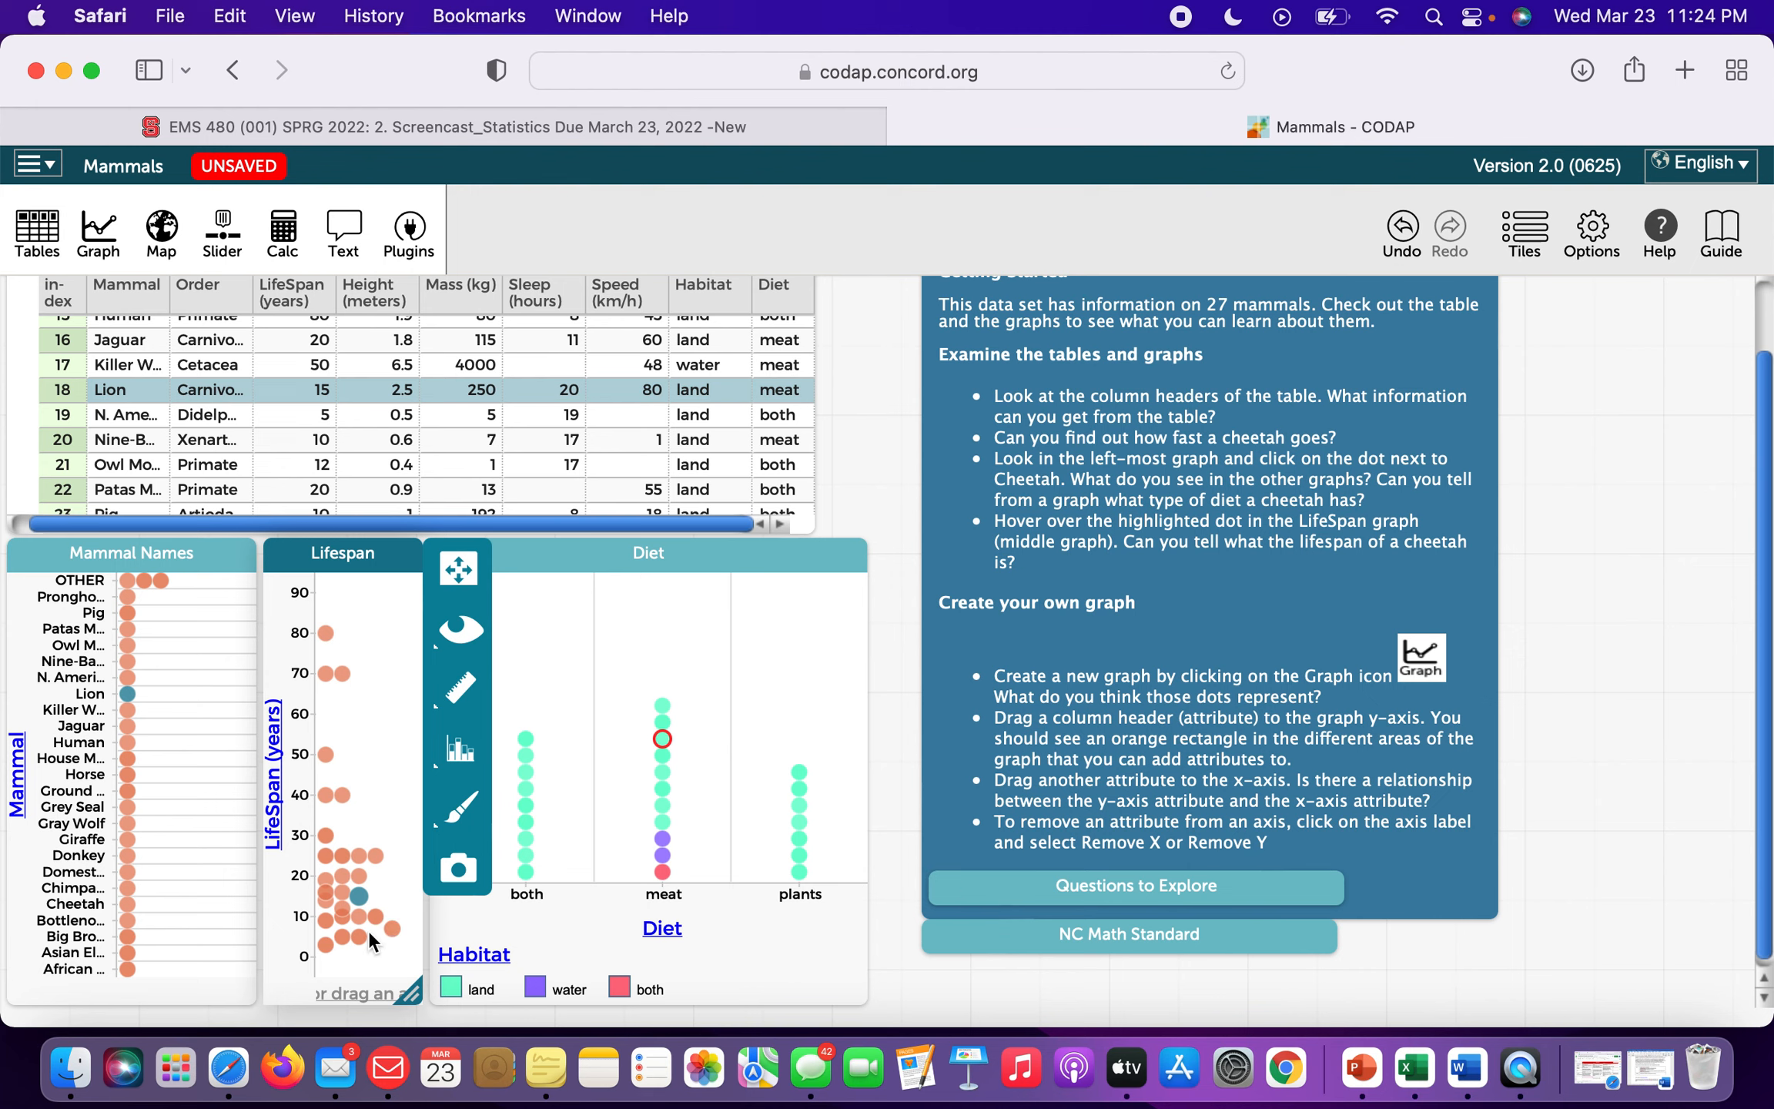
{"action": "mouse_move", "coordinate": [364, 907]}
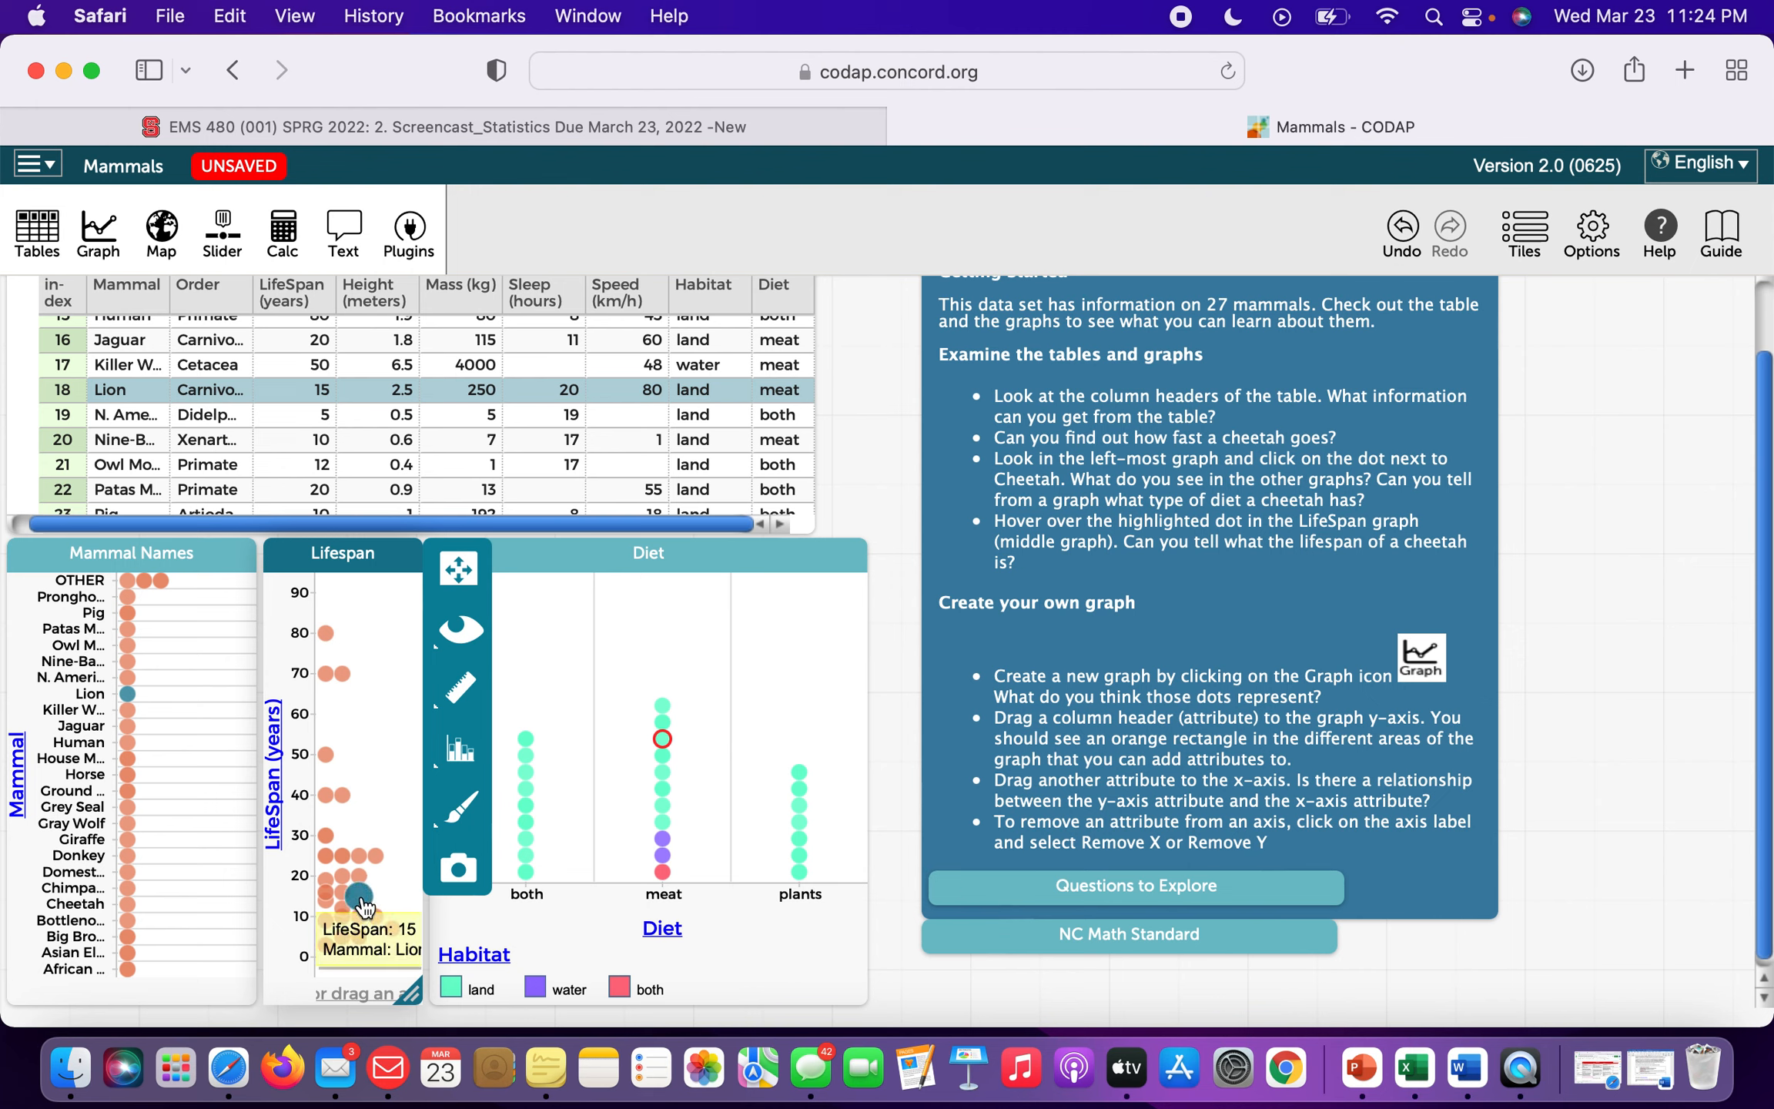
{"action": "left_click", "coordinate": [726, 652]}
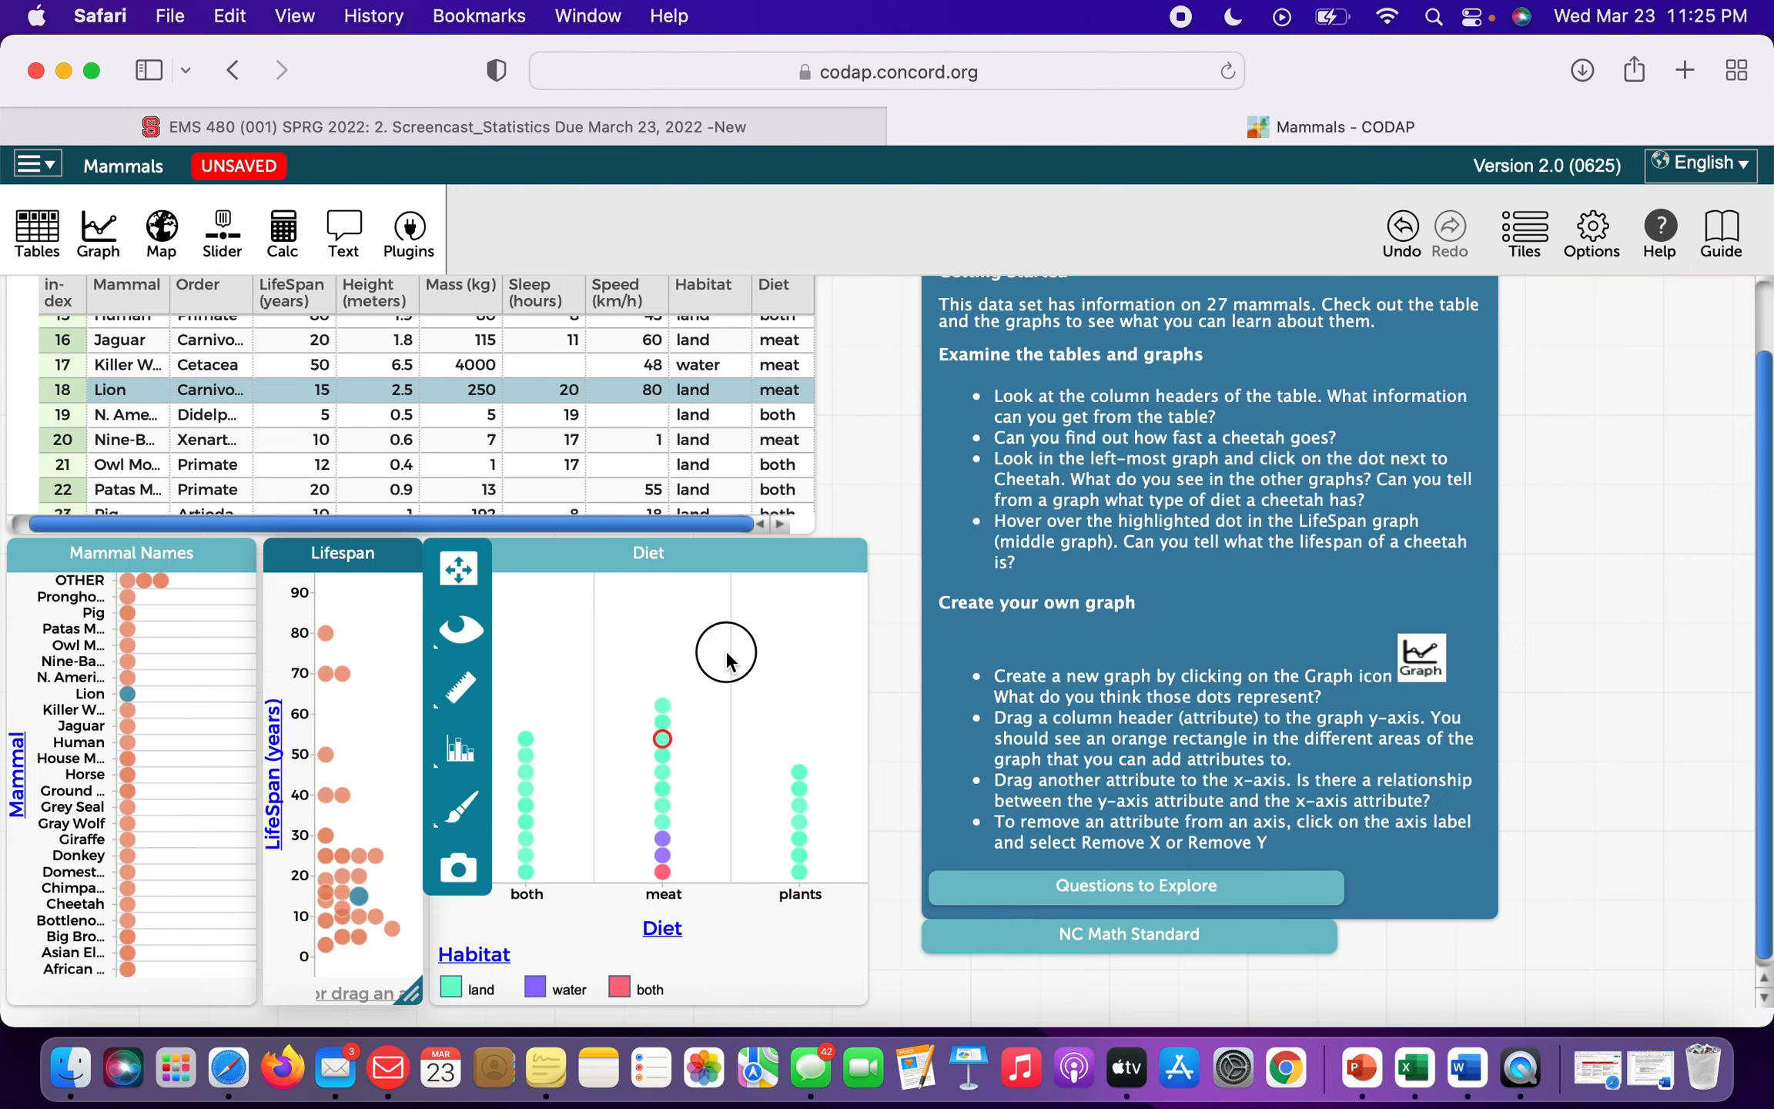
{"action": "mouse_move", "coordinate": [663, 743]}
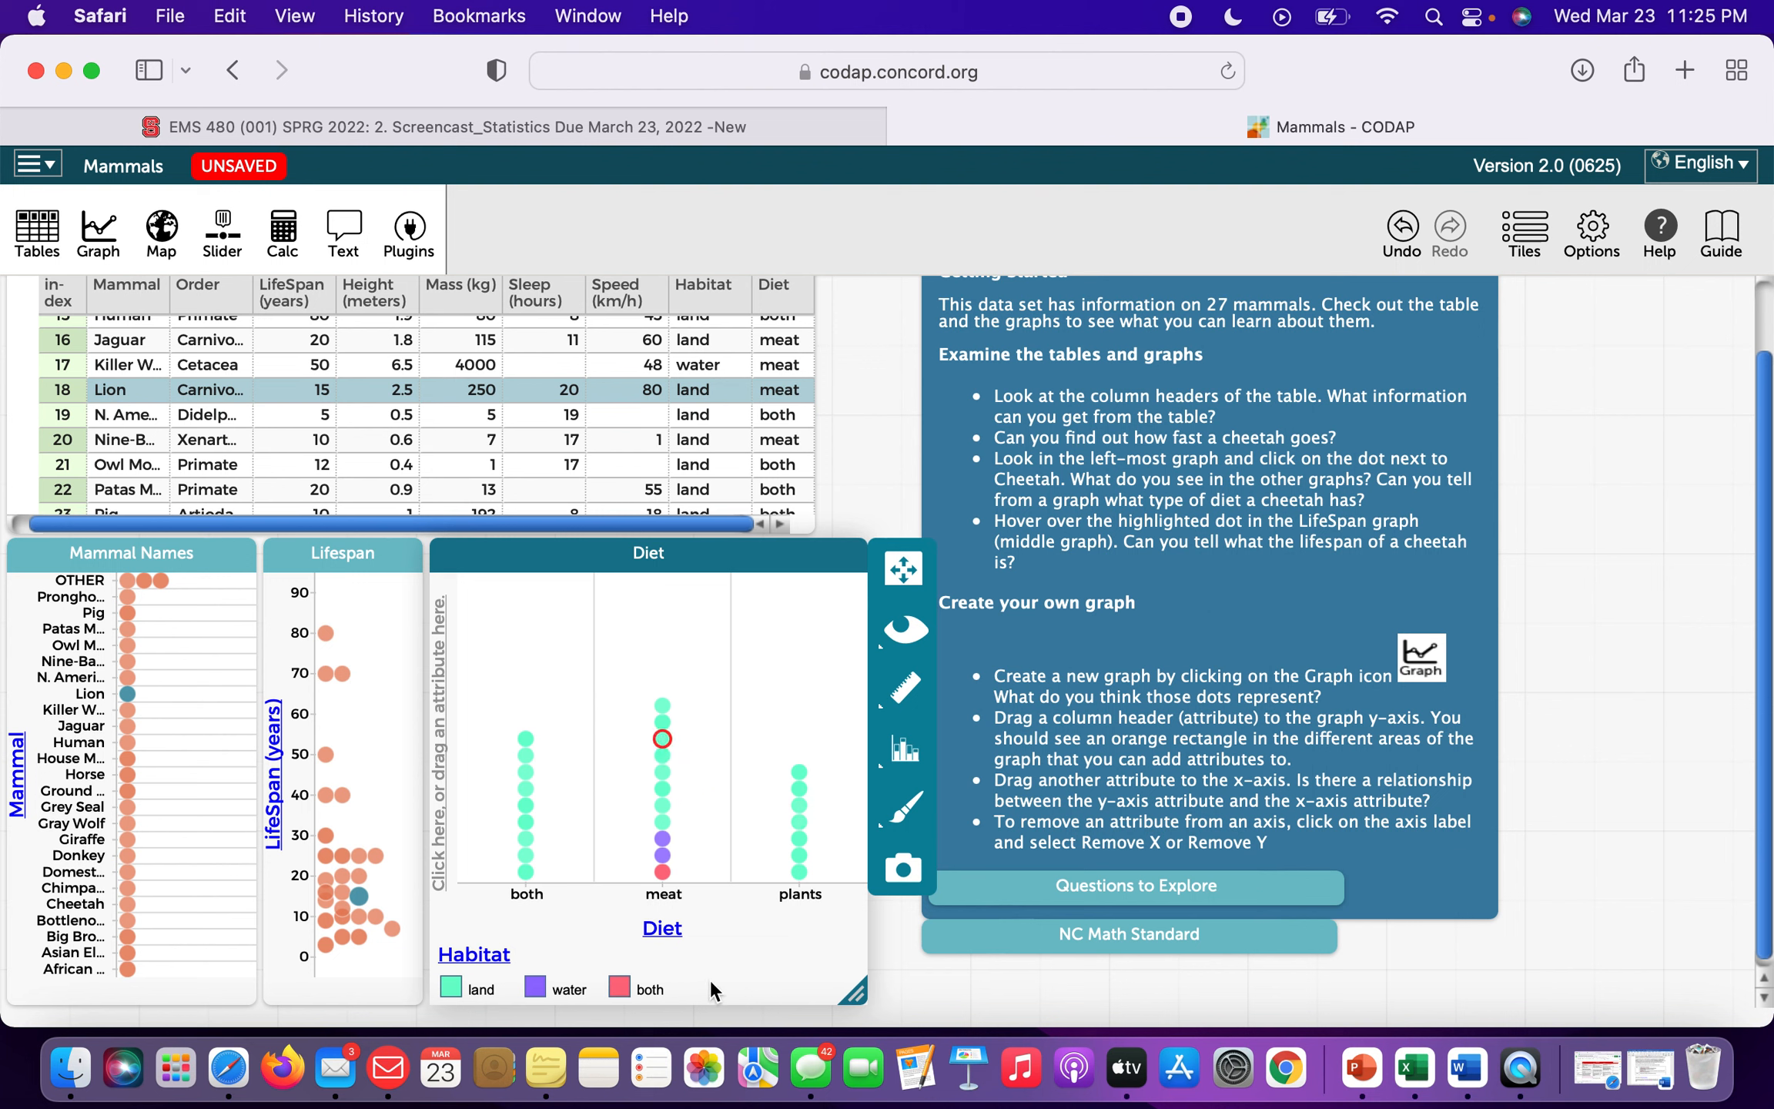
{"action": "left_click", "coordinate": [902, 438]}
{"action": "scroll", "coordinate": [1363, 470], "scroll_direction": "up", "scroll_amount": 2}
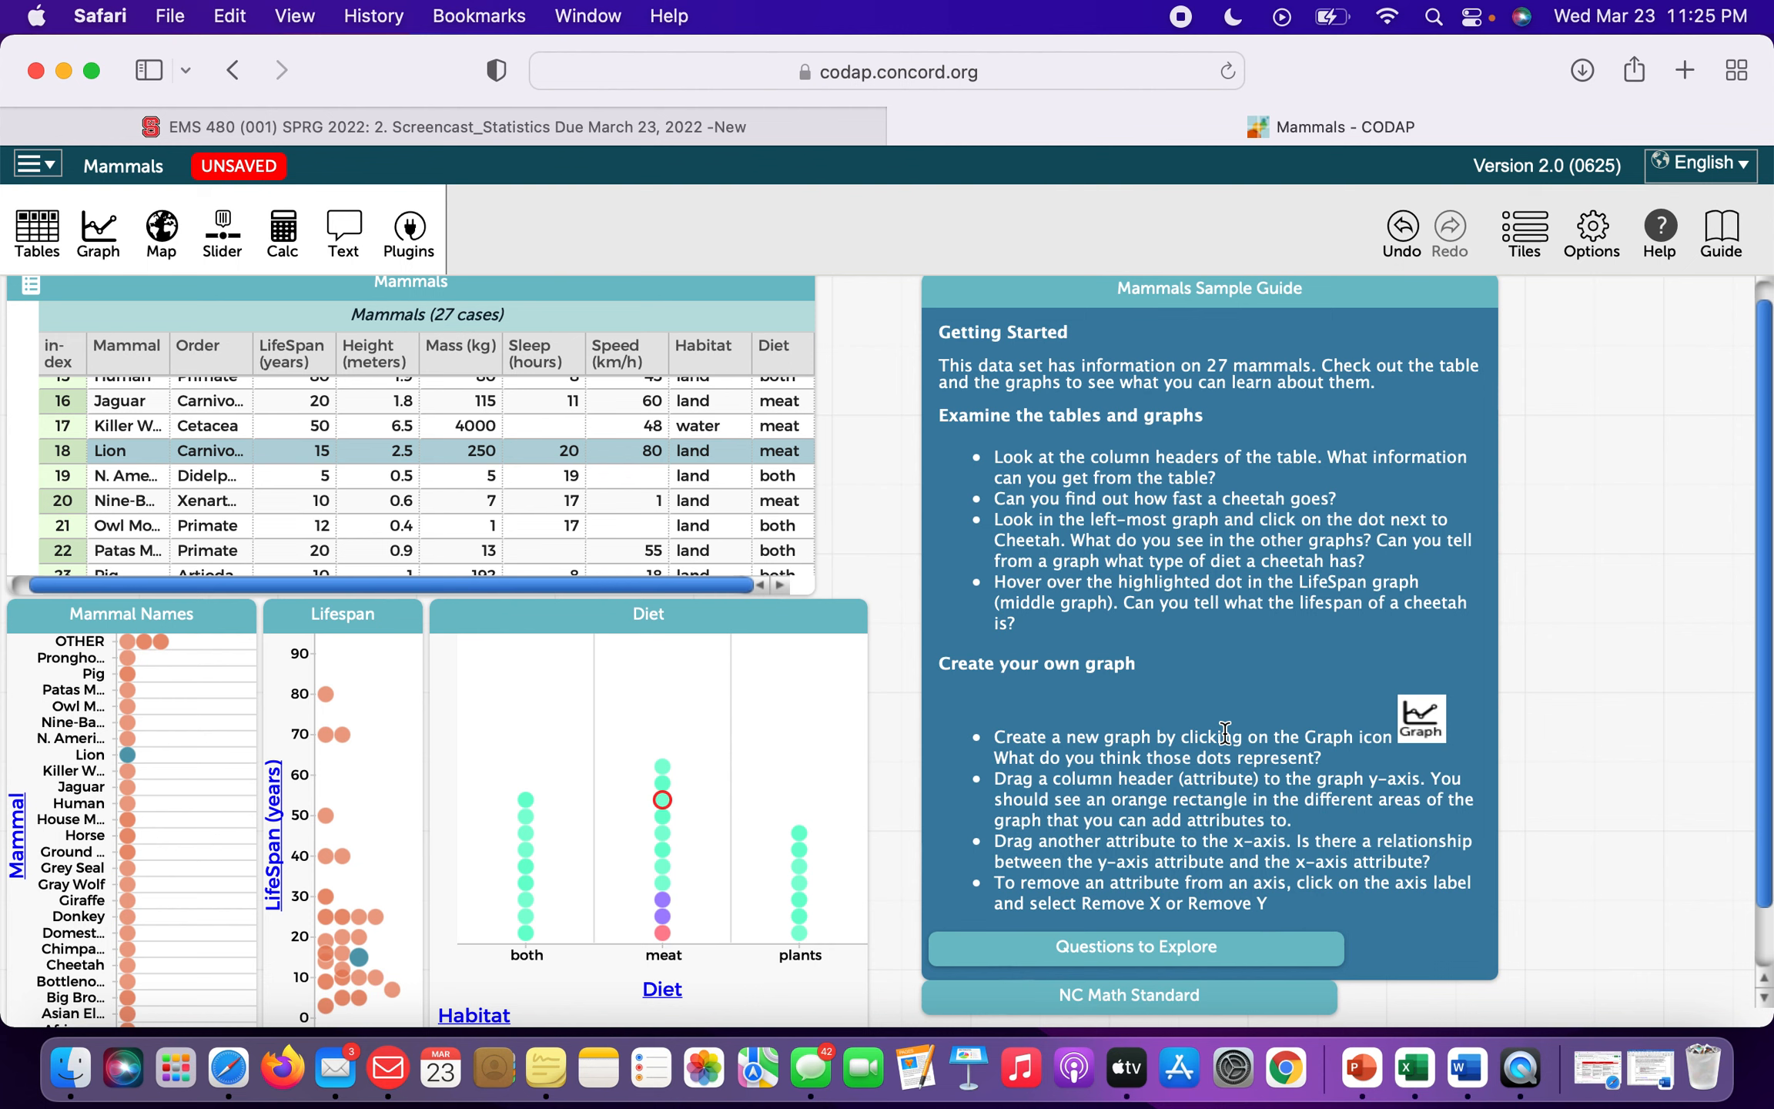
{"action": "scroll", "coordinate": [1224, 731], "scroll_direction": "up", "scroll_amount": 1}
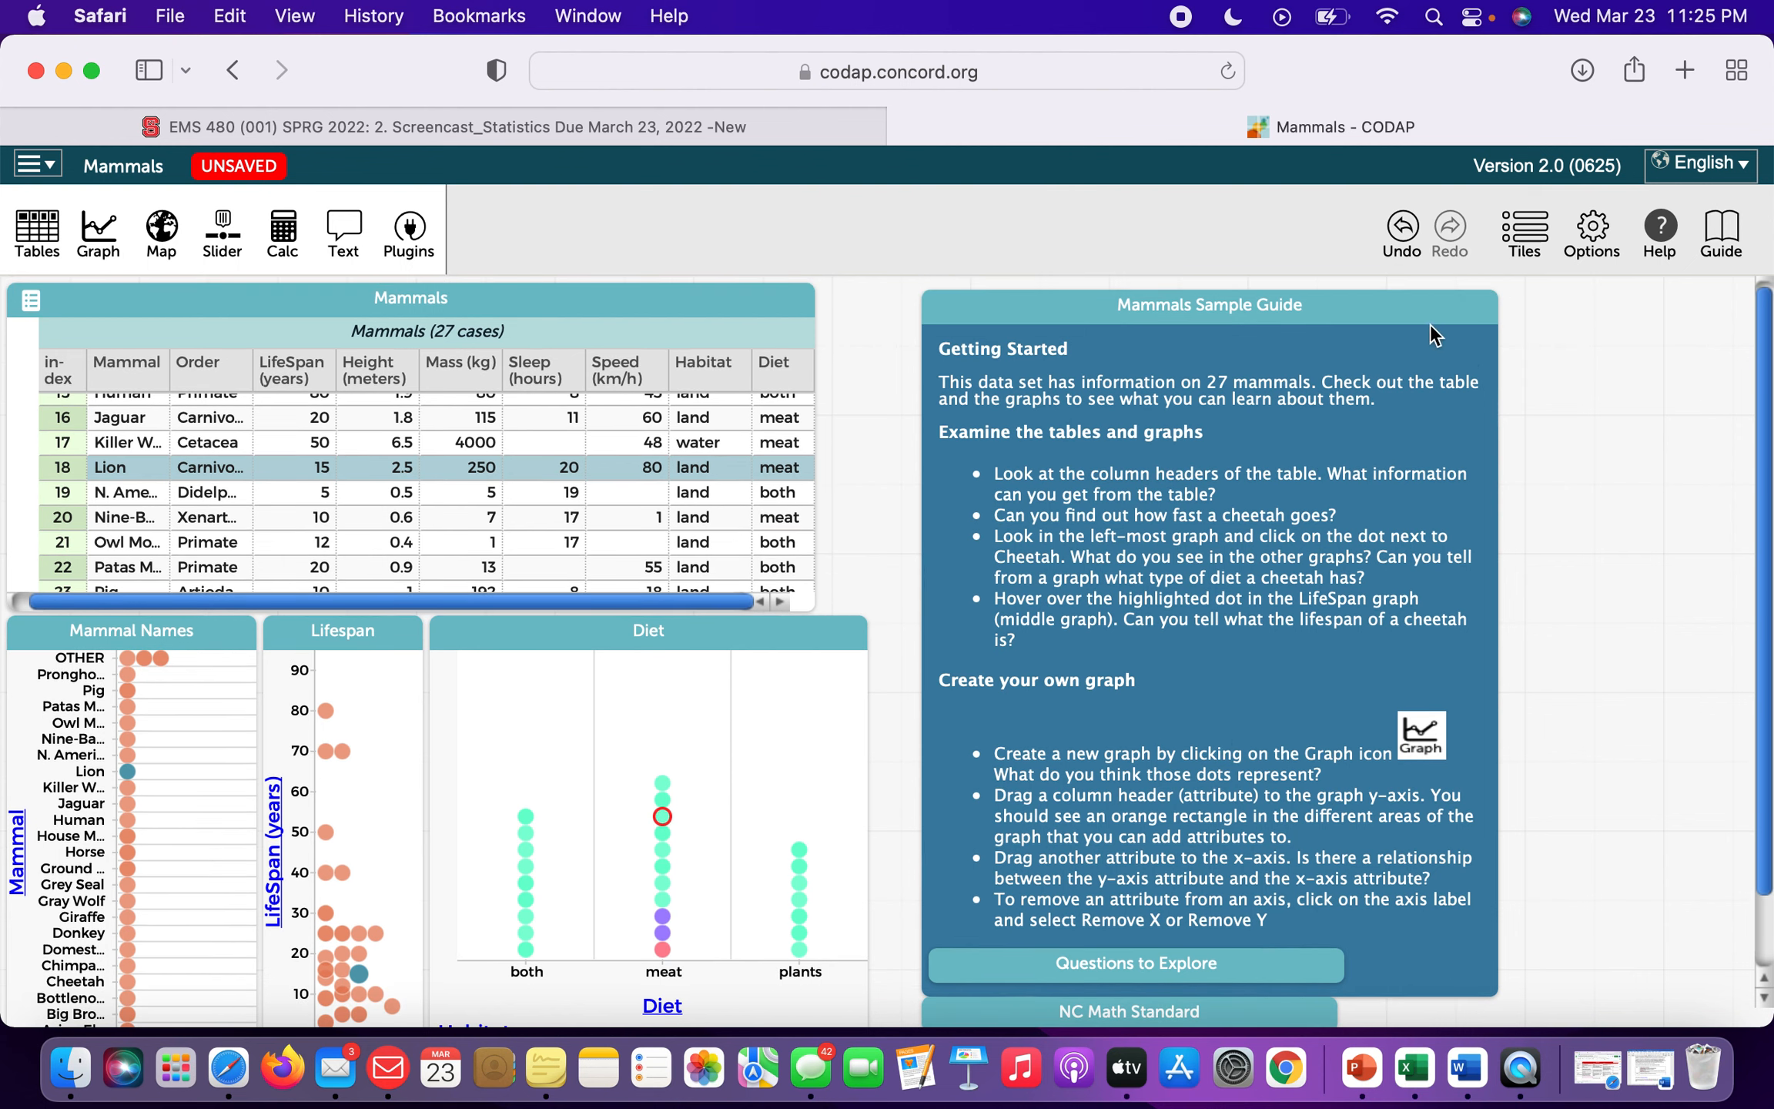
Collapse the Mammals Sample Guide and the Mammal Names, Lifespan and Diet graphs to their titles.
{"action": "left_click", "coordinate": [1445, 308]}
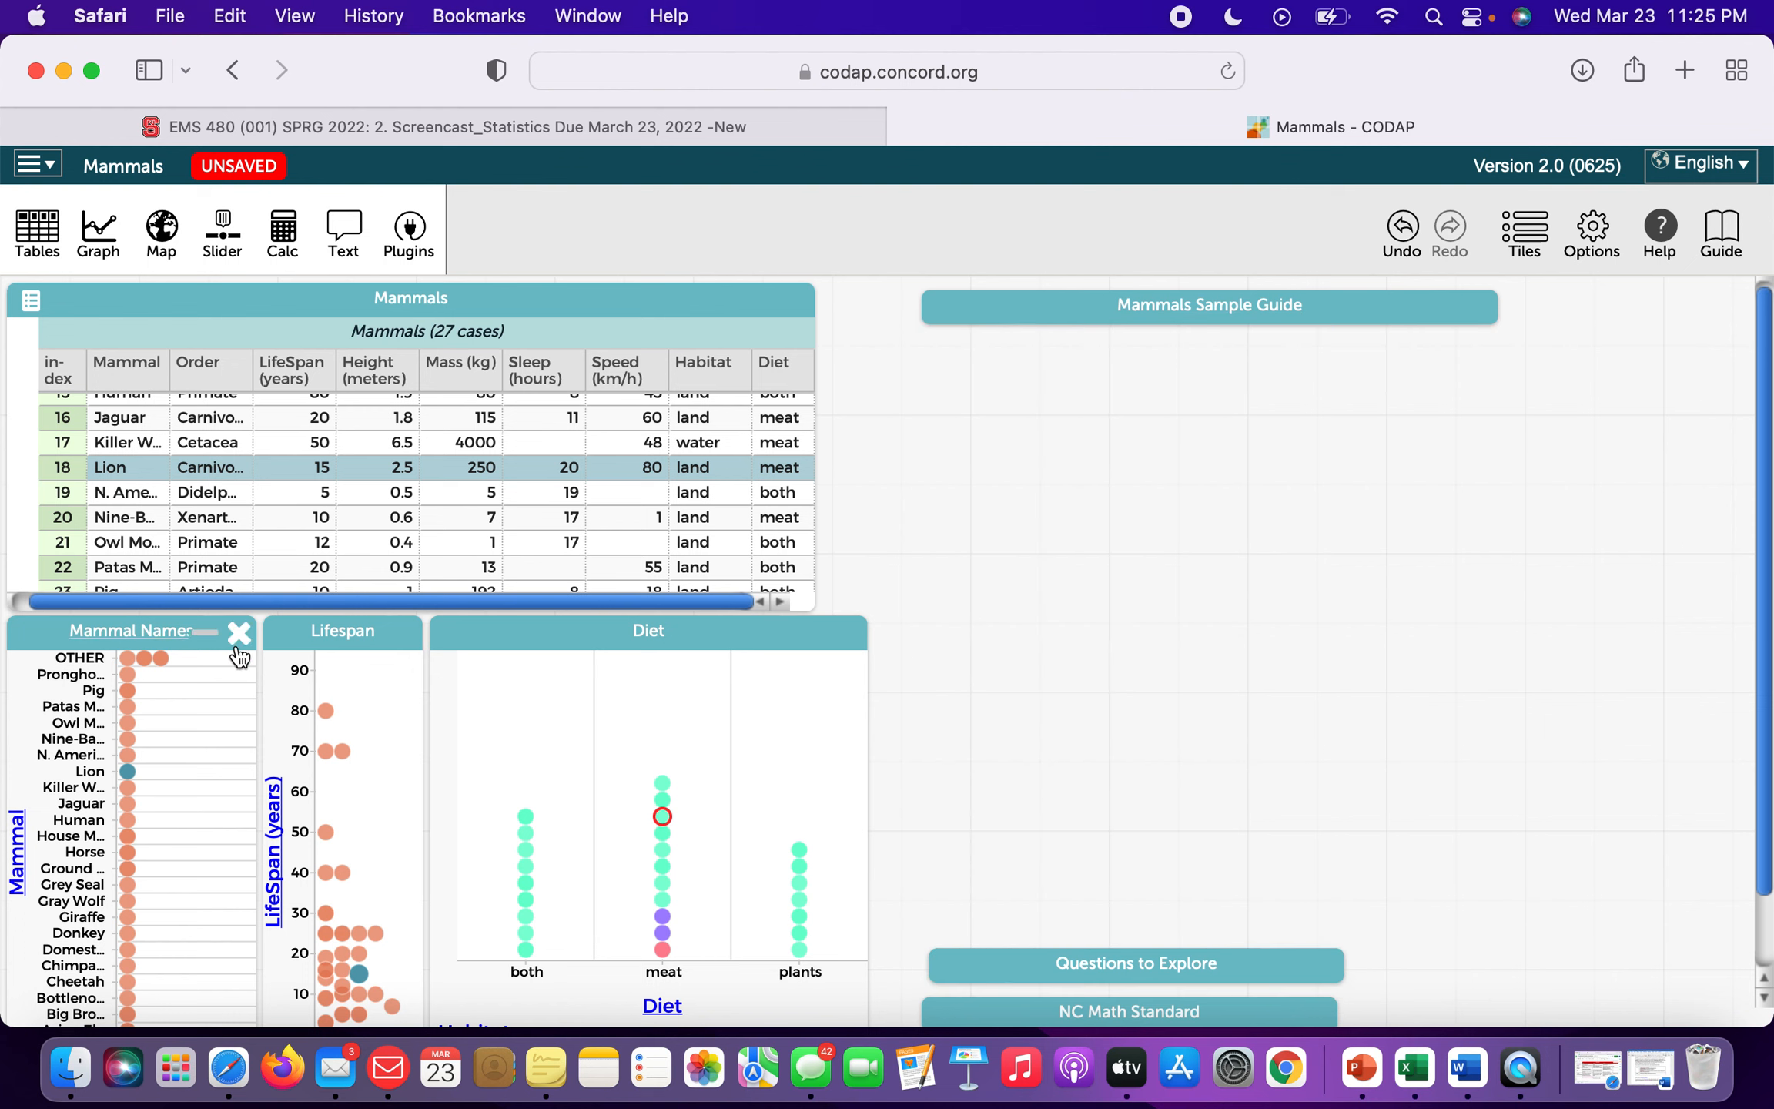
{"action": "left_click", "coordinate": [208, 631]}
{"action": "left_click", "coordinate": [385, 633]}
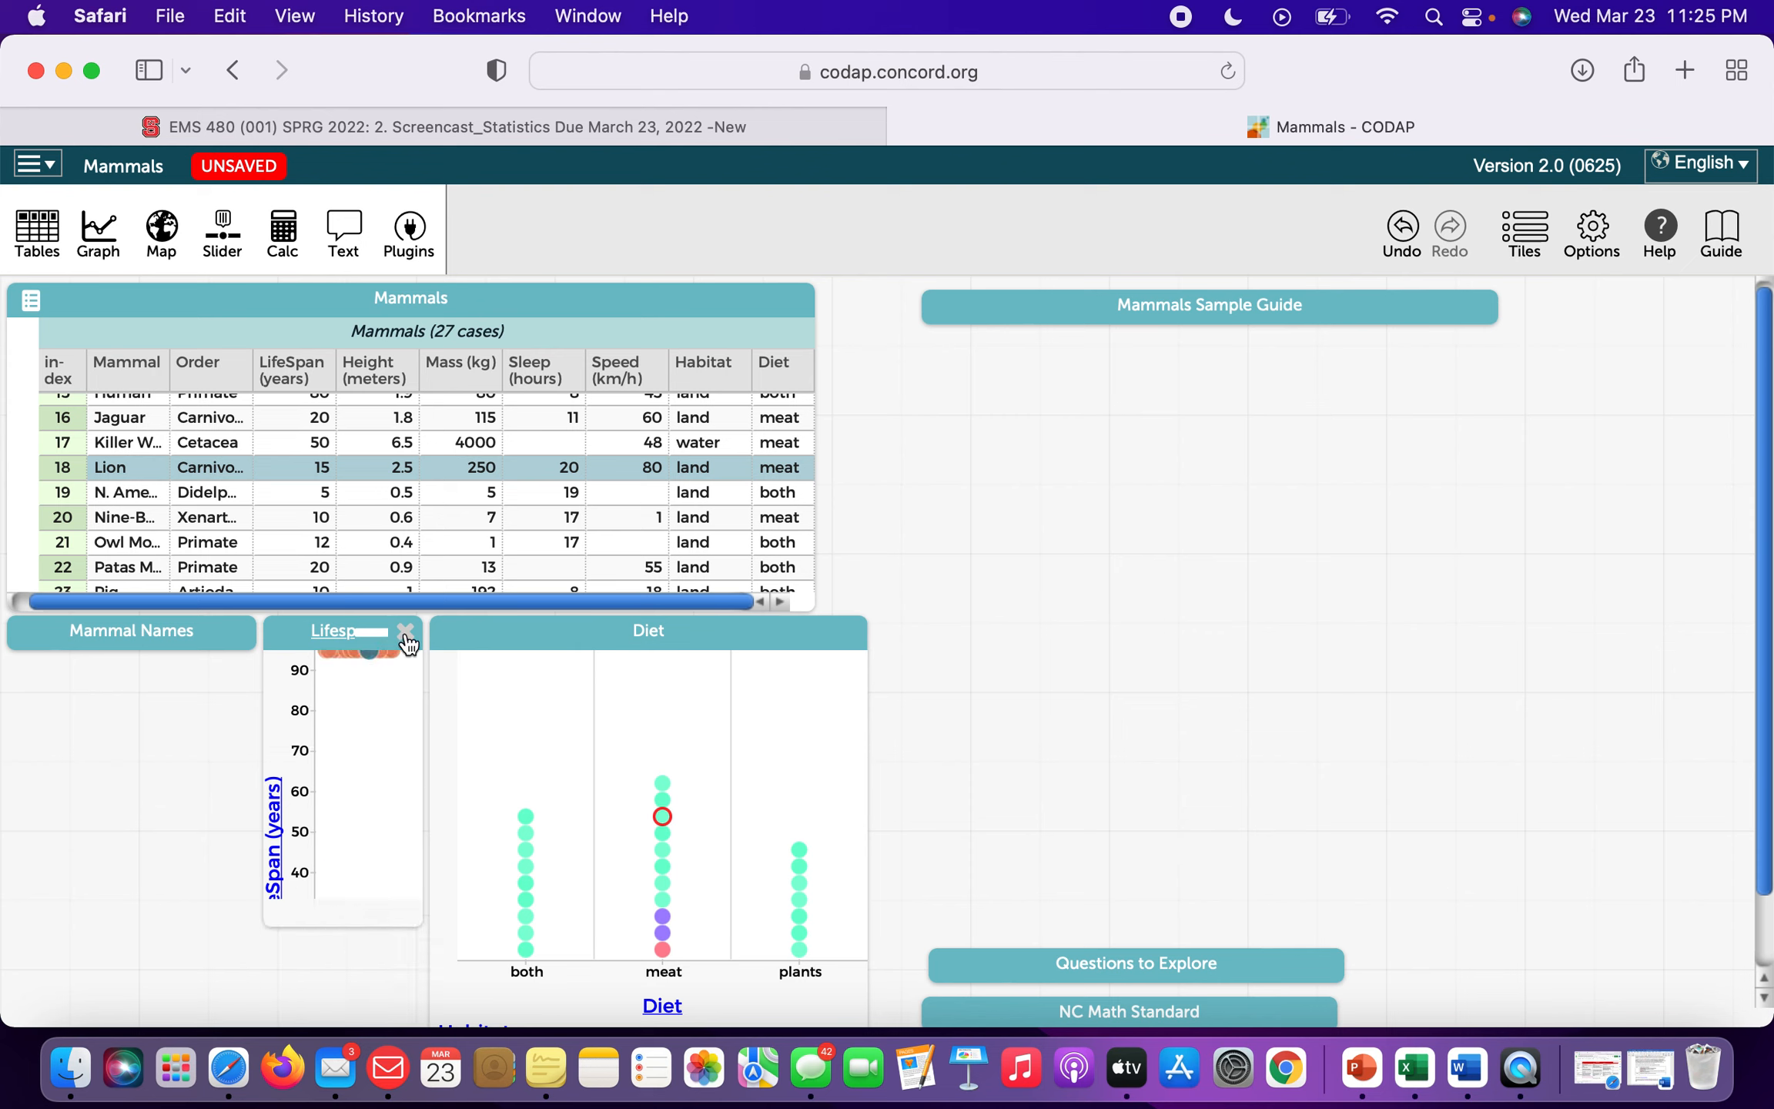
{"action": "left_click", "coordinate": [816, 634]}
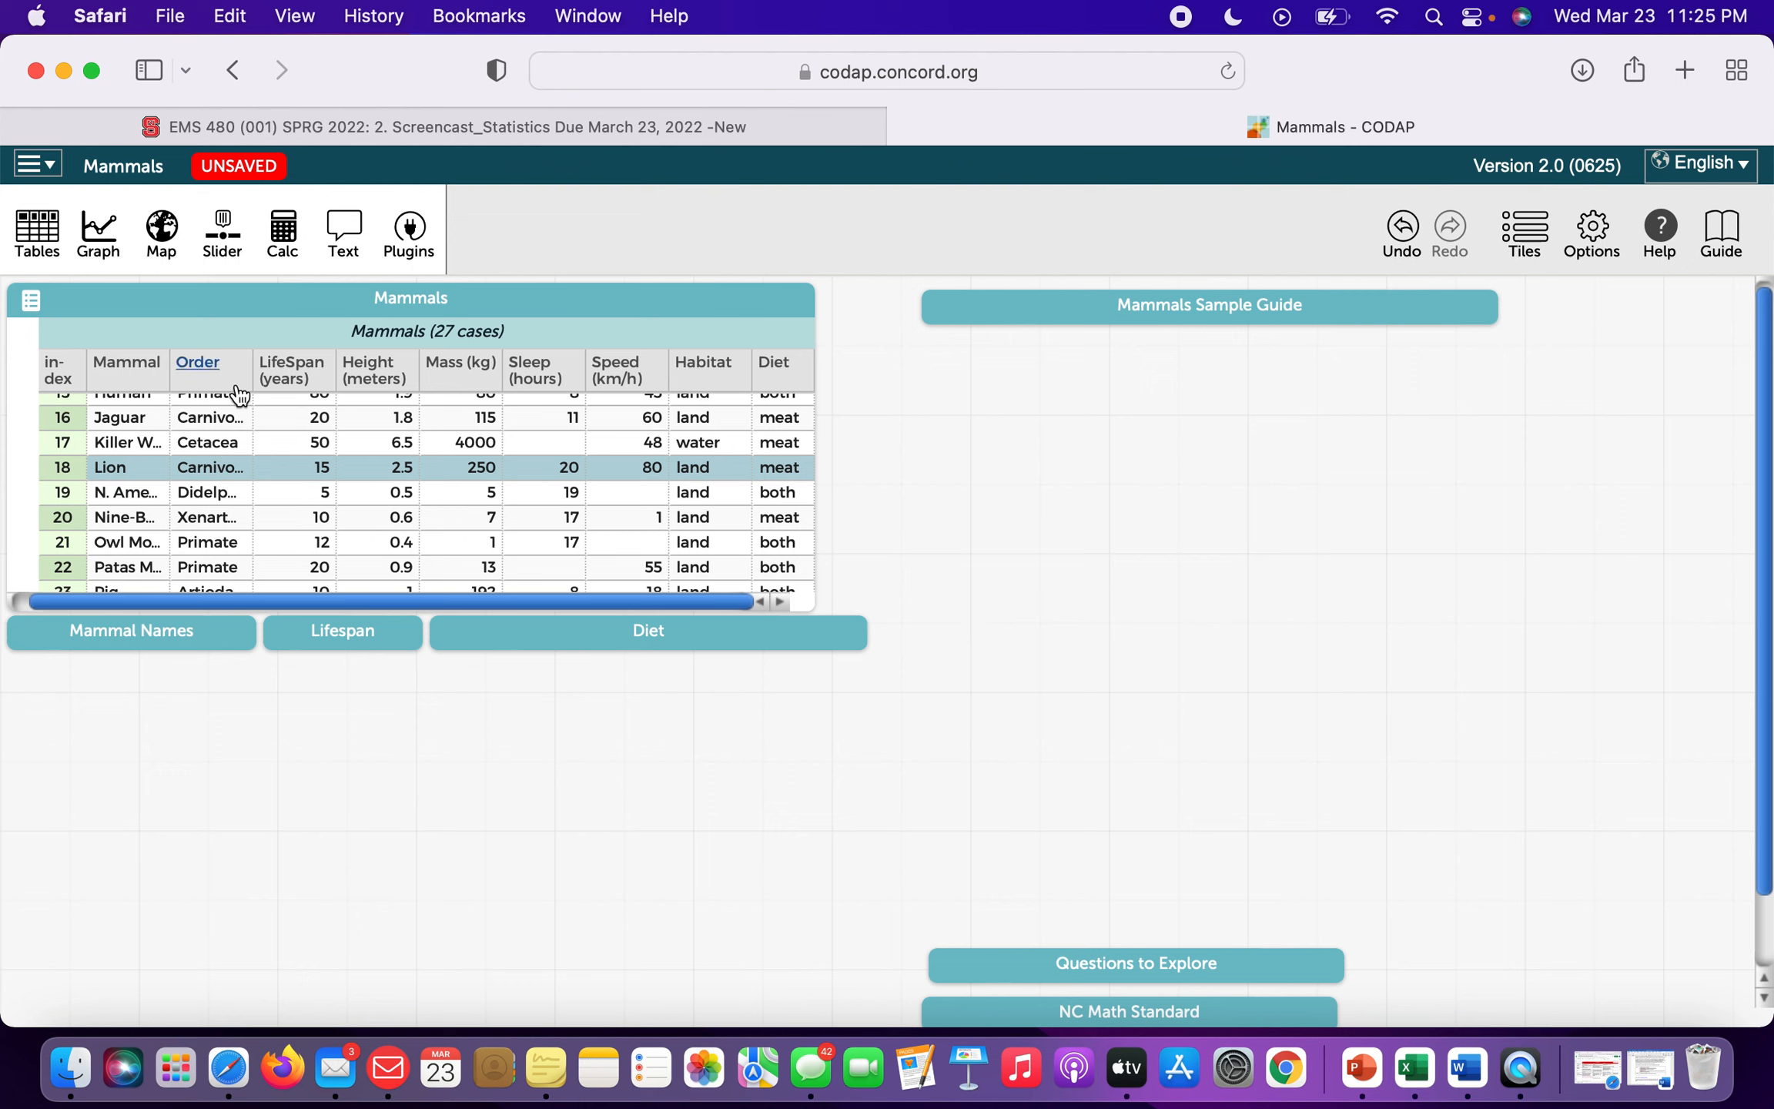
Add a new Mammals graph, shift it right, and select the Donkey case in it.
{"action": "left_click", "coordinate": [96, 248]}
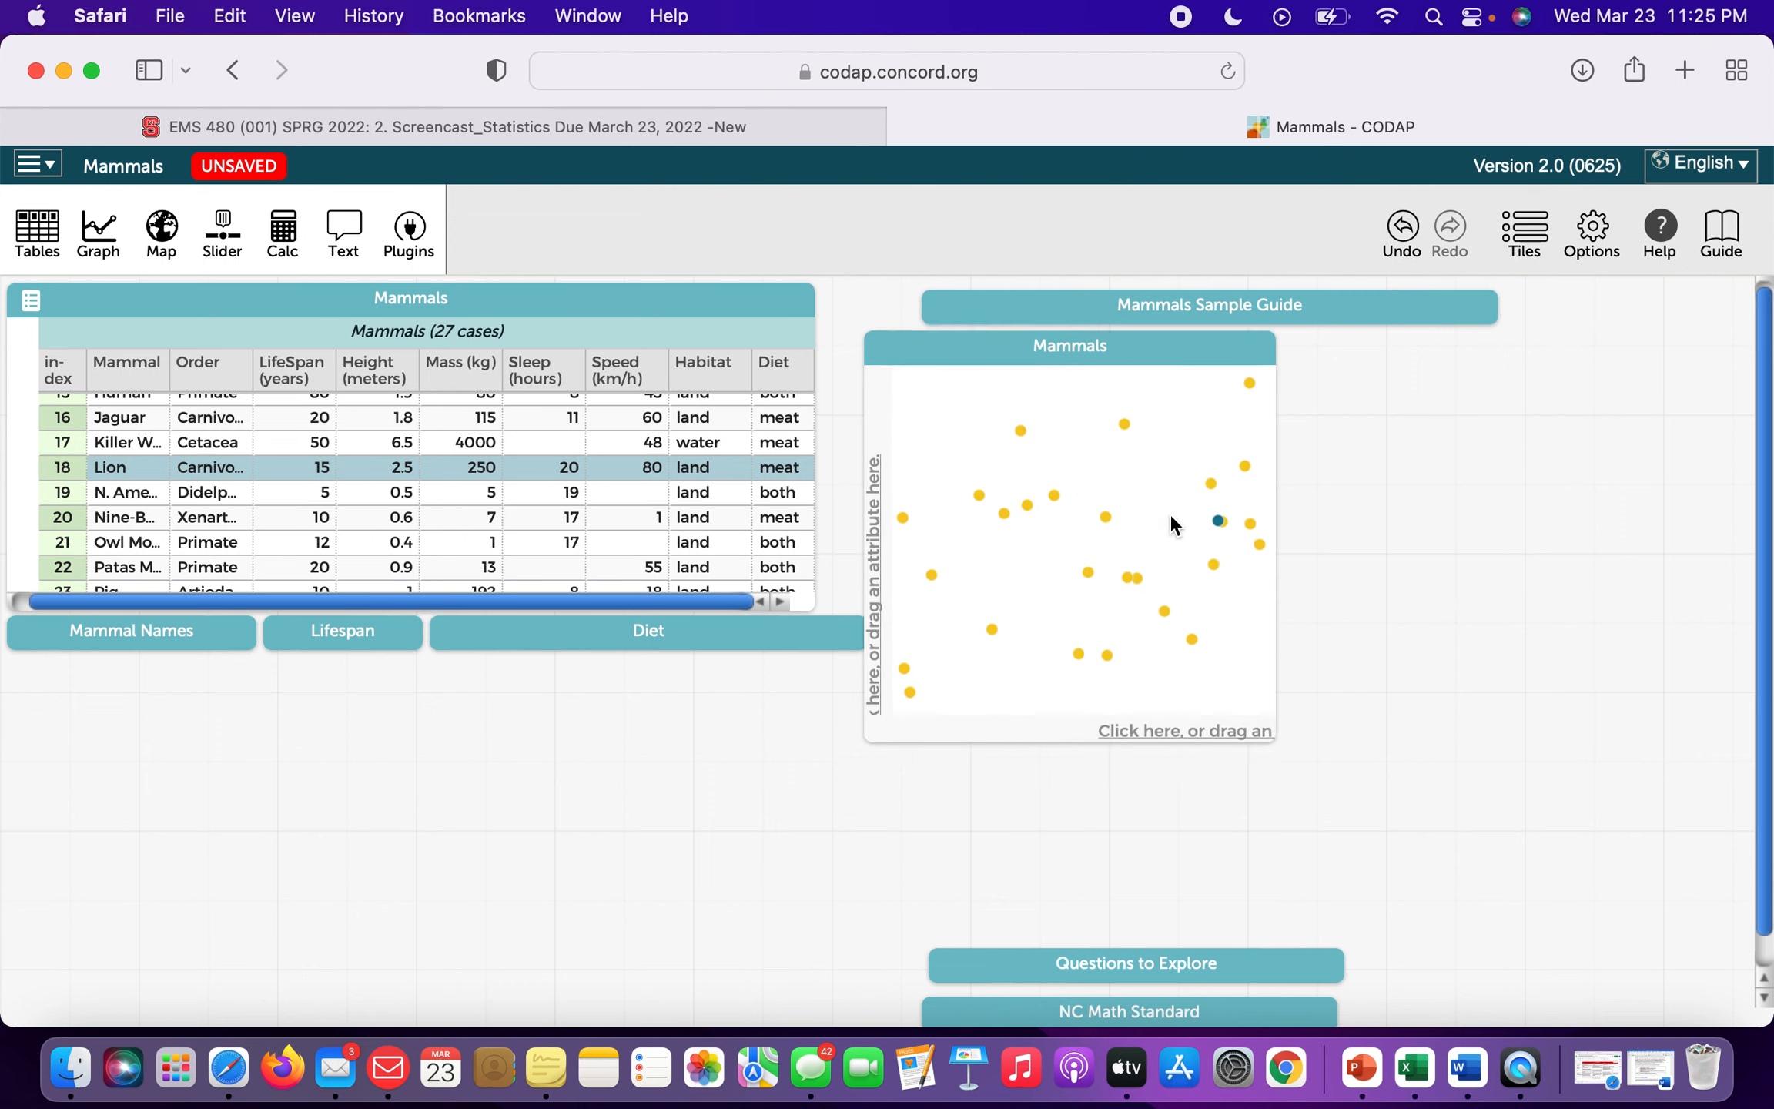
{"action": "left_click_drag", "start_coordinate": [1140, 346], "coordinate": [1227, 385]}
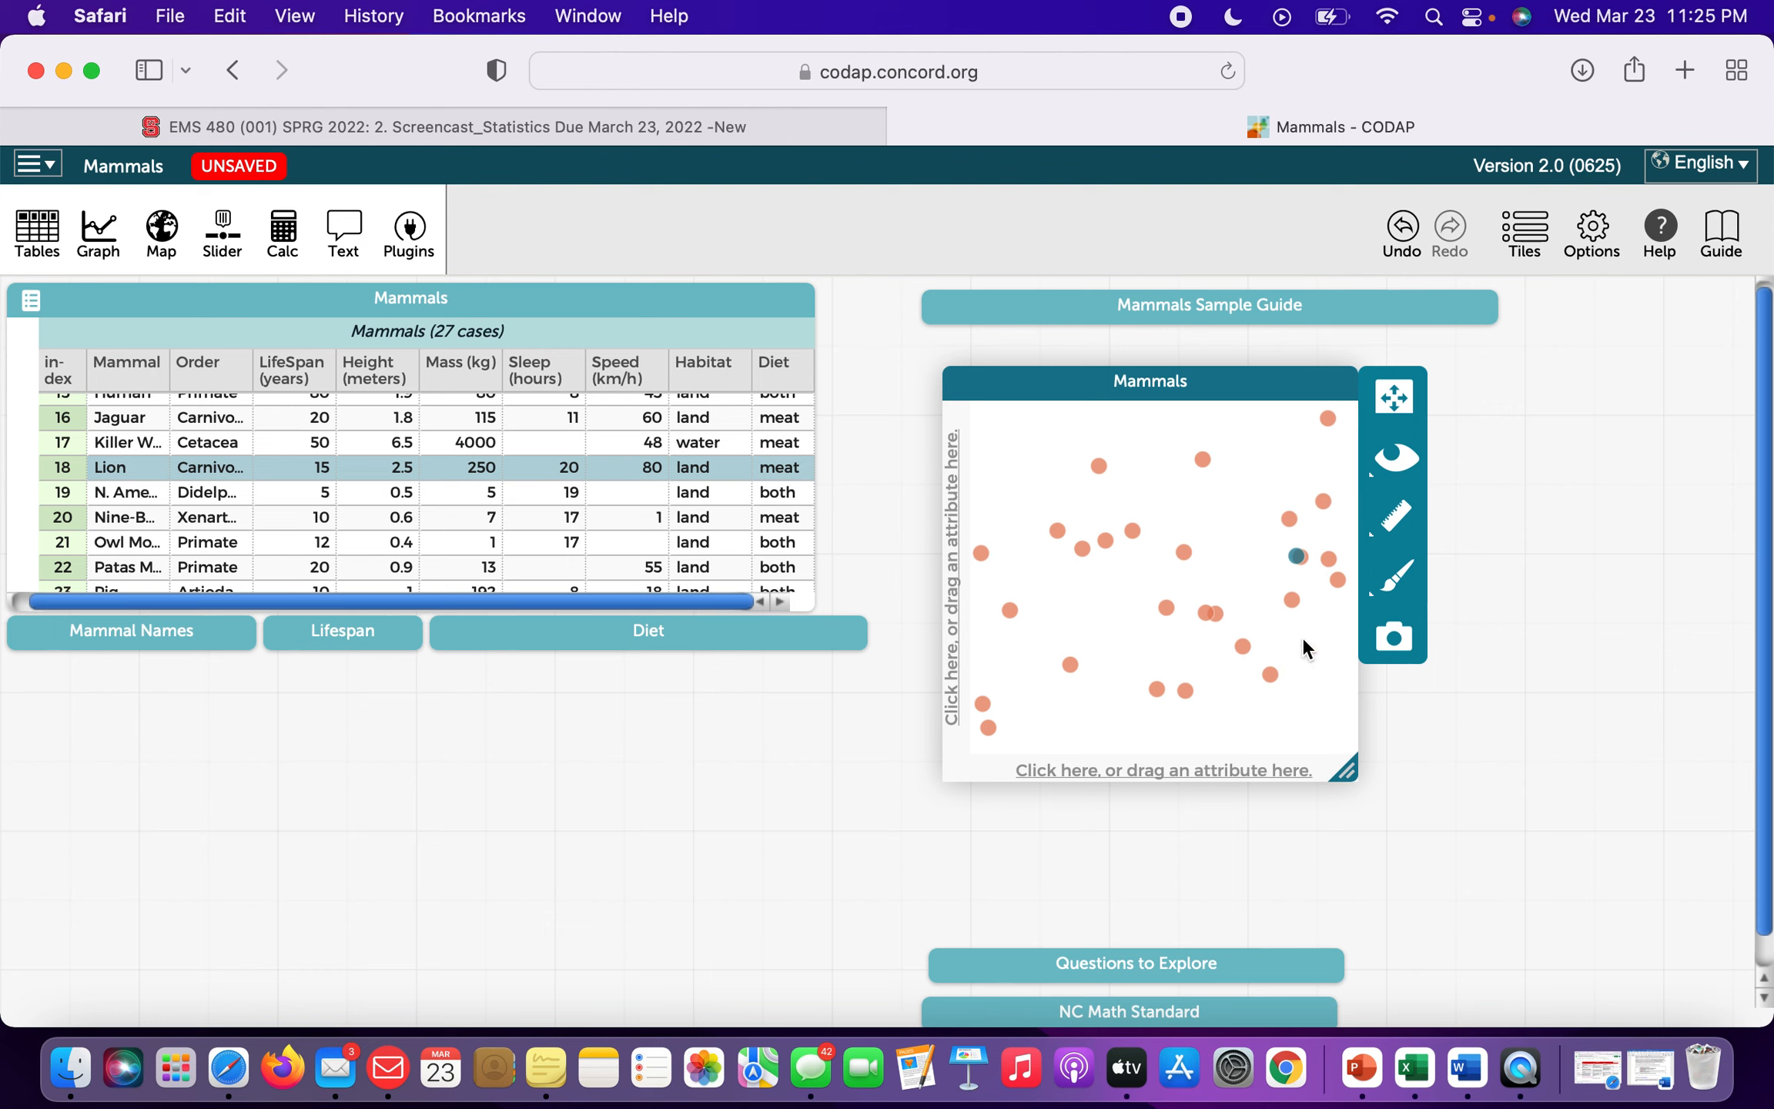
{"action": "left_click", "coordinate": [1183, 560]}
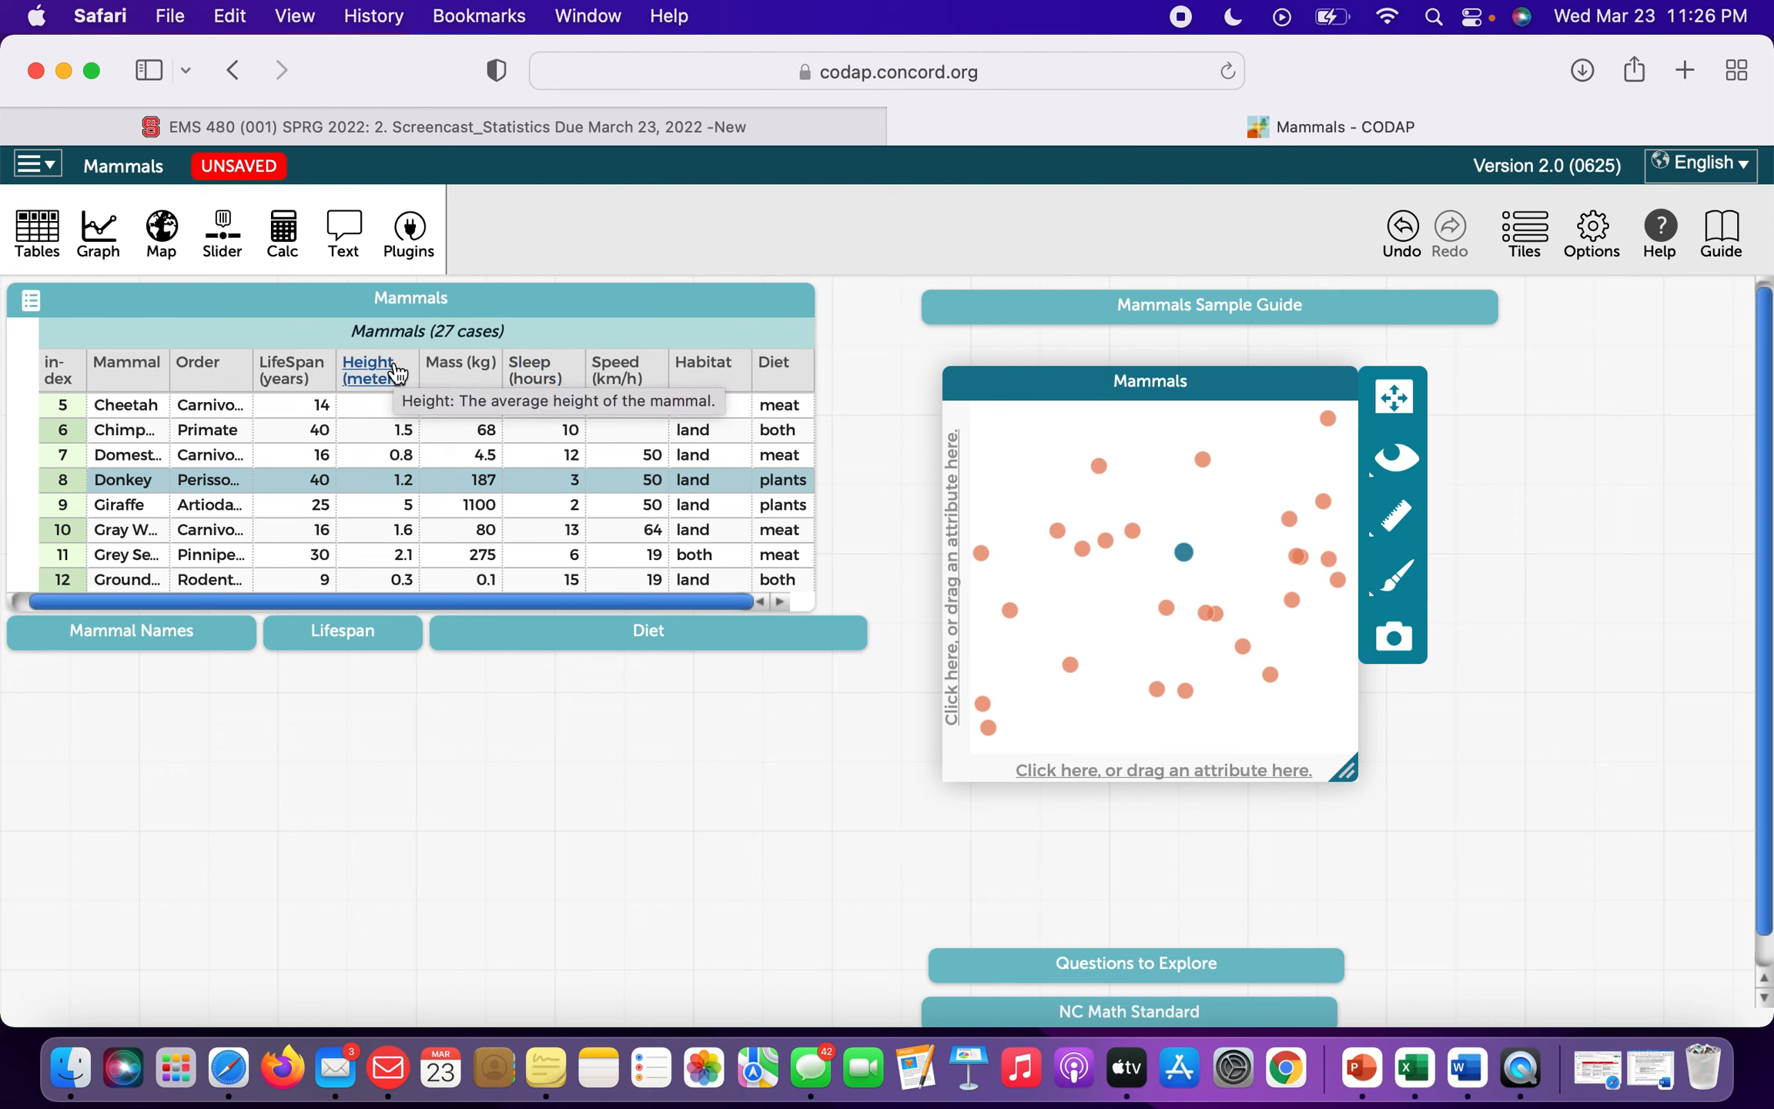
Put Height (meters) on the new graph's x-axis, stacking the 27 cases from 0 to about 7 m.
{"action": "left_click", "coordinate": [396, 373]}
{"action": "left_click_drag", "start_coordinate": [397, 373], "coordinate": [1137, 776]}
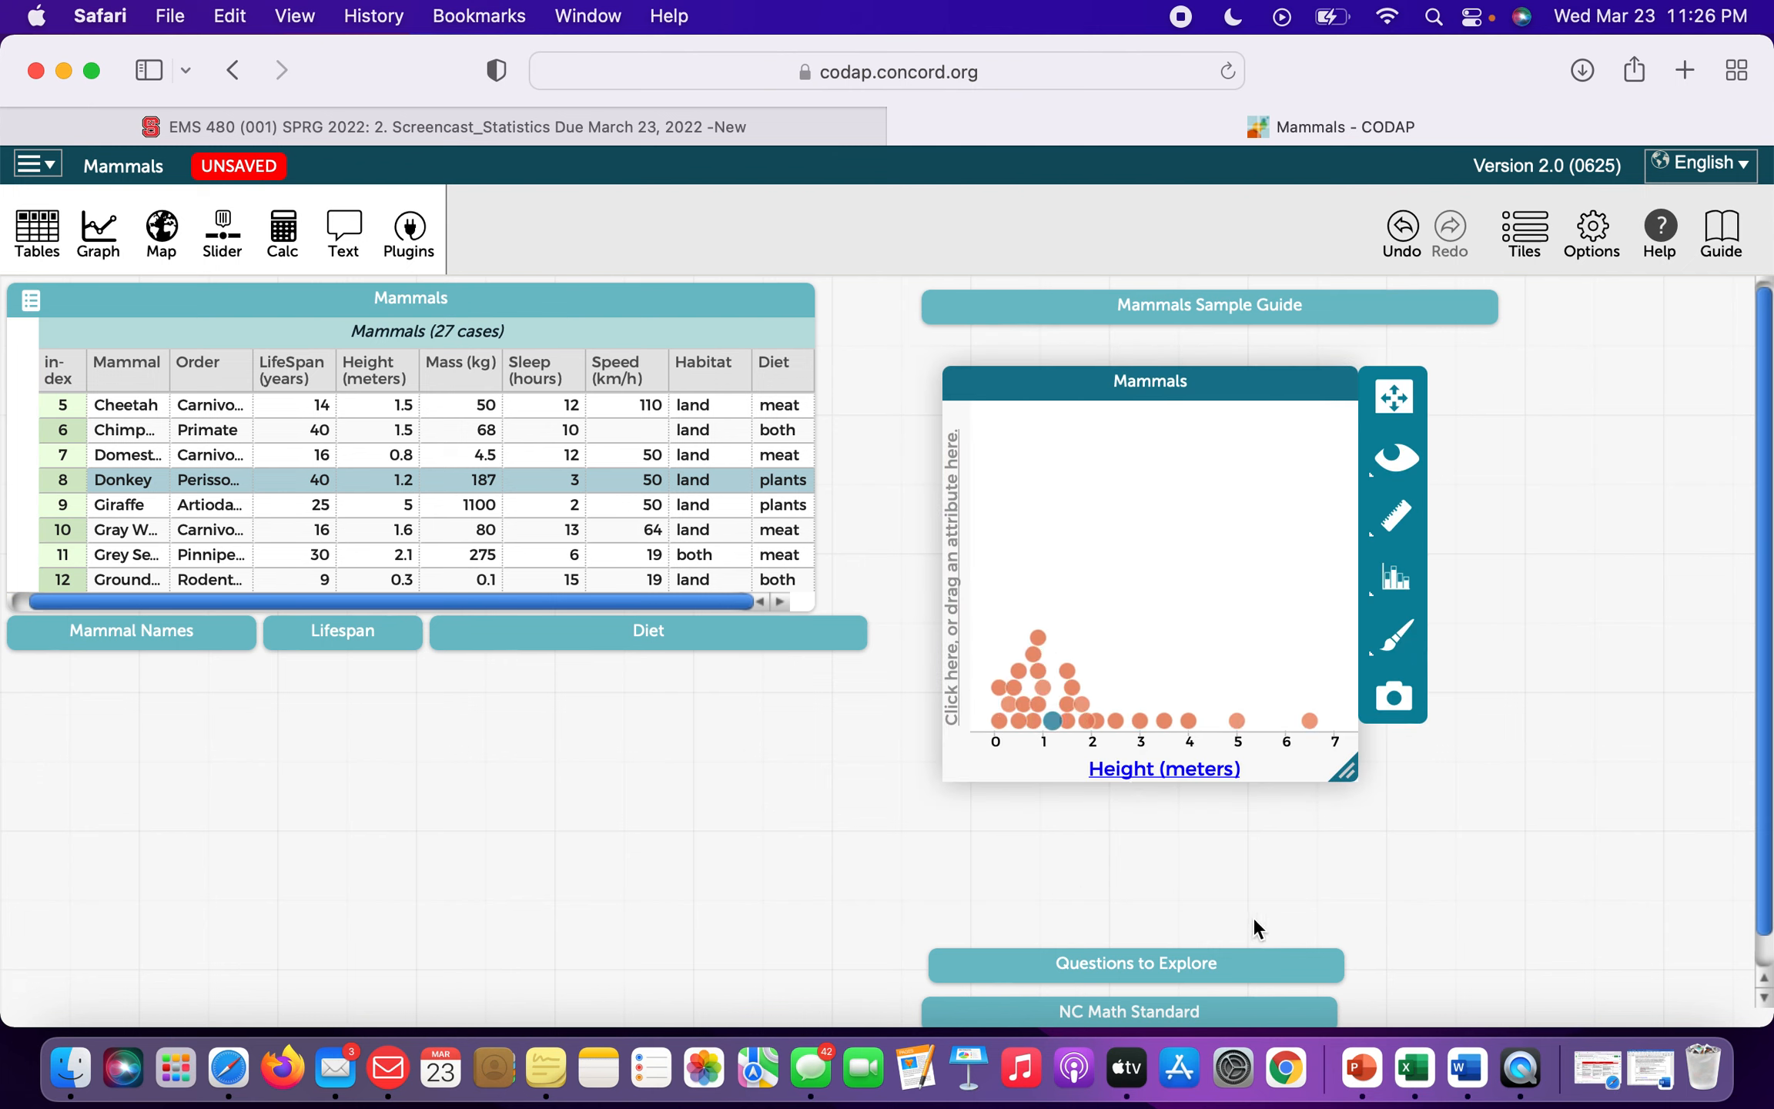
{"action": "mouse_move", "coordinate": [1065, 732]}
{"action": "left_click", "coordinate": [1106, 594]}
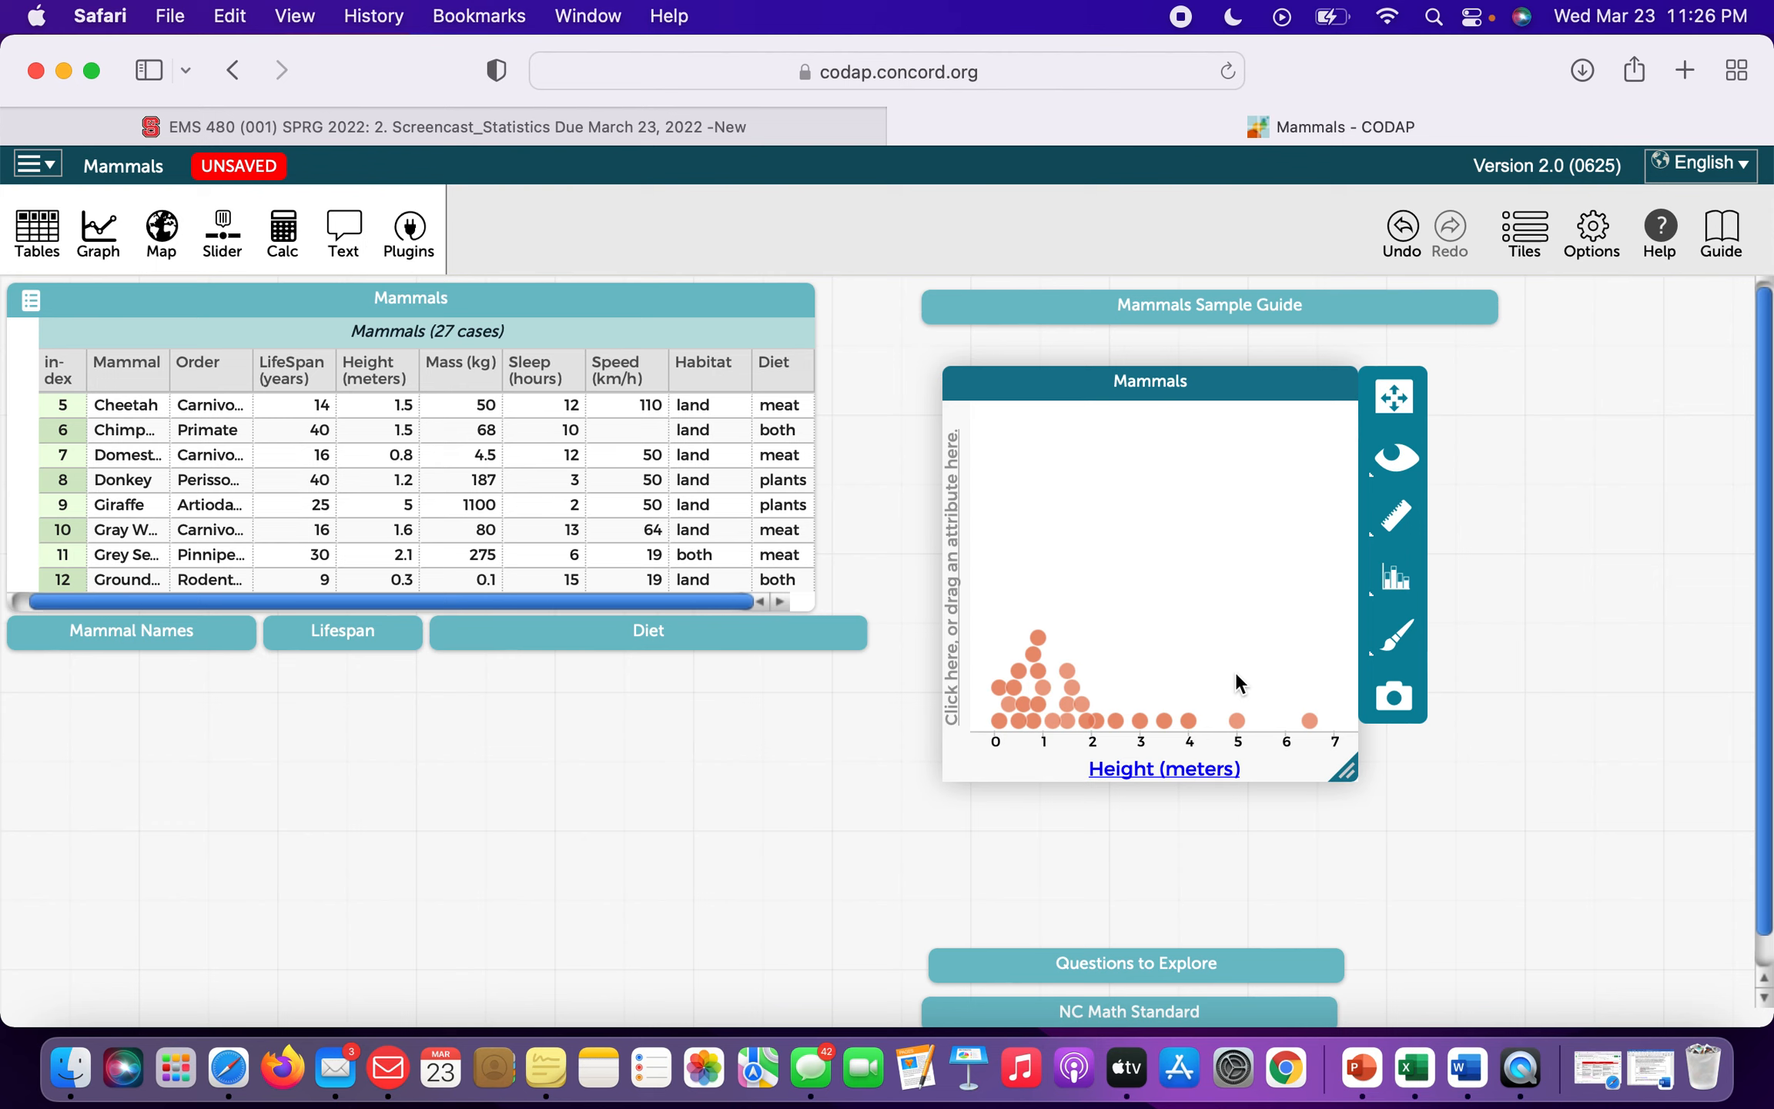
{"action": "mouse_move", "coordinate": [1019, 730]}
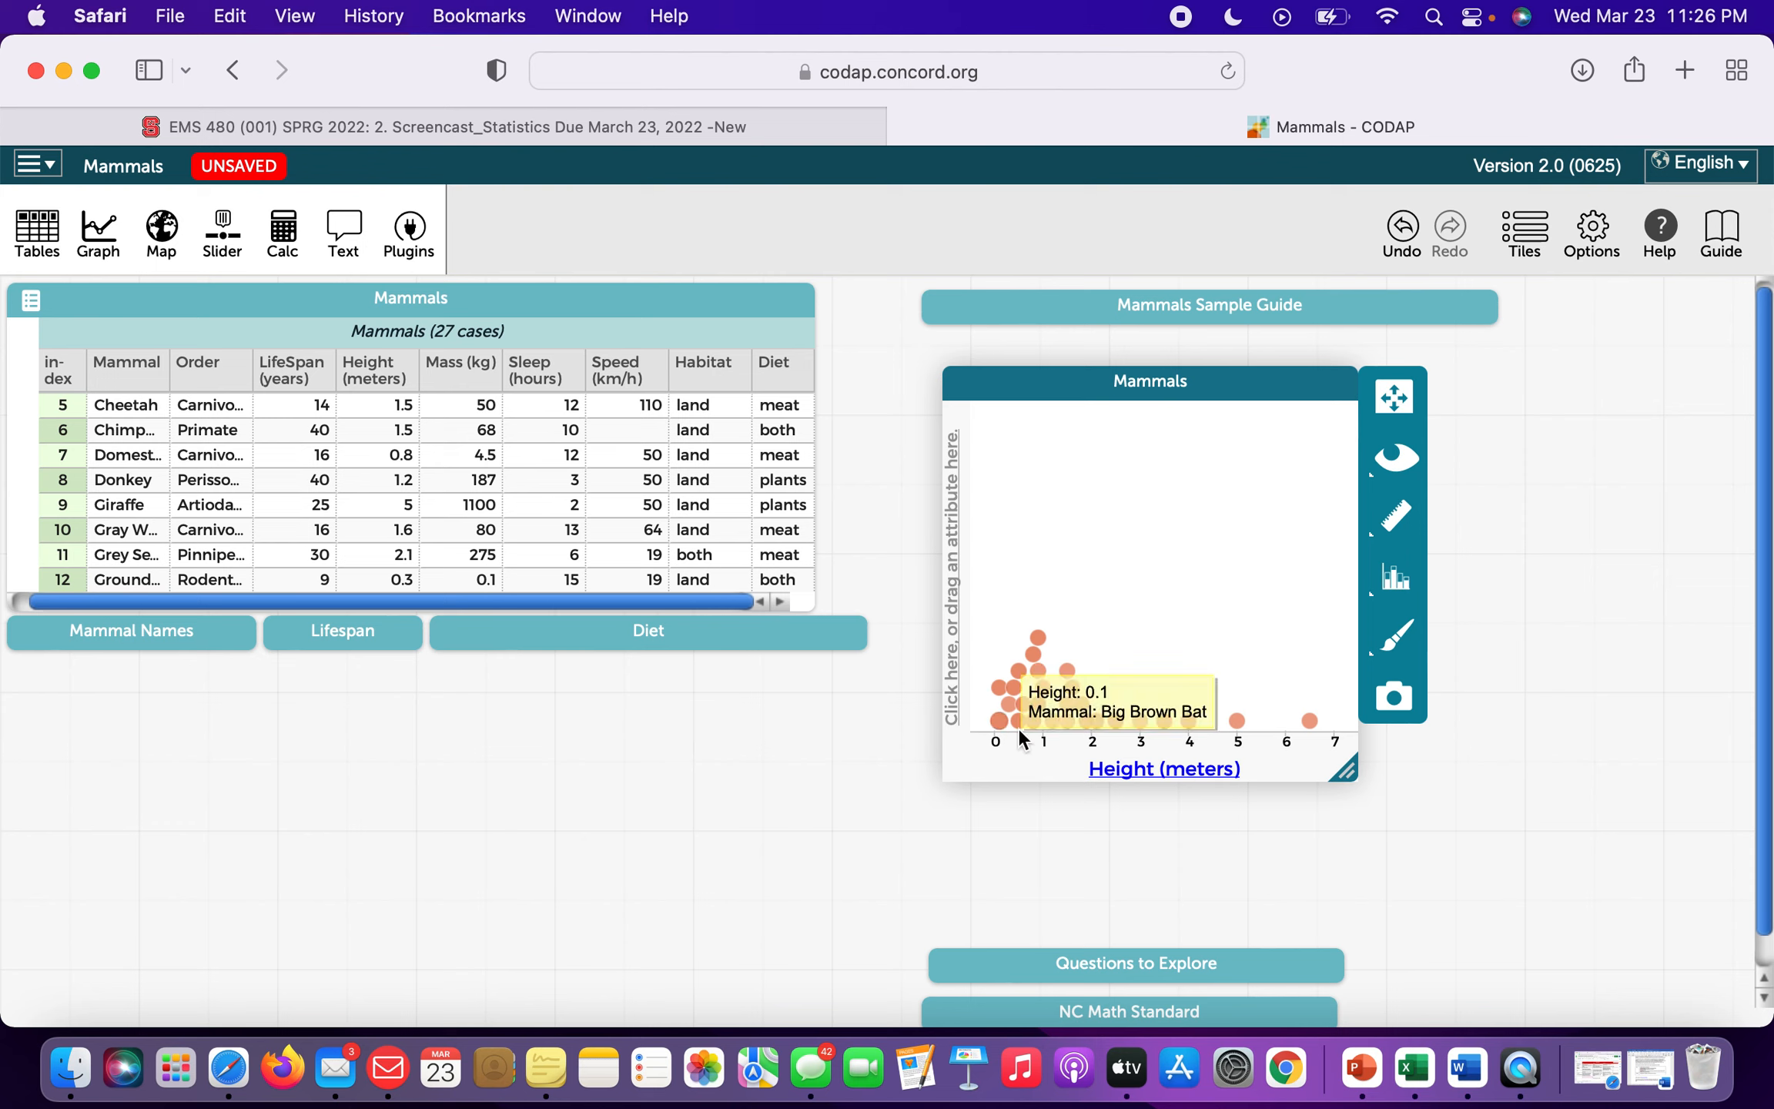
{"action": "mouse_move", "coordinate": [1026, 685]}
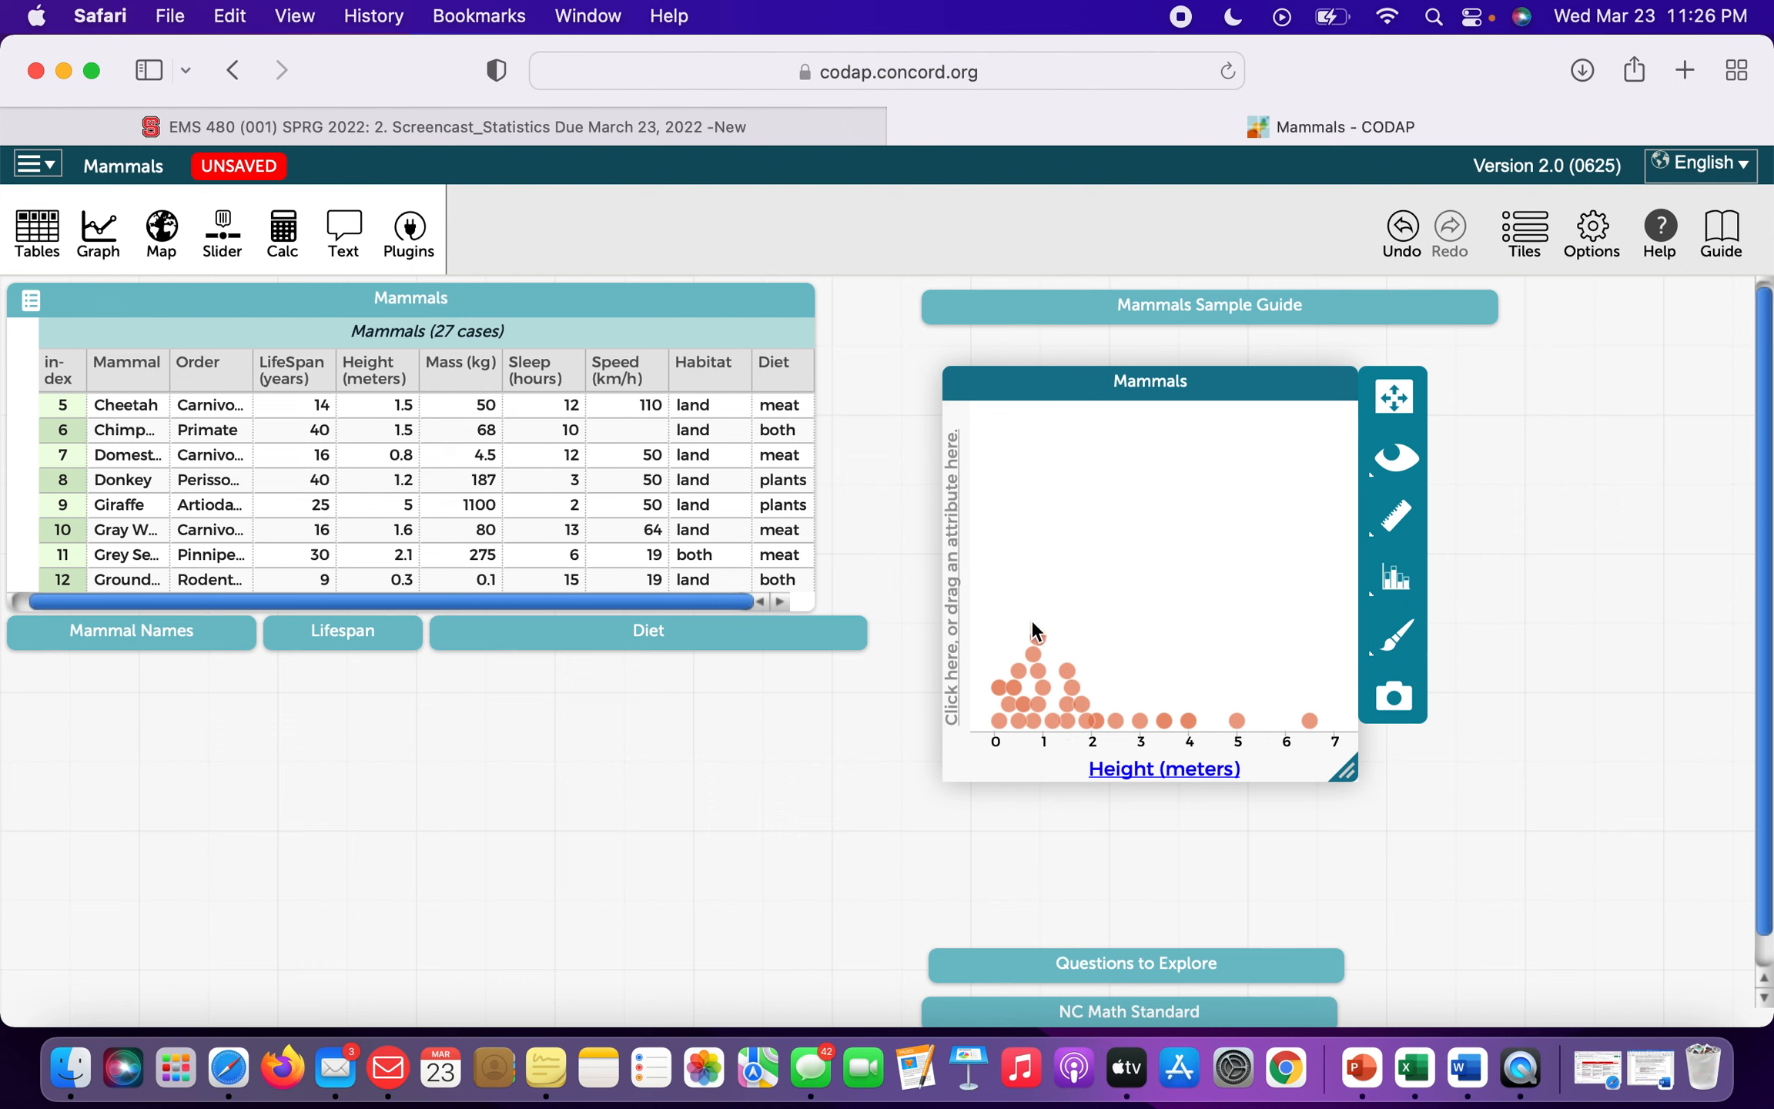
Turn on the Mean and Median lines for the Height dot plot, with the median at 1.2 m.
{"action": "left_click", "coordinate": [1396, 516]}
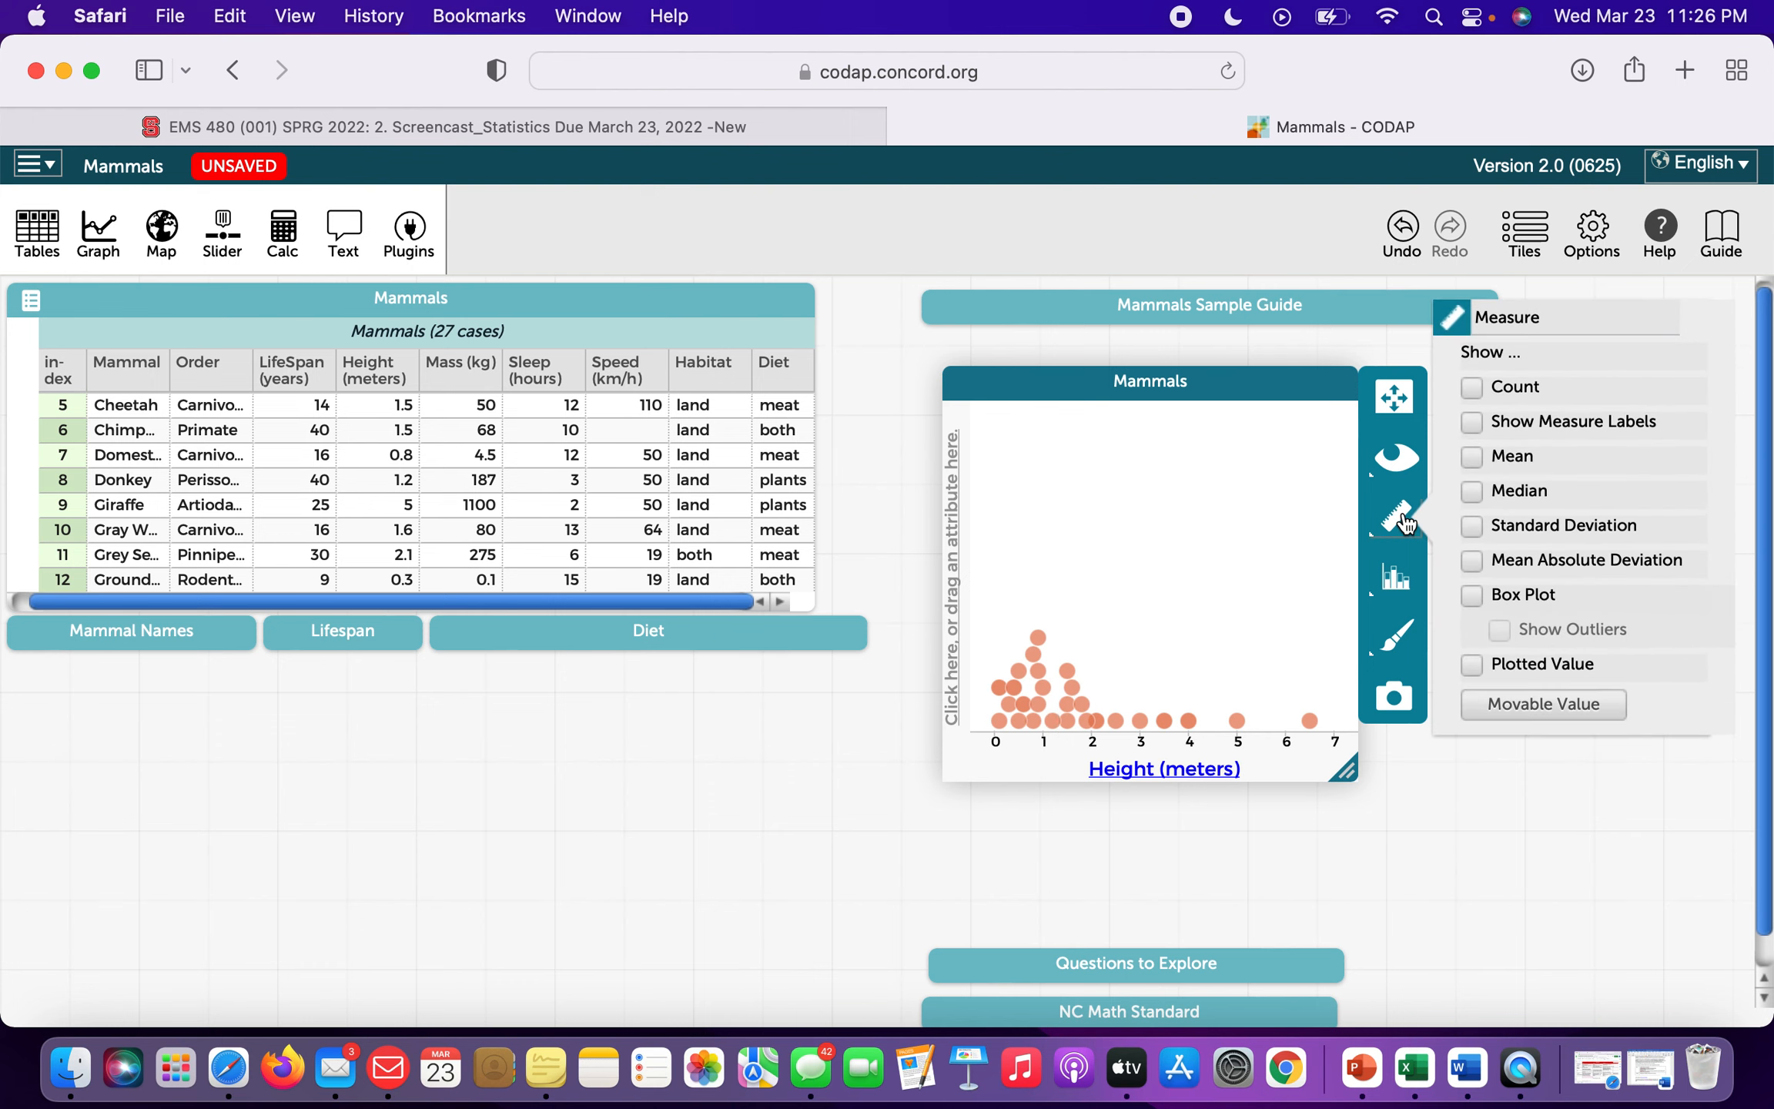
{"action": "left_click", "coordinate": [1478, 454]}
{"action": "mouse_move", "coordinate": [1075, 663]}
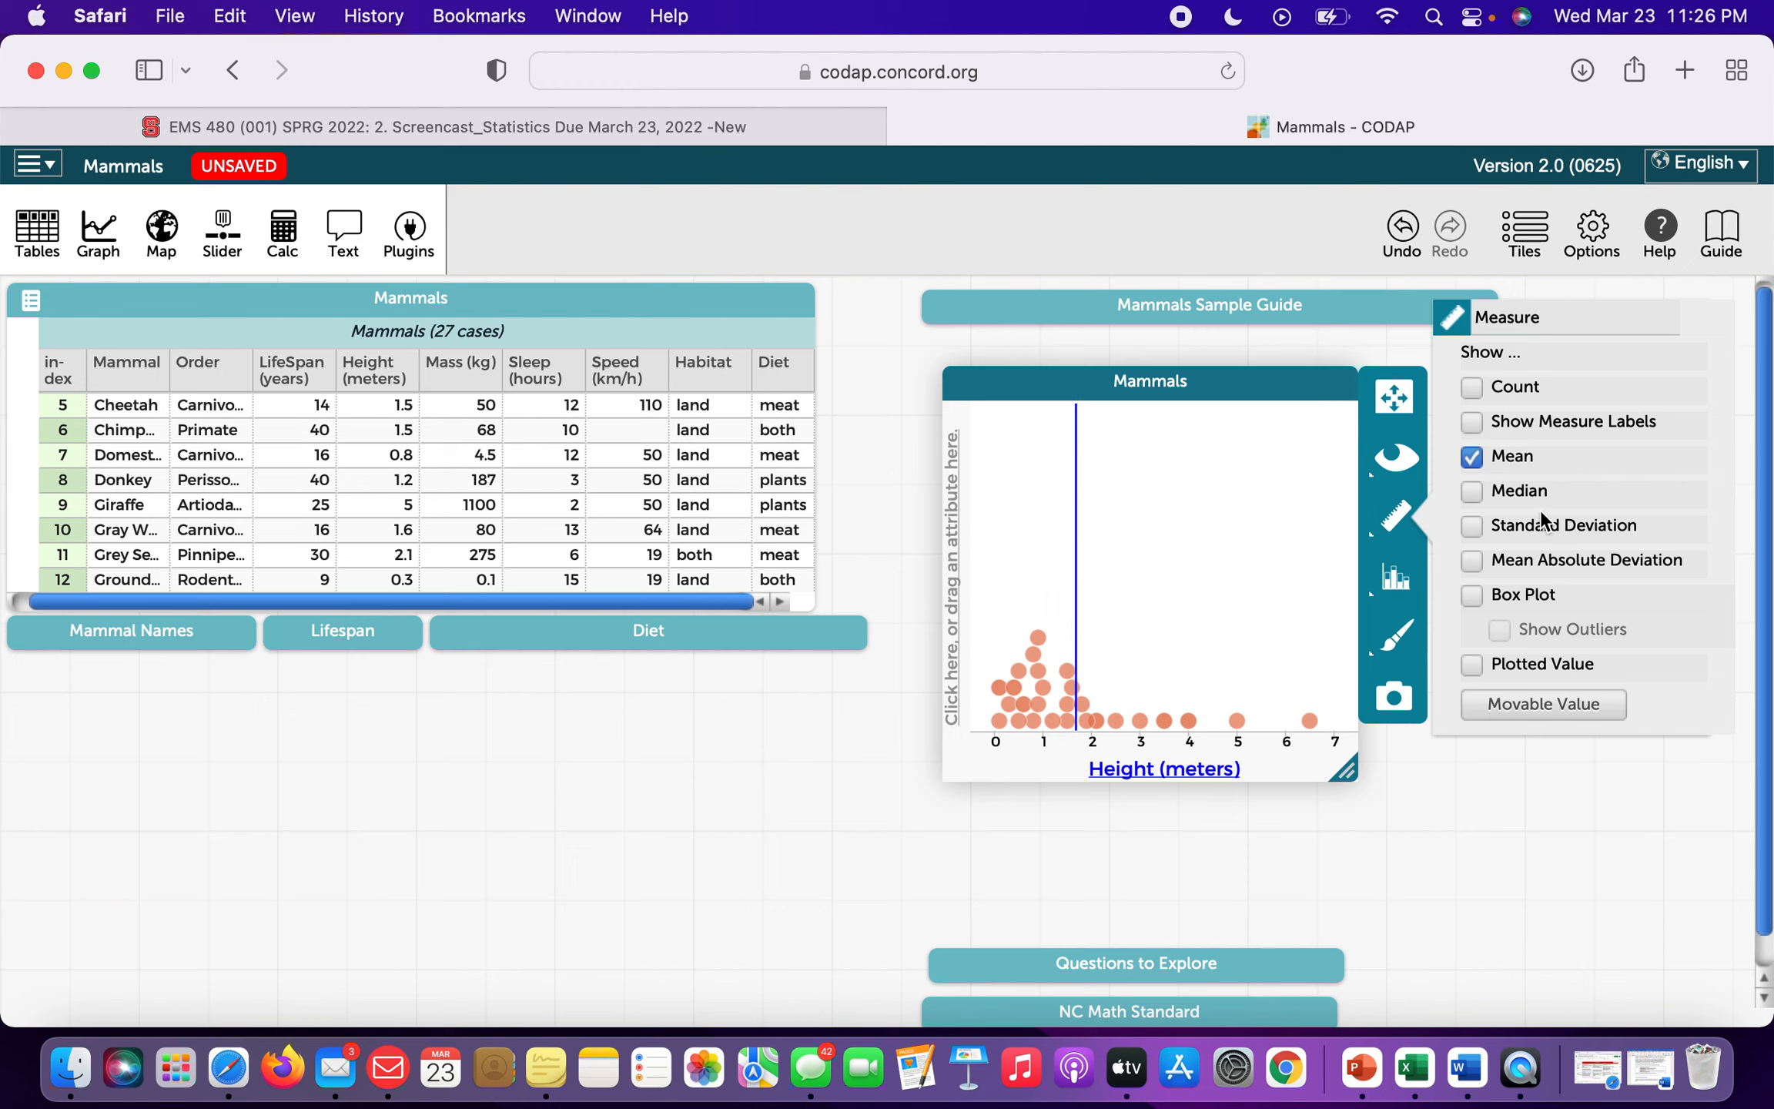
{"action": "left_click", "coordinate": [1471, 491]}
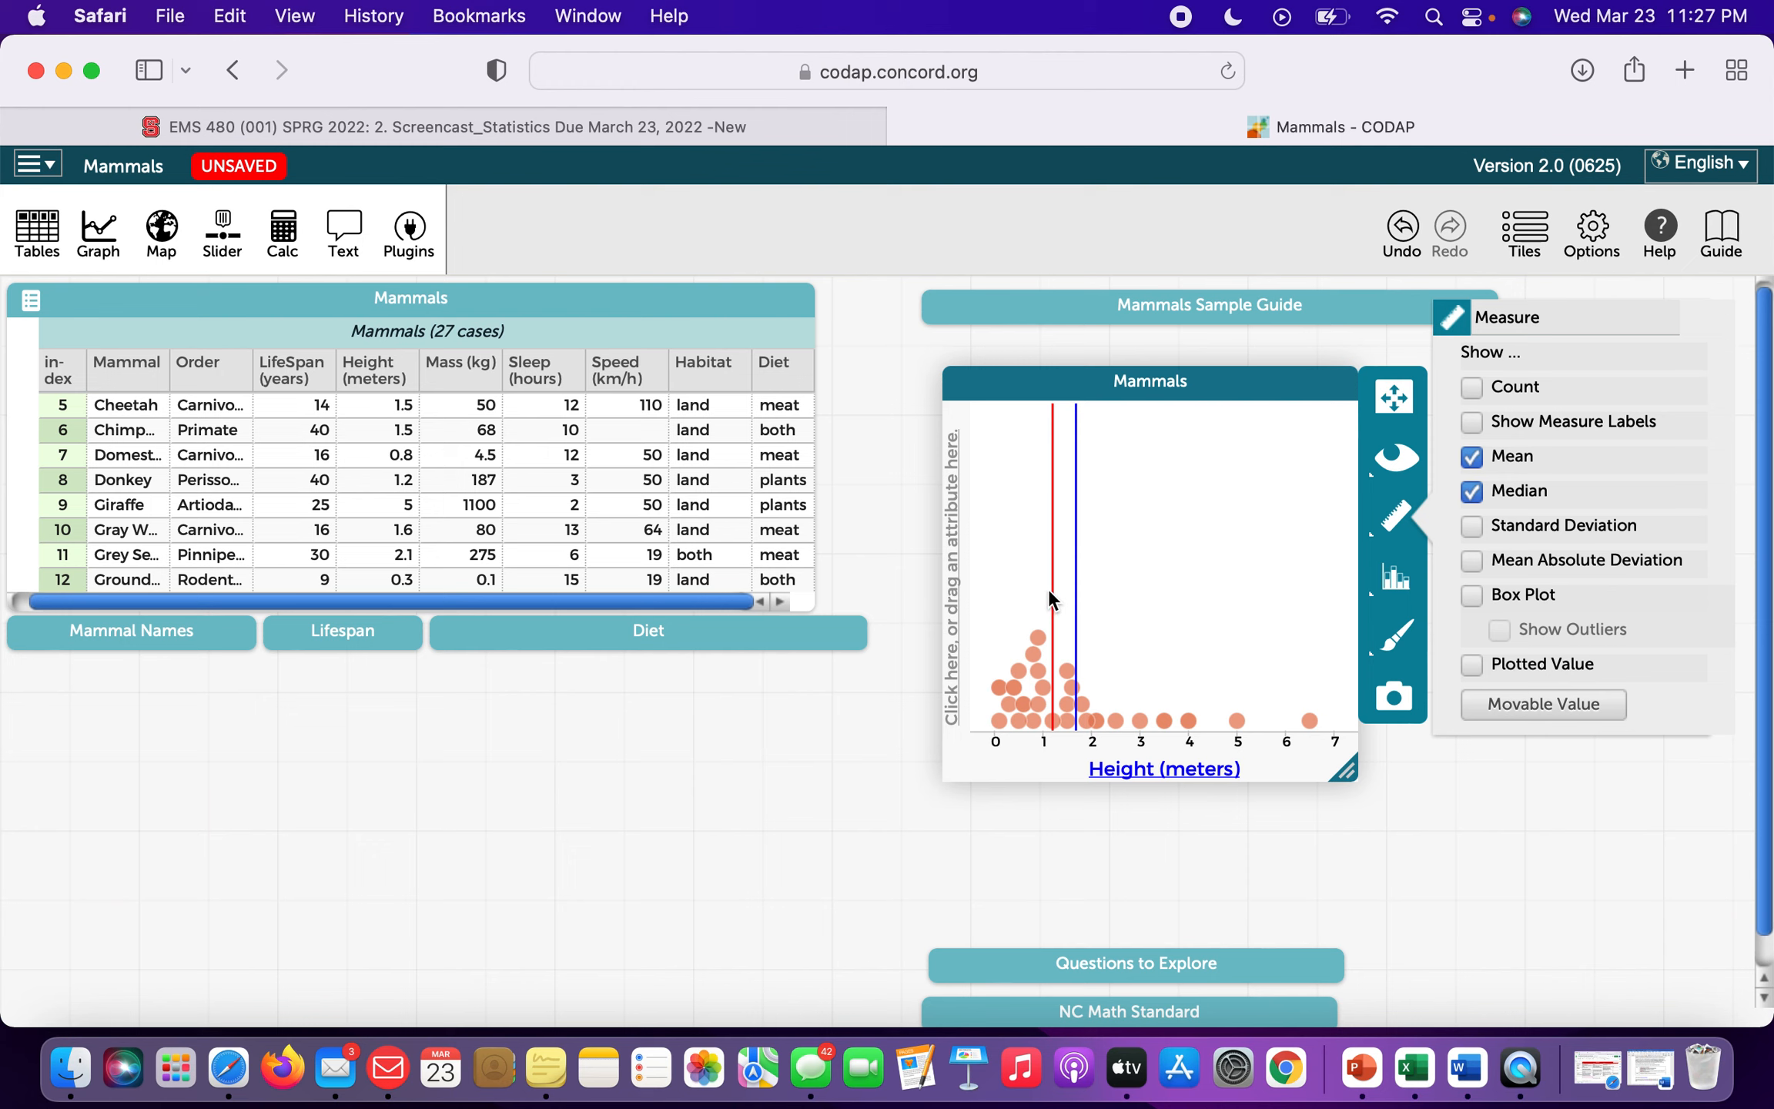
{"action": "mouse_move", "coordinate": [1051, 588]}
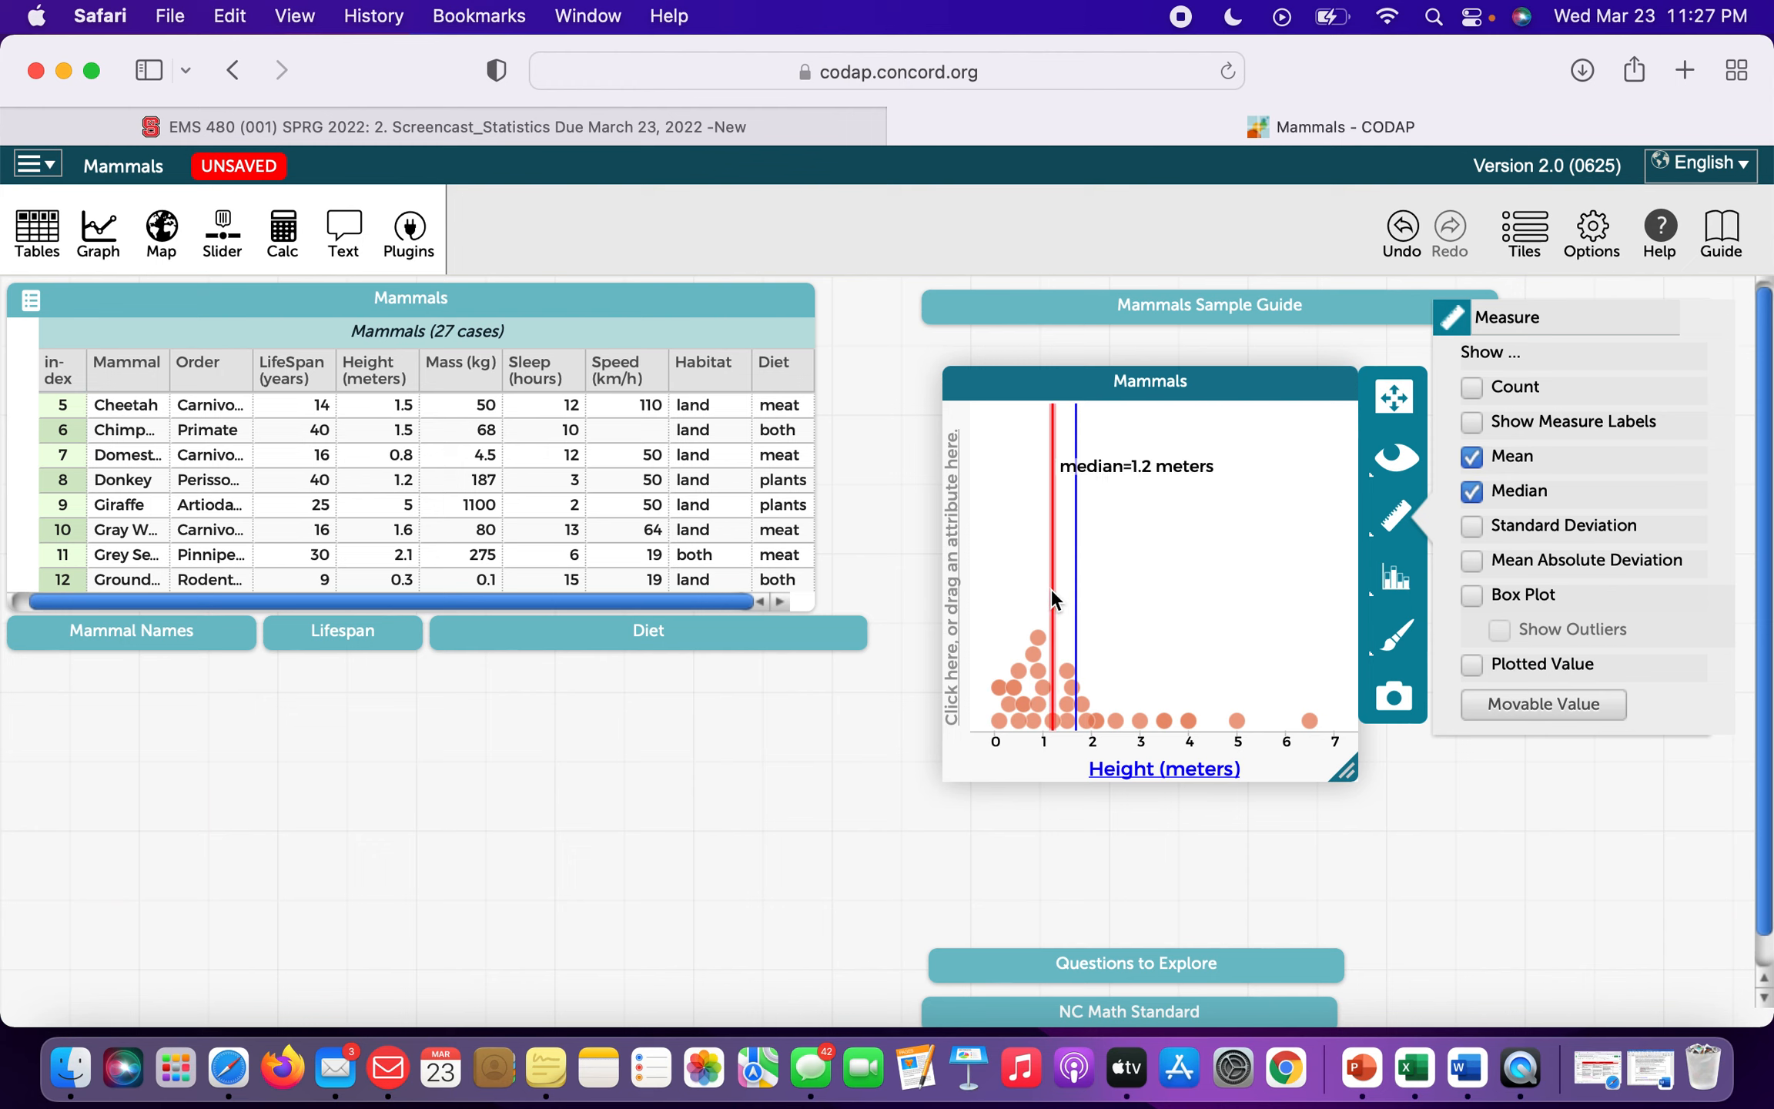
{"action": "mouse_move", "coordinate": [1098, 722]}
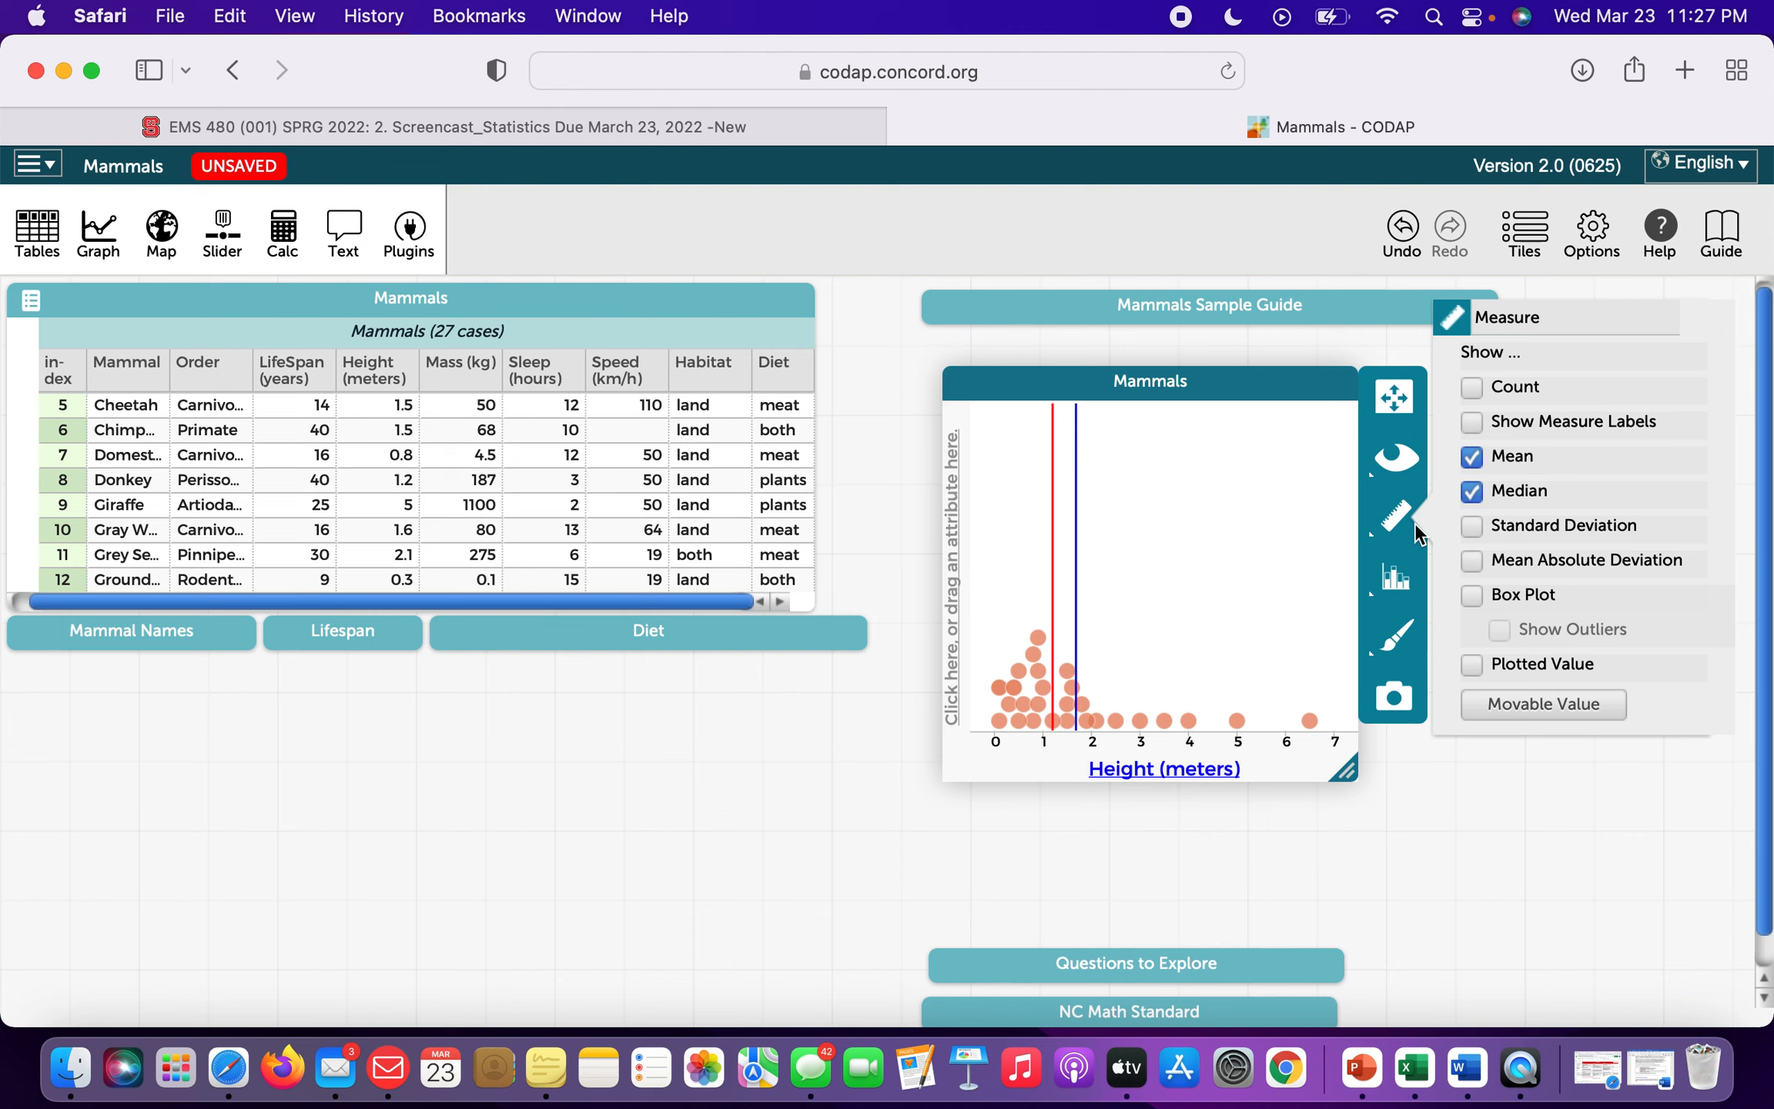
Add a standard deviation band to the Height dot plot.
{"action": "left_click", "coordinate": [1471, 527]}
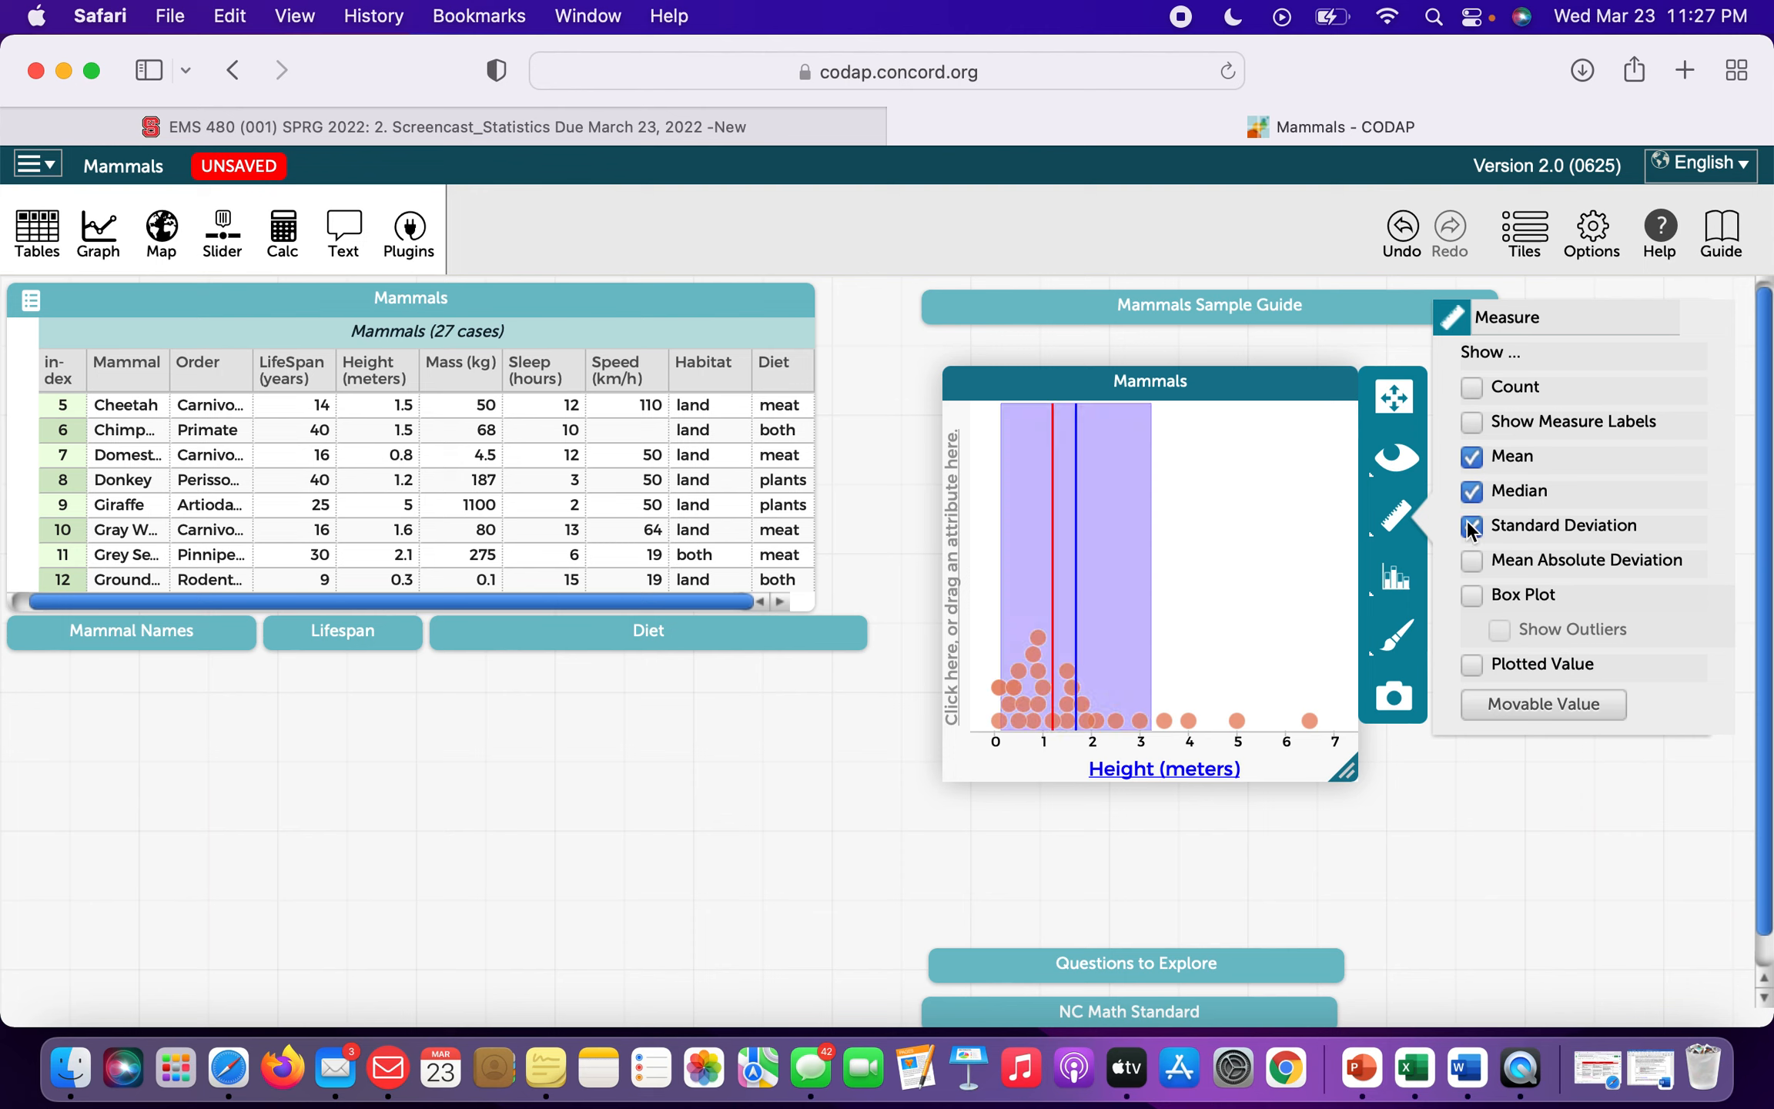
{"action": "left_click", "coordinate": [1131, 538]}
{"action": "mouse_move", "coordinate": [1146, 531]}
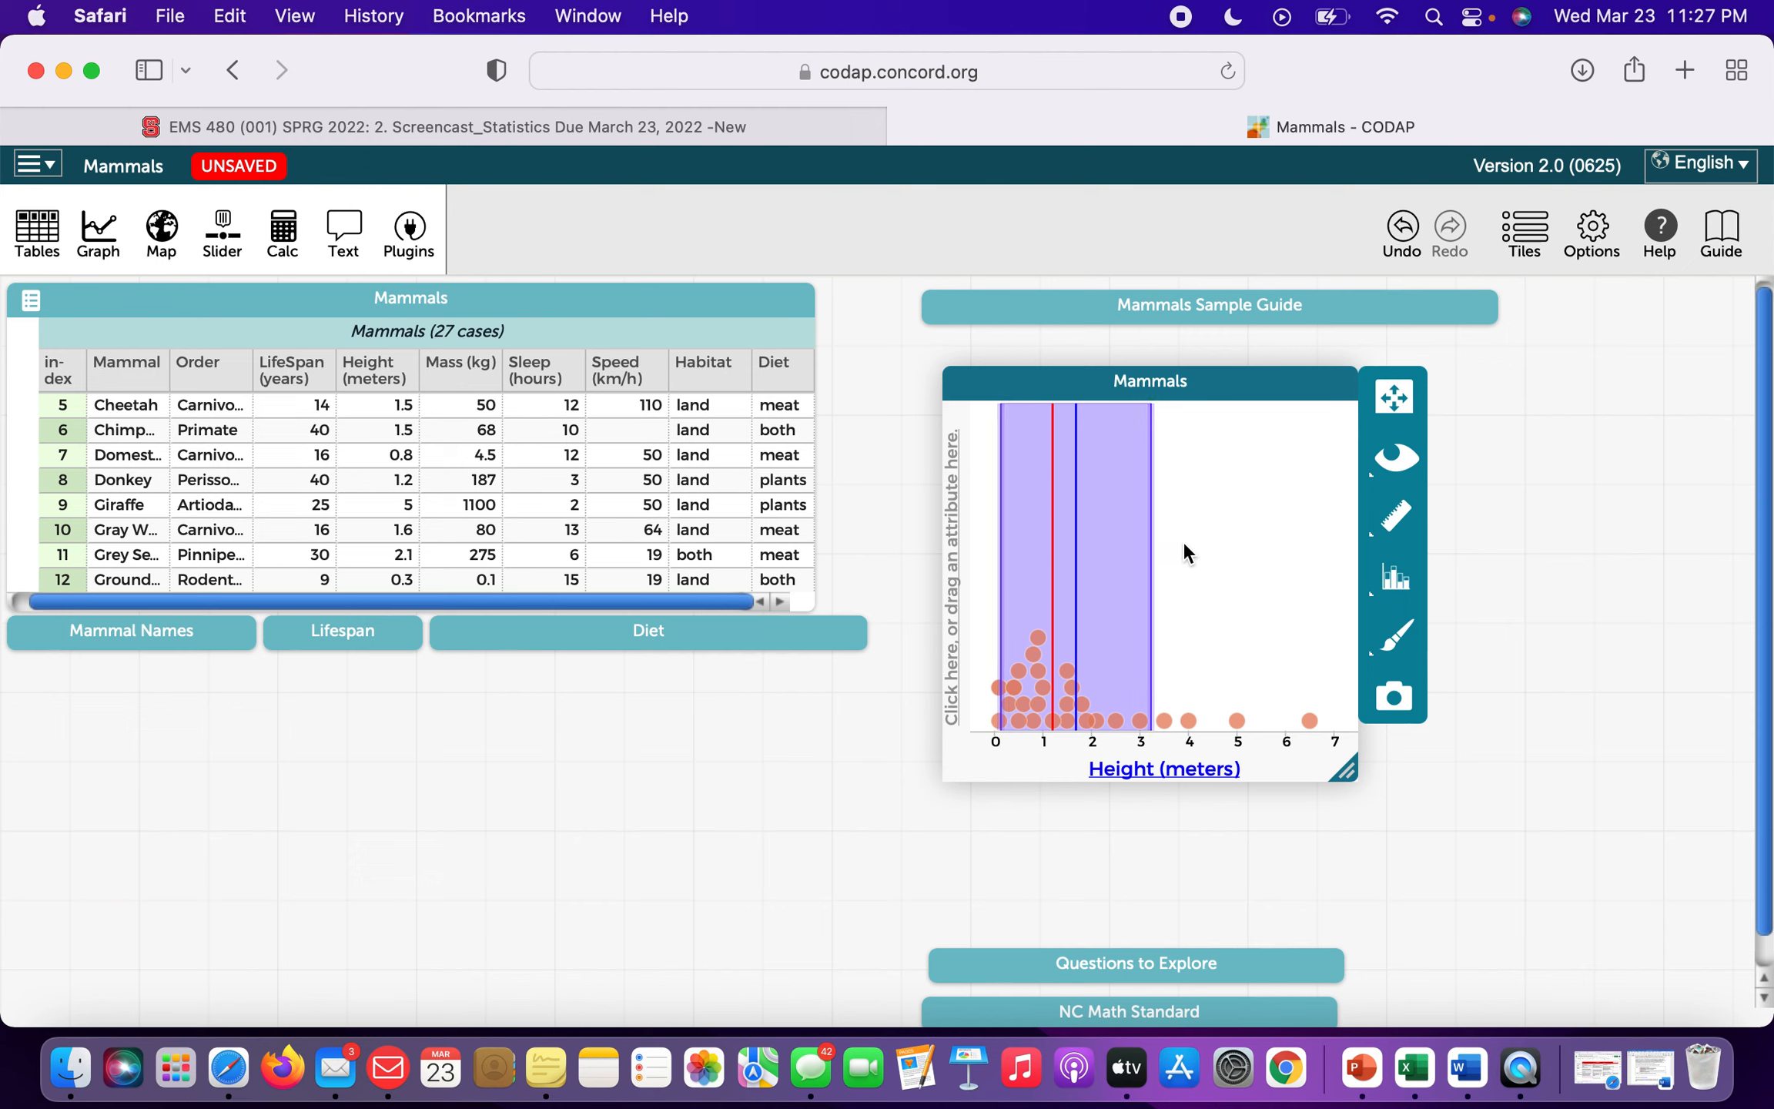
Add a box plot (Q1 0.7, median 1.2, Q3 2) and hide the mean, median and standard deviation lines.
{"action": "left_click", "coordinate": [1396, 531]}
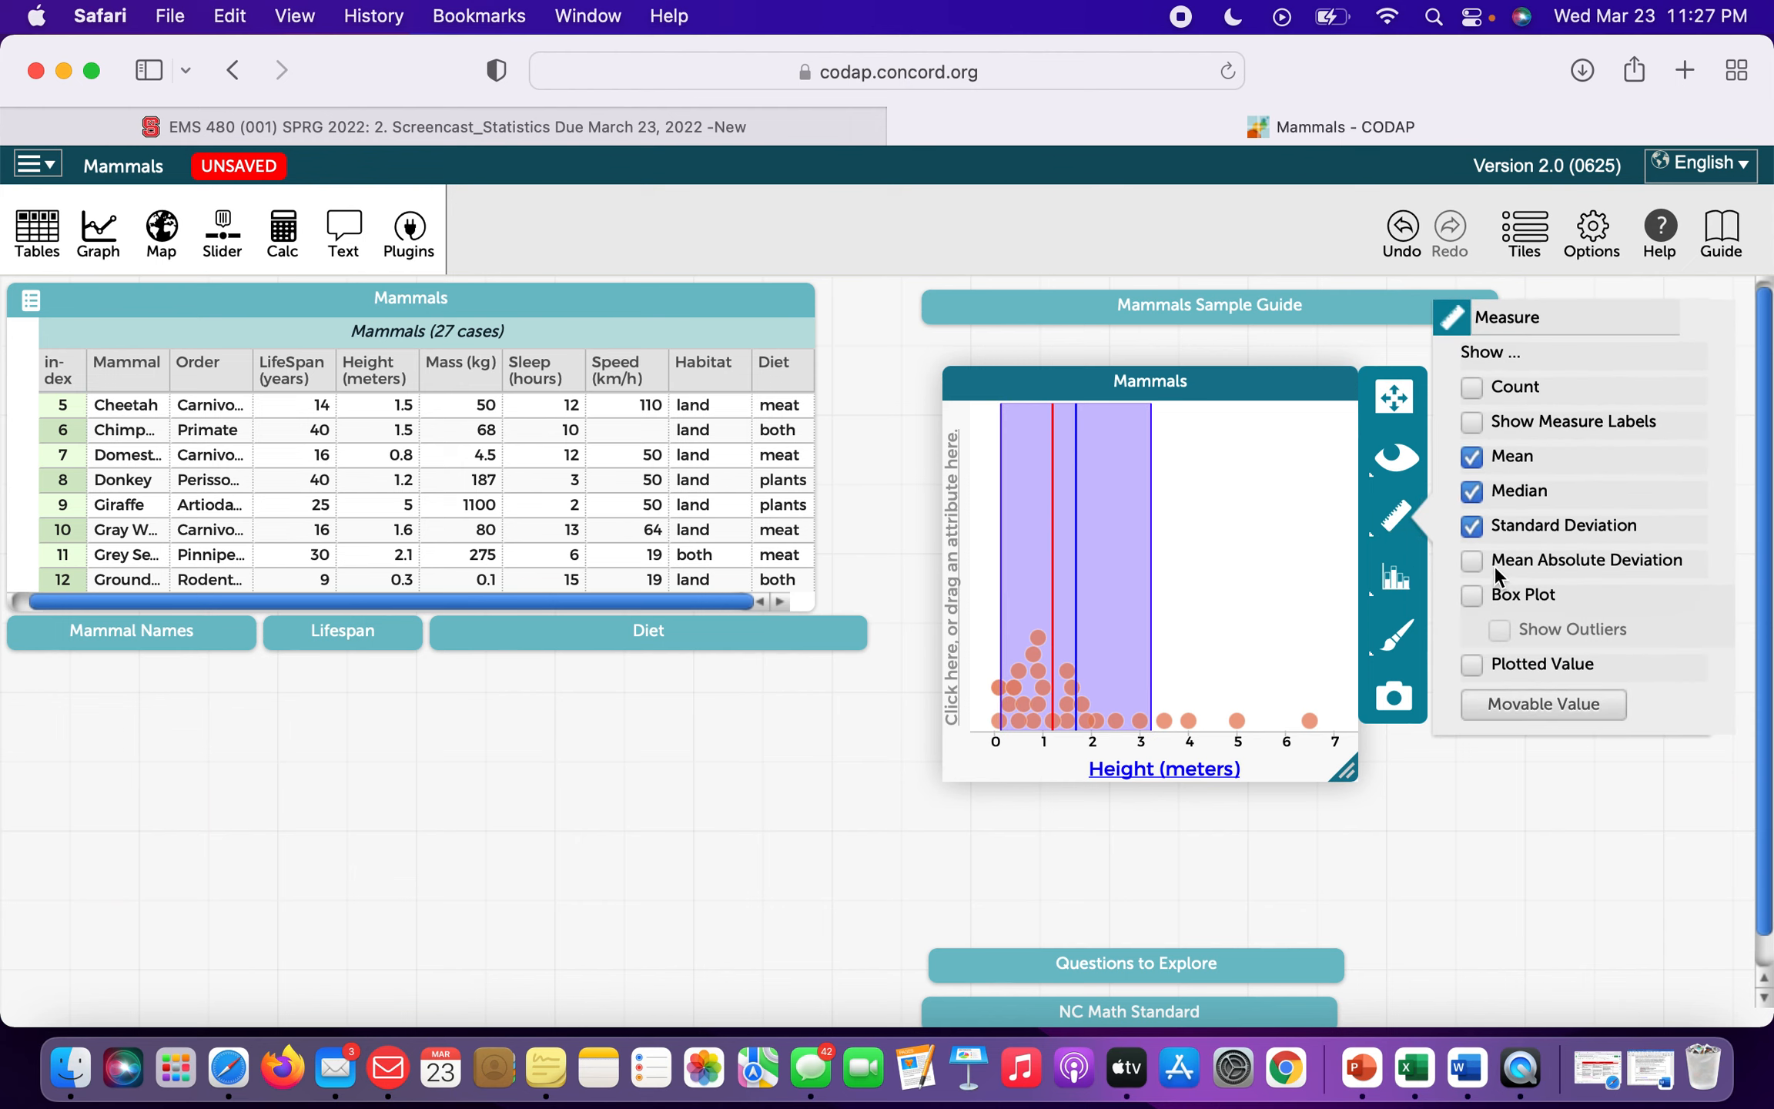
{"action": "left_click", "coordinate": [1472, 594]}
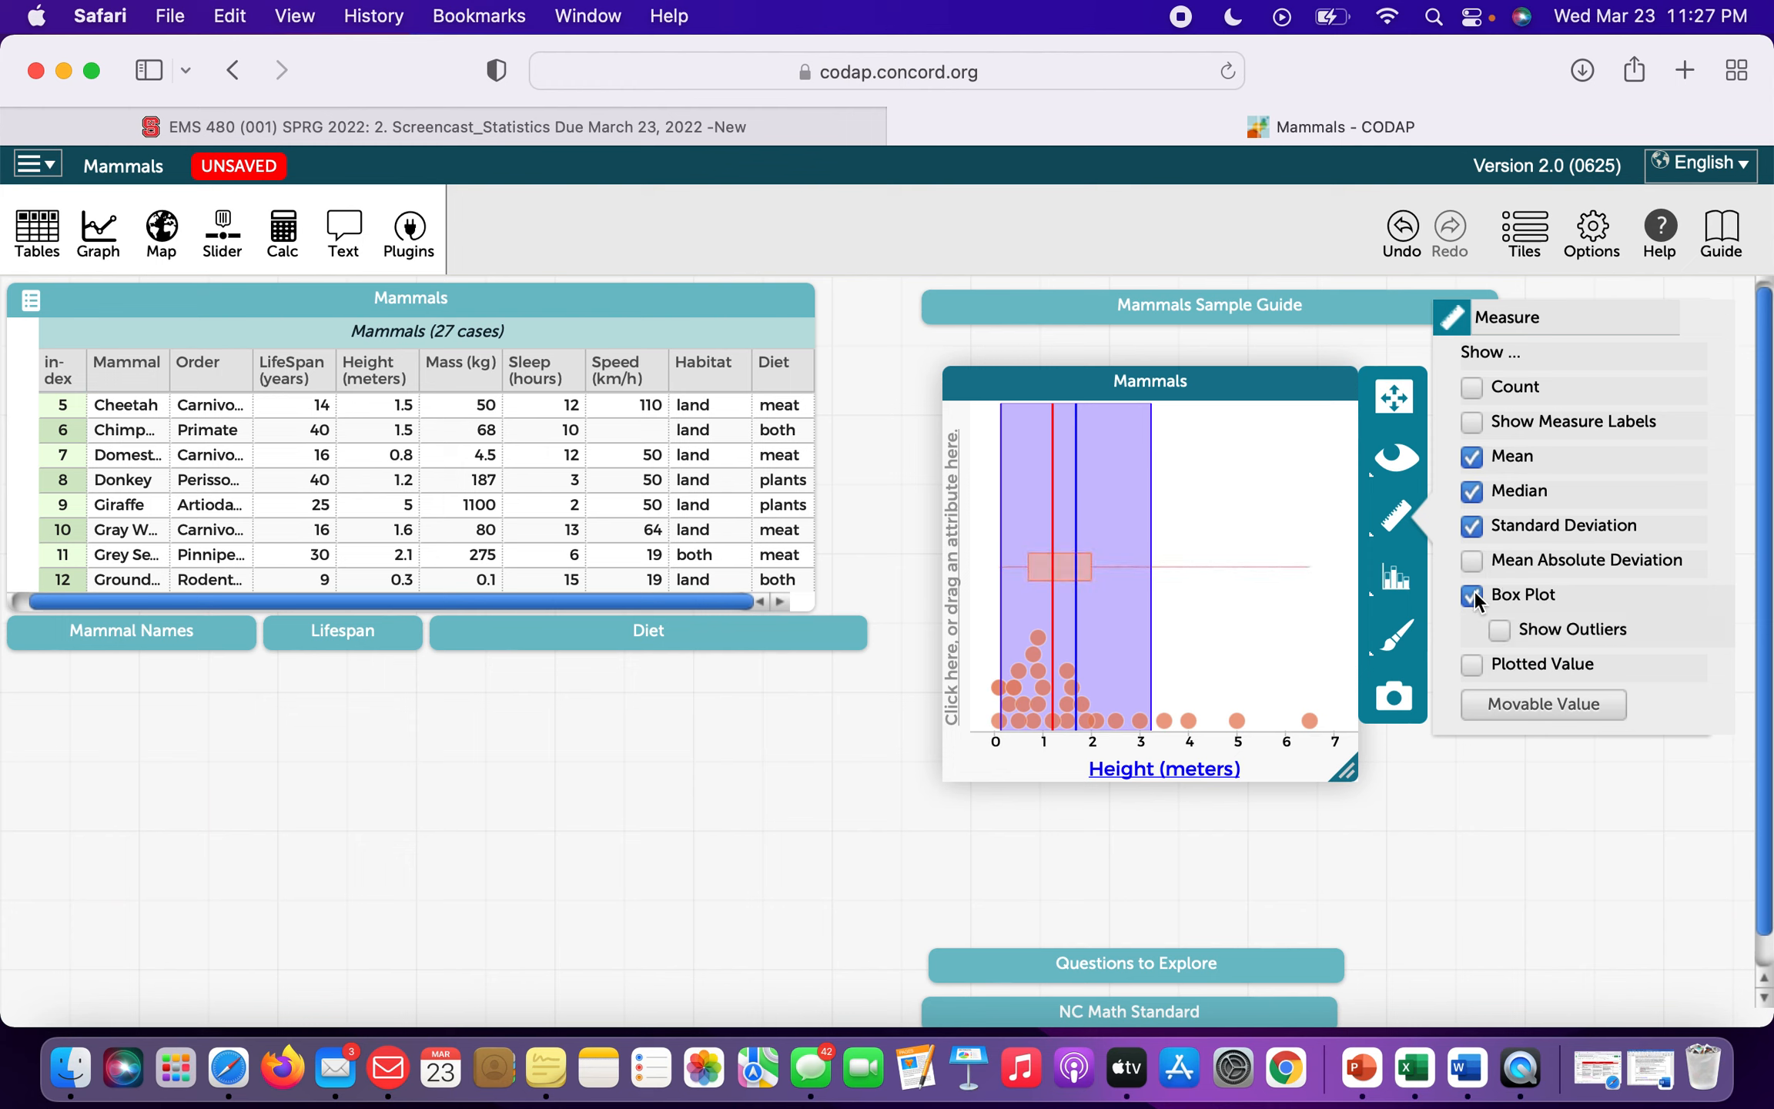
{"action": "left_click", "coordinate": [1472, 457]}
{"action": "left_click", "coordinate": [1471, 491]}
{"action": "left_click", "coordinate": [1471, 526]}
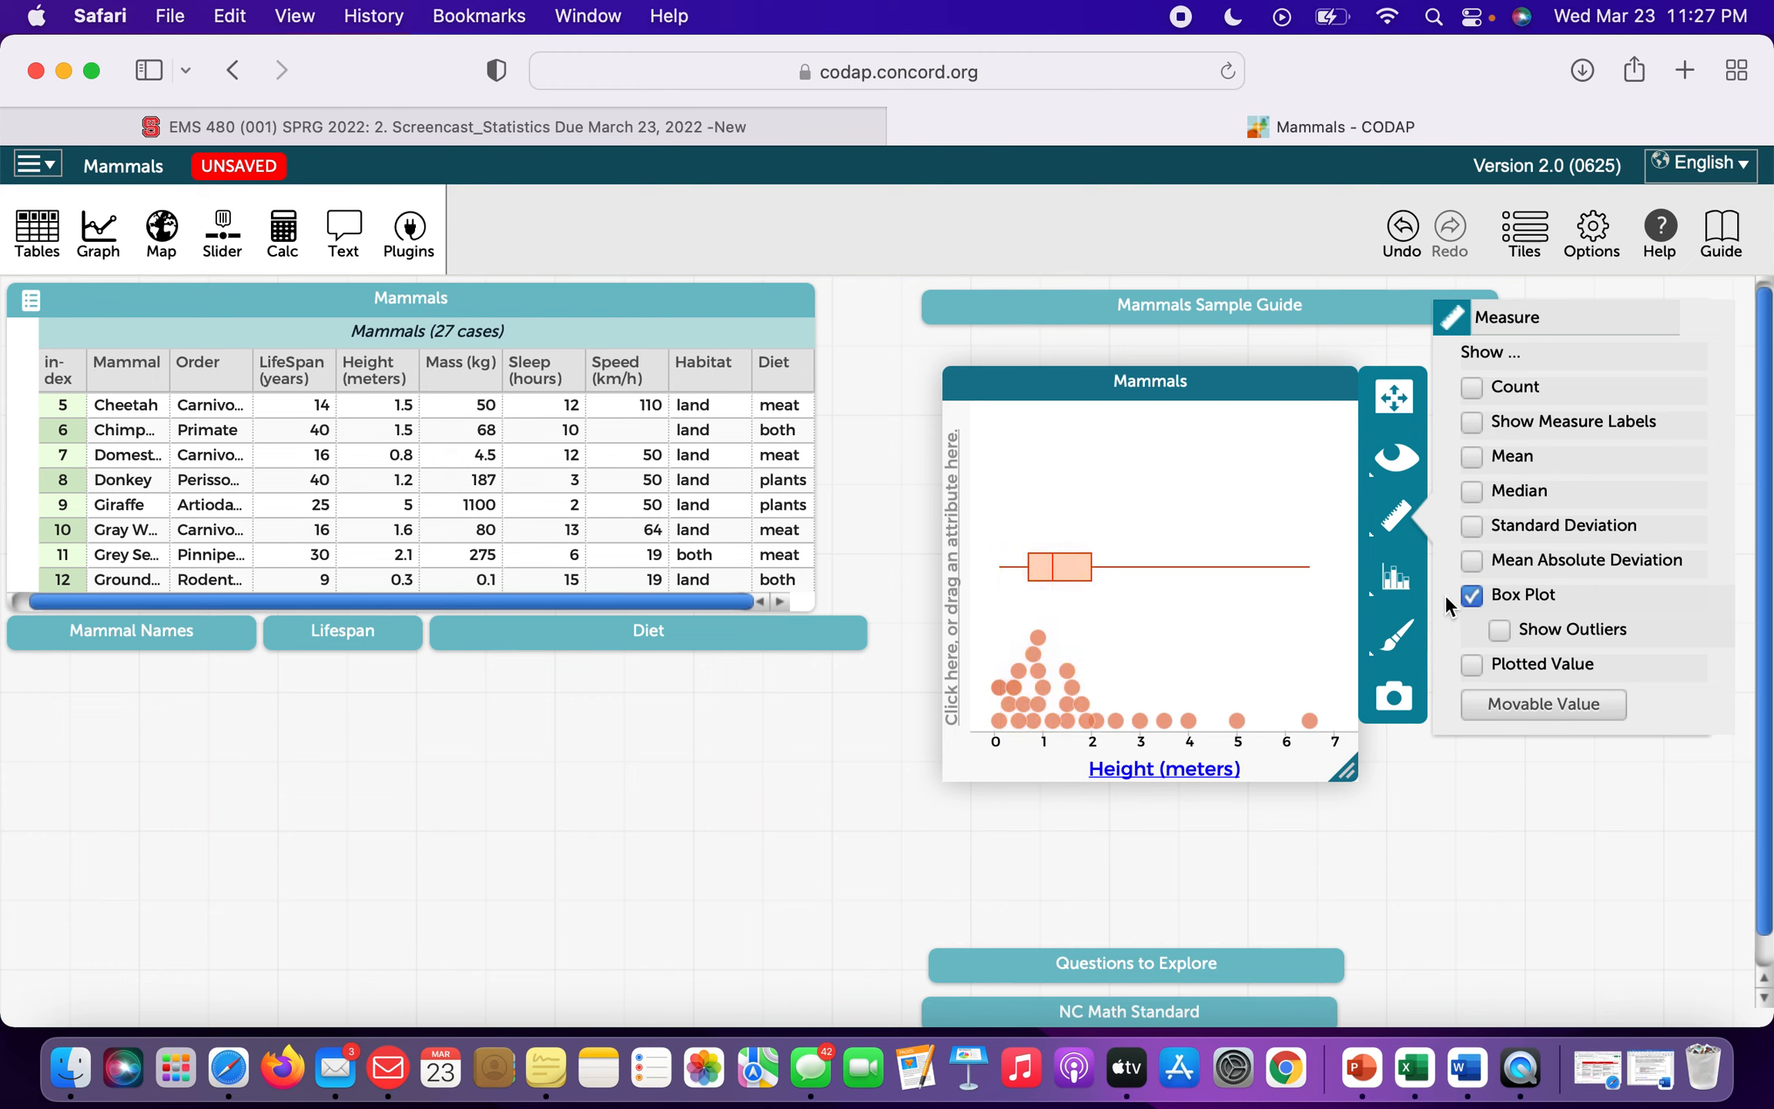
{"action": "mouse_move", "coordinate": [1033, 585]}
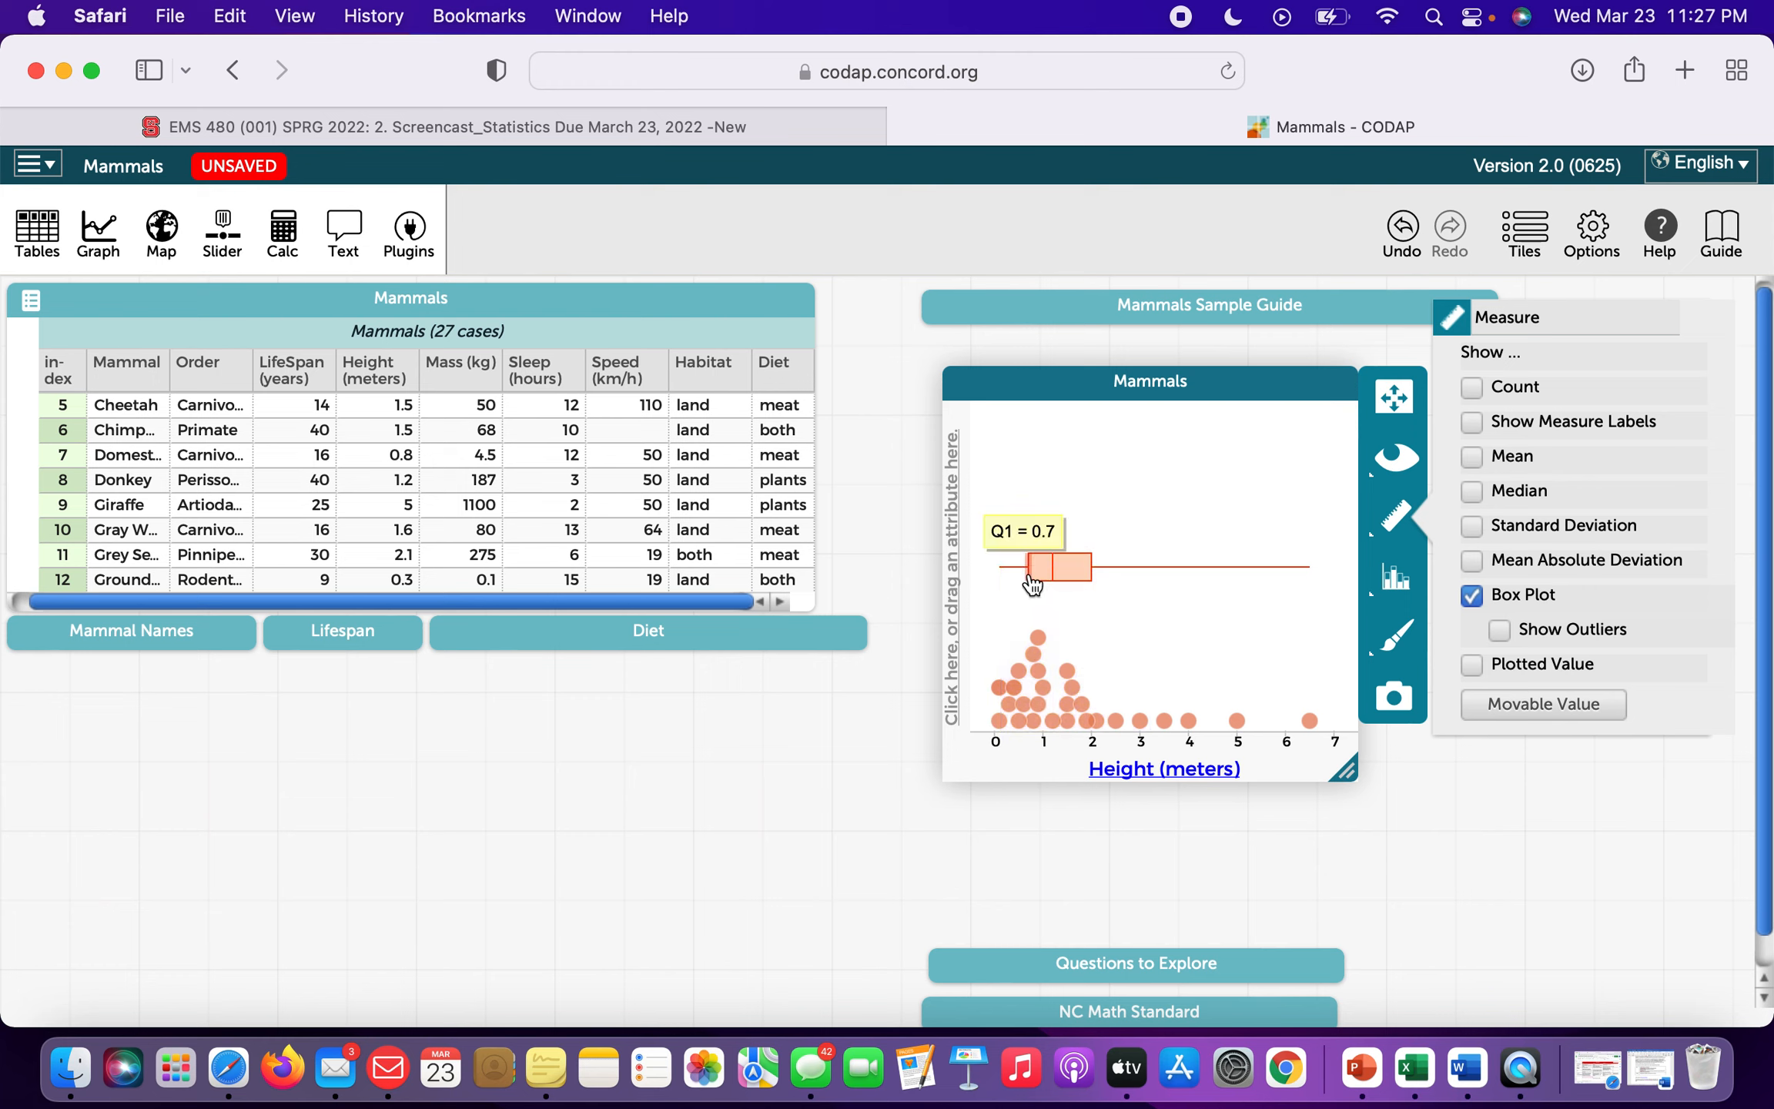
{"action": "mouse_move", "coordinate": [1095, 579]}
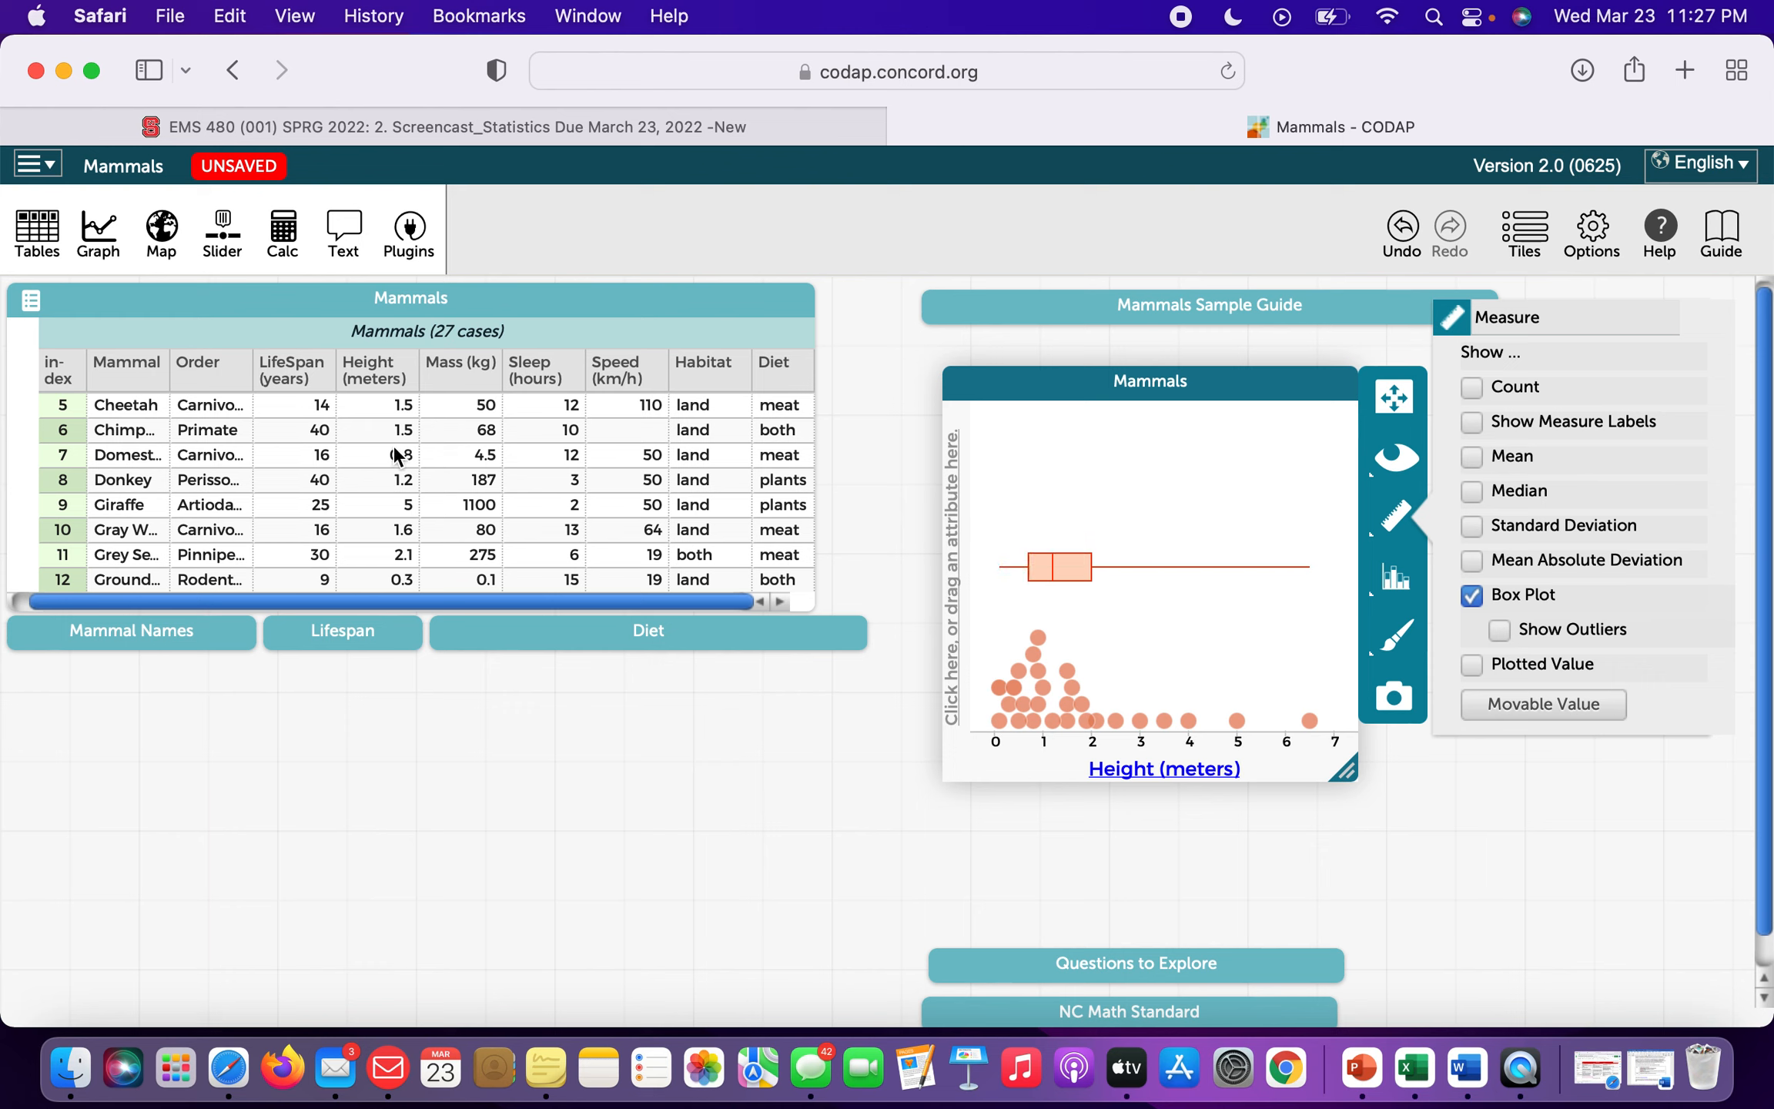
Select the mammals in the upper whisker, 2 to 6.5 m tall, including both elephants.
{"action": "scroll", "coordinate": [394, 462], "scroll_direction": "up", "scroll_amount": 3}
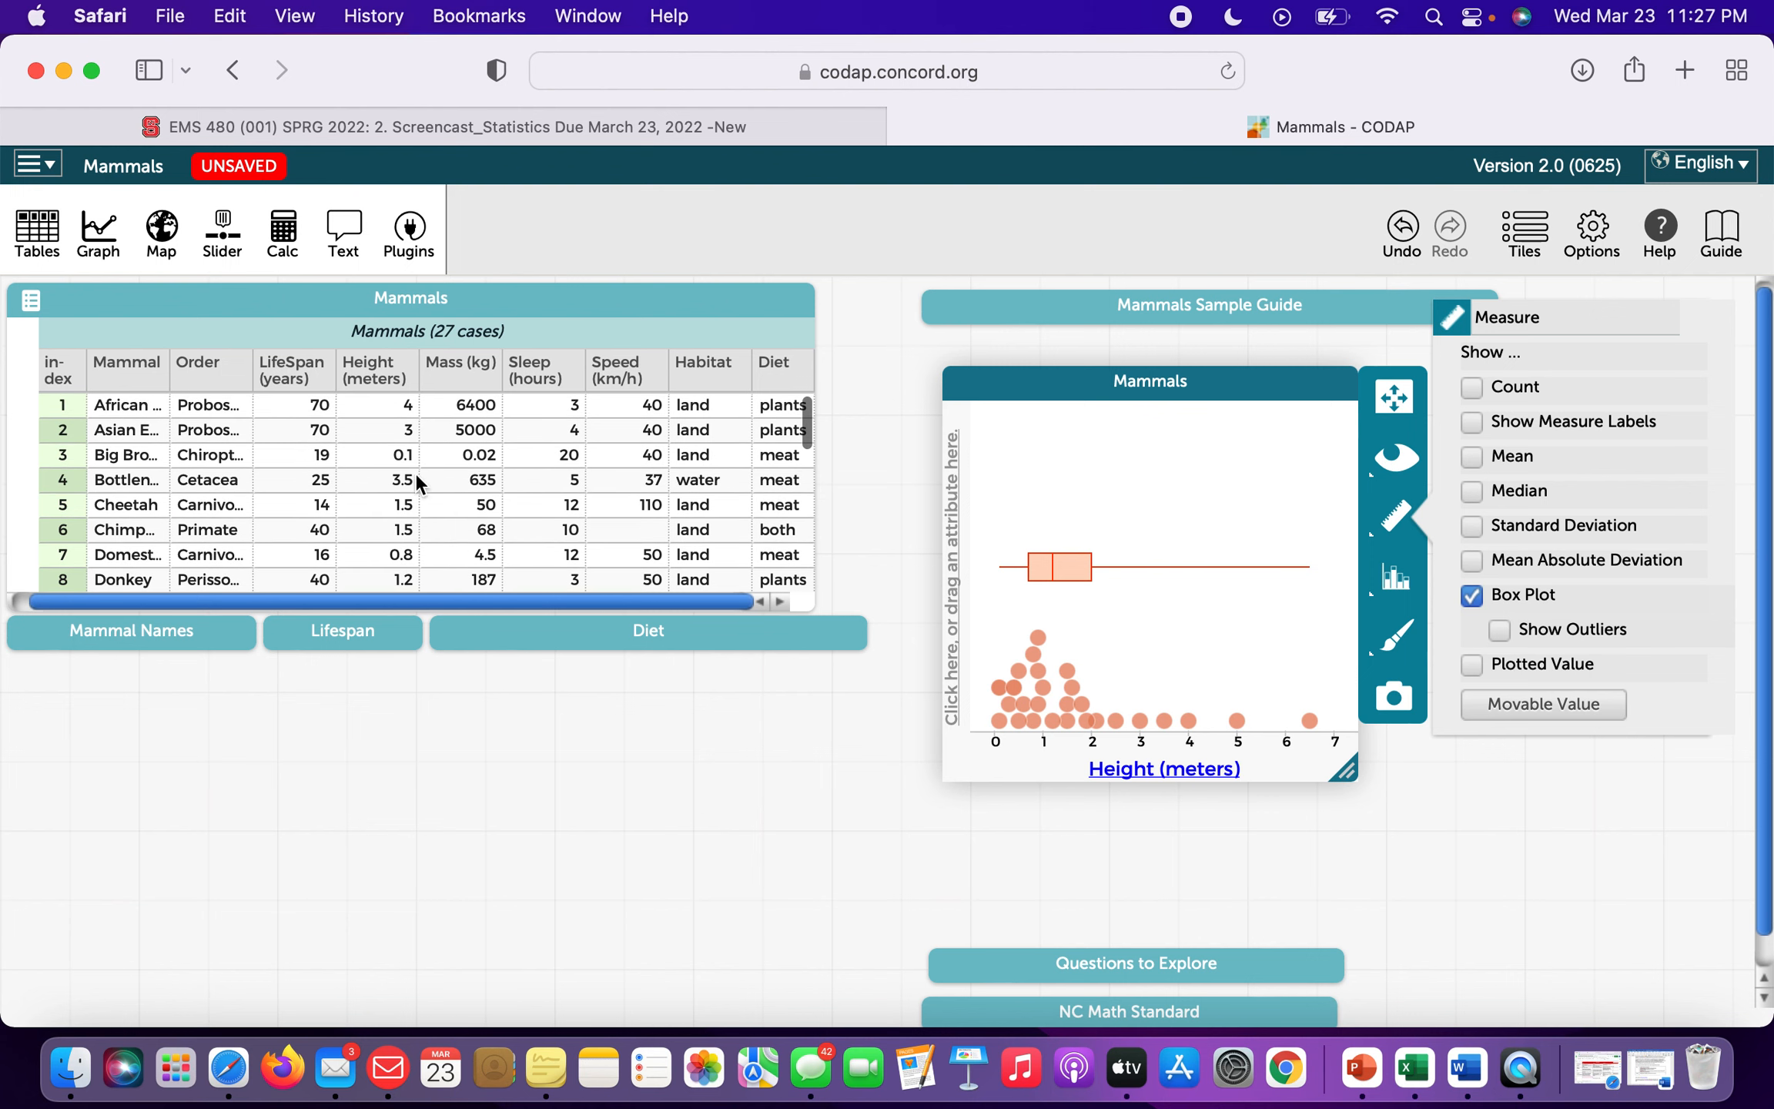
{"action": "left_click", "coordinate": [403, 460]}
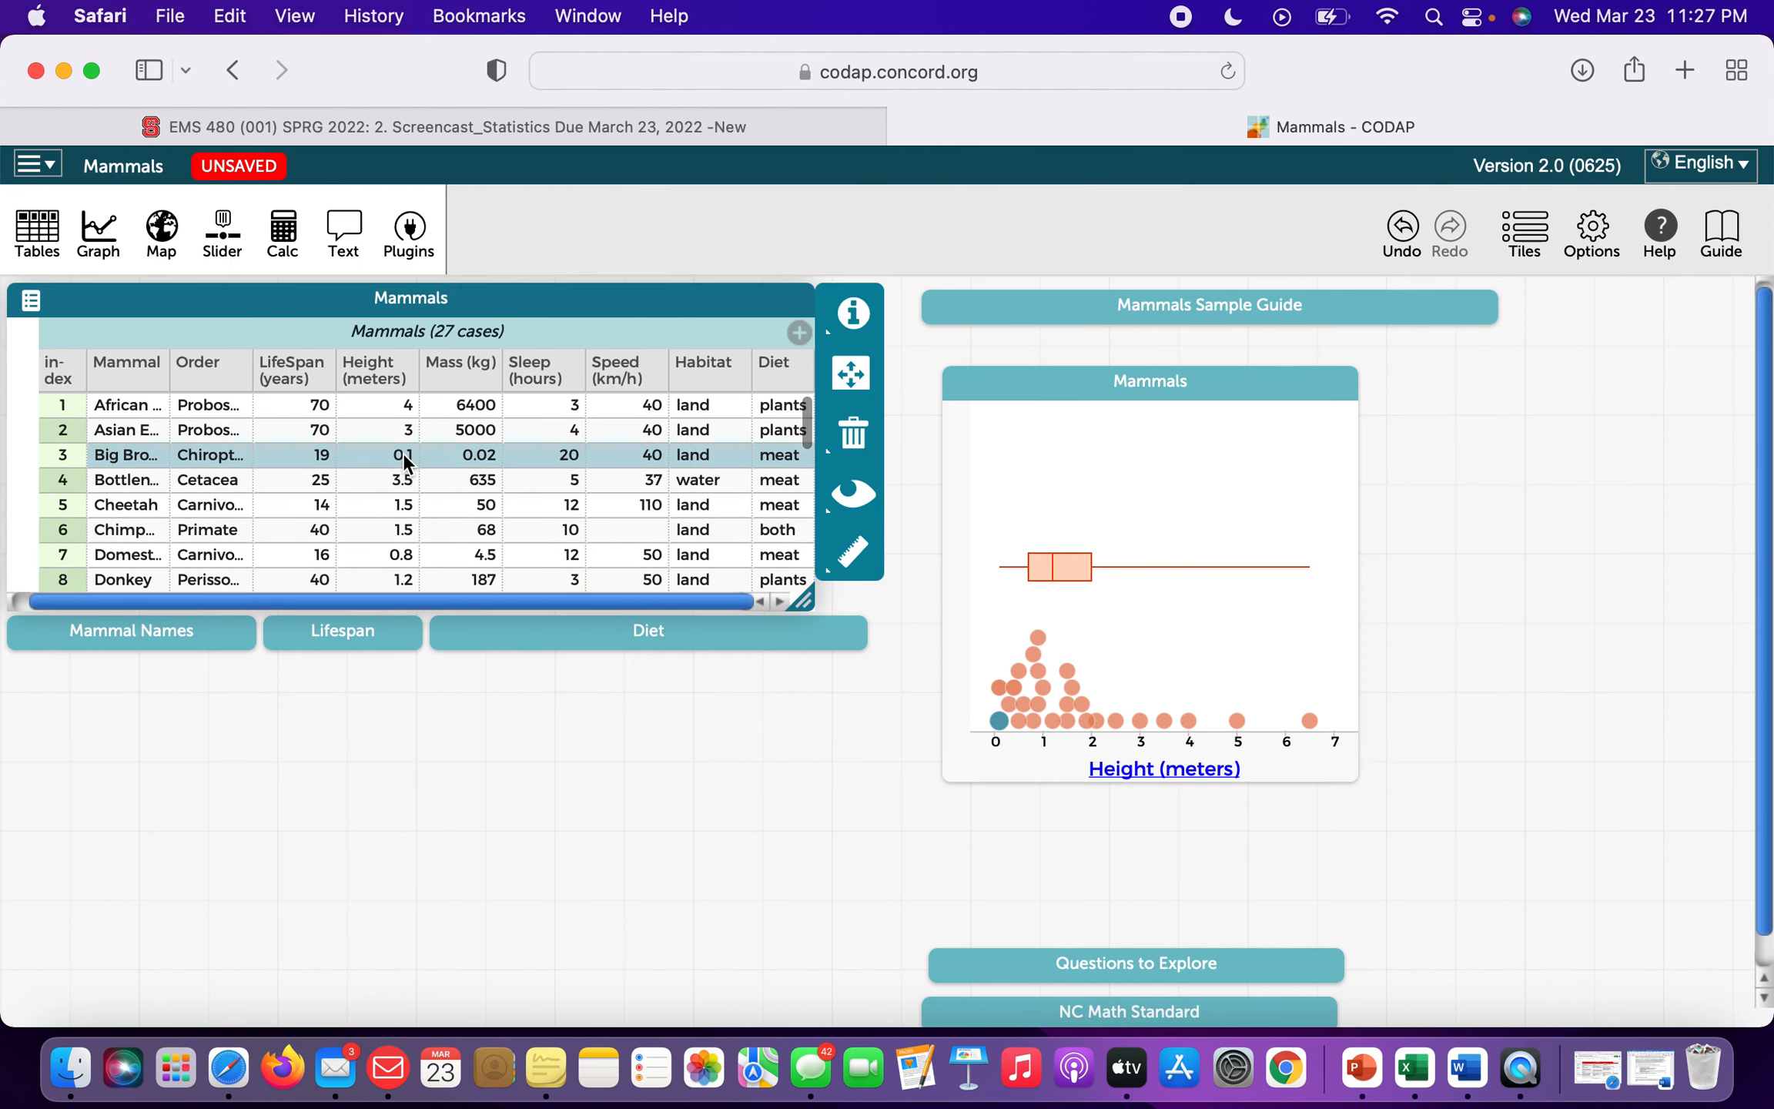
{"action": "left_click", "coordinate": [1018, 571]}
{"action": "left_click", "coordinate": [1014, 568]}
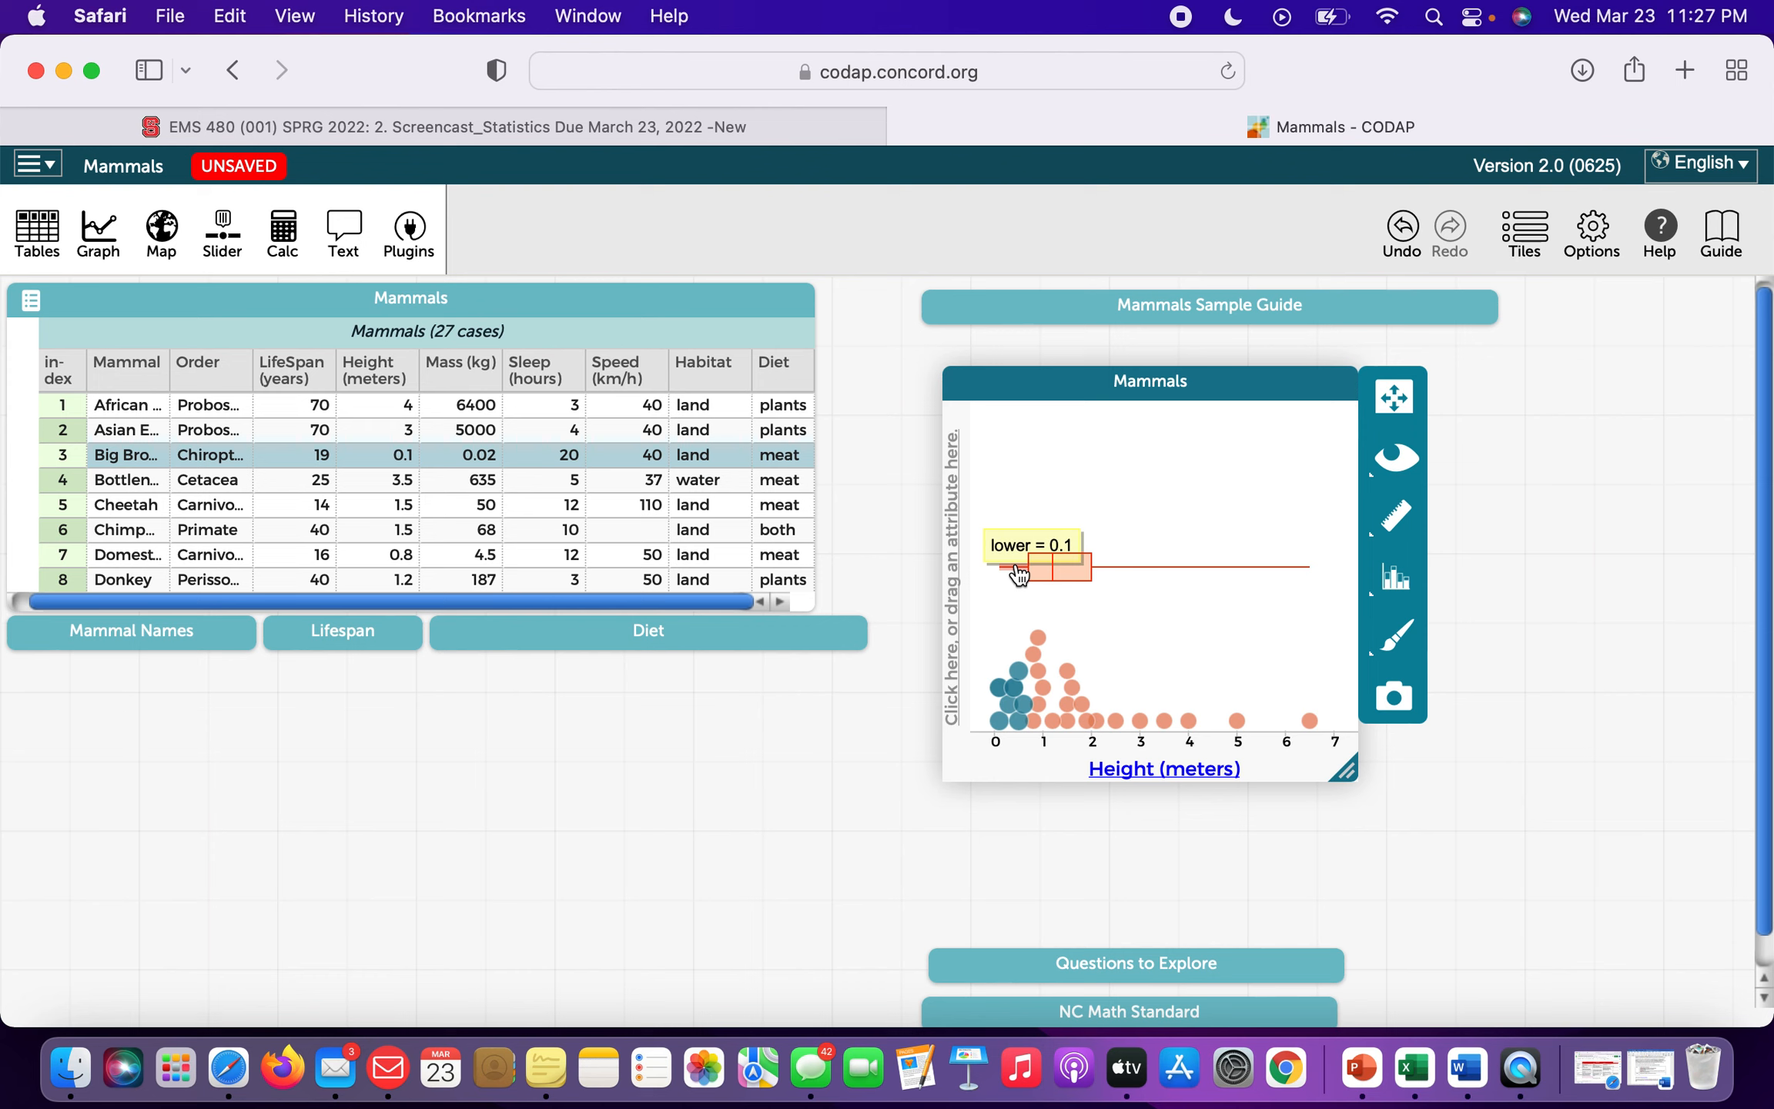
{"action": "mouse_move", "coordinate": [1022, 700]}
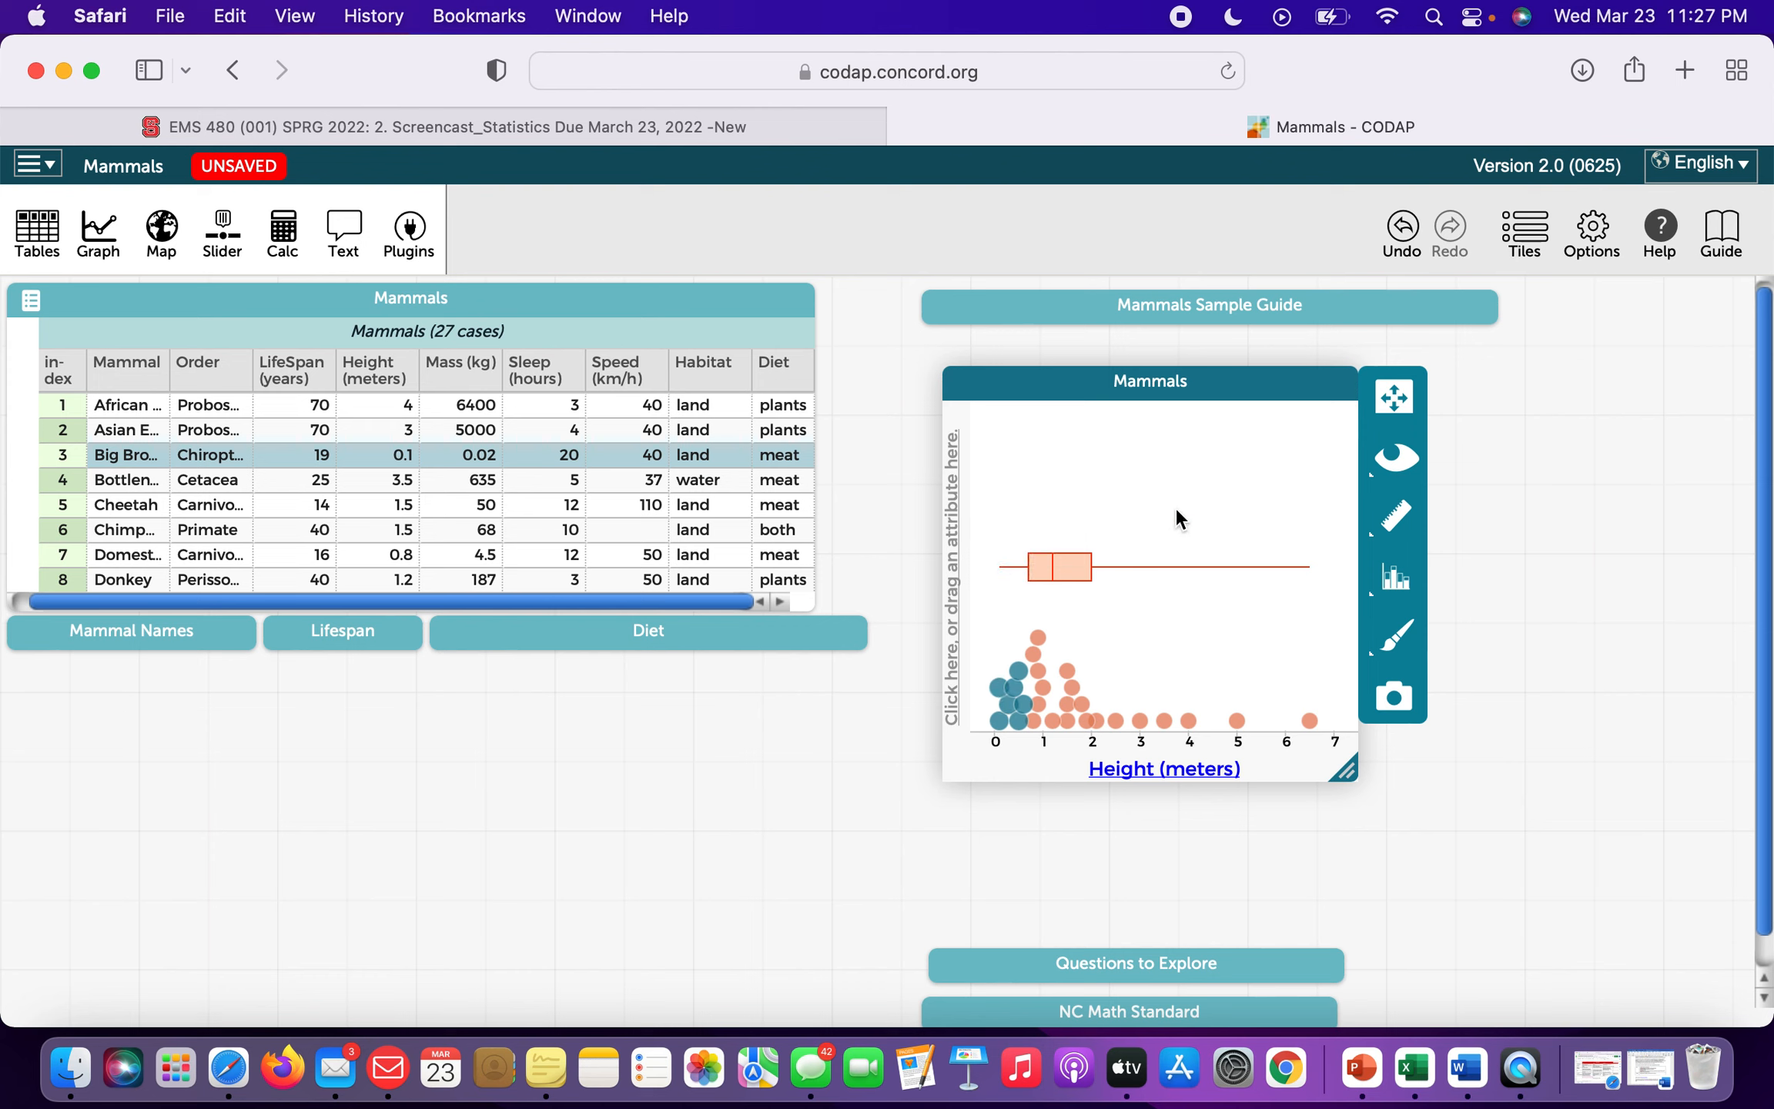
{"action": "left_click", "coordinate": [1164, 577]}
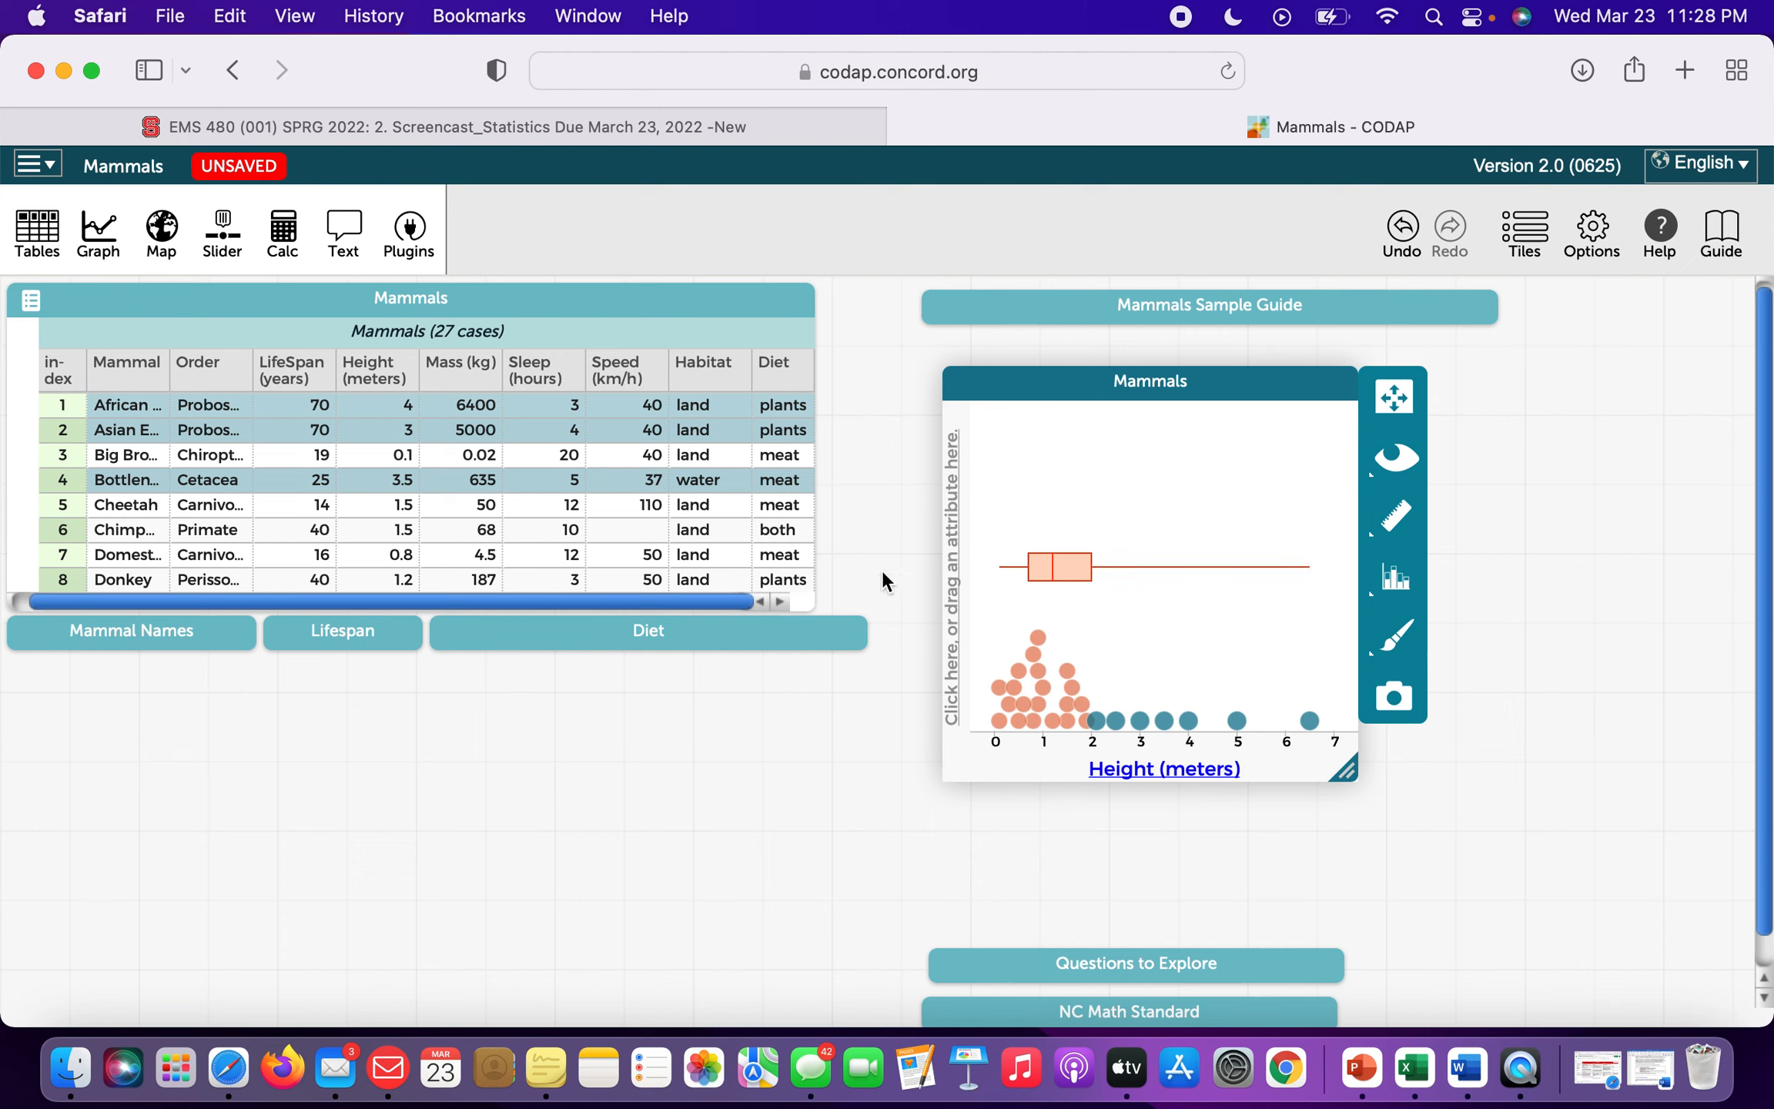
Turn on Show Outliers so the three tallest mammals appear as separate outlier marks.
{"action": "left_click", "coordinate": [1394, 514]}
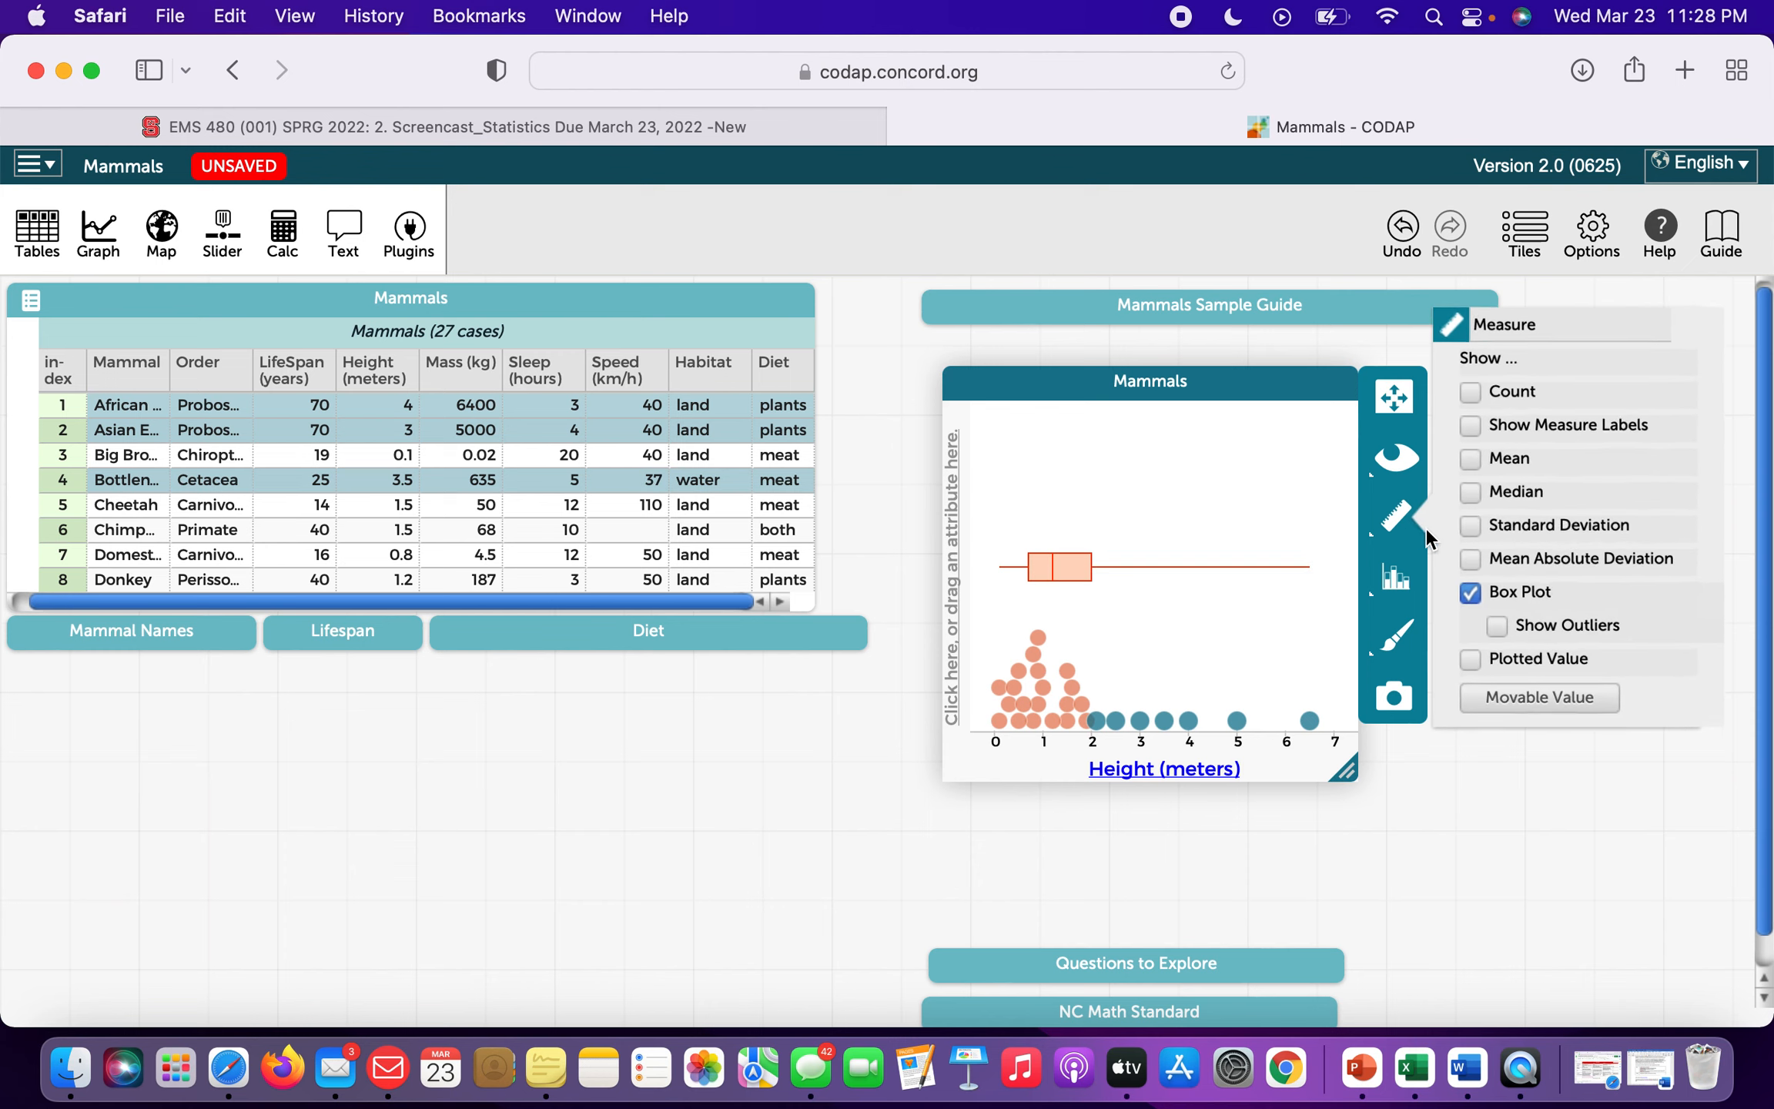
{"action": "left_click", "coordinate": [1499, 630]}
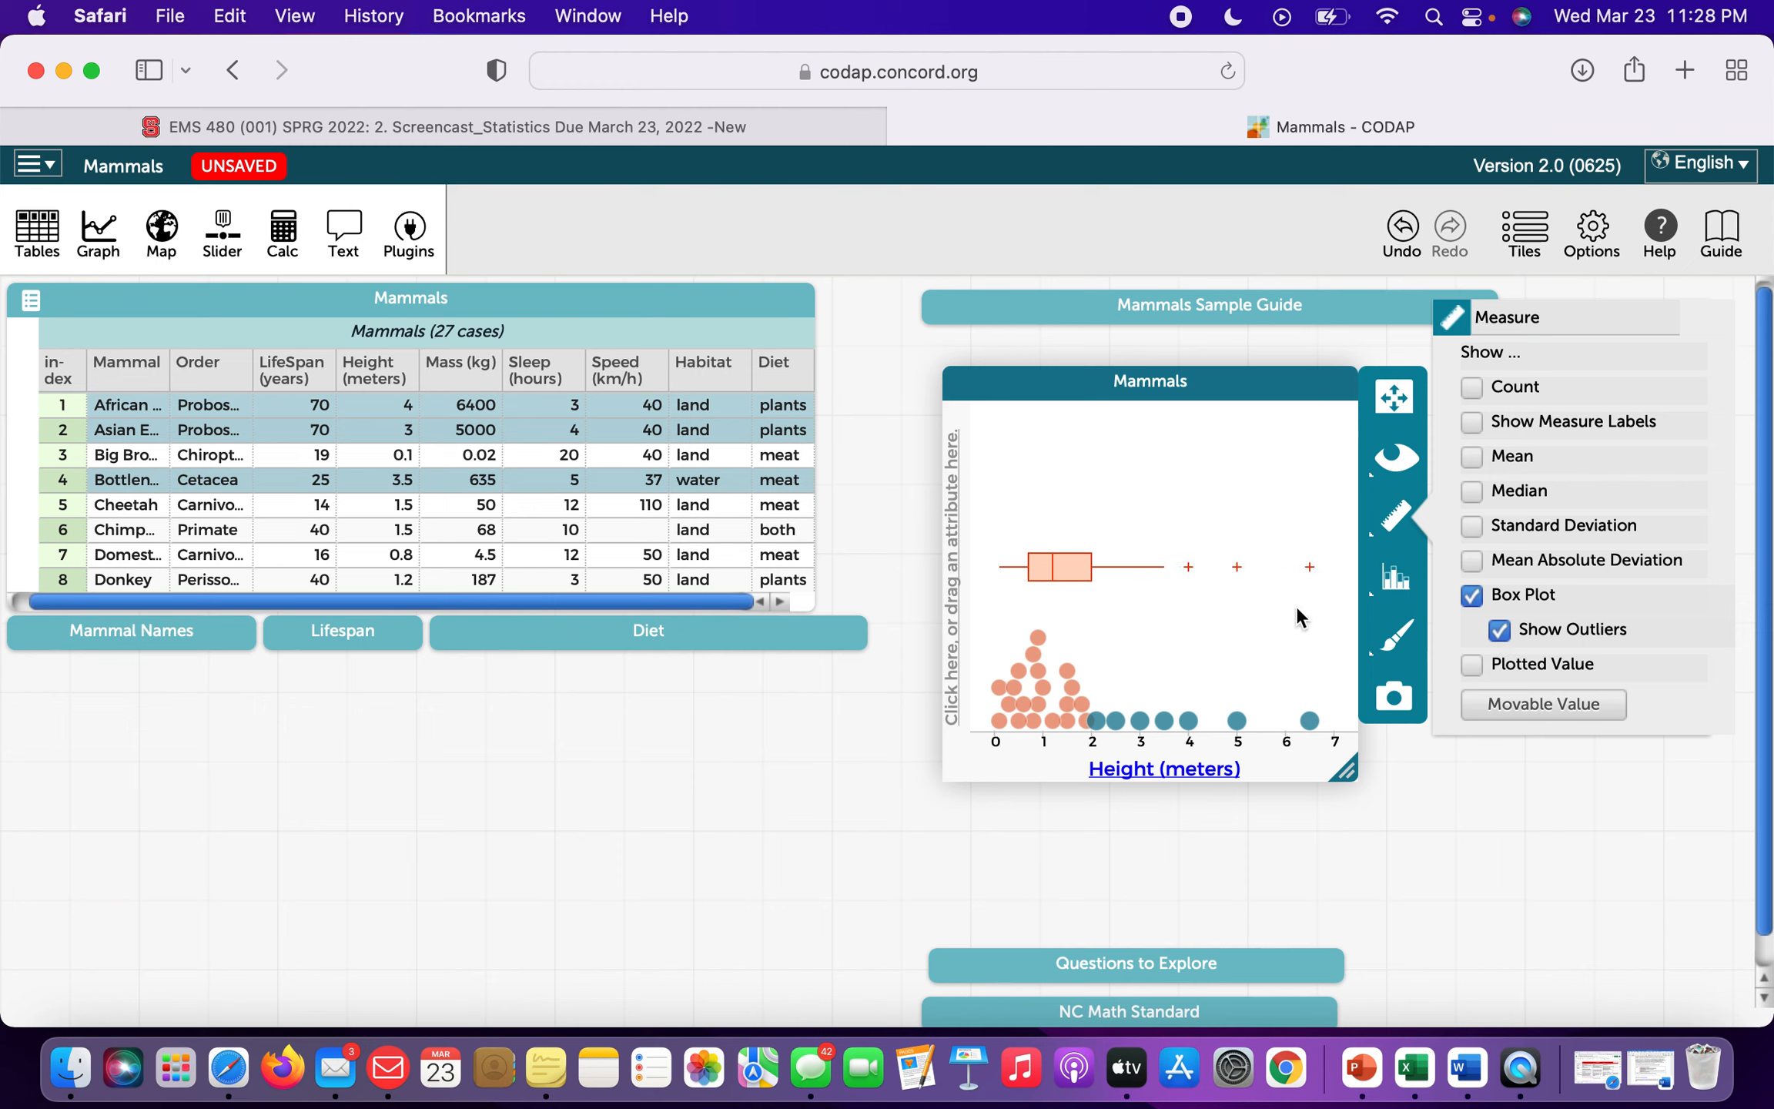
{"action": "mouse_move", "coordinate": [1189, 569]}
Inspect the outliers at 5, 6.5 (Killer Whale) and 4 m (African Elephant), then clear the selection.
{"action": "left_click", "coordinate": [1237, 570]}
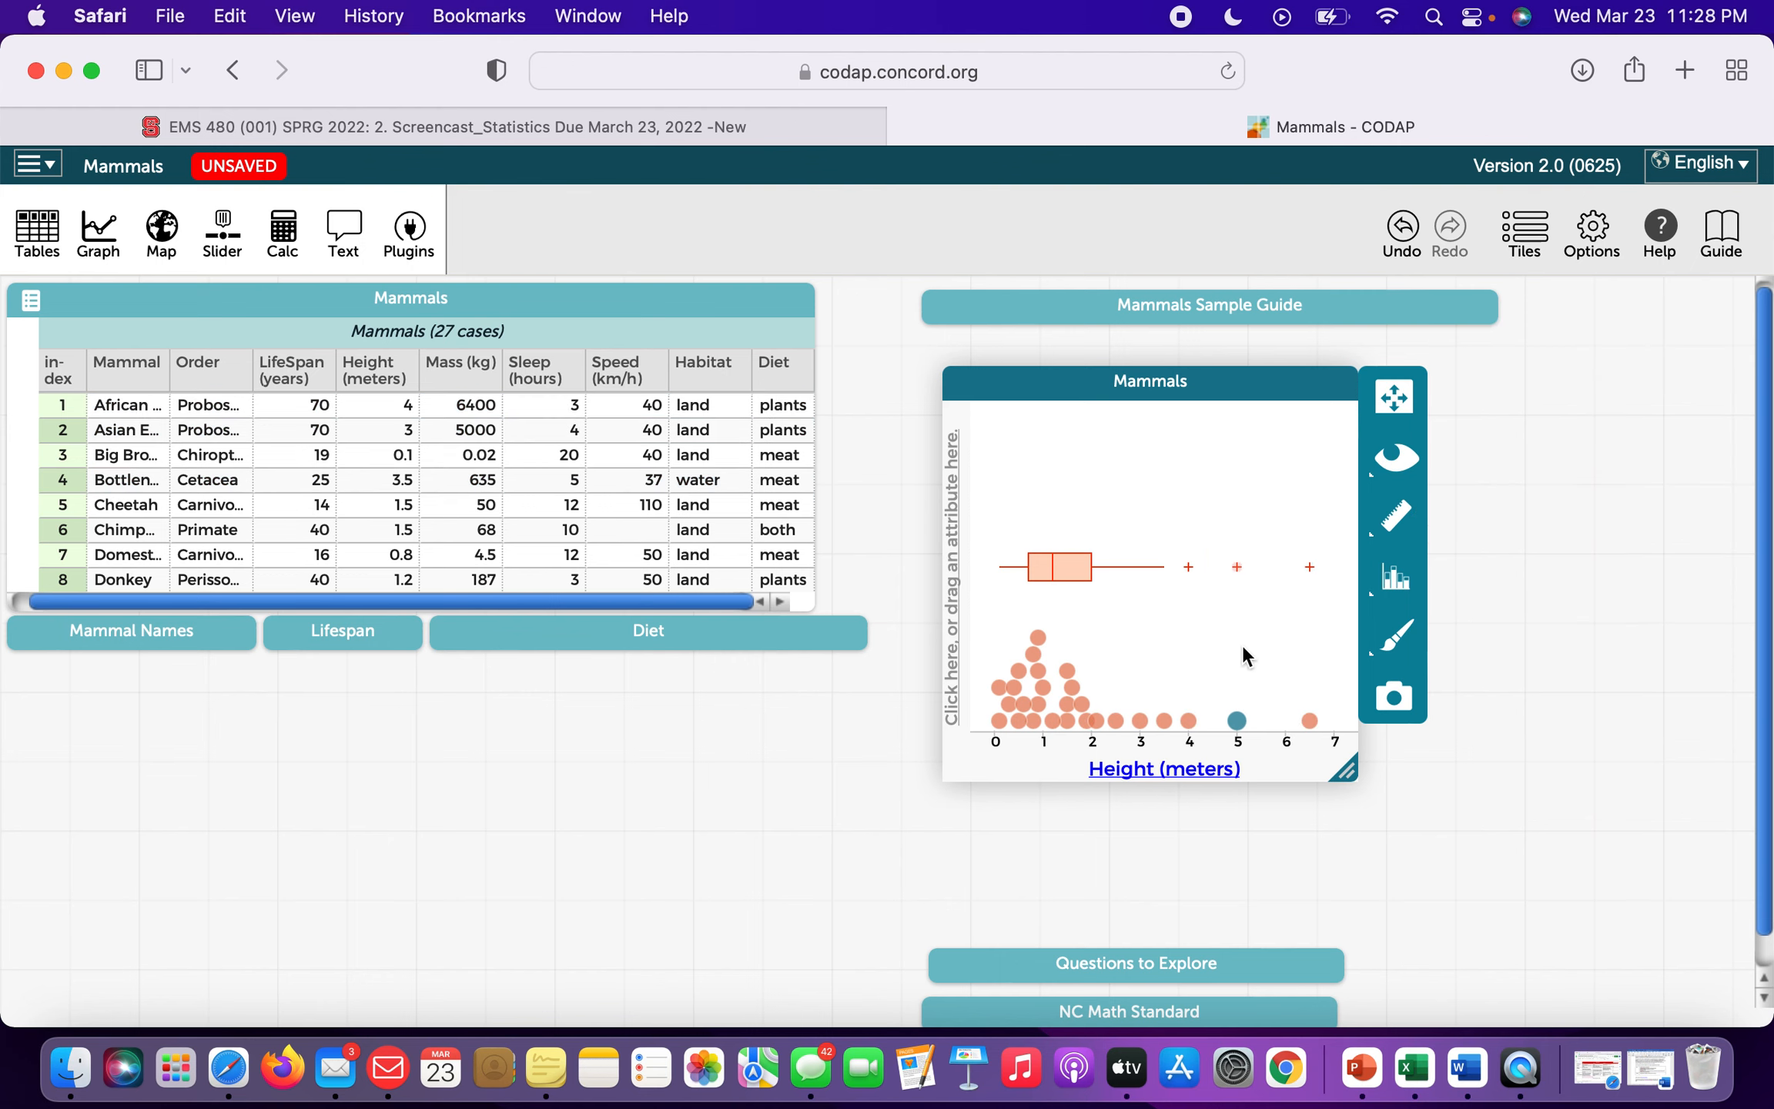
{"action": "mouse_move", "coordinate": [1238, 723]}
{"action": "left_click", "coordinate": [1309, 568]}
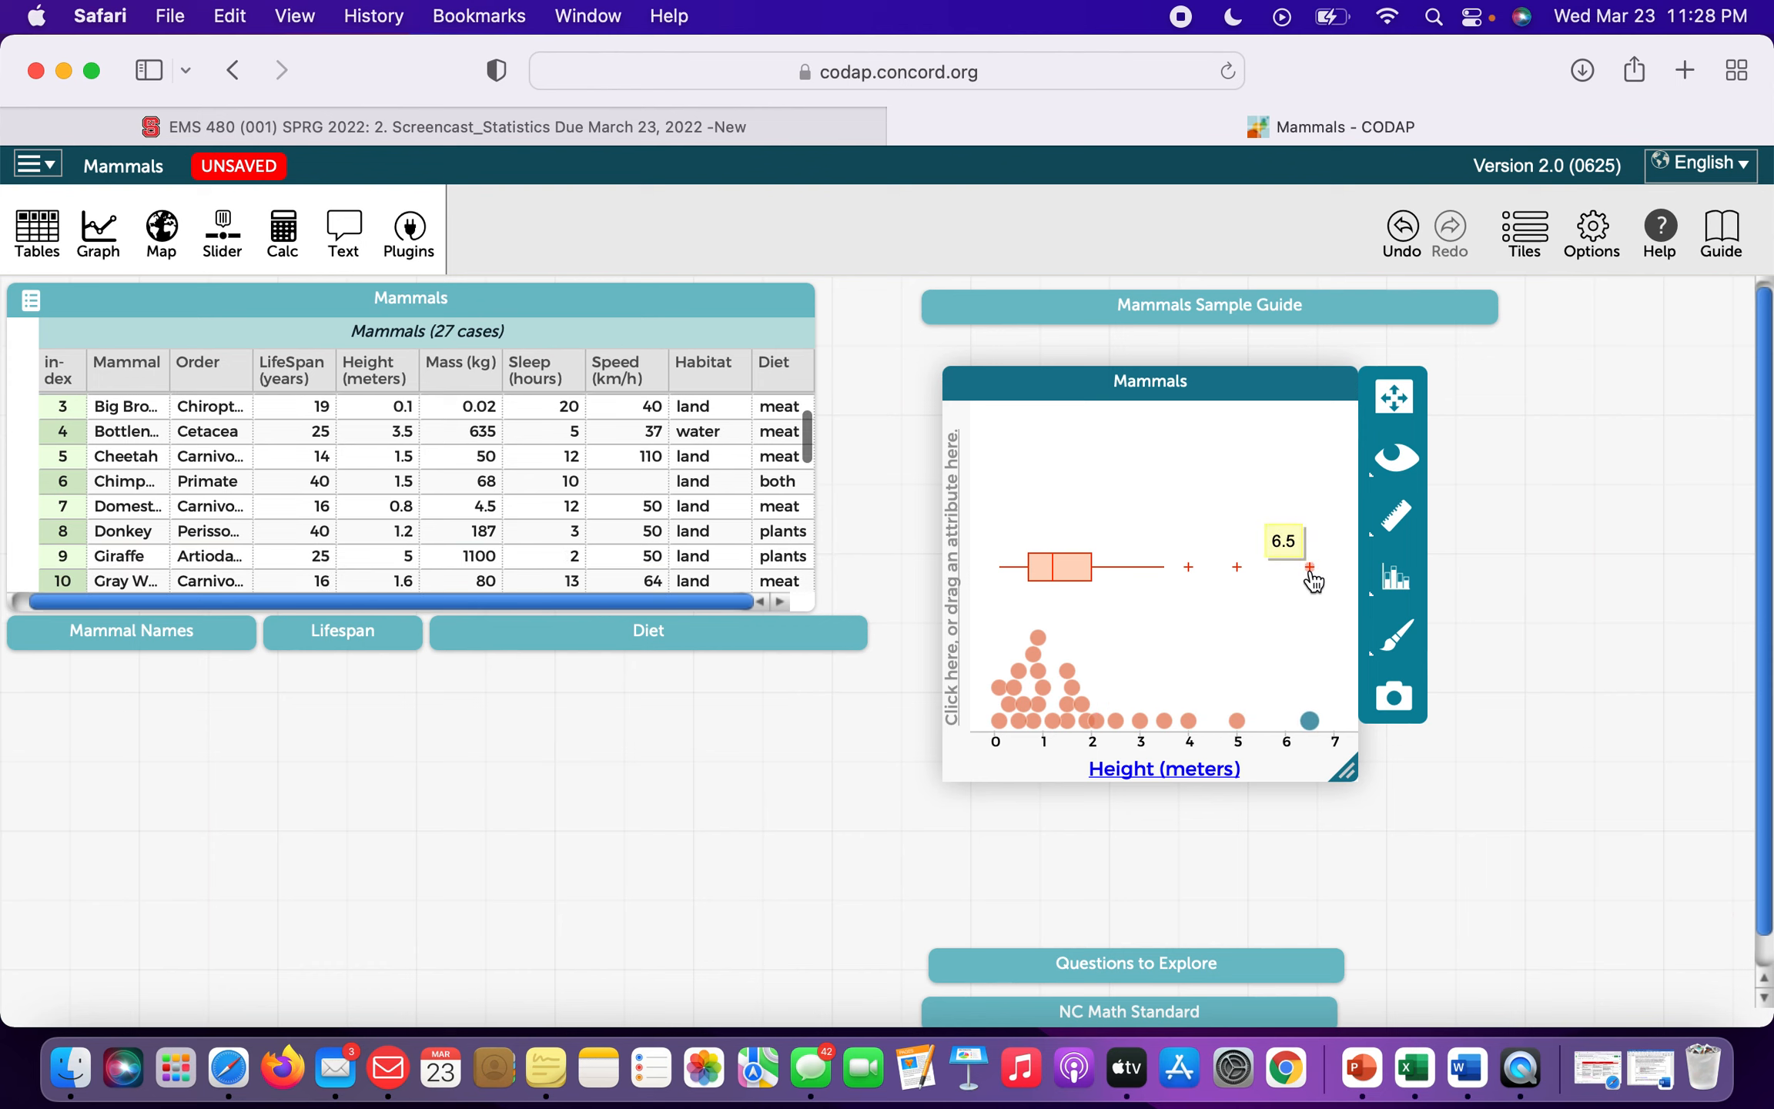
{"action": "mouse_move", "coordinate": [1313, 724]}
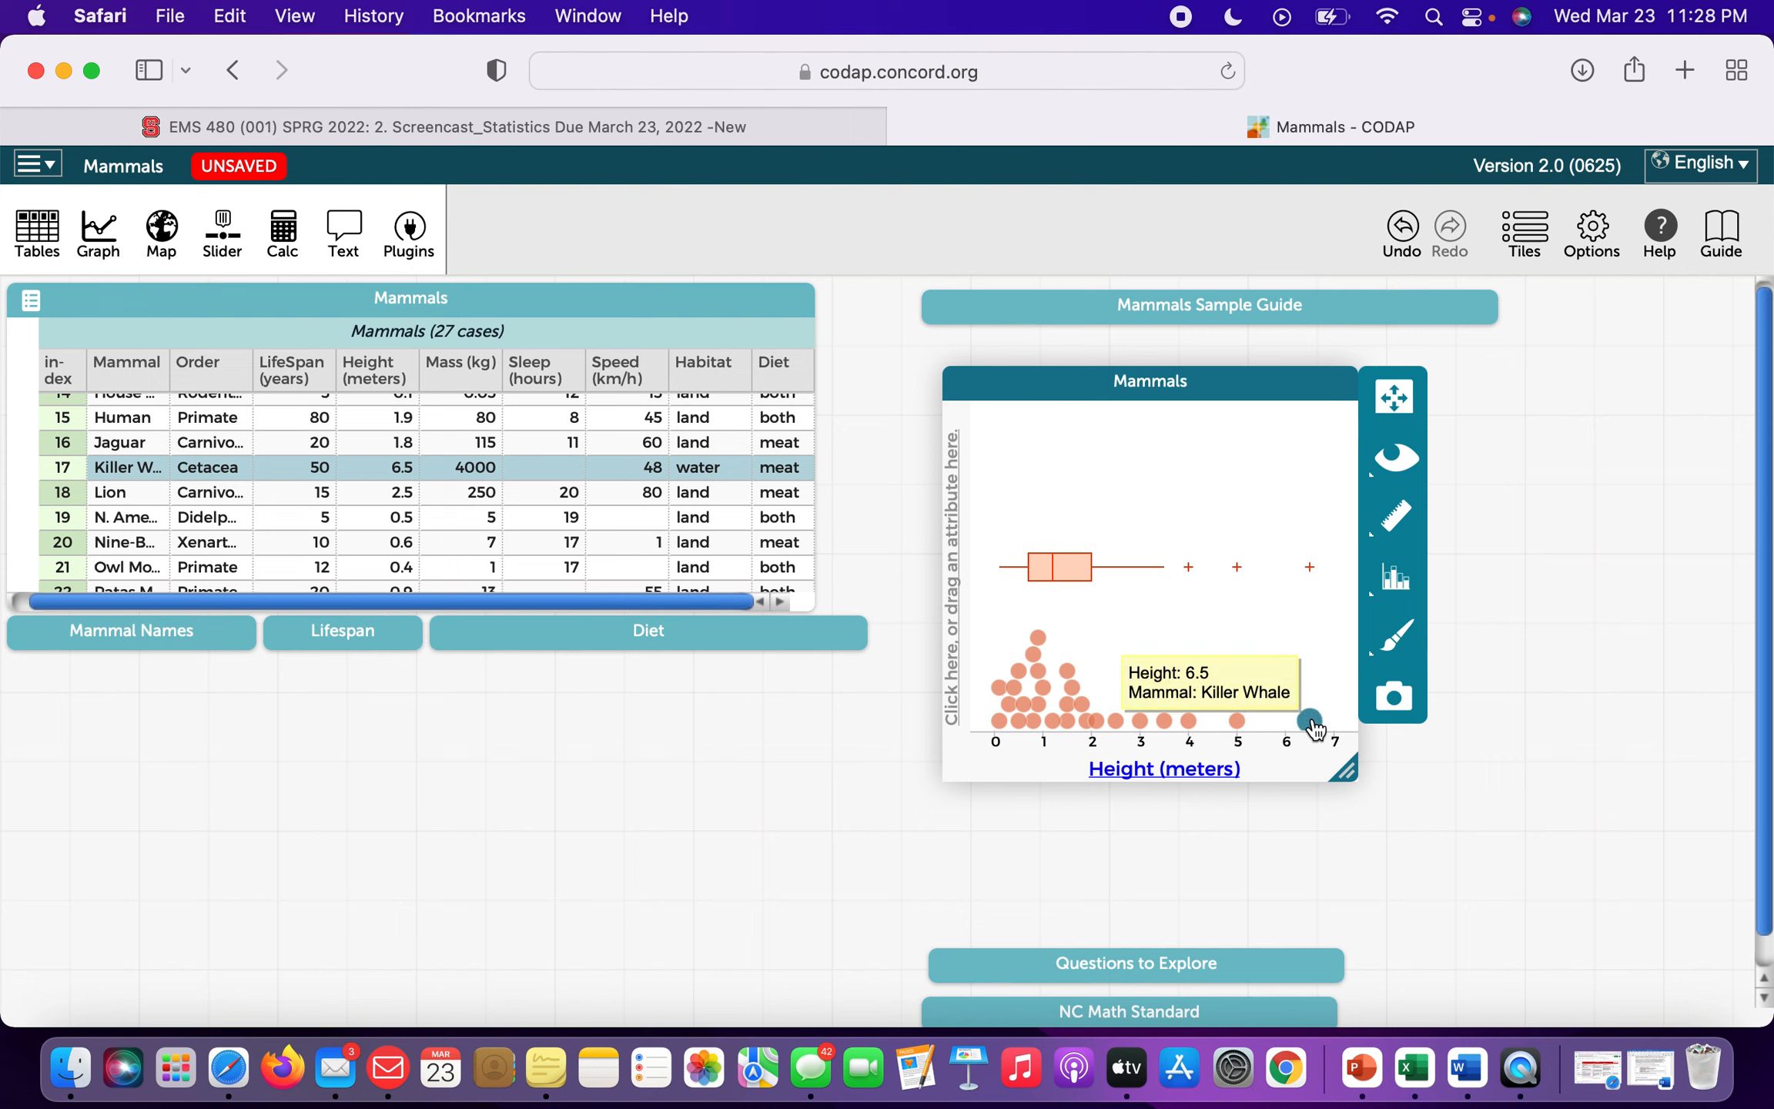
{"action": "left_click", "coordinate": [1188, 568]}
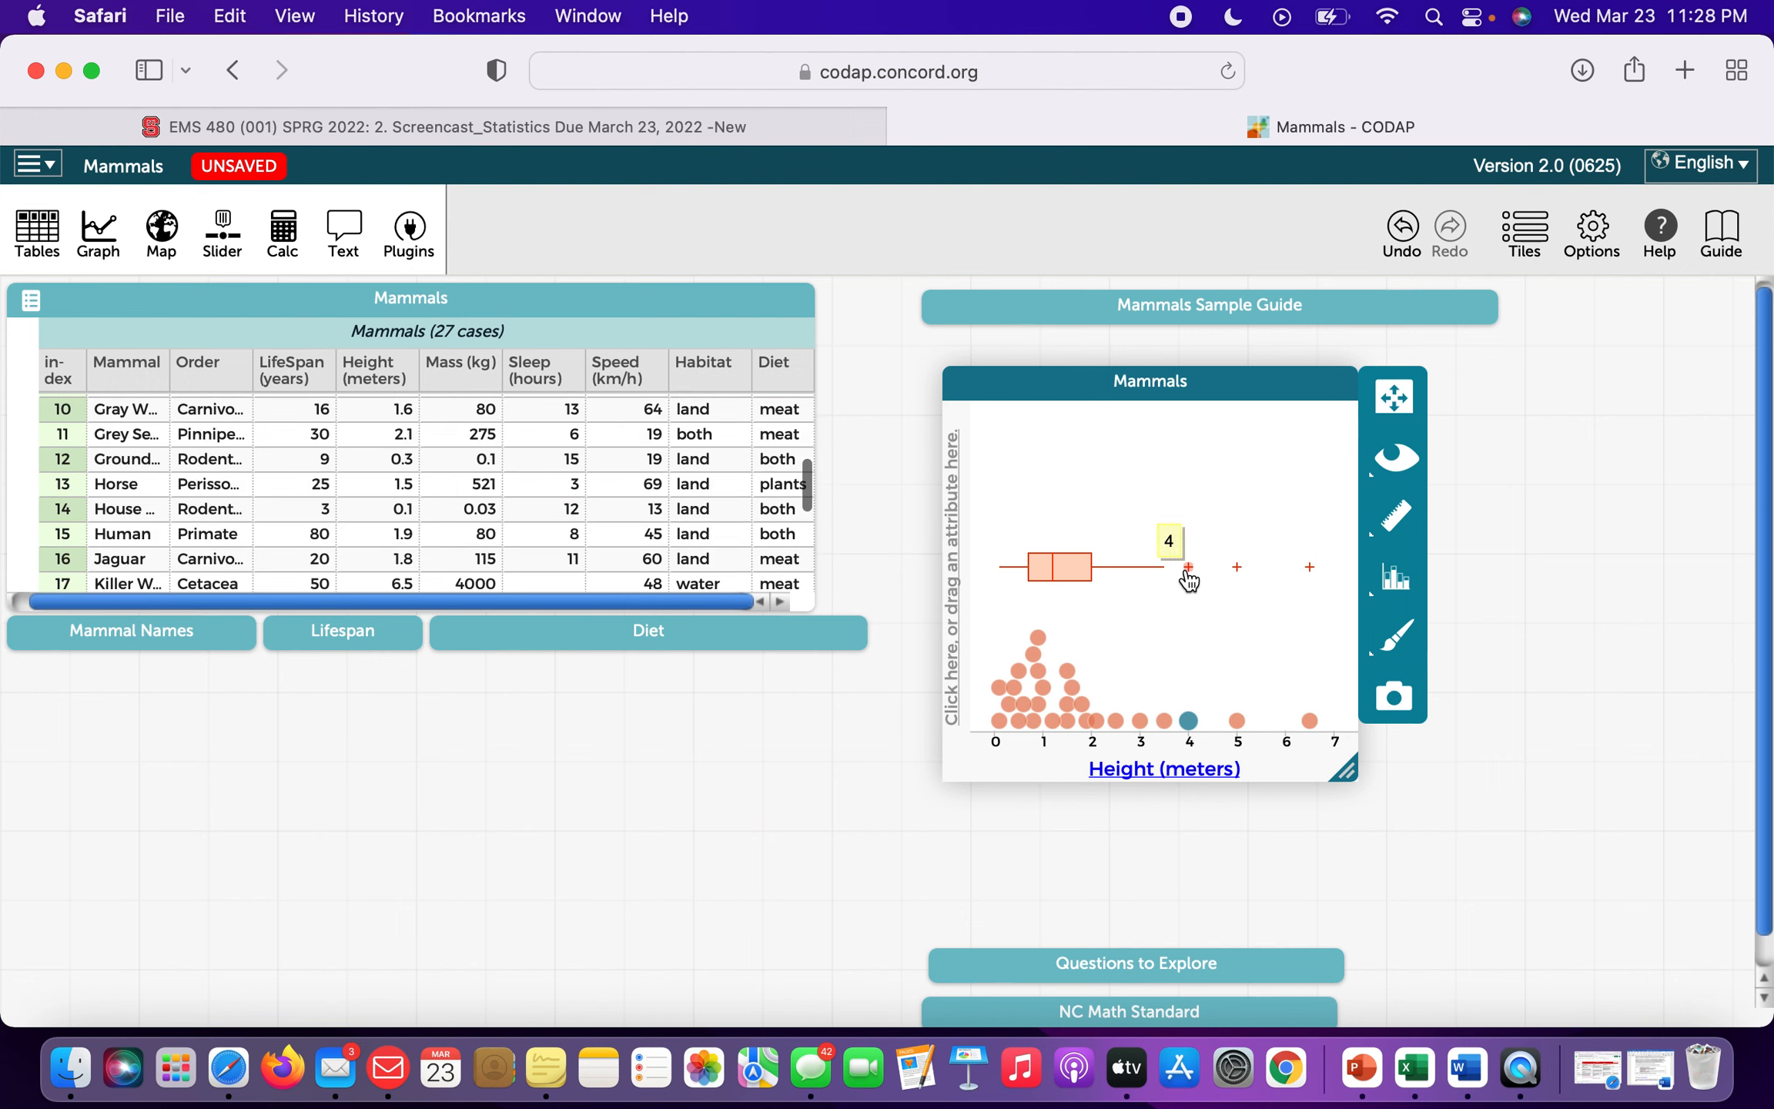
{"action": "mouse_move", "coordinate": [1192, 722]}
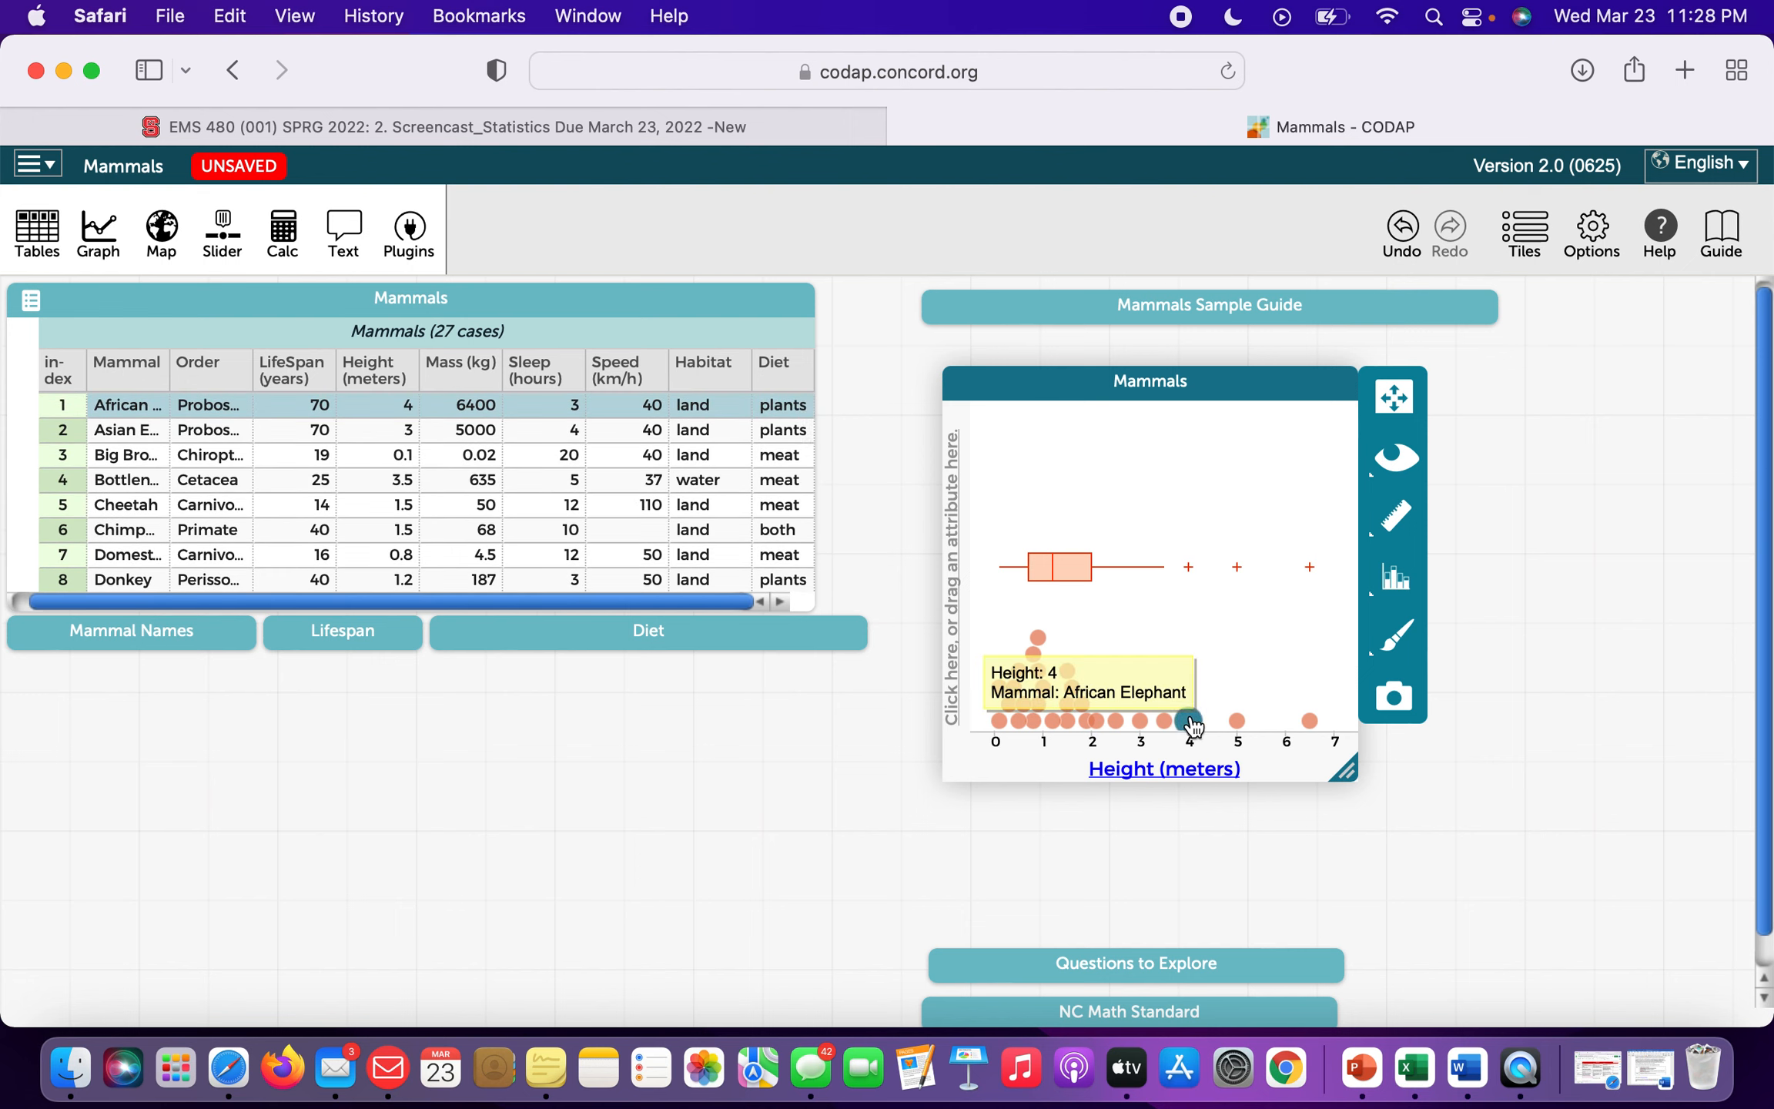
{"action": "left_click", "coordinate": [1209, 613]}
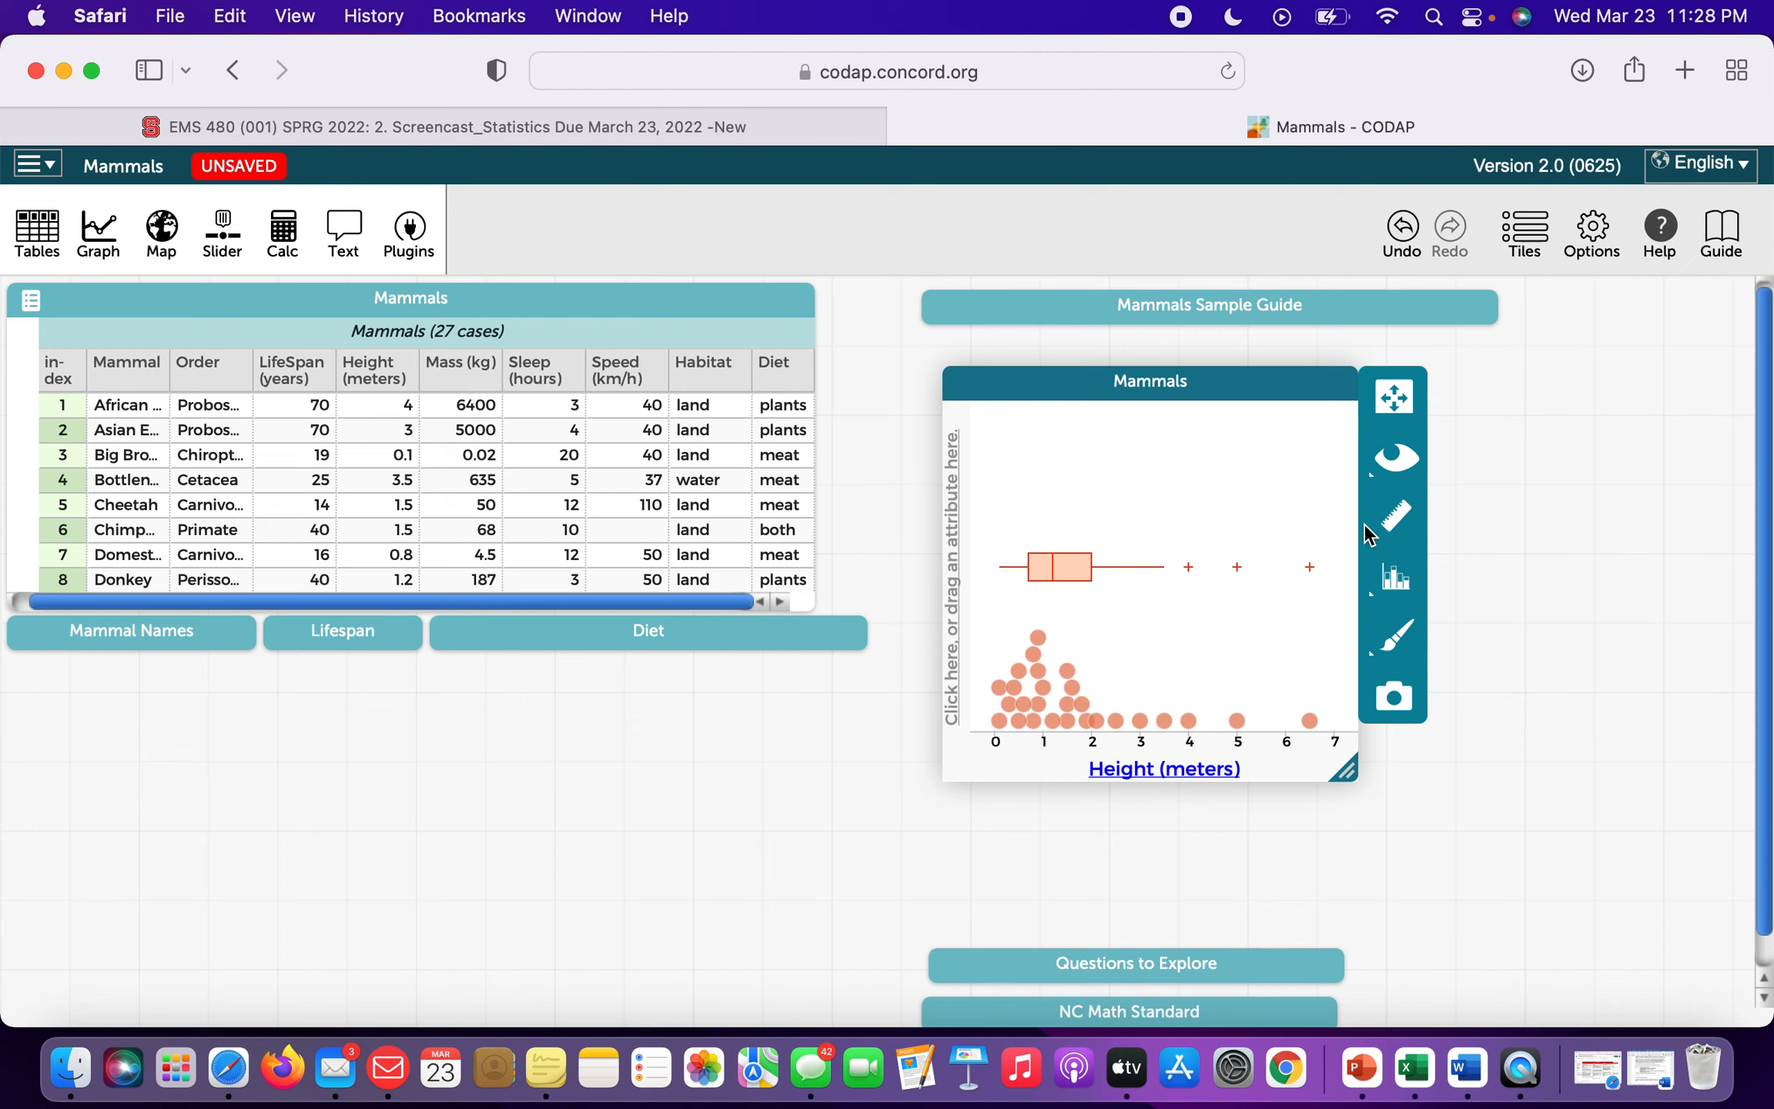
{"action": "left_click", "coordinate": [1395, 514]}
Remove the box plot and plot Mass (kg) against Height, with masses up to about 6400 kg.
{"action": "left_click", "coordinate": [1471, 595]}
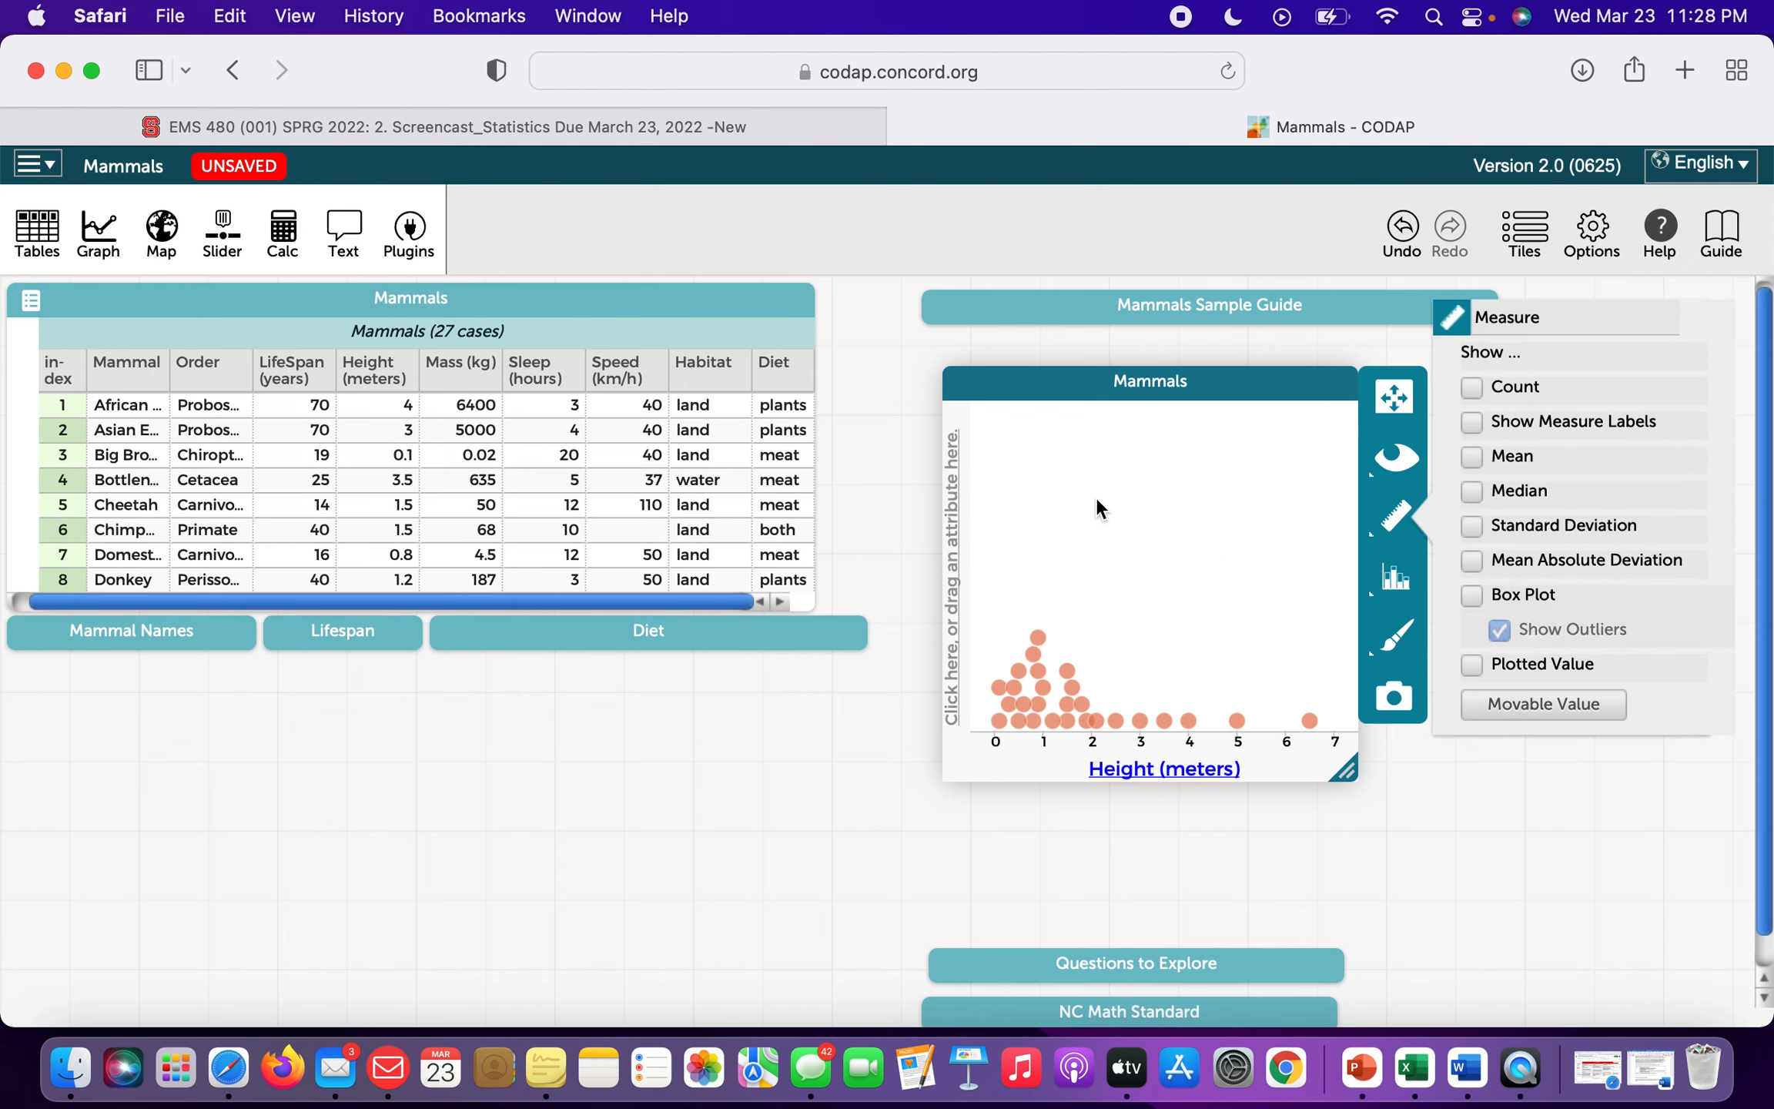
{"action": "left_click", "coordinate": [1168, 511]}
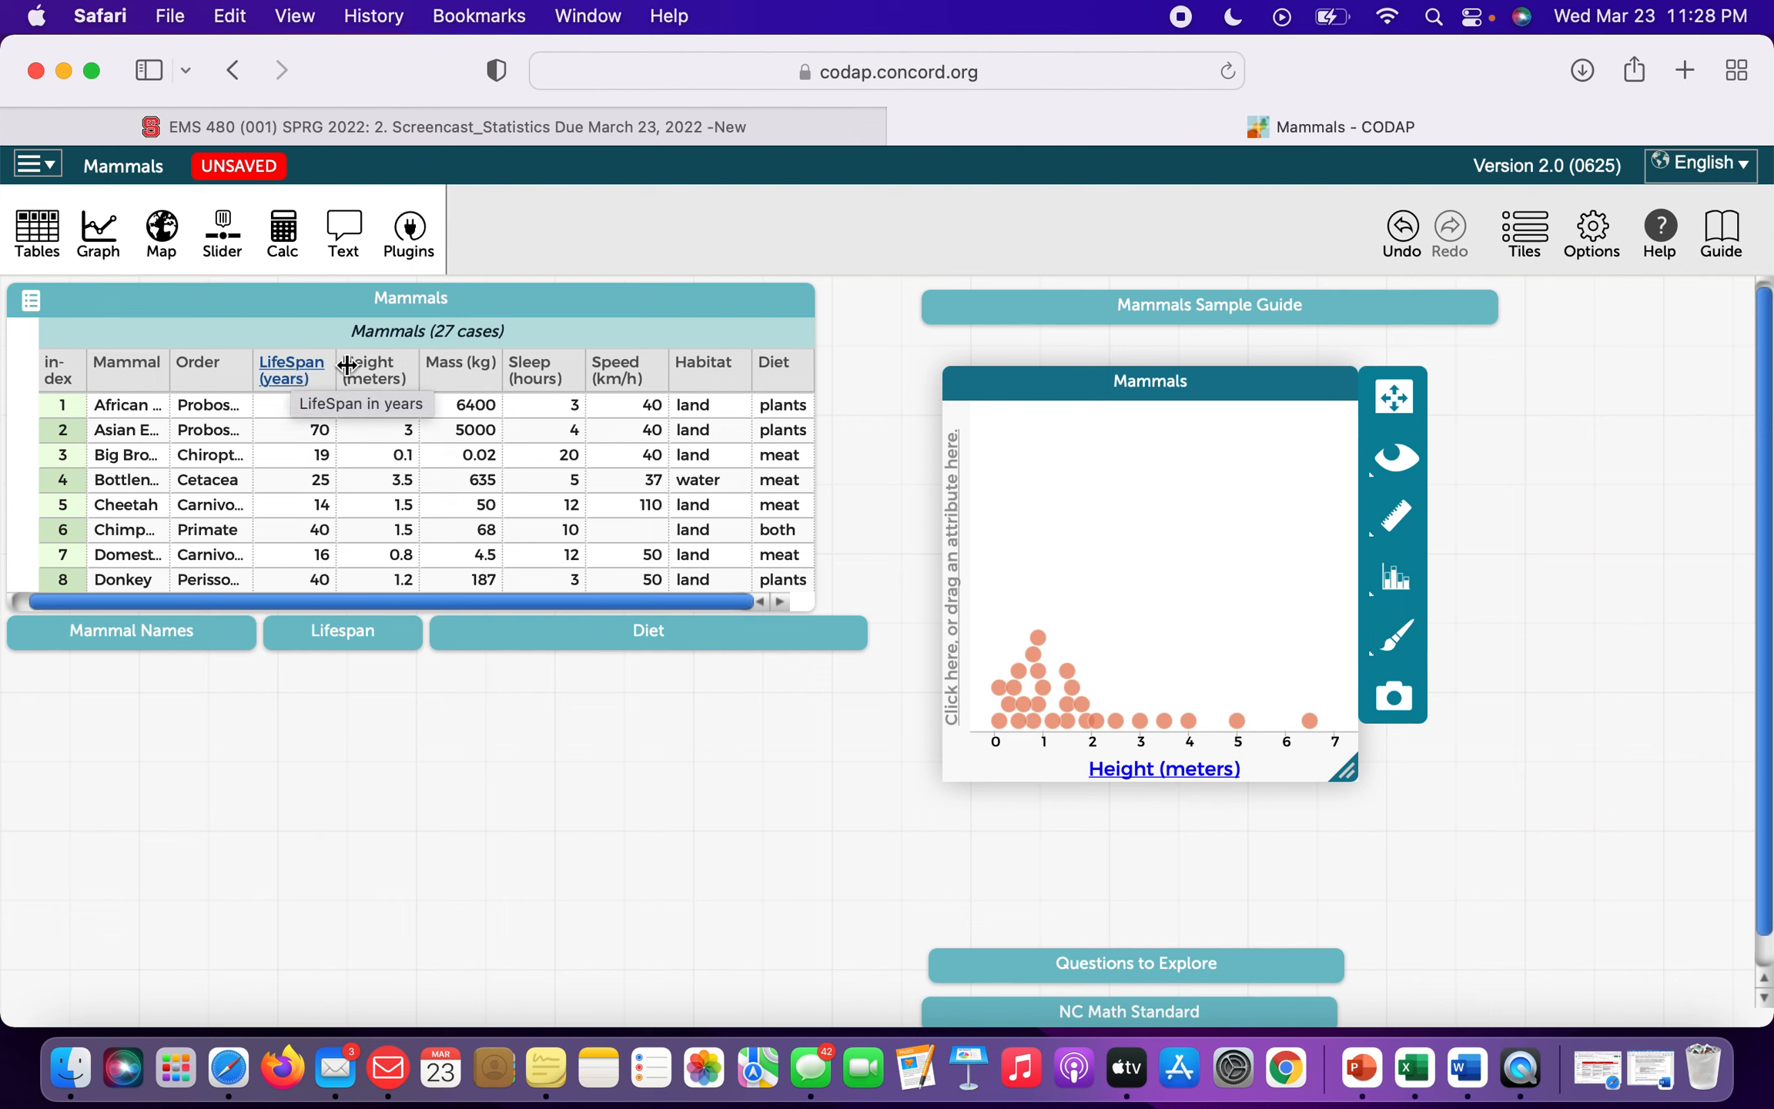
{"action": "left_click", "coordinate": [436, 372]}
{"action": "left_click_drag", "start_coordinate": [436, 372], "coordinate": [960, 573]}
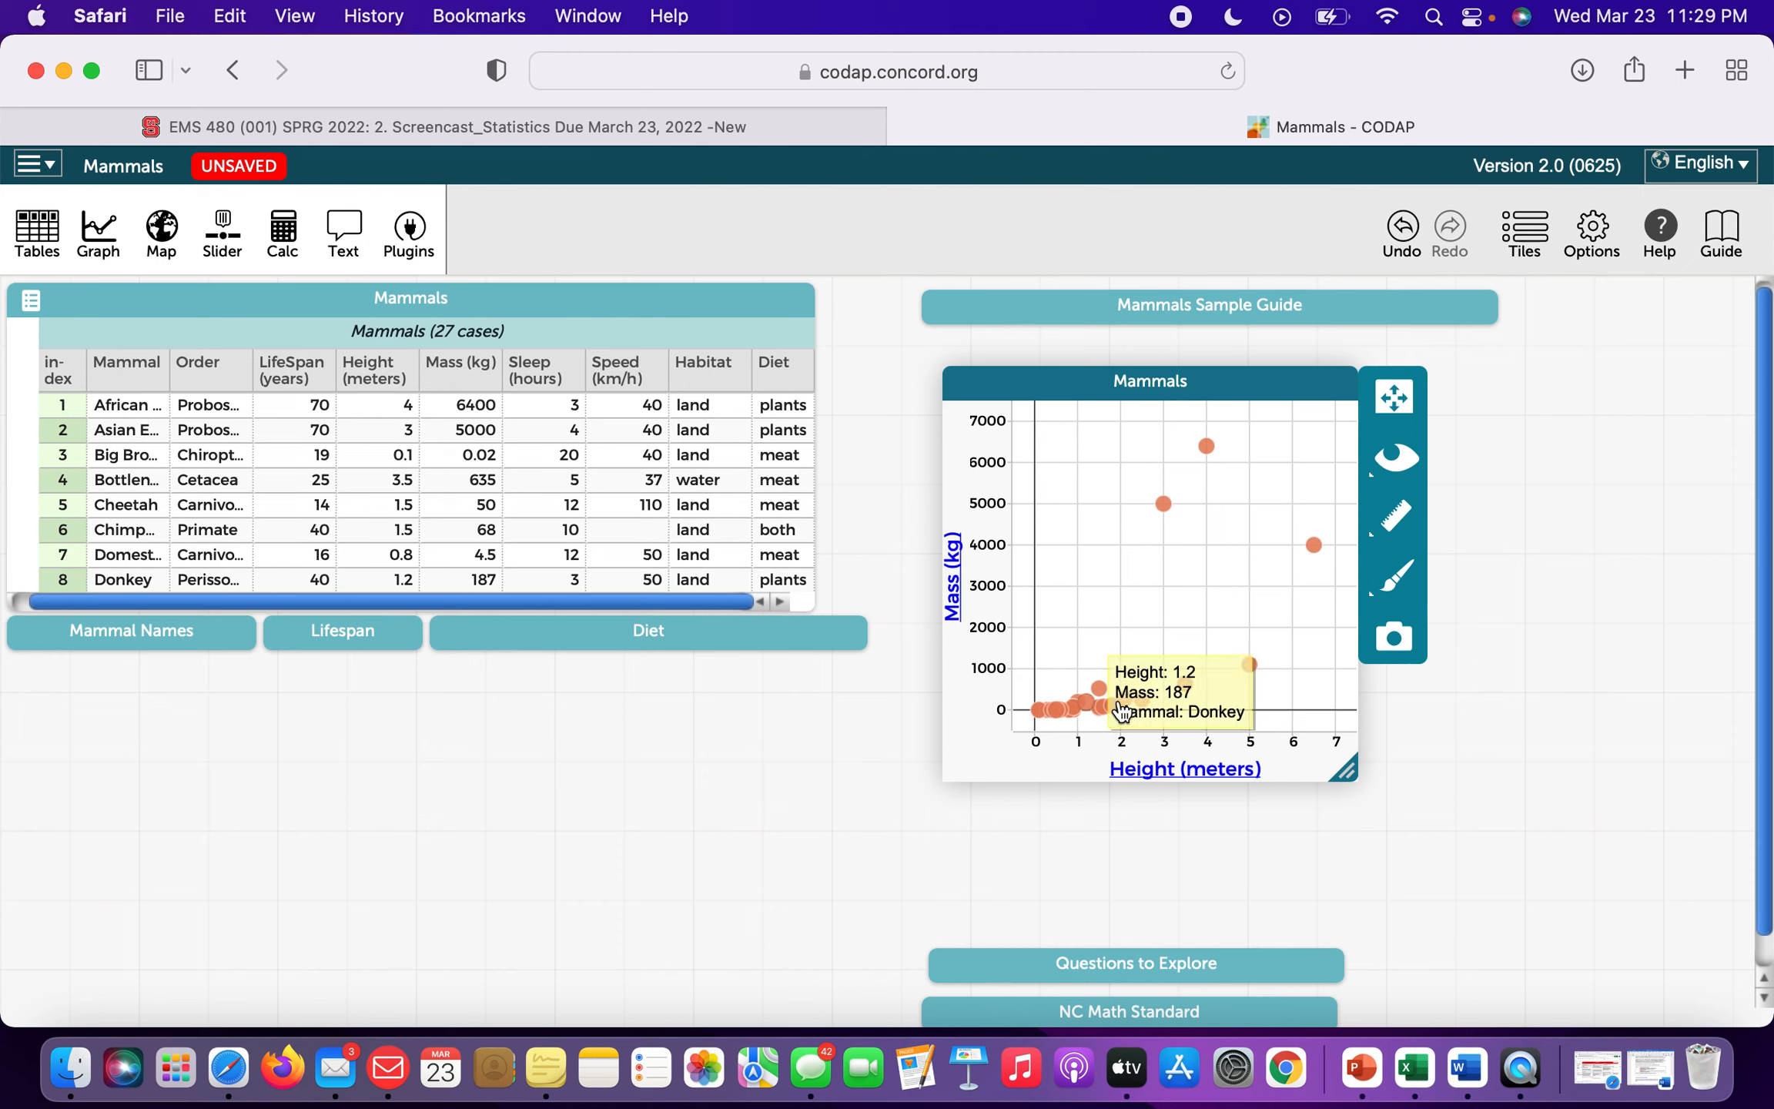
Add a least-squares line (Mass = 729·Height − 517, r² = 0.469) and count 27 on the widened graph.
{"action": "left_click", "coordinate": [1393, 523]}
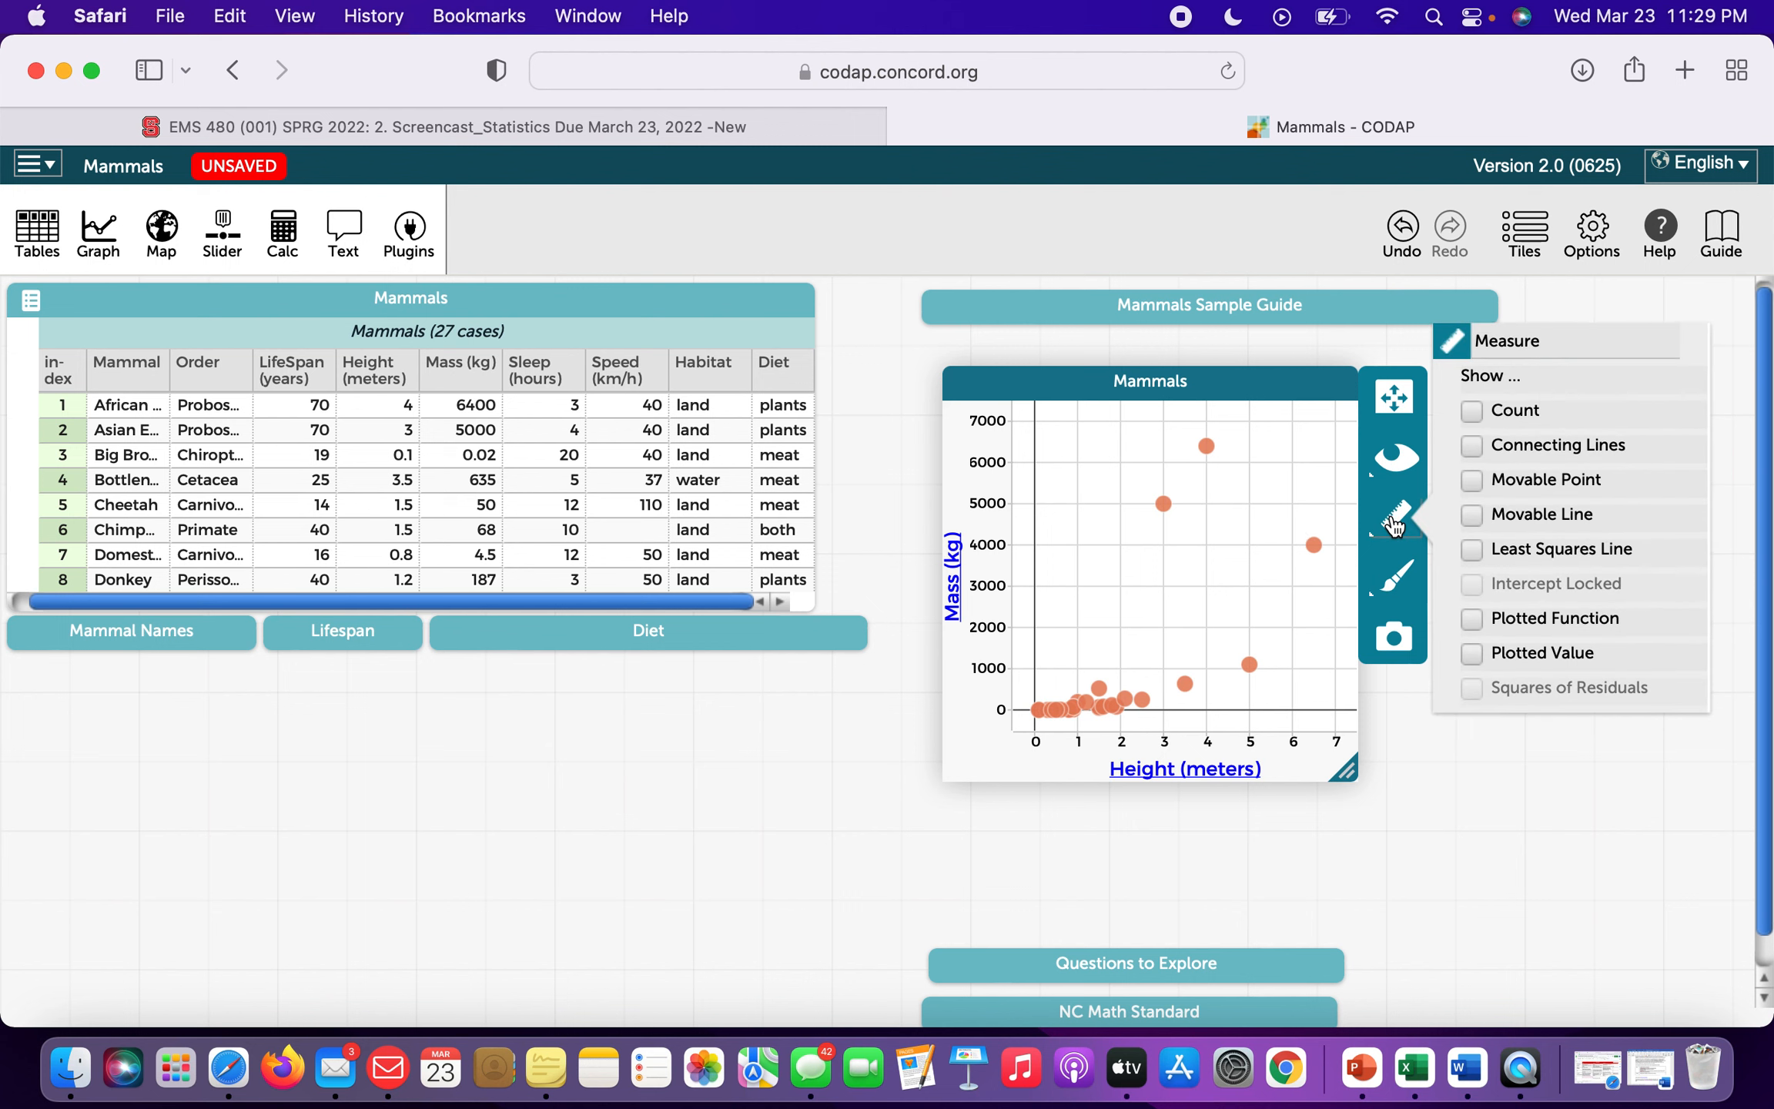
{"action": "left_click", "coordinate": [1472, 550]}
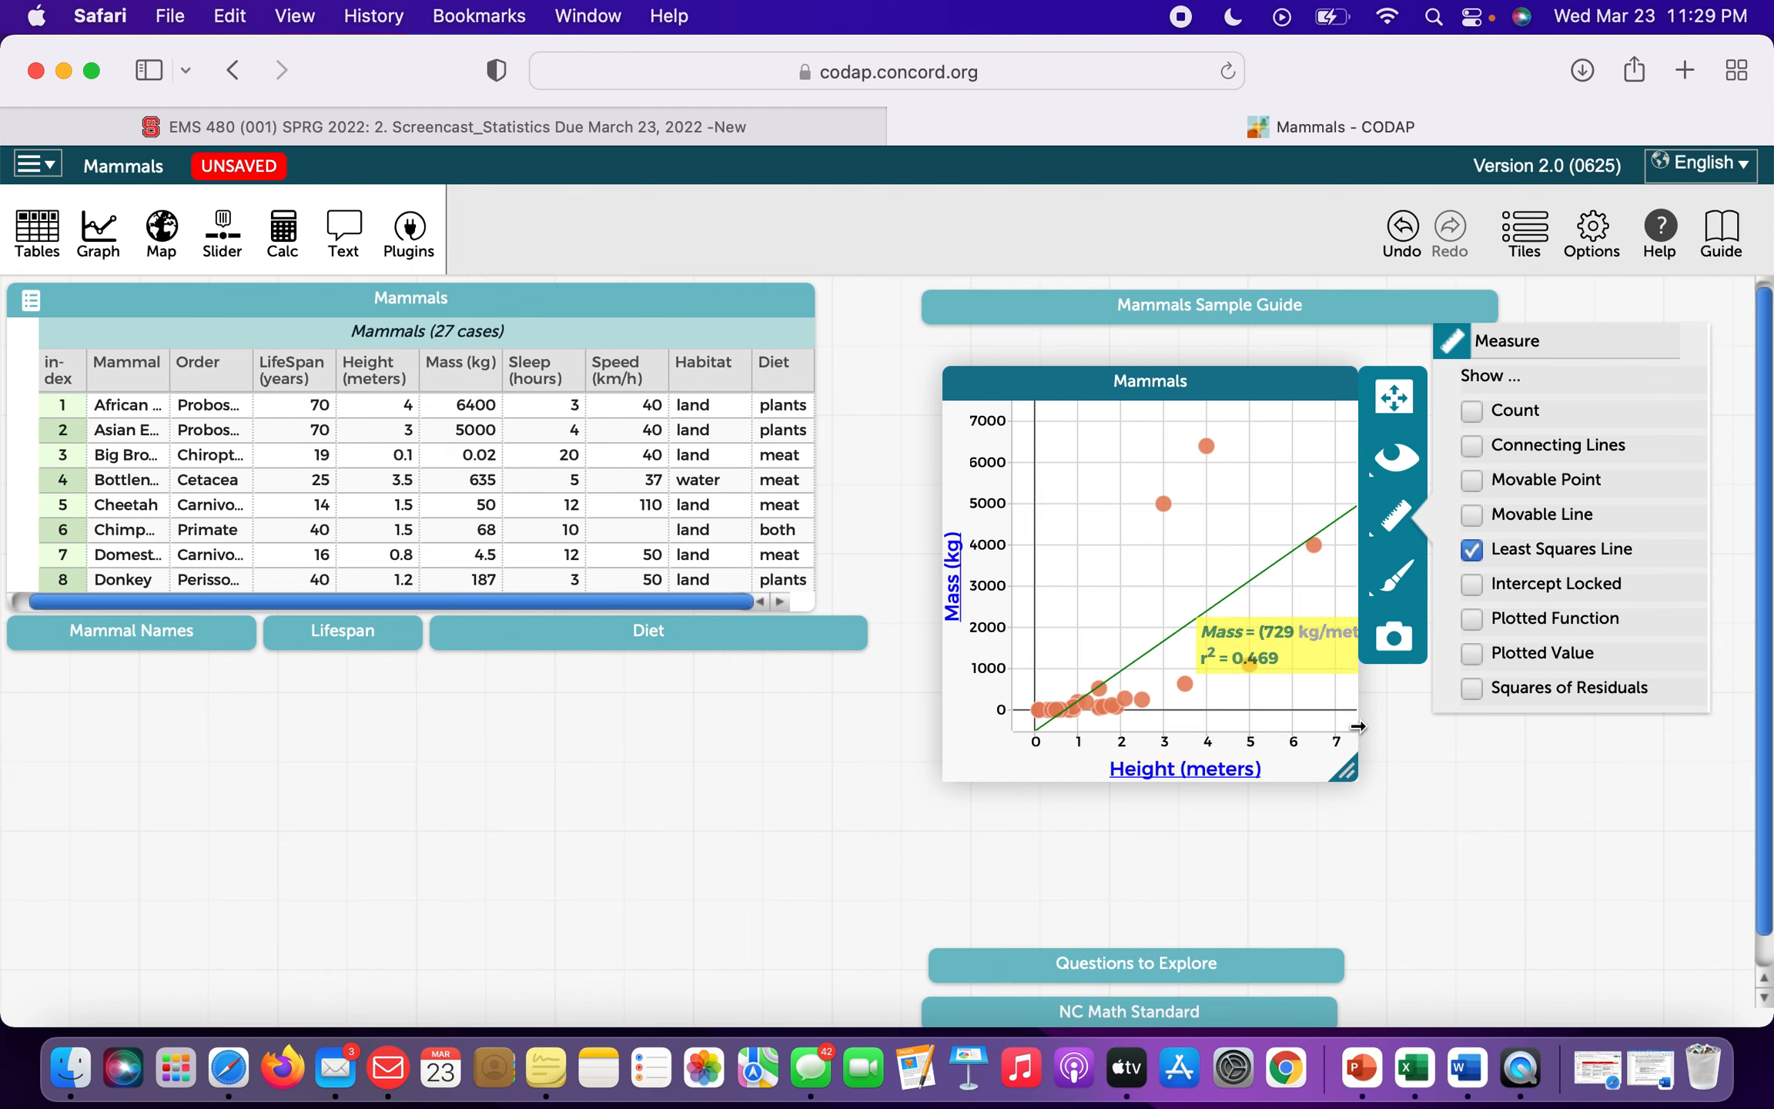
{"action": "left_click_drag", "start_coordinate": [1357, 726], "coordinate": [1648, 698]}
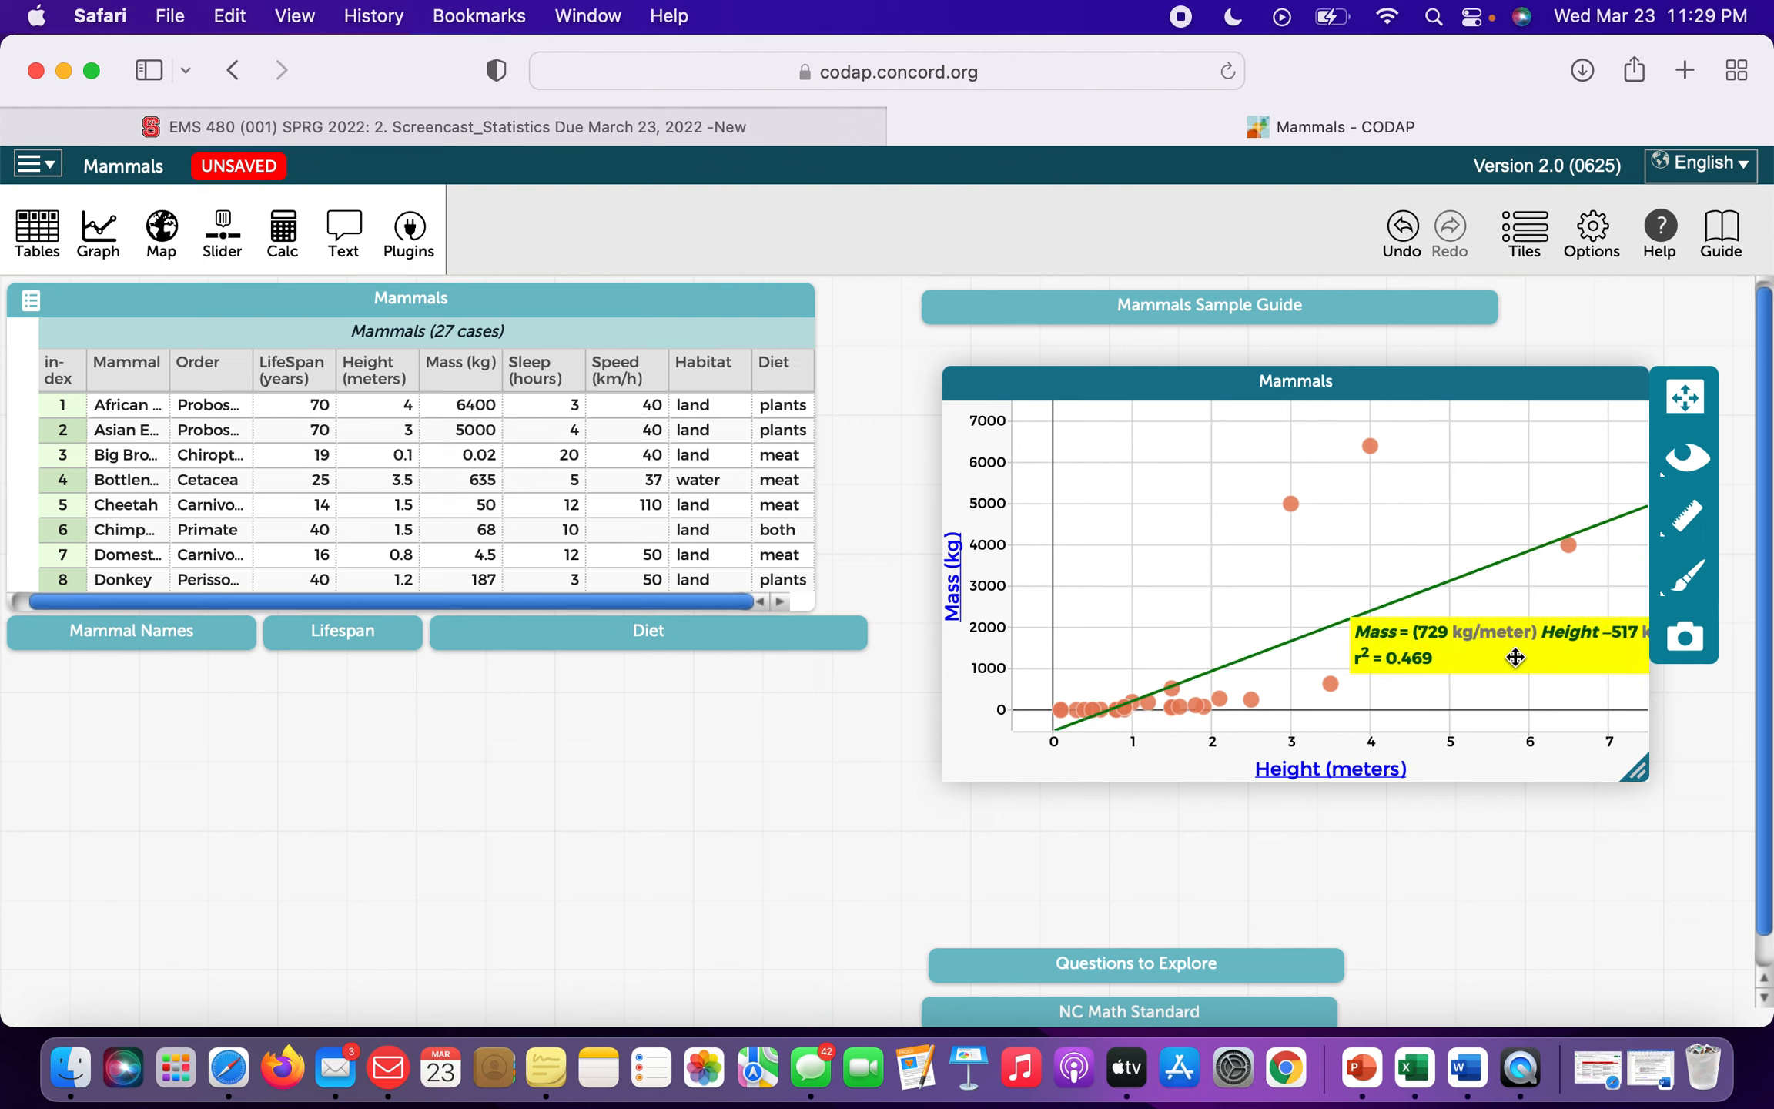
{"action": "left_click_drag", "start_coordinate": [1369, 620], "coordinate": [1208, 566]}
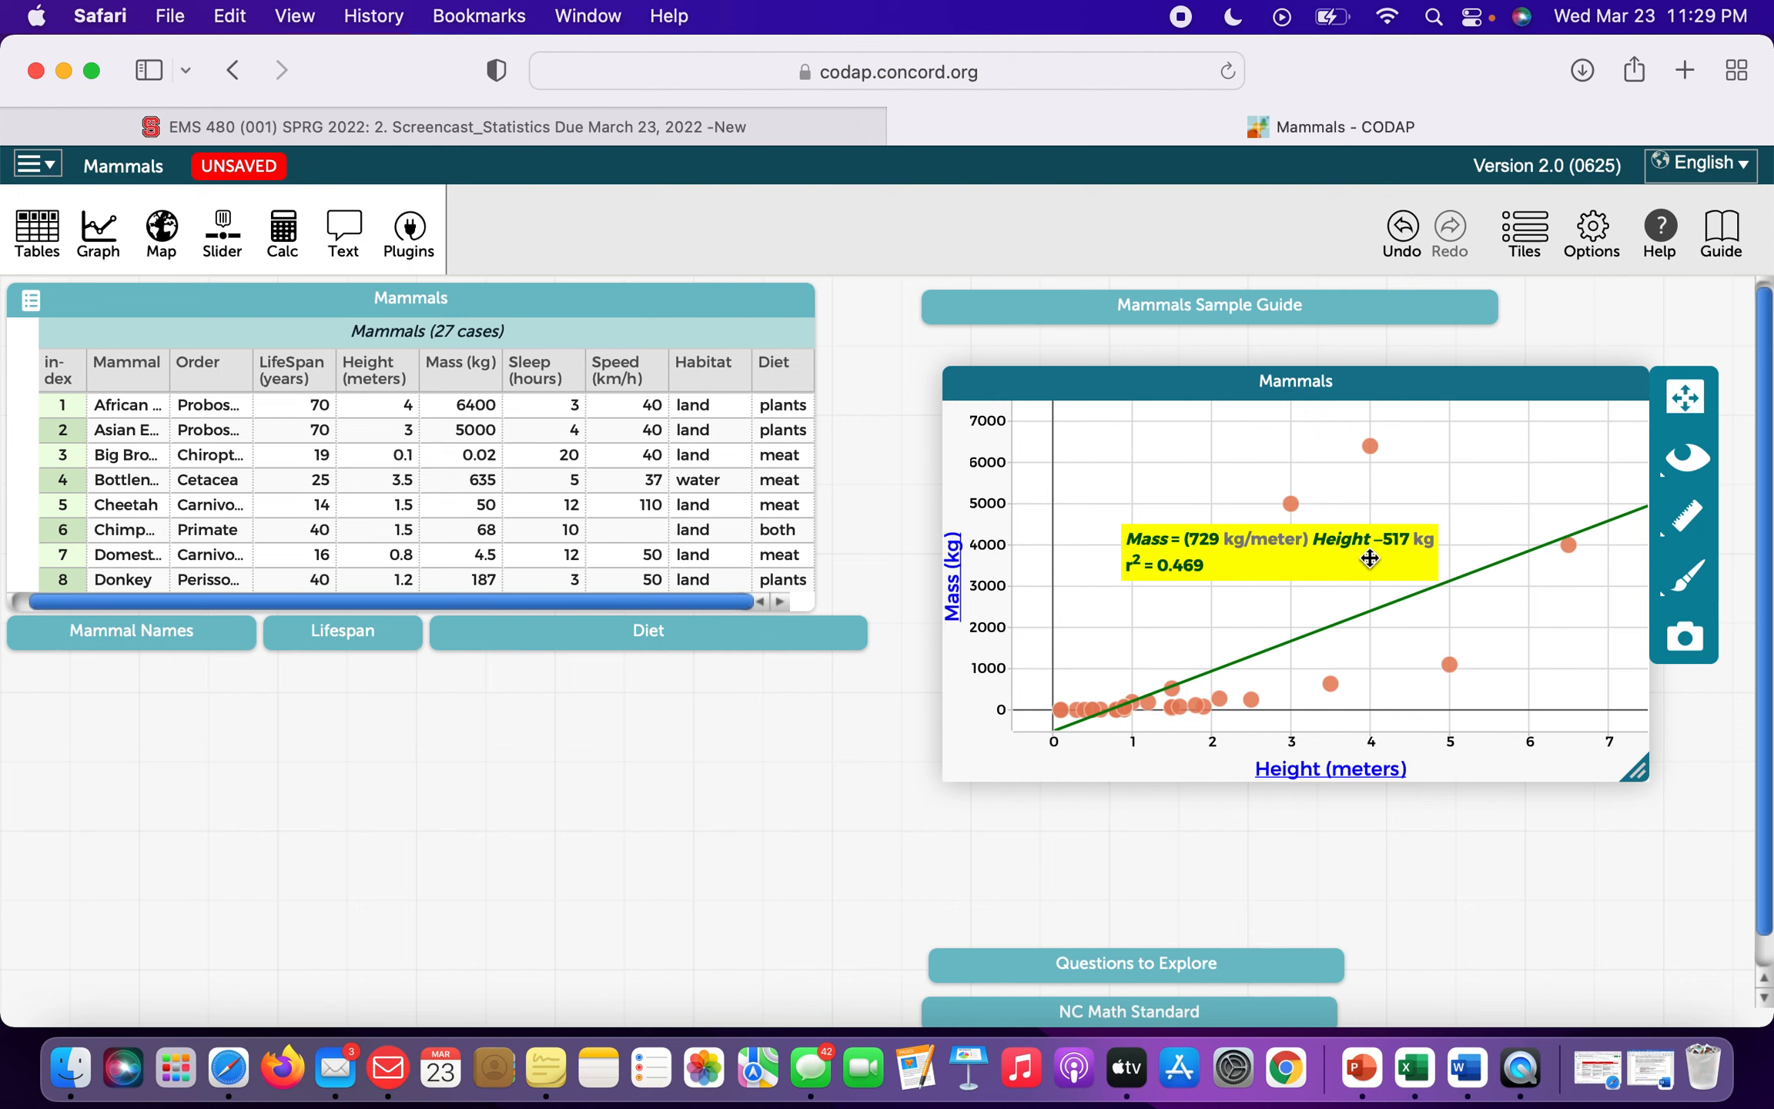
{"action": "left_click", "coordinate": [1701, 524]}
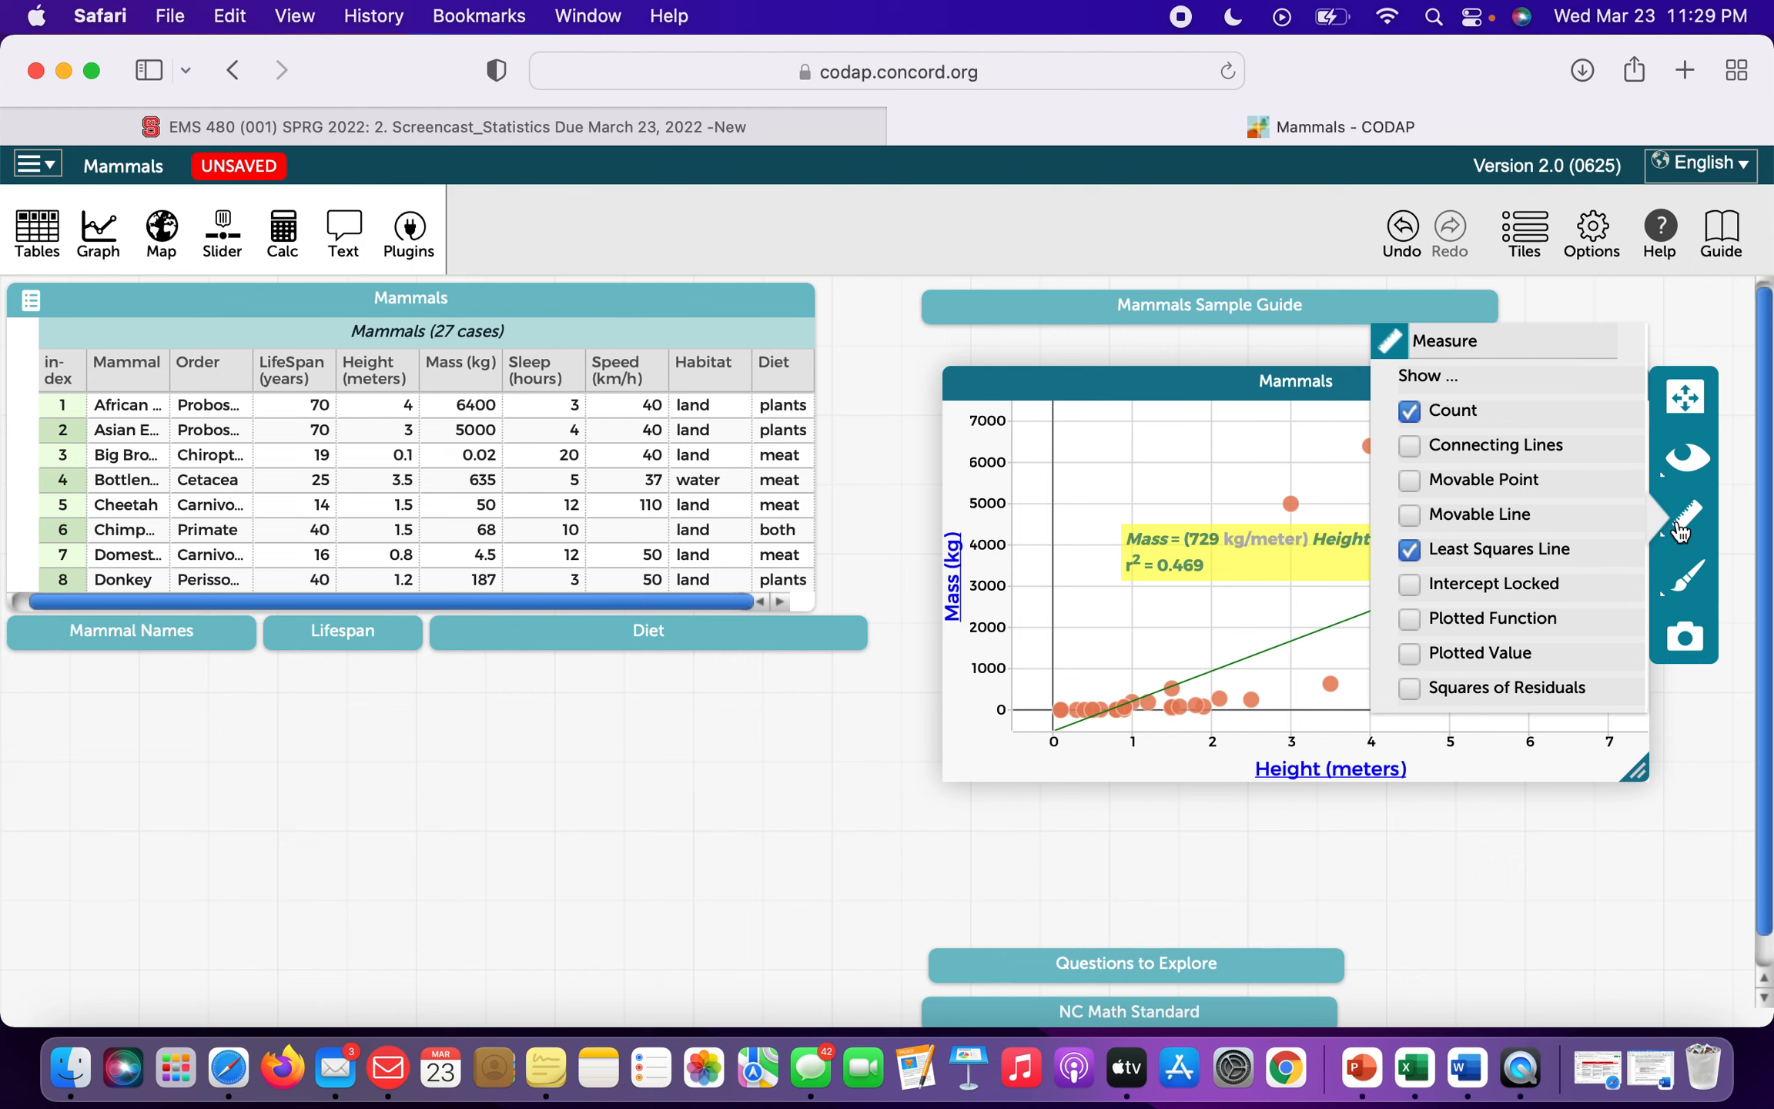
{"action": "left_click", "coordinate": [1683, 531]}
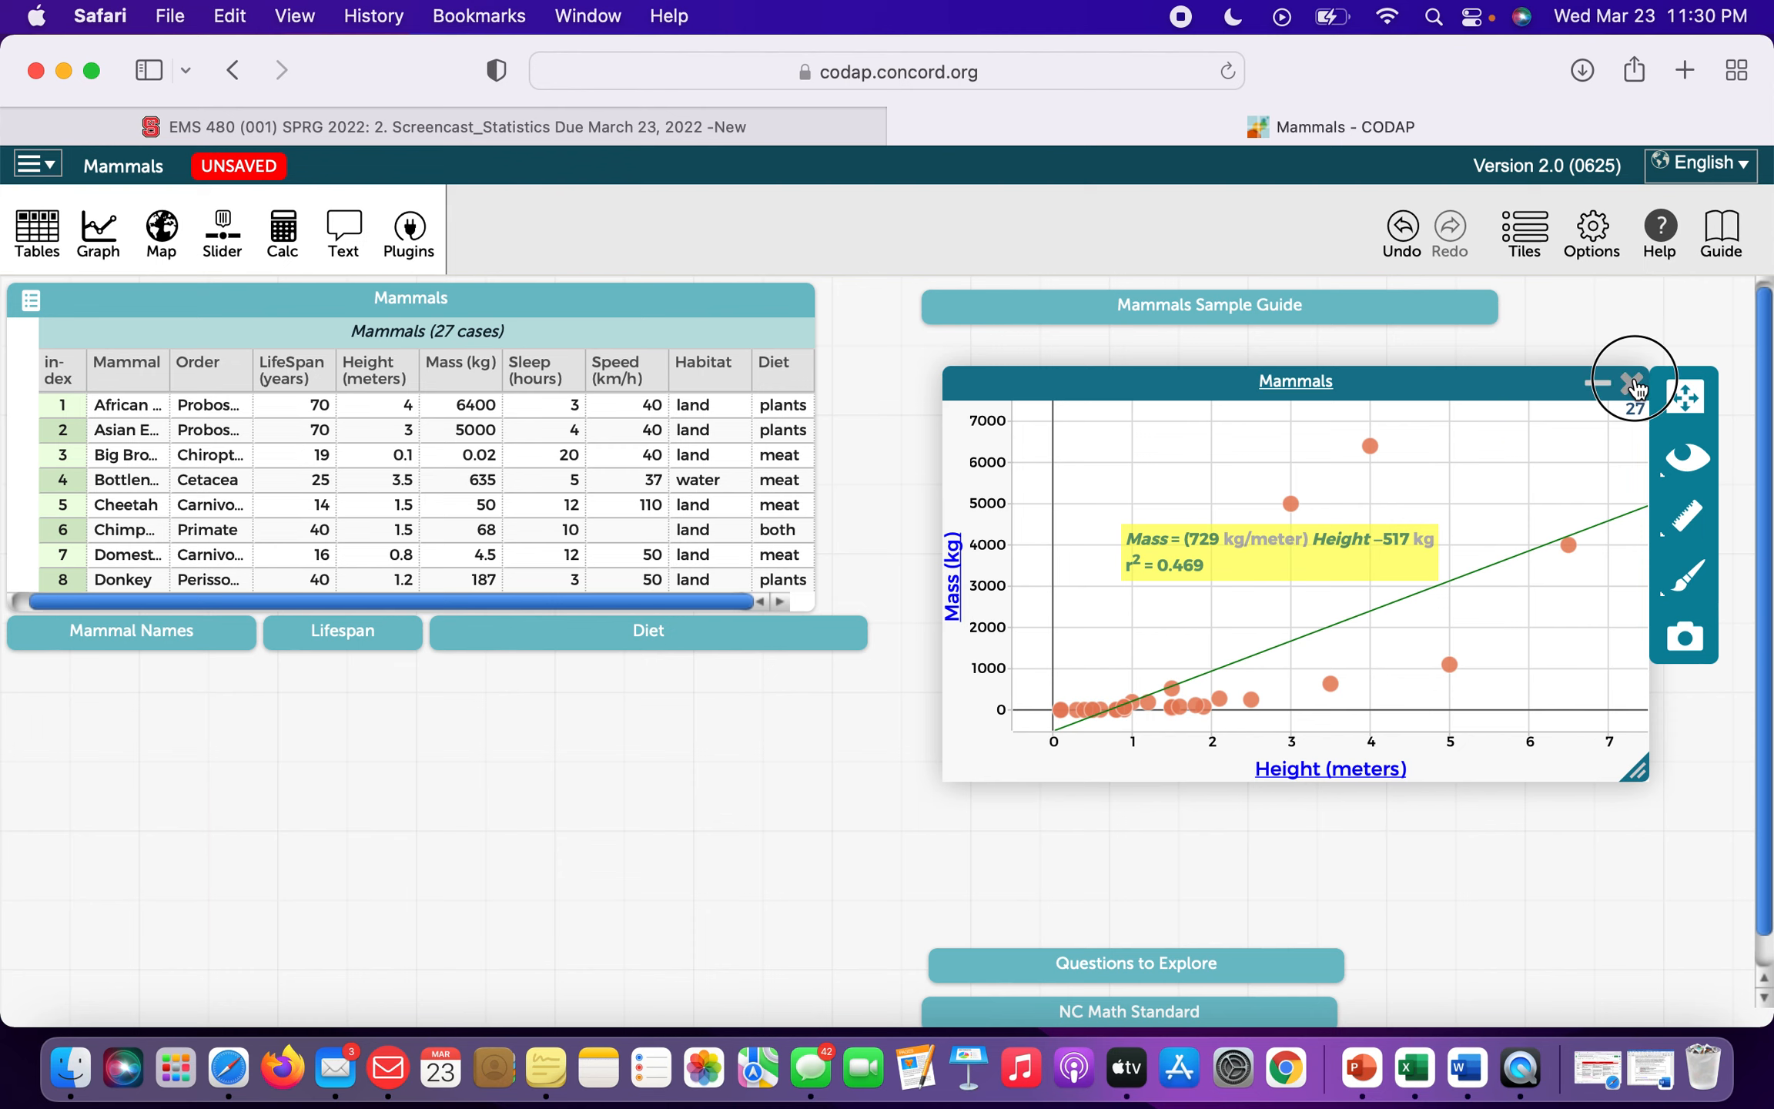
Close the Mass vs Height graph and plot Order on a new Mammals graph.
{"action": "left_click", "coordinate": [1633, 380]}
{"action": "left_click", "coordinate": [98, 231]}
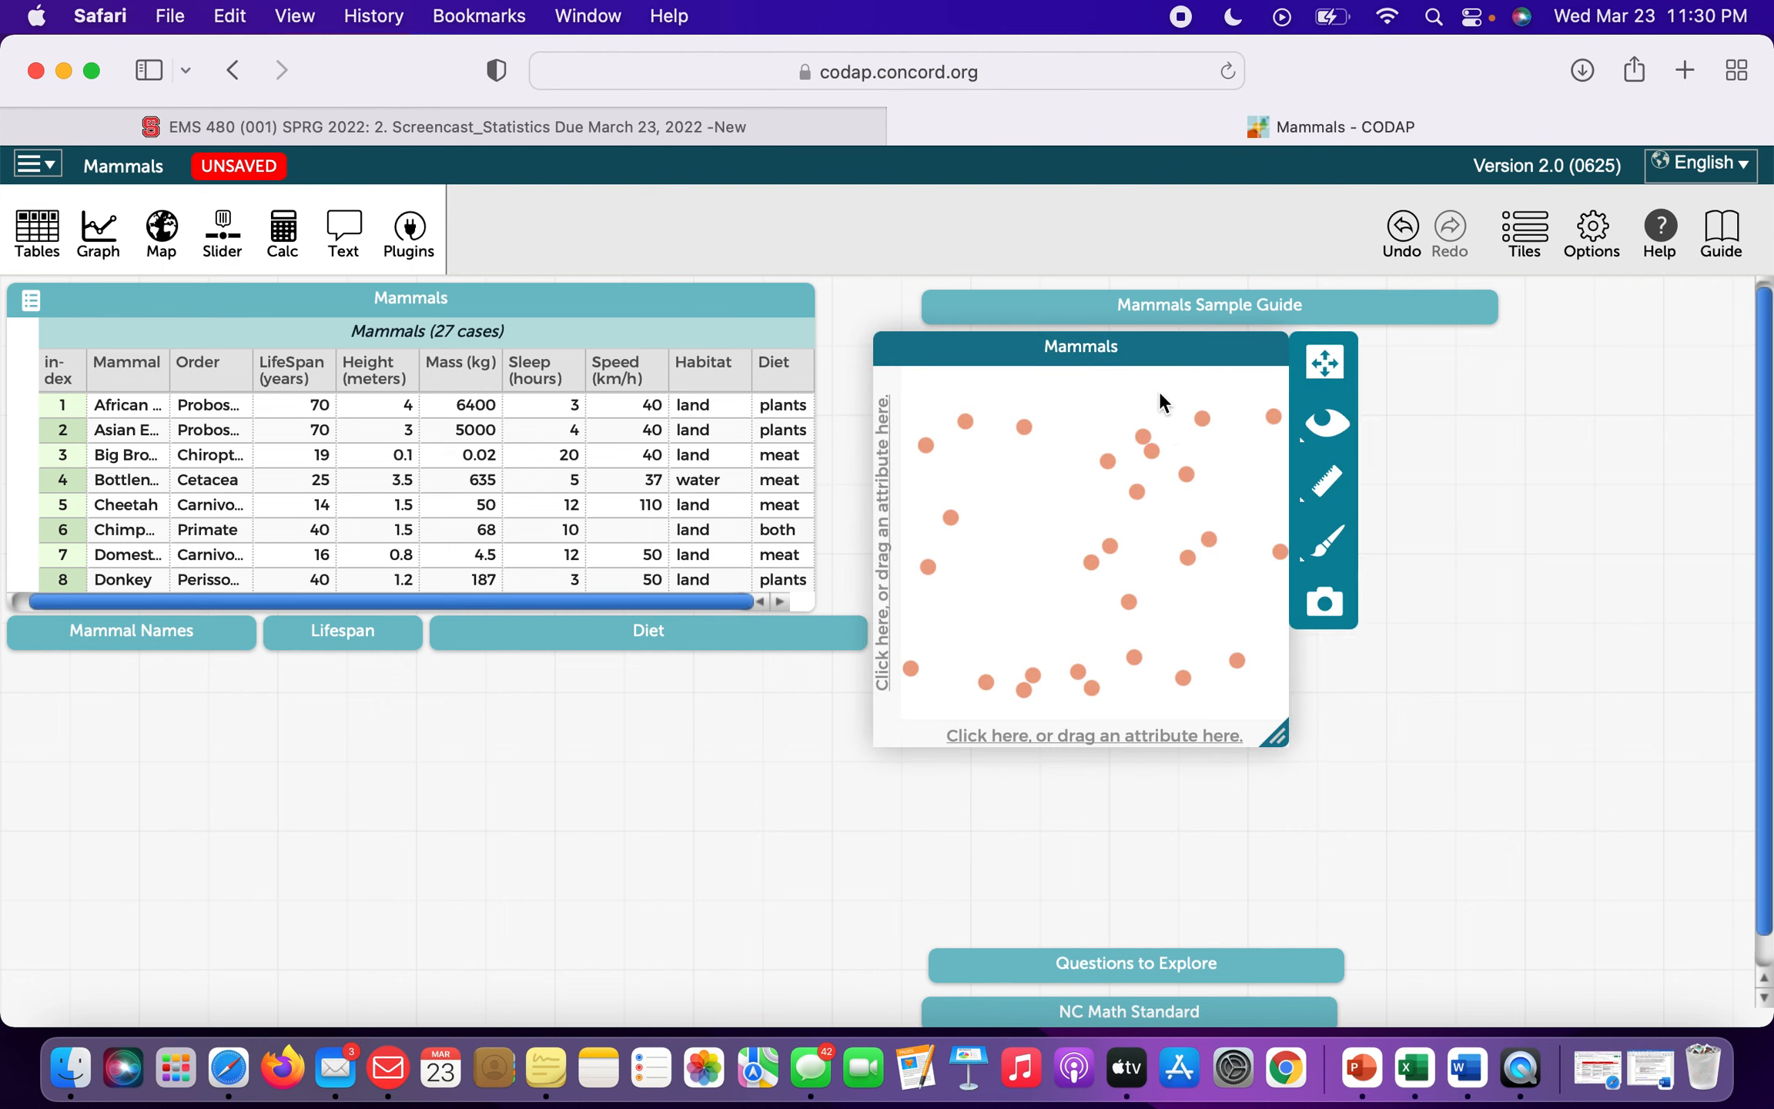
{"action": "left_click_drag", "start_coordinate": [1155, 355], "coordinate": [1318, 412]}
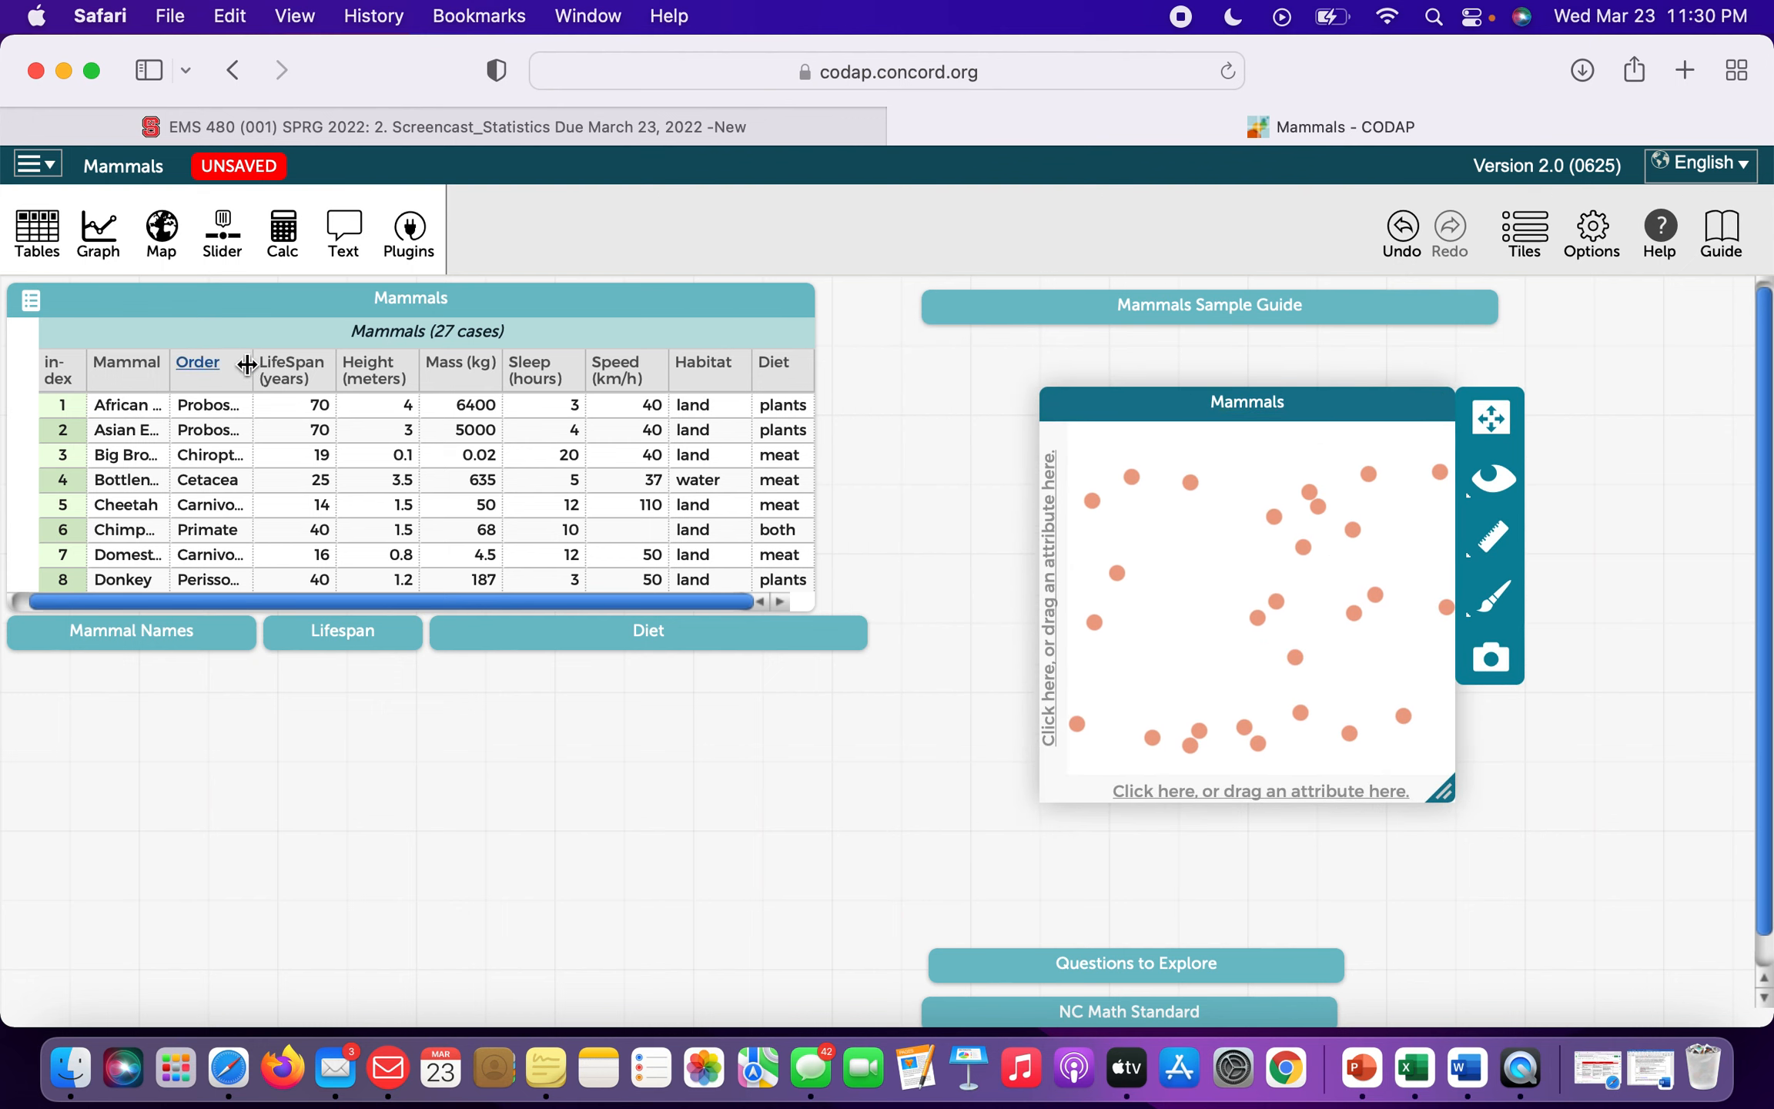
{"action": "left_click", "coordinate": [208, 371]}
{"action": "left_click_drag", "start_coordinate": [208, 370], "coordinate": [886, 637]}
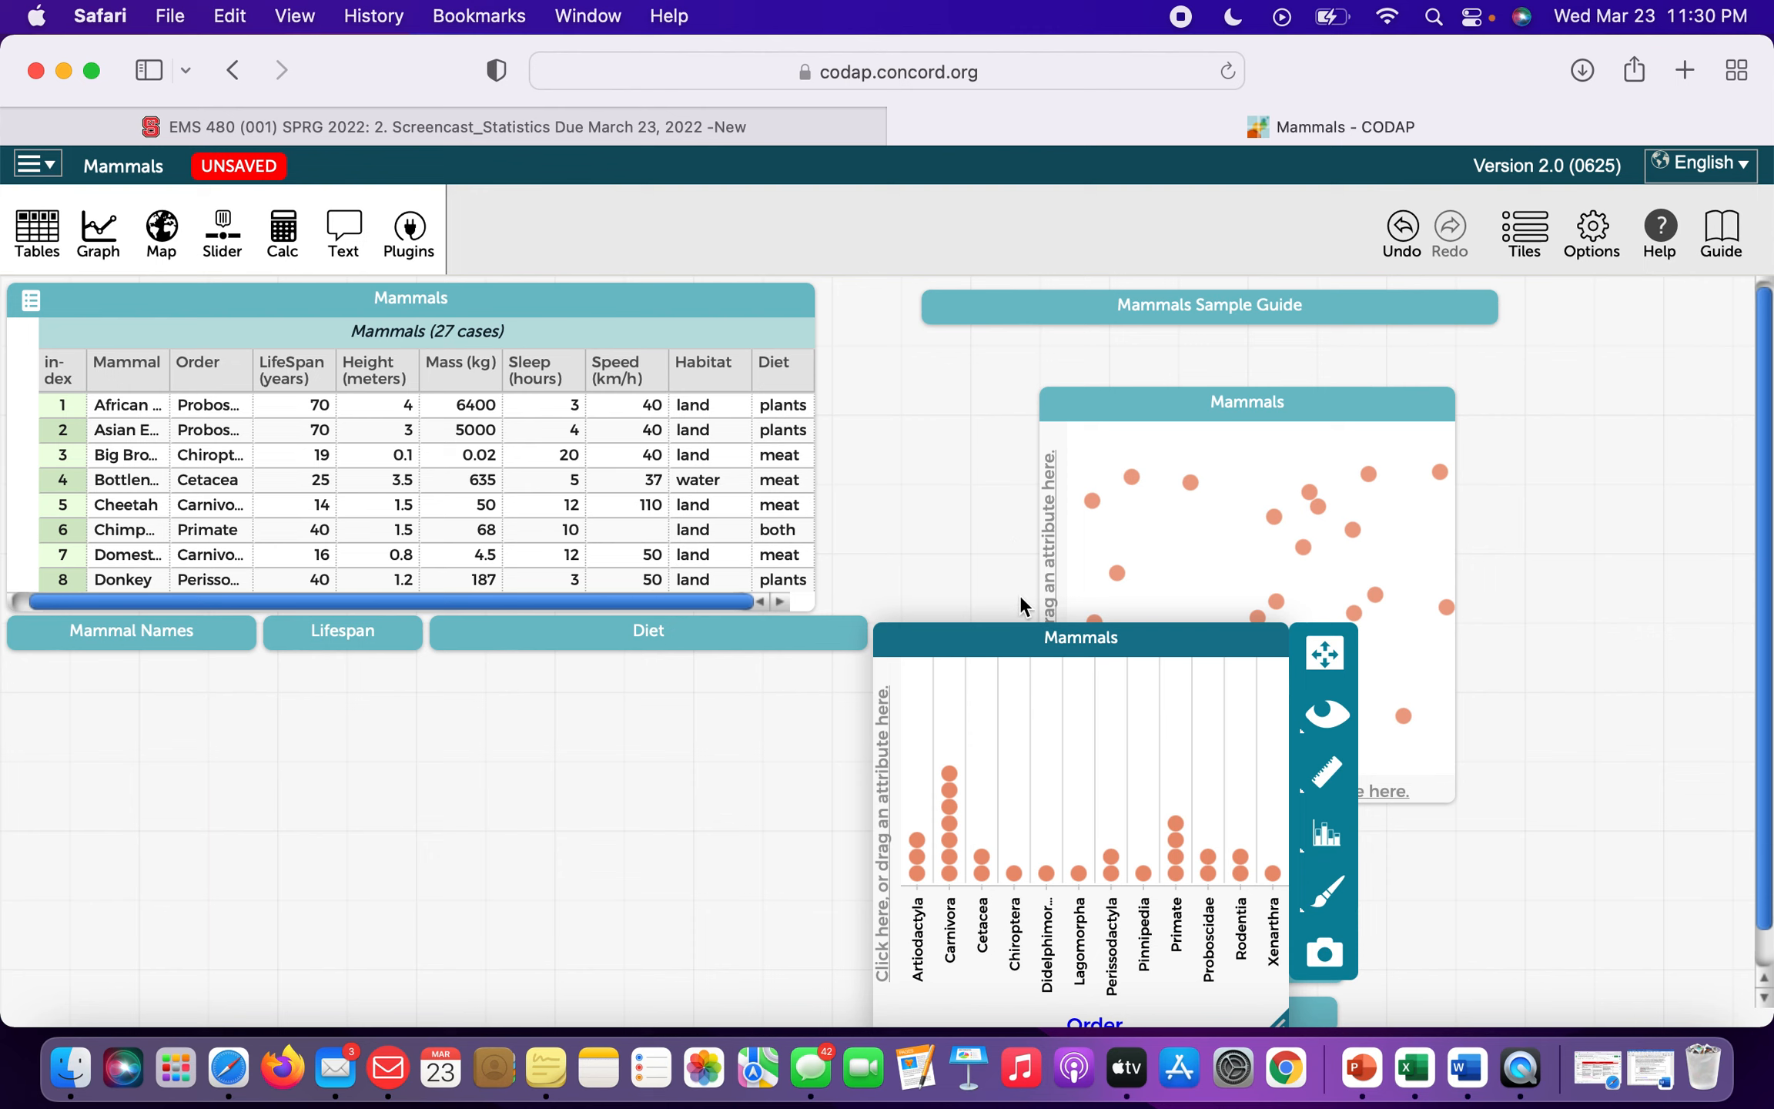
Move the Order dot plot up, close the older scatter graph, widen it, and put Chiroptera before Cetacea.
{"action": "left_click_drag", "start_coordinate": [993, 636], "coordinate": [987, 429]}
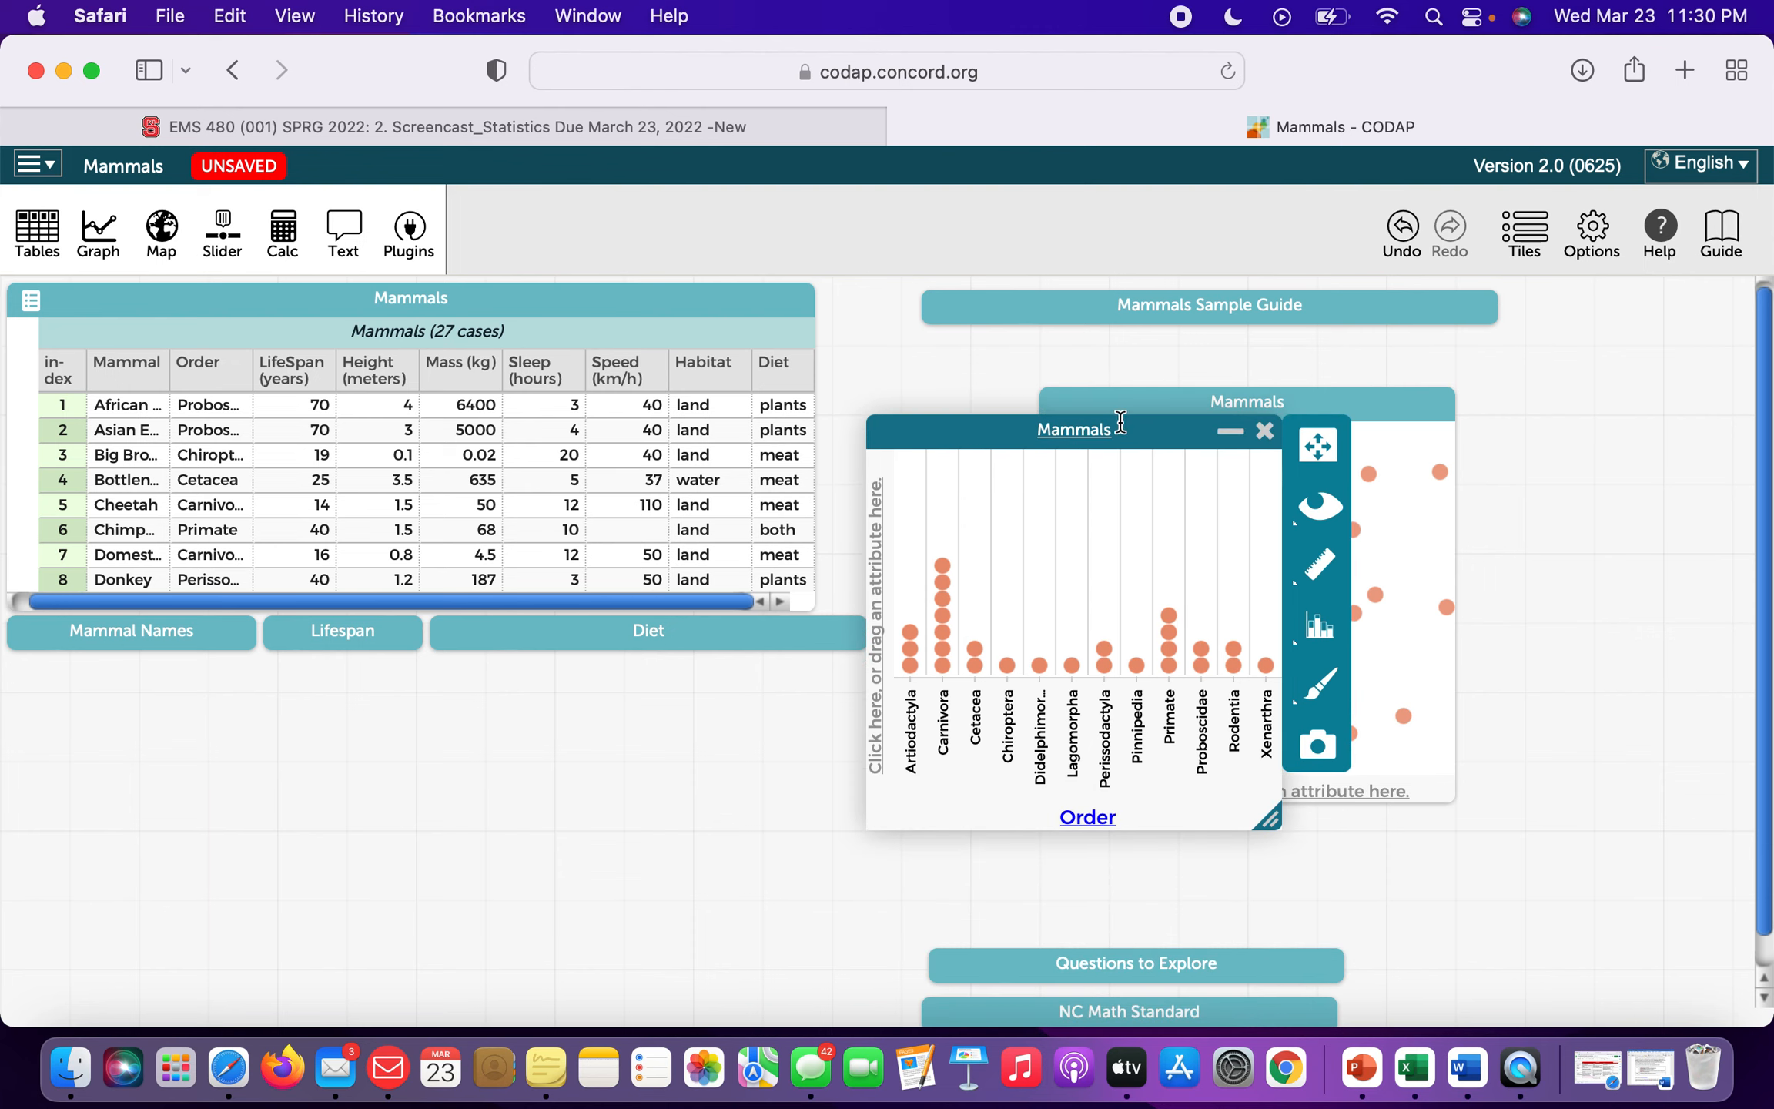
{"action": "left_click", "coordinate": [1440, 416]}
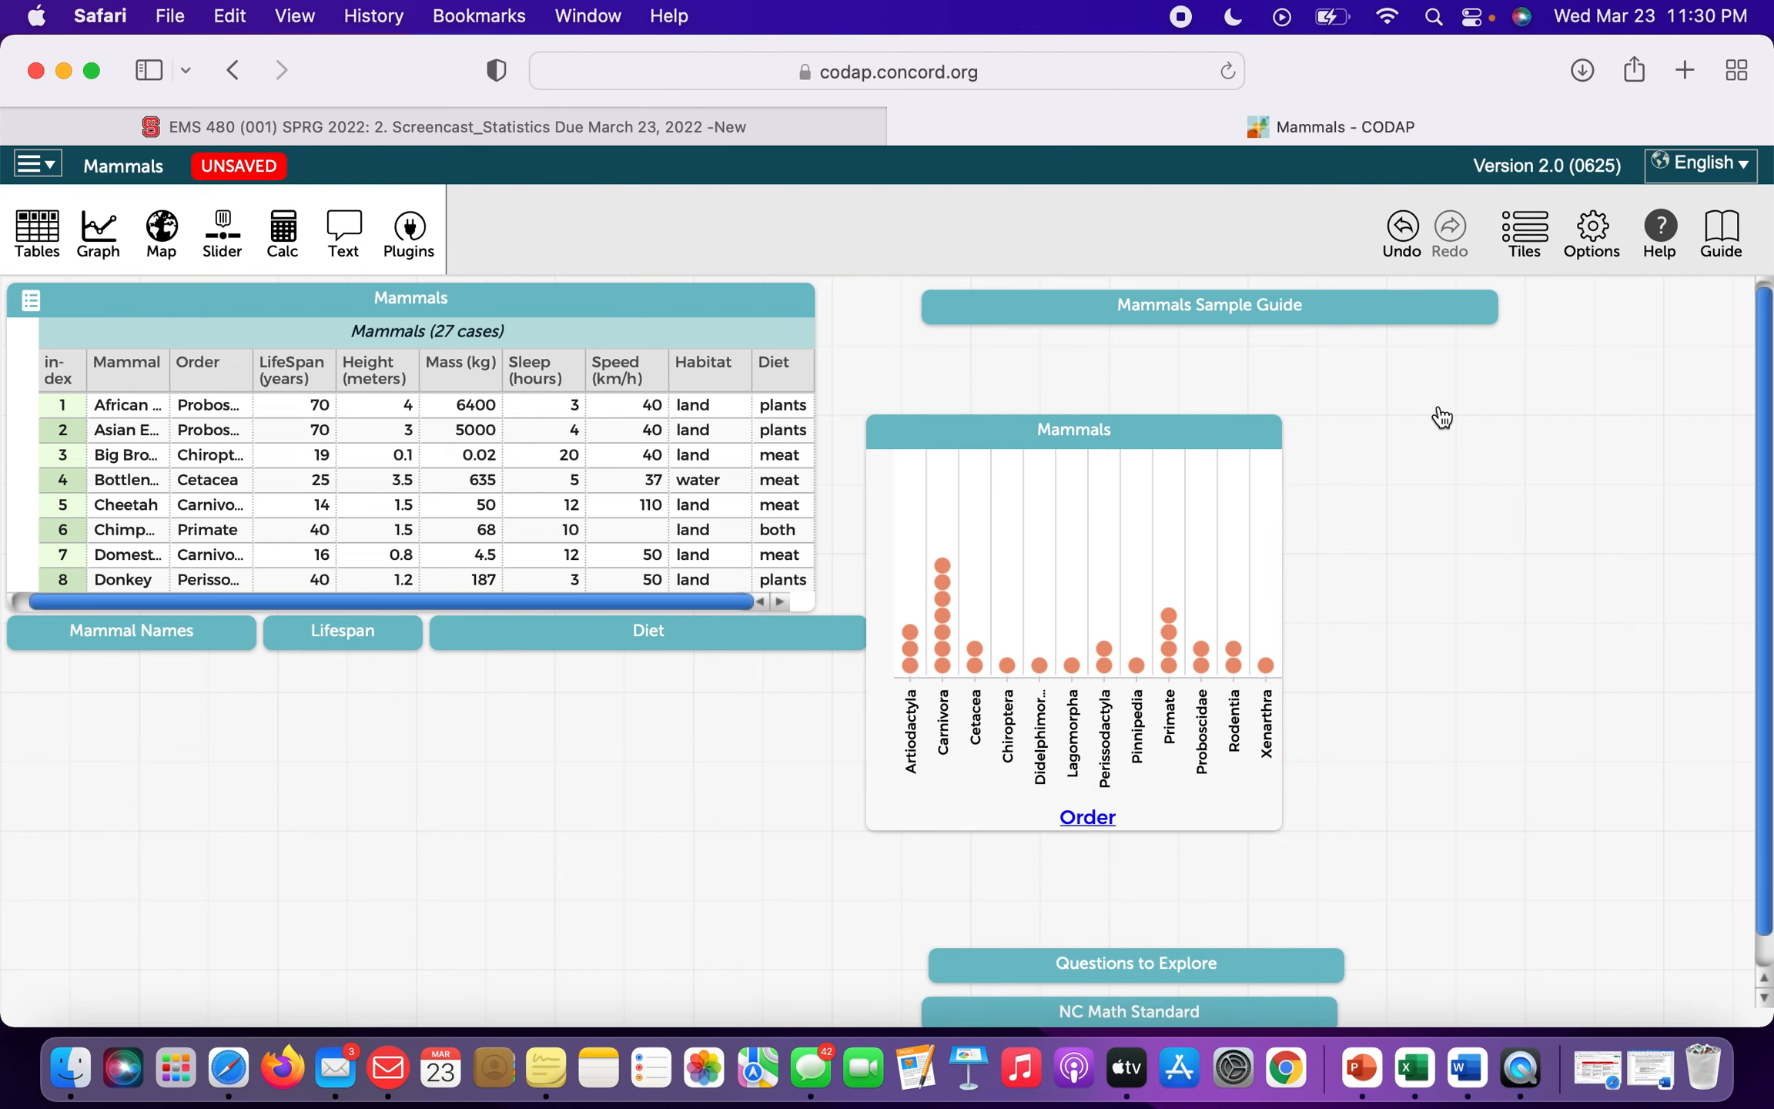
{"action": "left_click_drag", "start_coordinate": [1172, 427], "coordinate": [1222, 415]}
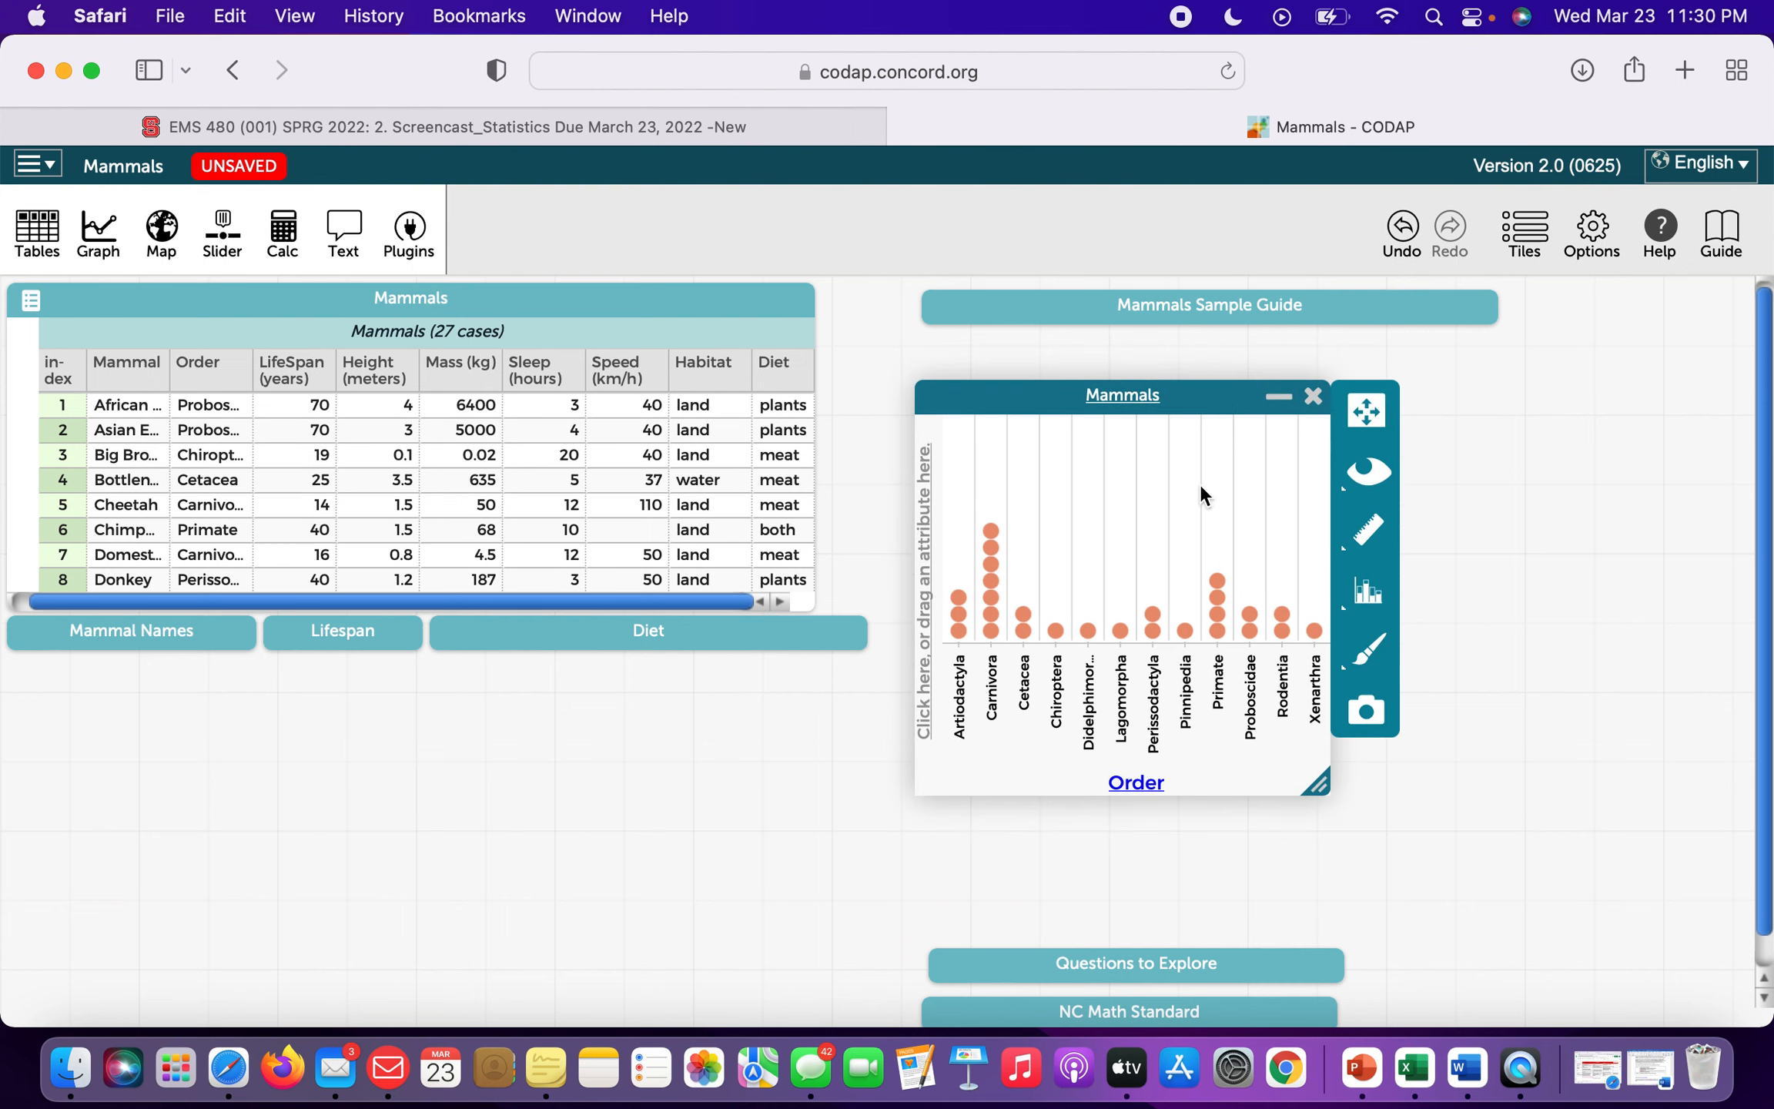
{"action": "left_click_drag", "start_coordinate": [1338, 727], "coordinate": [1571, 724]}
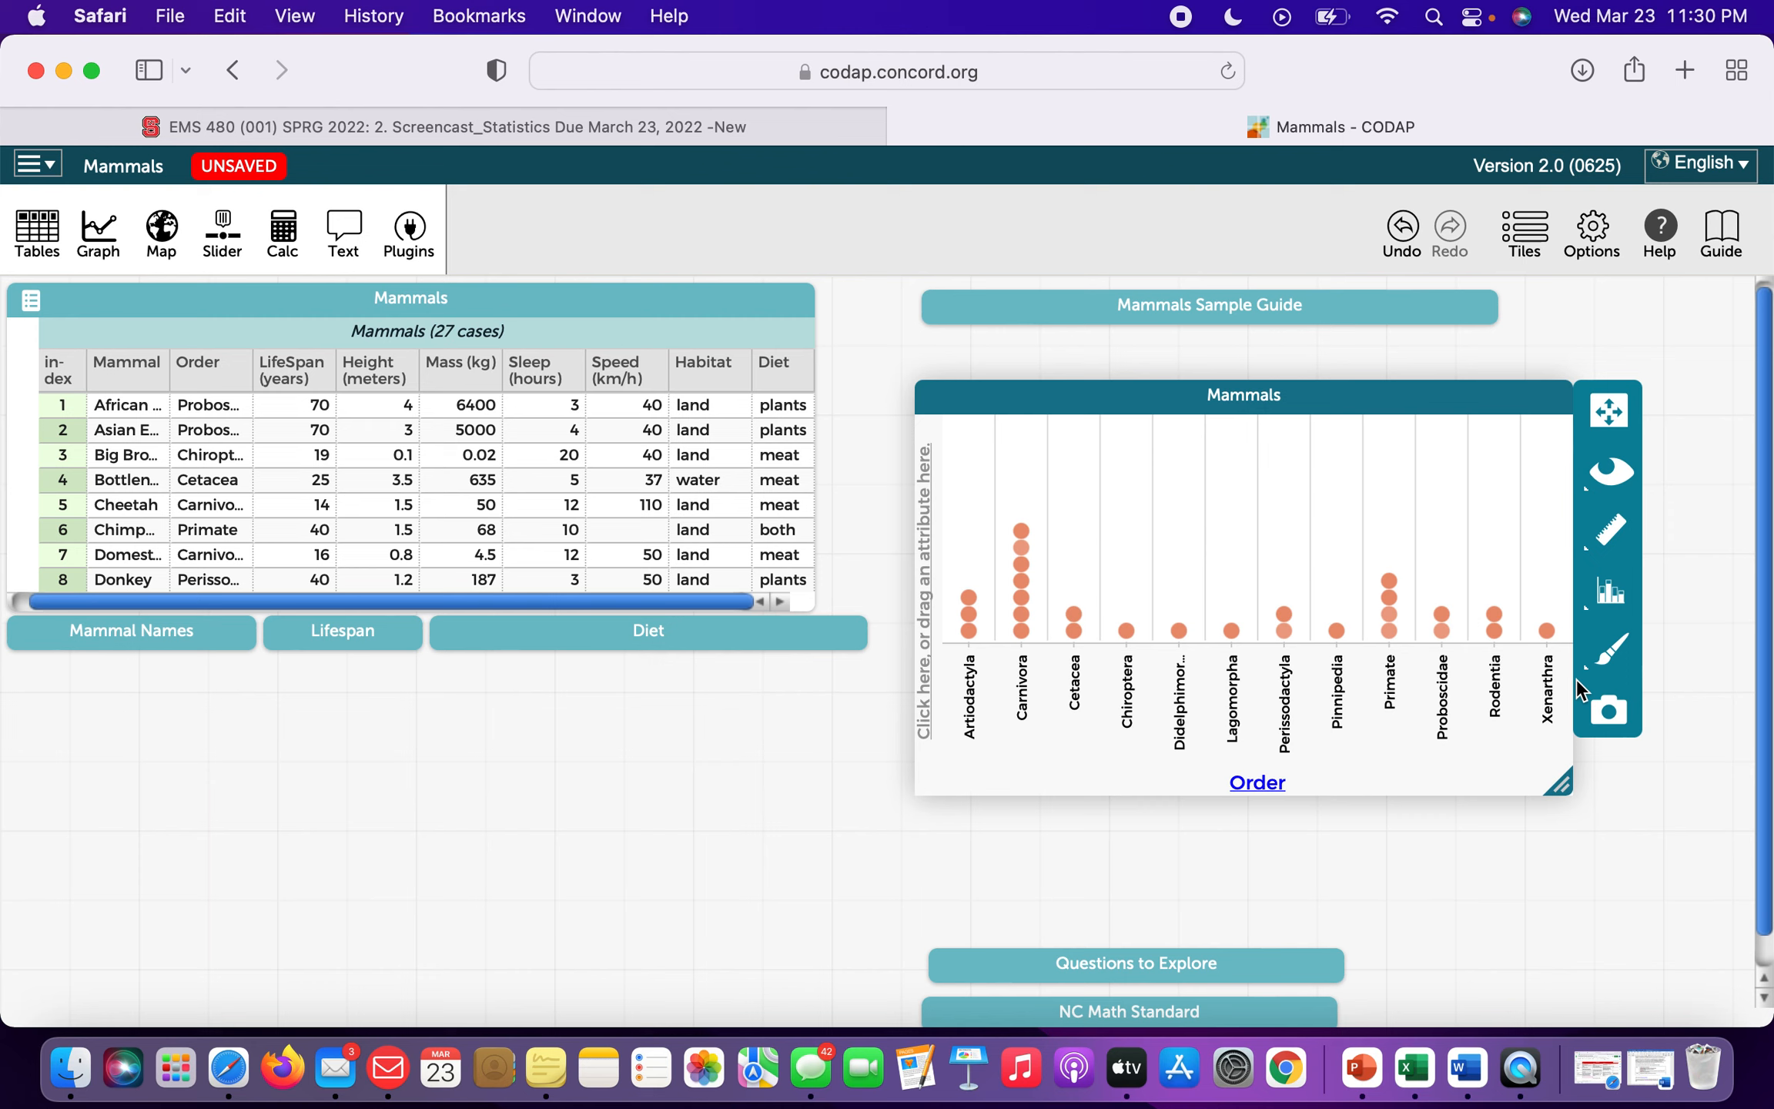
{"action": "left_click_drag", "start_coordinate": [1130, 697], "coordinate": [1068, 692]}
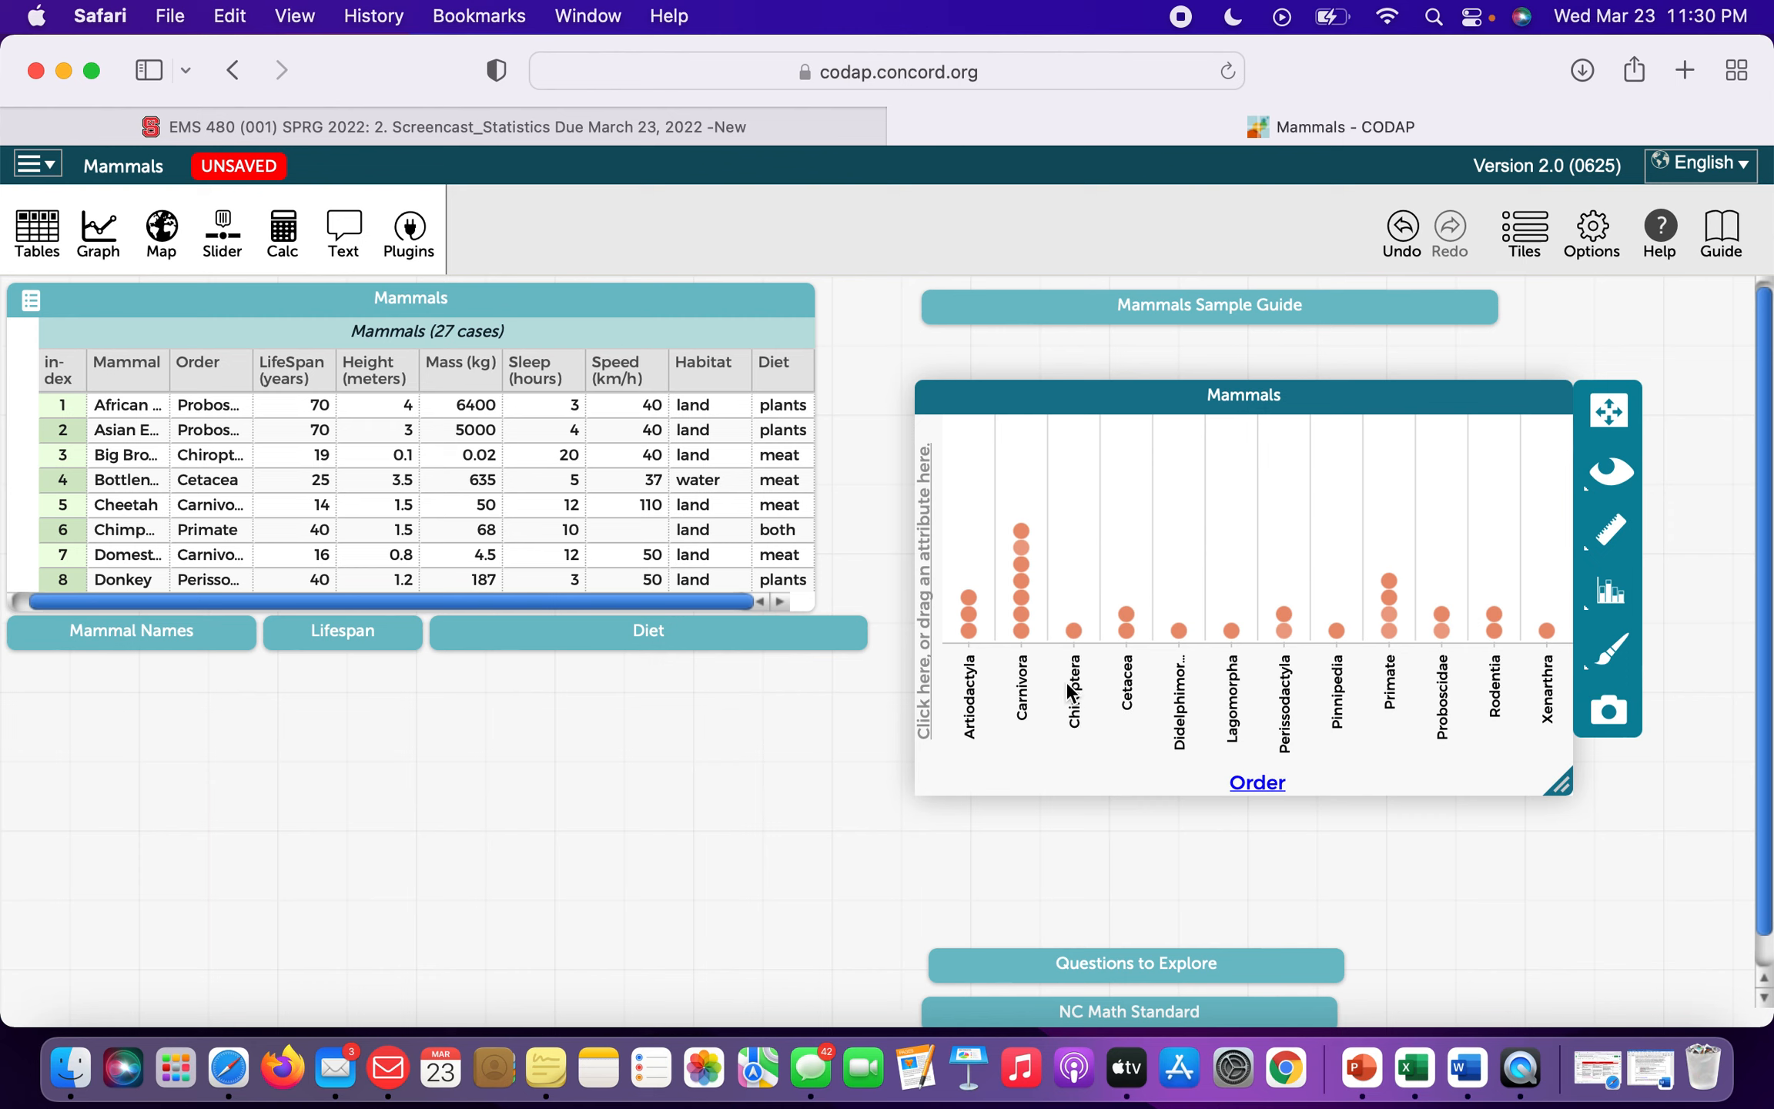
{"action": "left_click", "coordinate": [216, 376]}
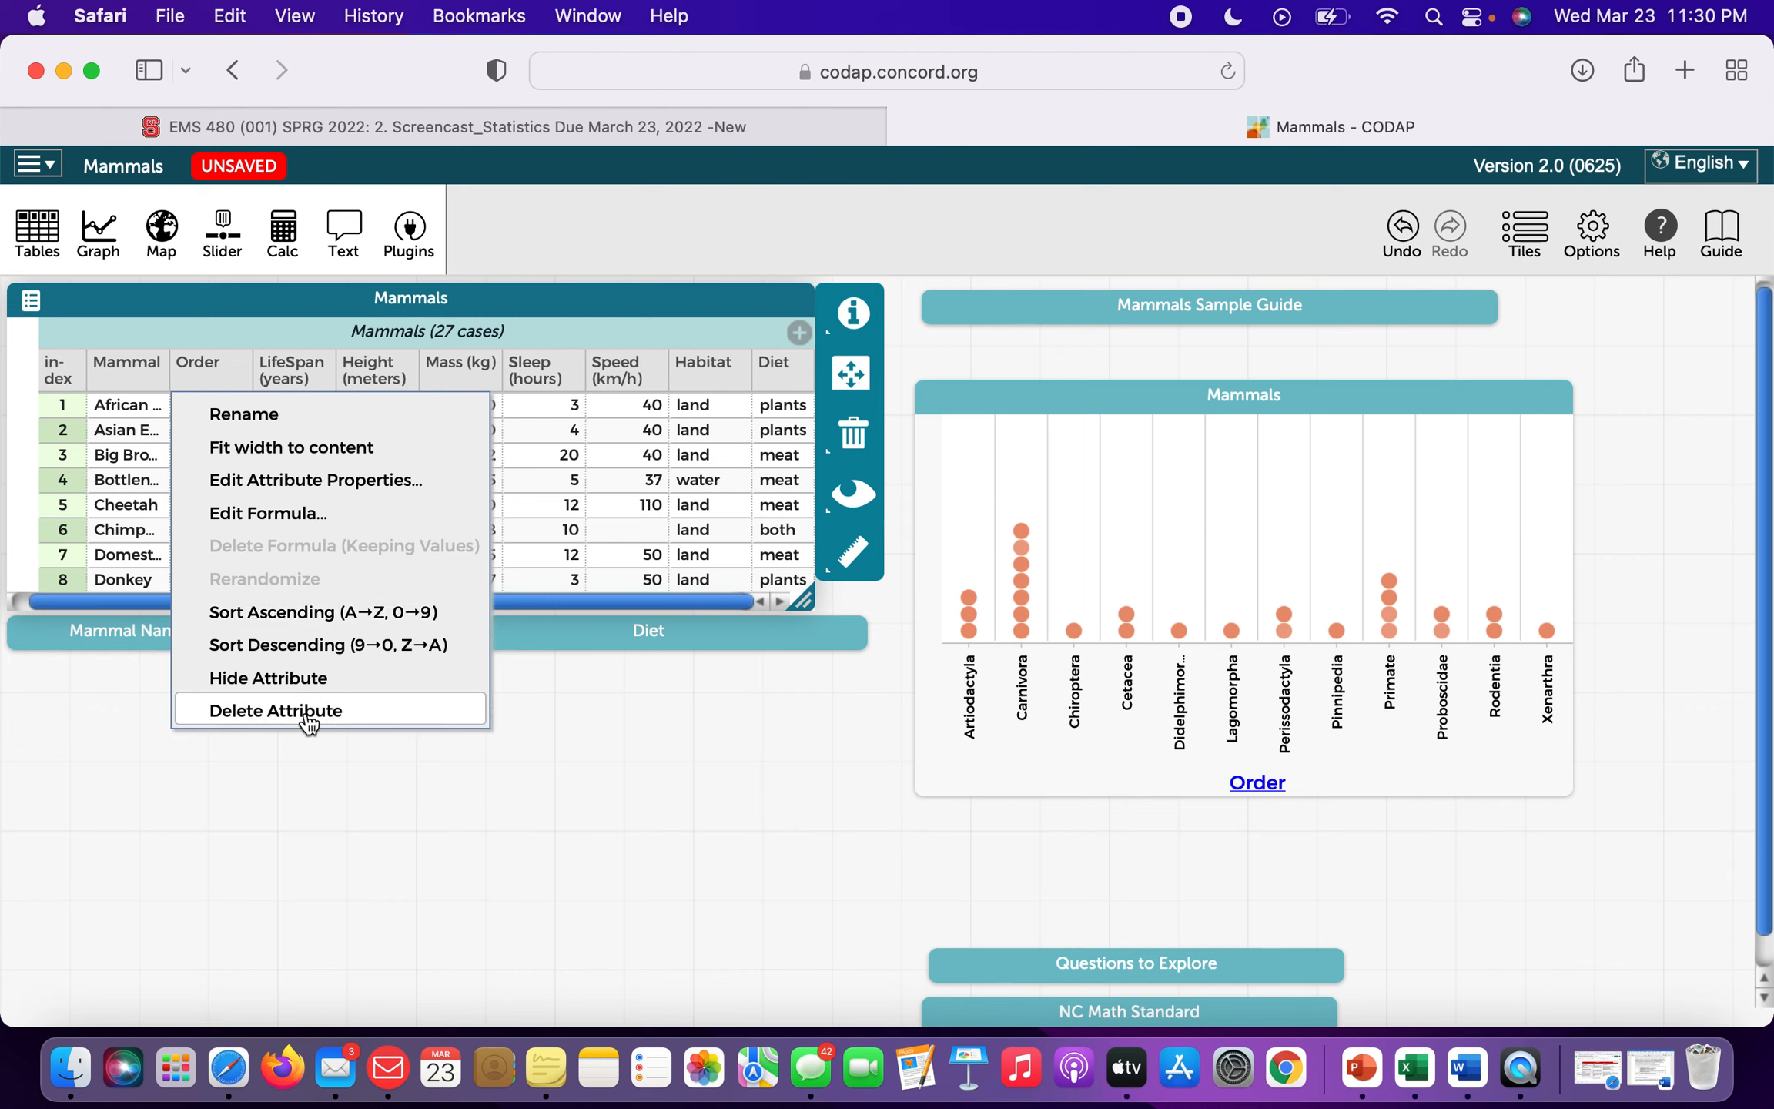
Sort the table by Order ascending, then briefly show and hide count and percent labels on the Order dot plot.
{"action": "left_click", "coordinate": [319, 616]}
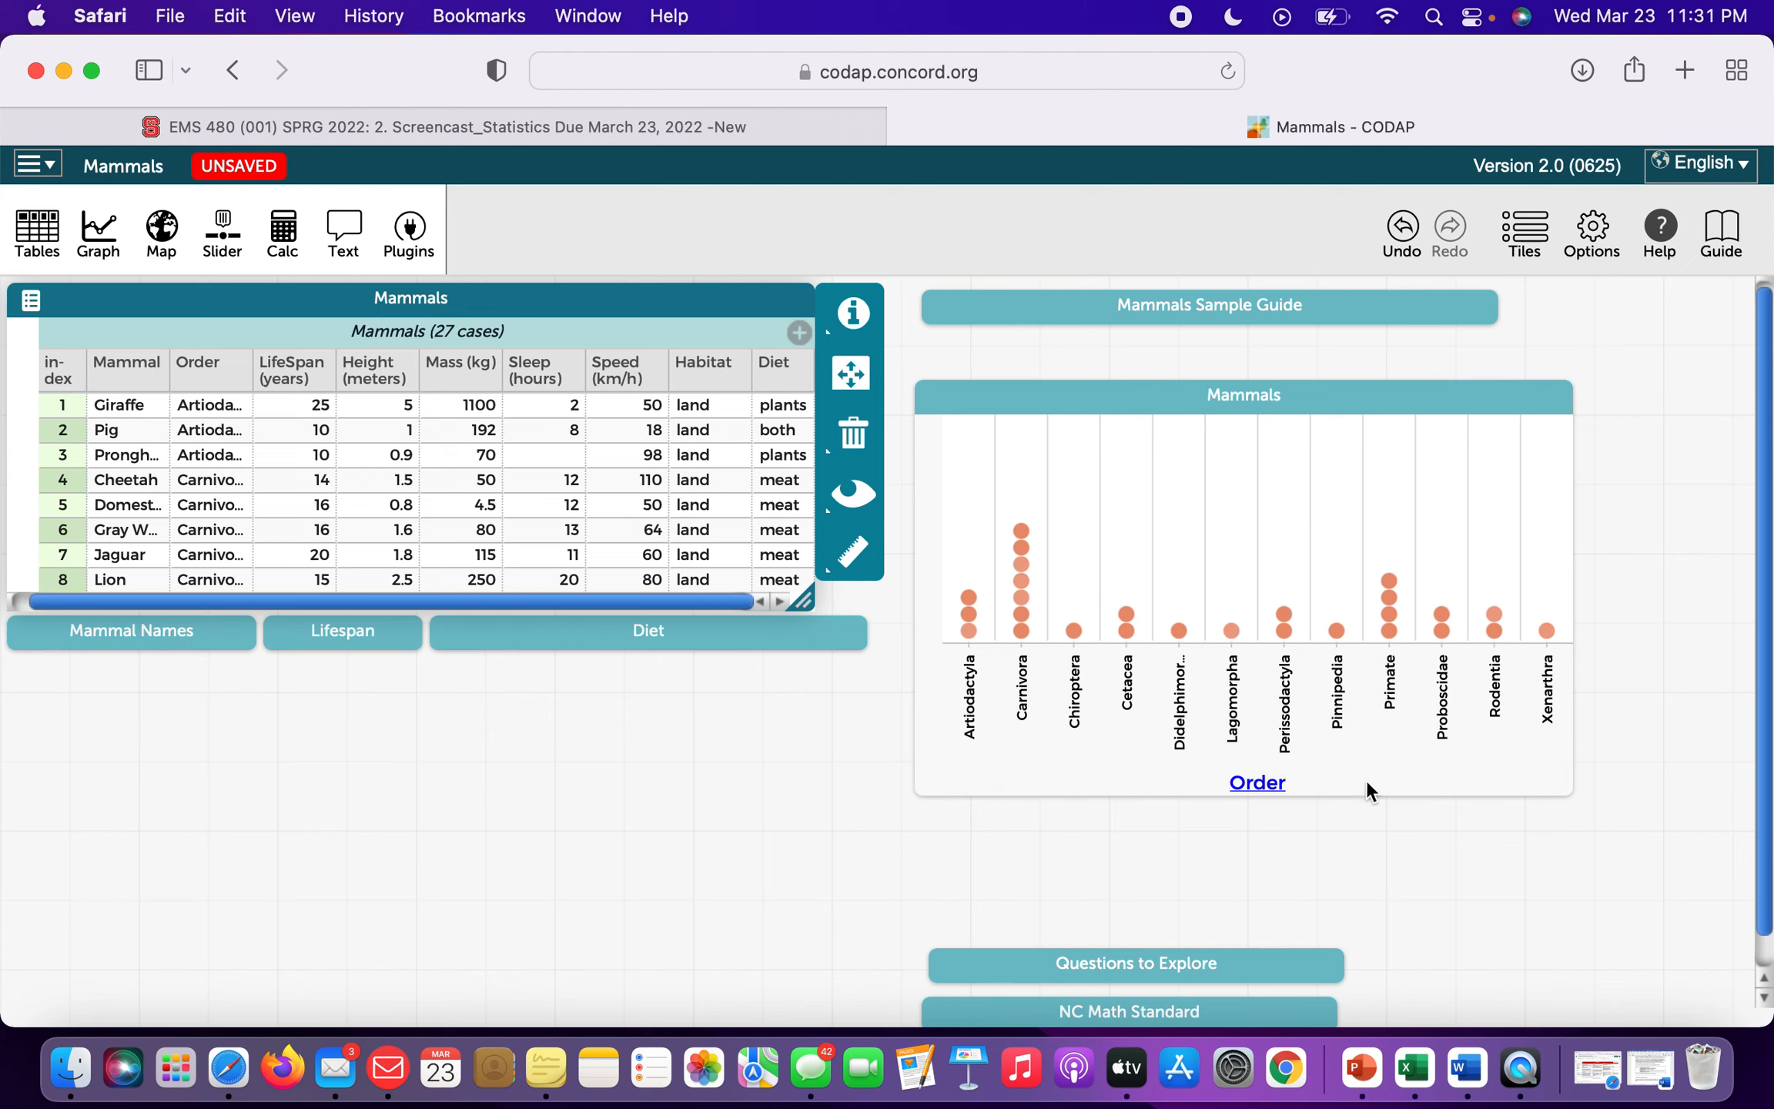
{"action": "left_click", "coordinate": [1464, 524]}
{"action": "left_click", "coordinate": [1620, 532]}
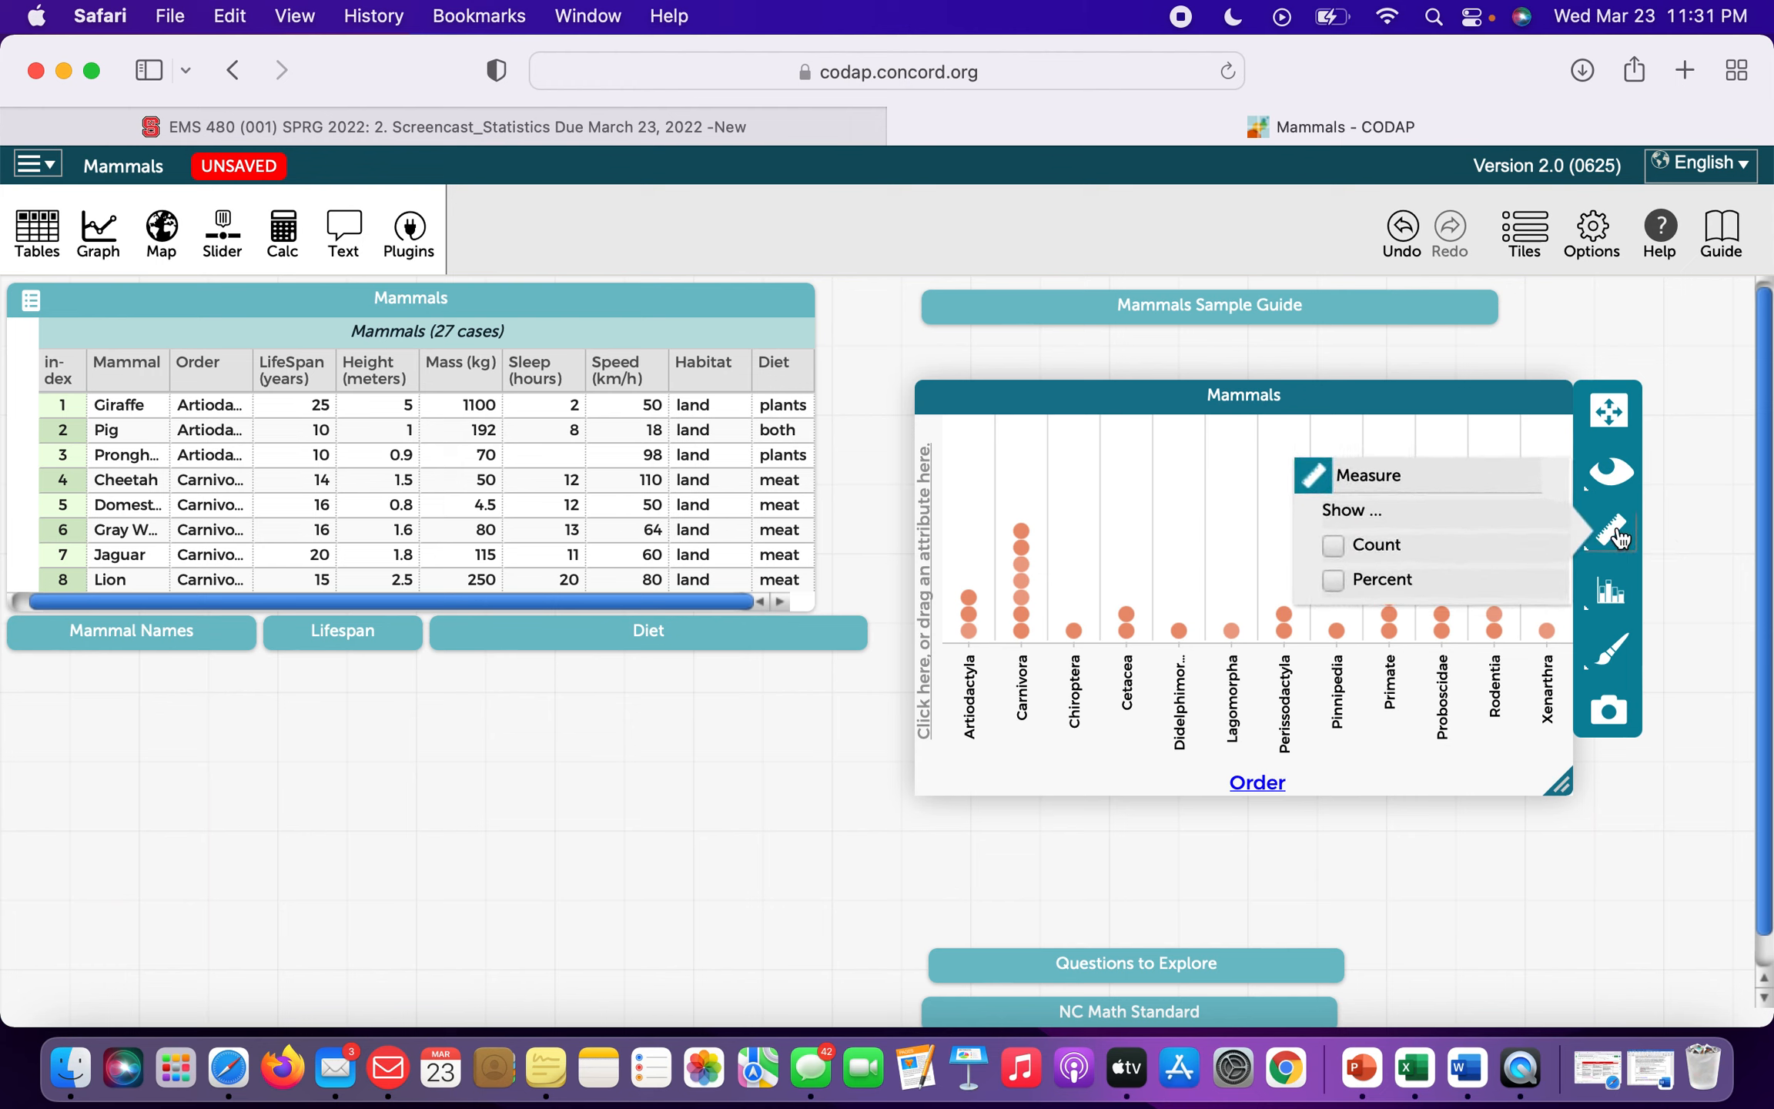
{"action": "left_click", "coordinate": [1336, 542]}
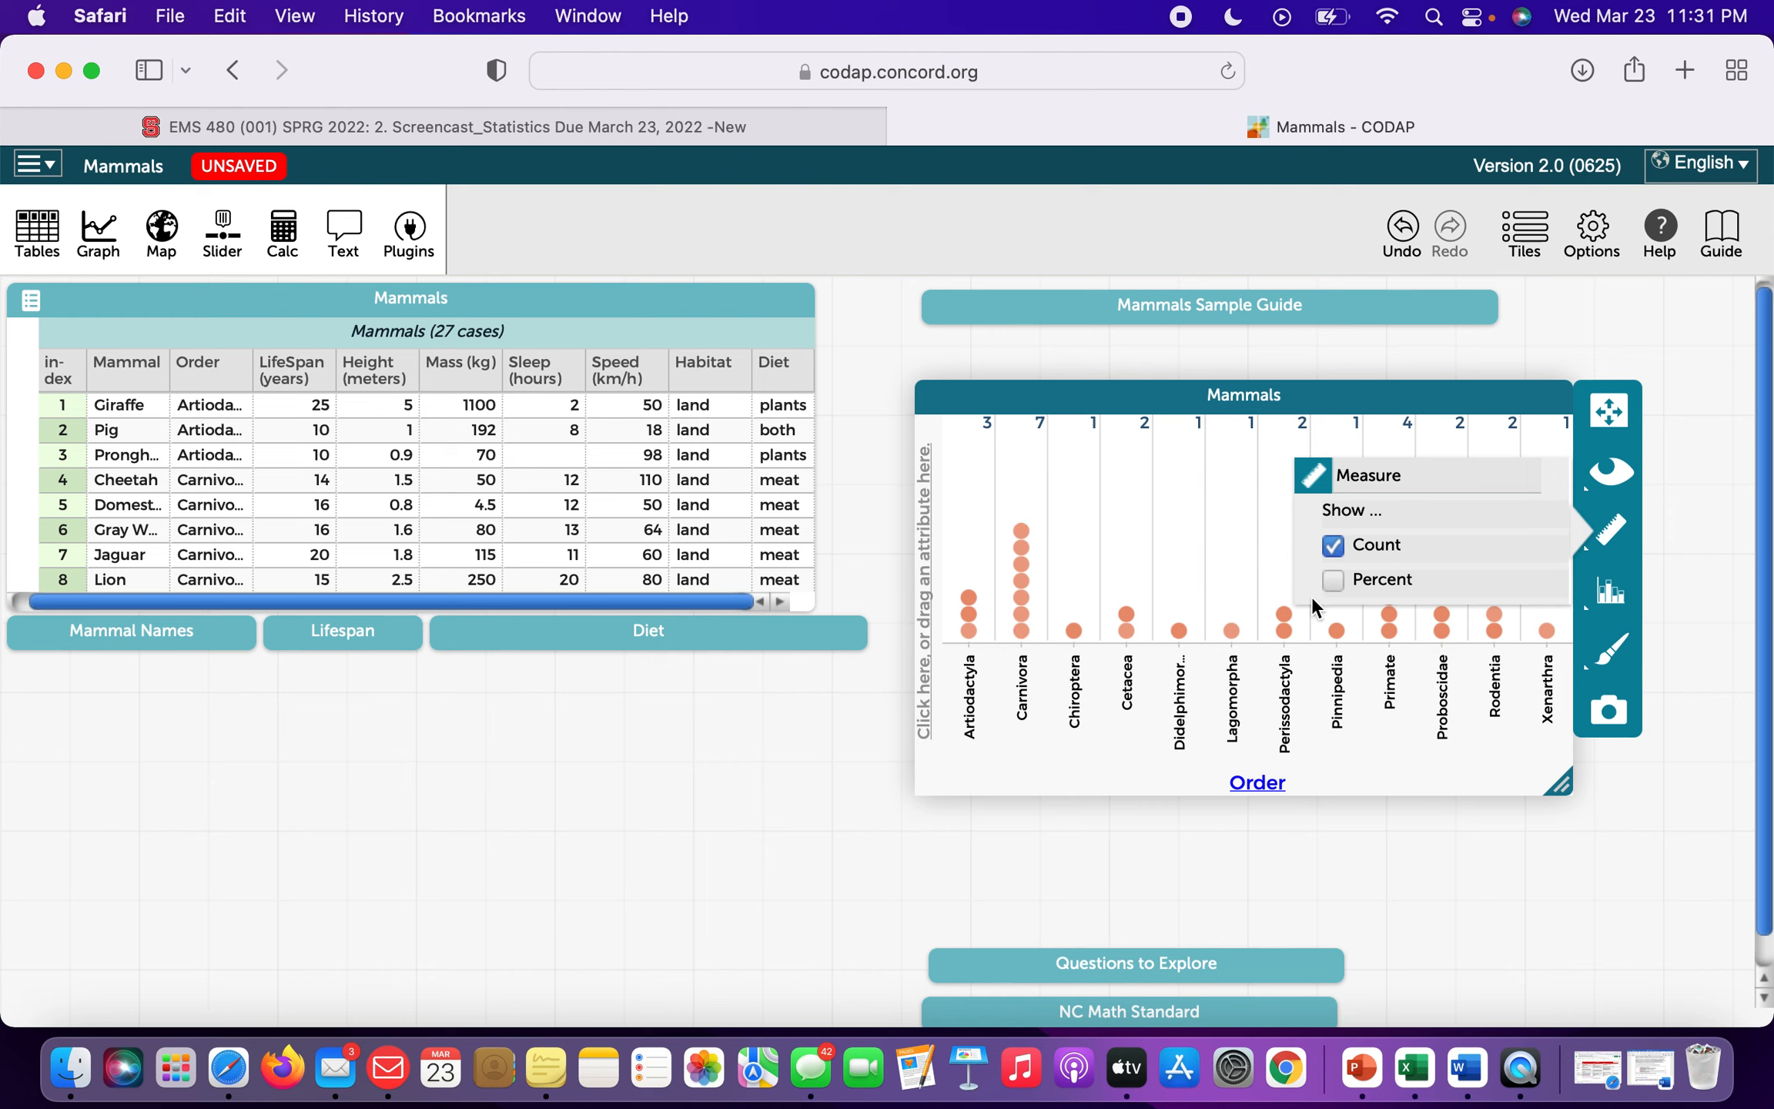
{"action": "left_click", "coordinate": [1336, 579]}
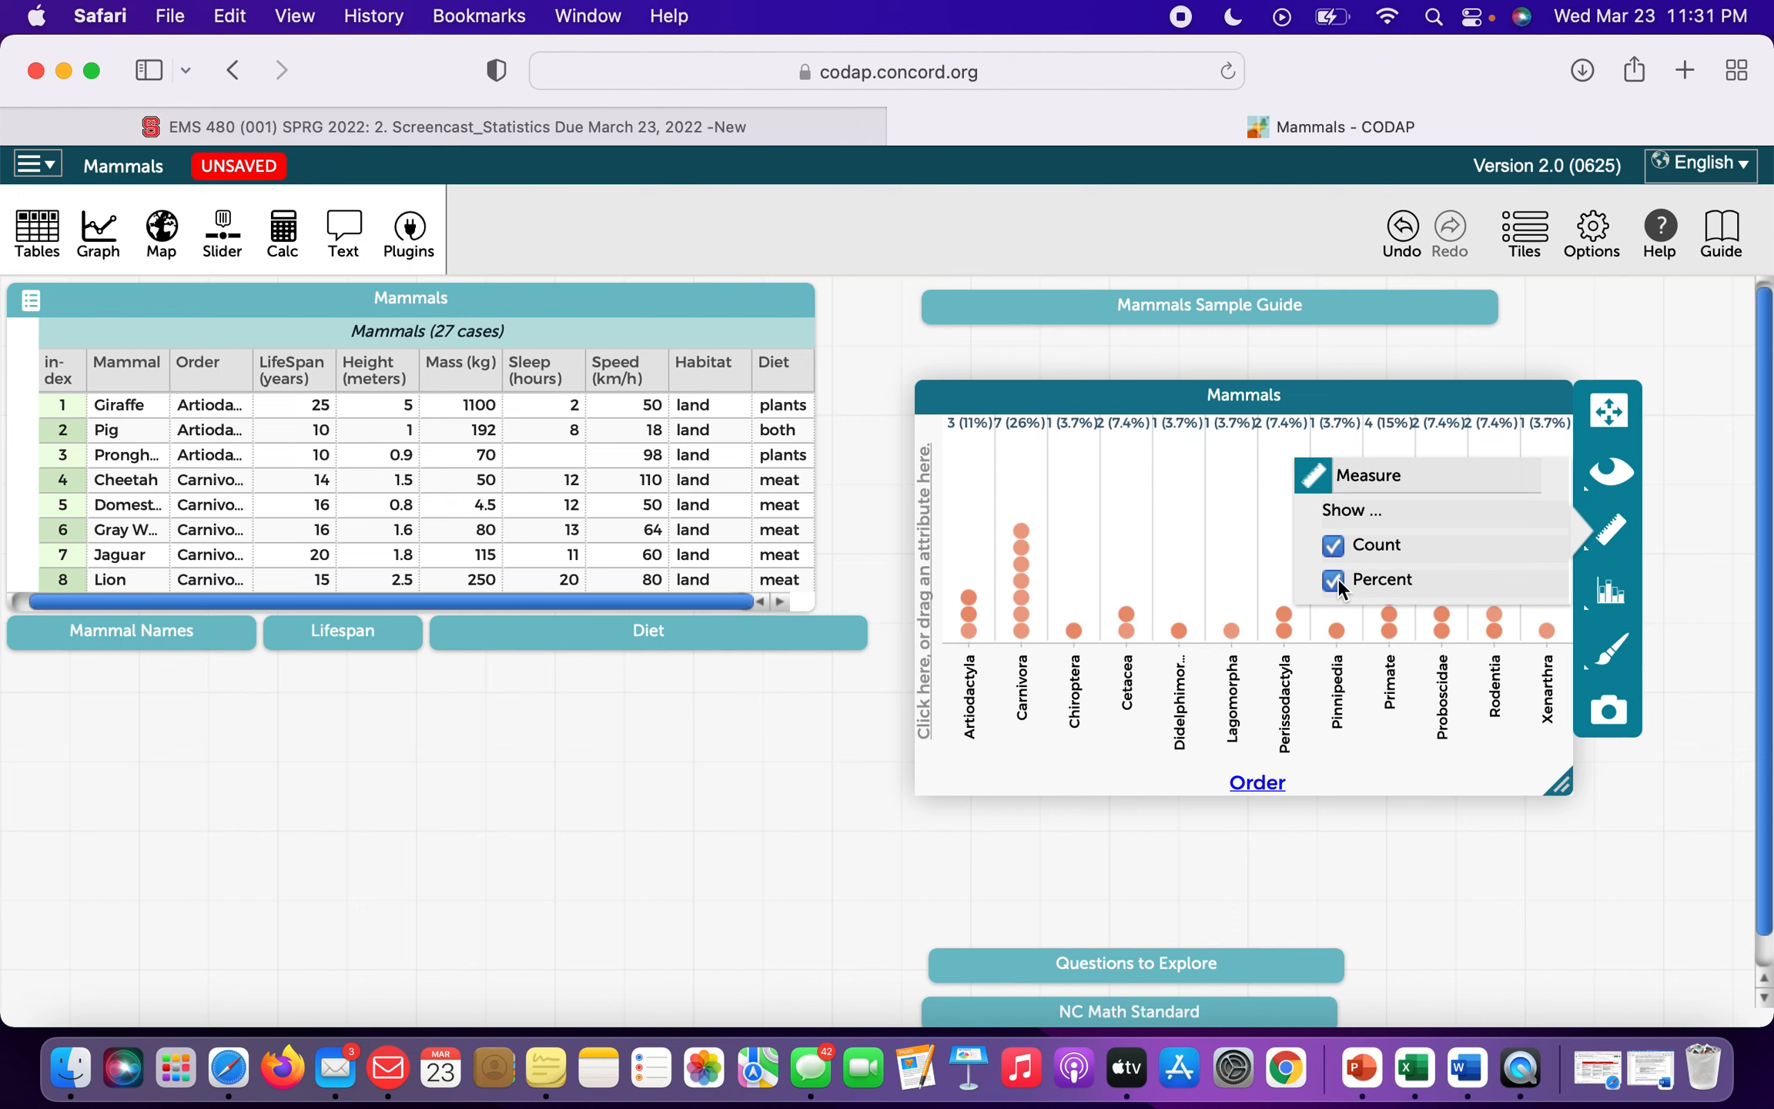
{"action": "left_click", "coordinate": [1335, 543]}
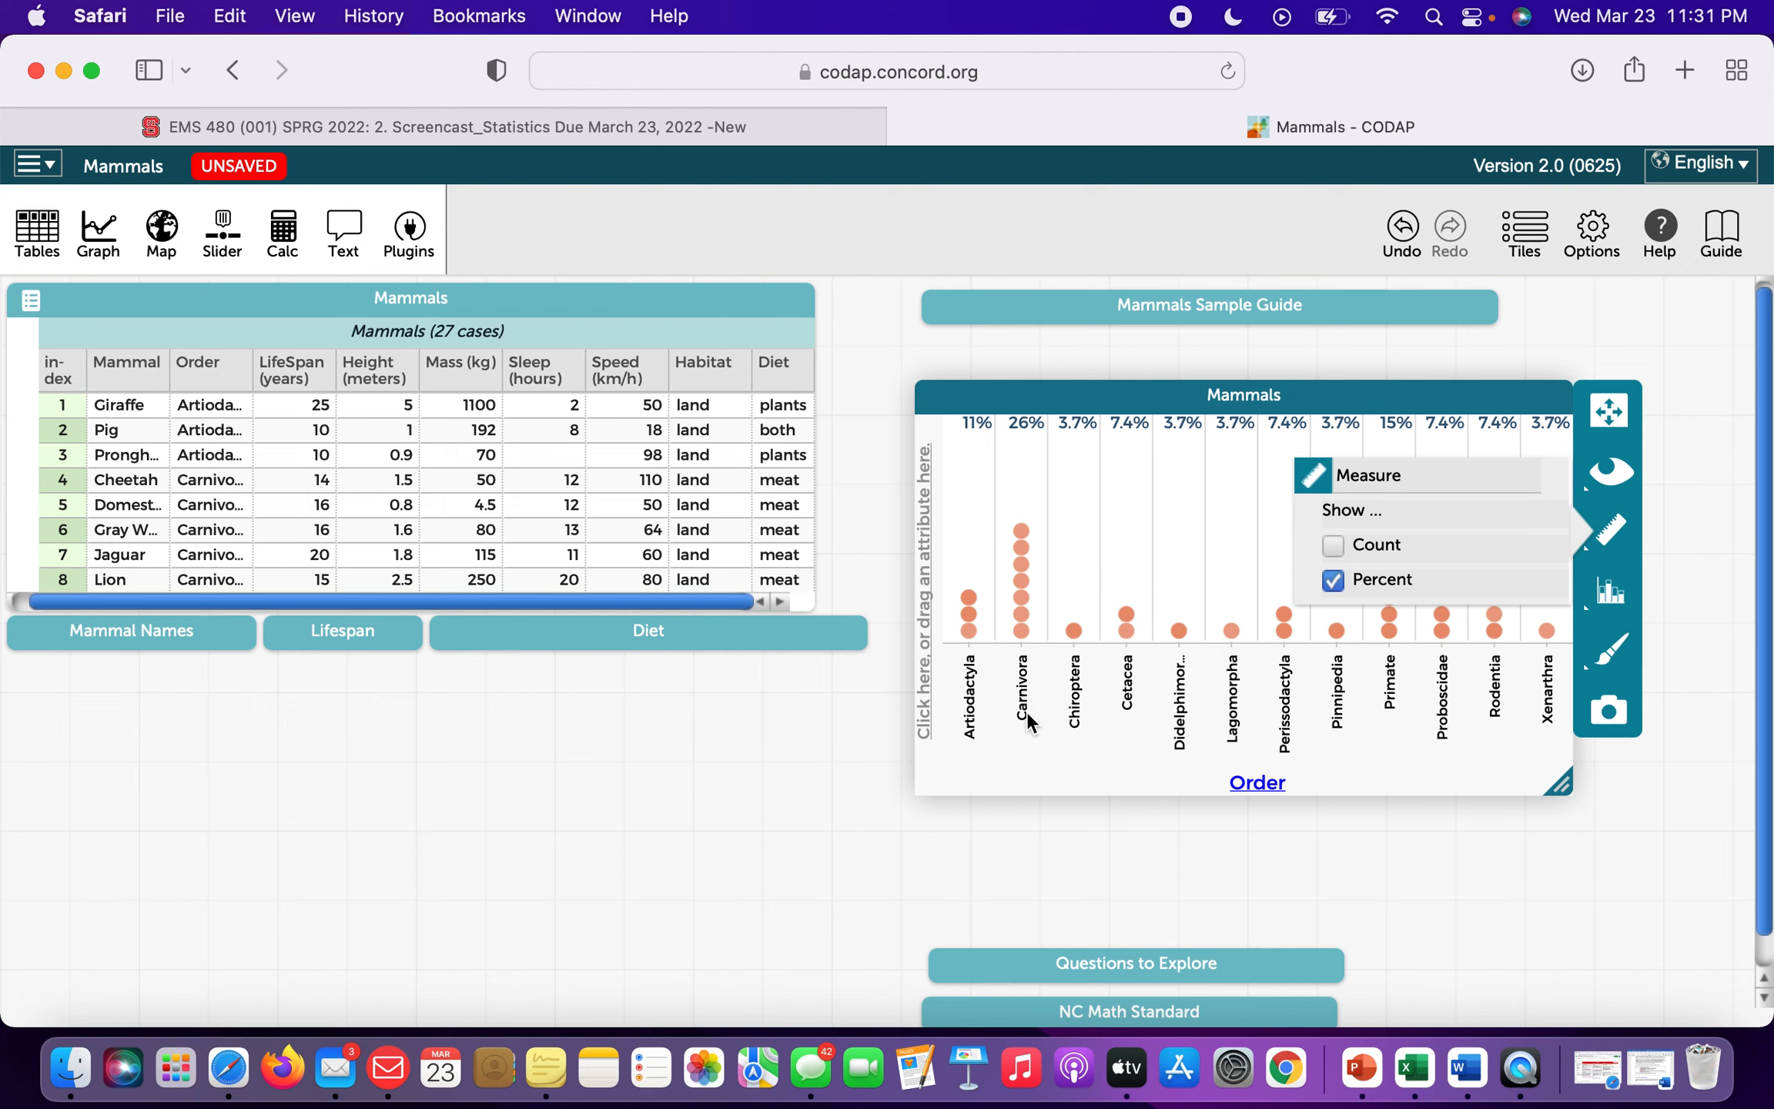
{"action": "left_click", "coordinate": [1334, 580]}
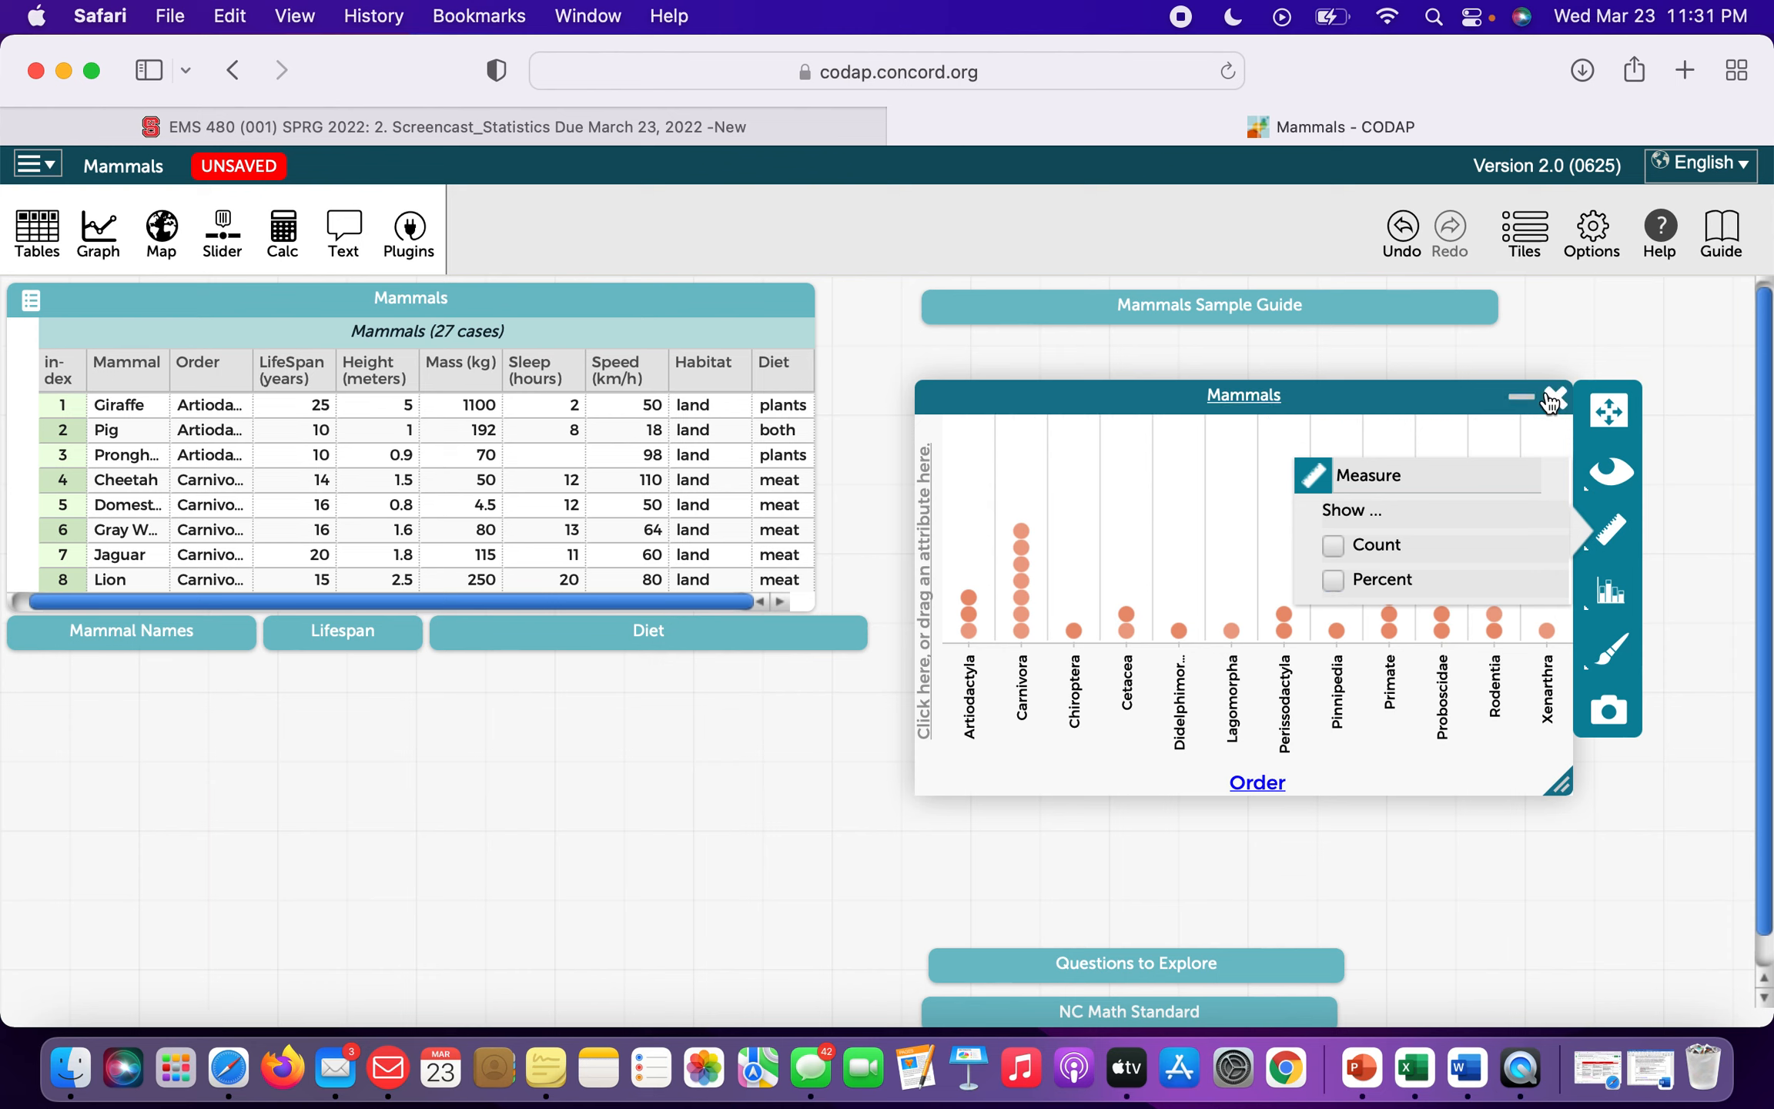
{"action": "left_click", "coordinate": [1554, 402]}
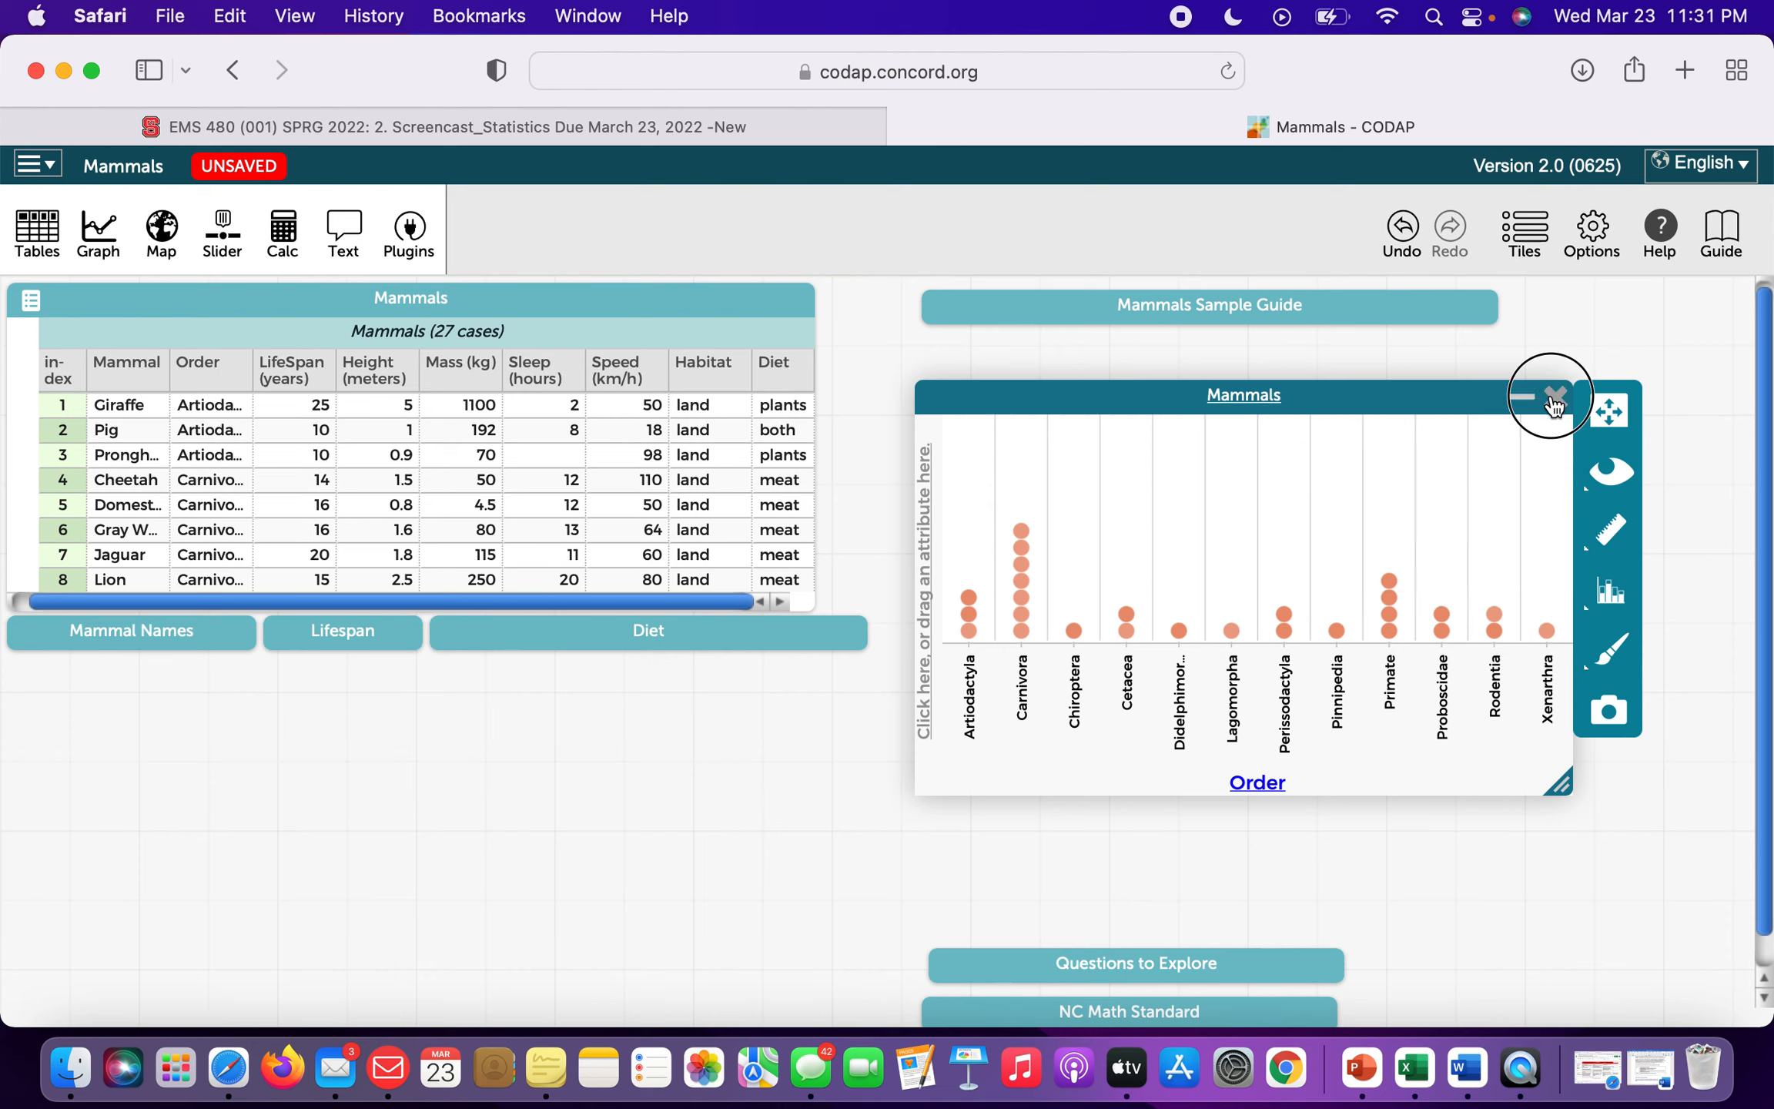
Close the Order dot plot and place a new empty Mammals graph to the right.
{"action": "left_click", "coordinate": [1554, 402]}
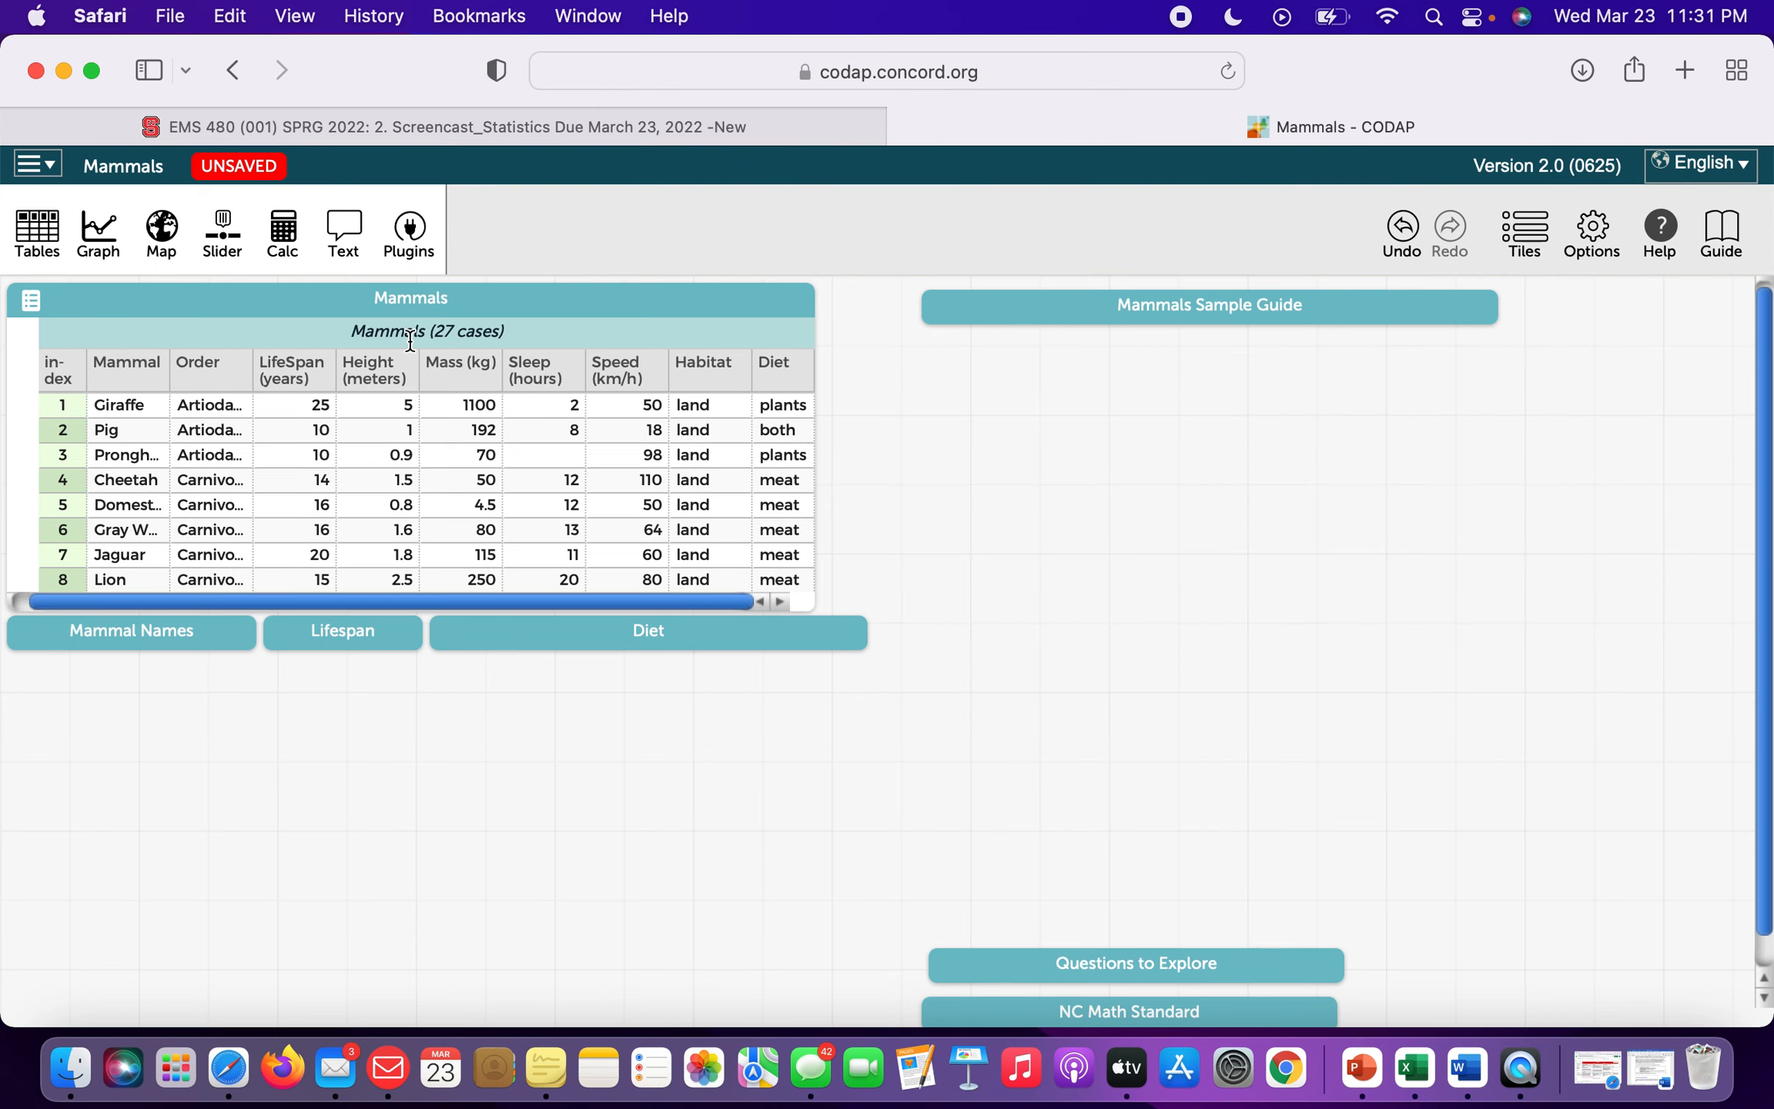
{"action": "left_click", "coordinate": [97, 240]}
{"action": "left_click", "coordinate": [1242, 357]}
{"action": "left_click_drag", "start_coordinate": [1242, 356], "coordinate": [1407, 404]}
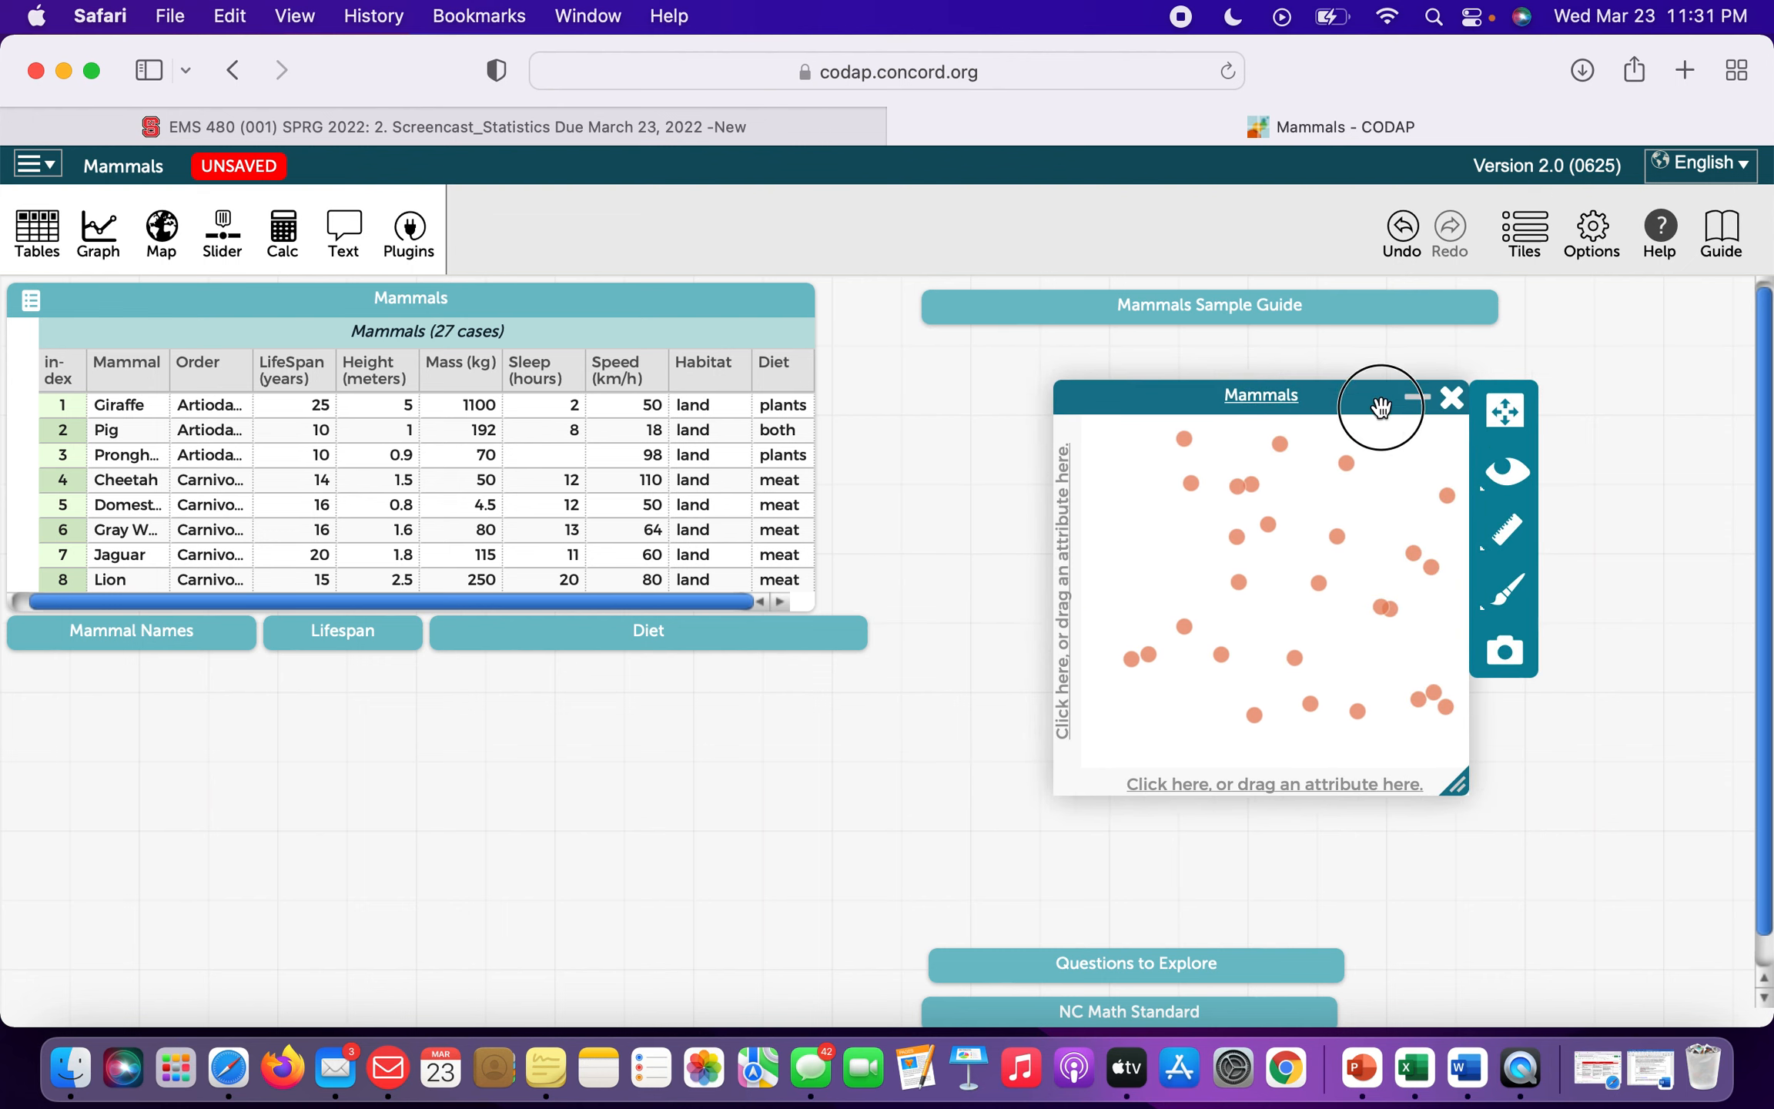
Widen the Mammals table and add a new attribute named 'average height'.
{"action": "left_click_drag", "start_coordinate": [814, 461], "coordinate": [958, 466]}
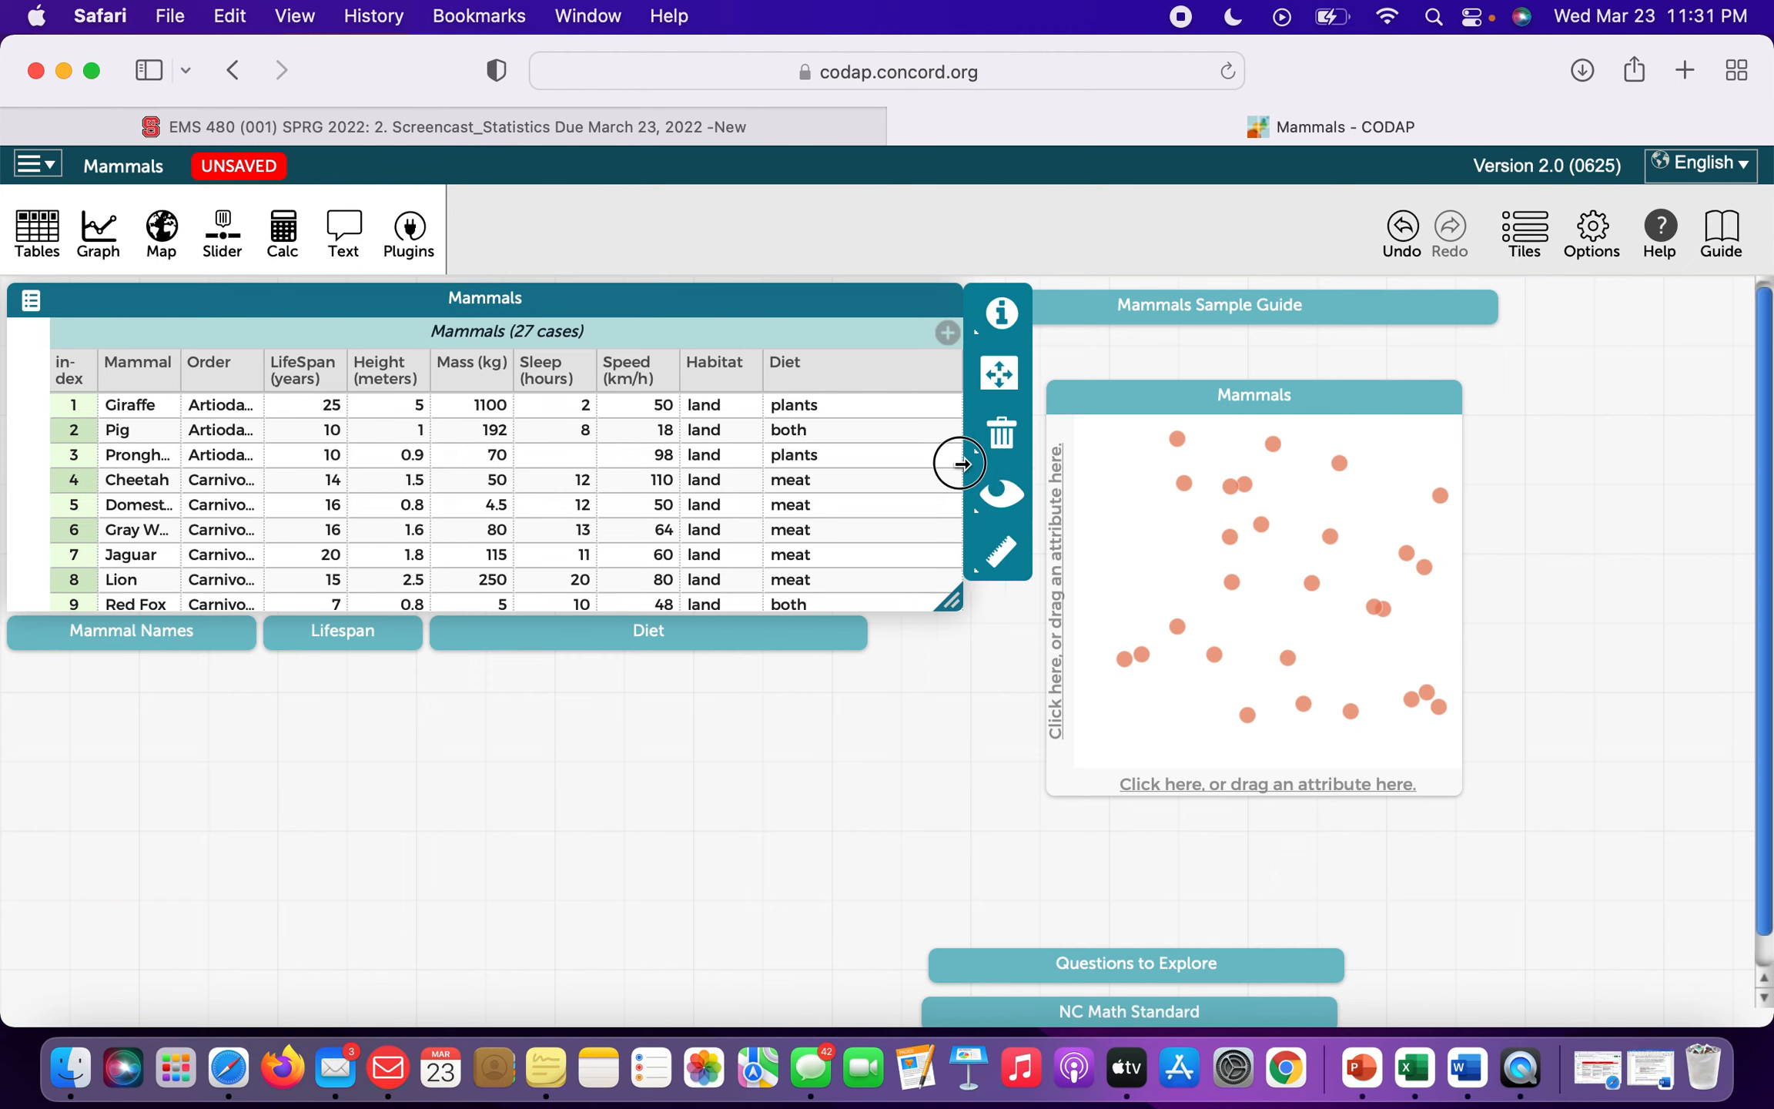
{"action": "left_click", "coordinate": [940, 334]}
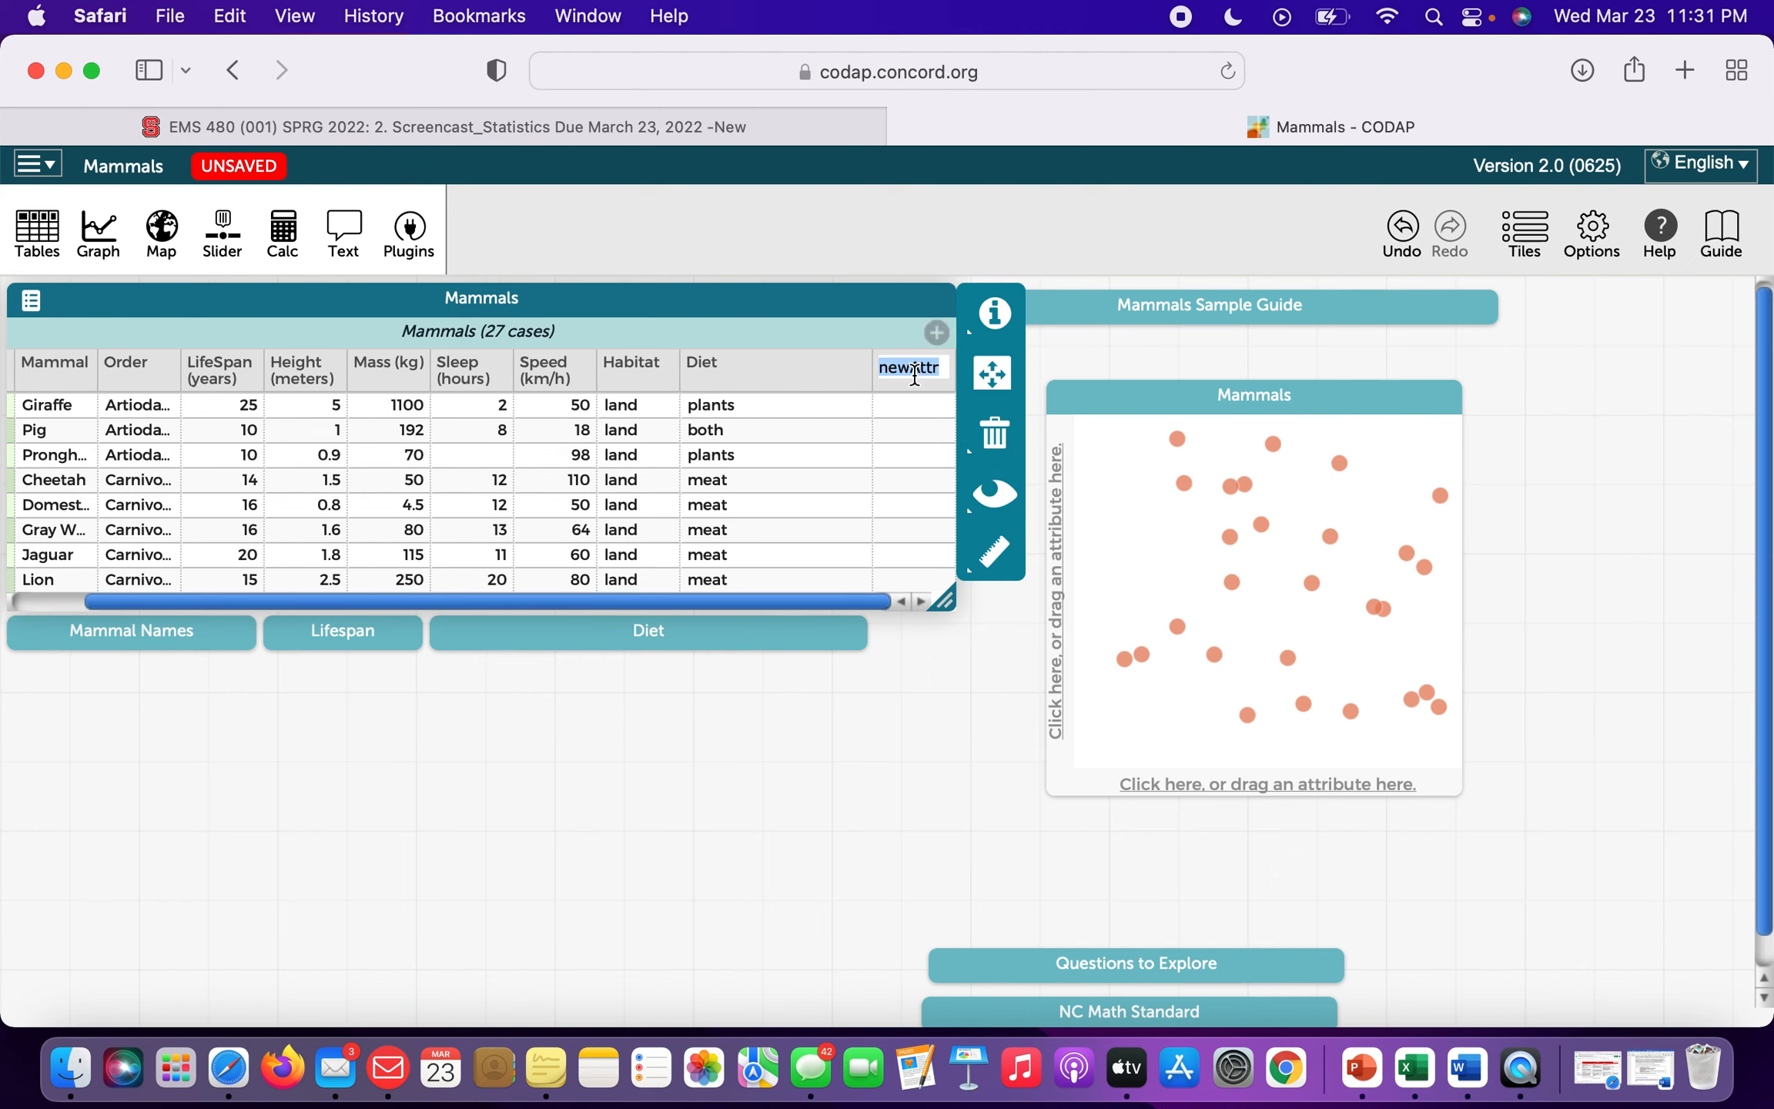
{"action": "type", "text": "a"}
{"action": "type", "text": "verage "}
{"action": "type", "text": "height"}
{"action": "left_click", "coordinate": [918, 400]}
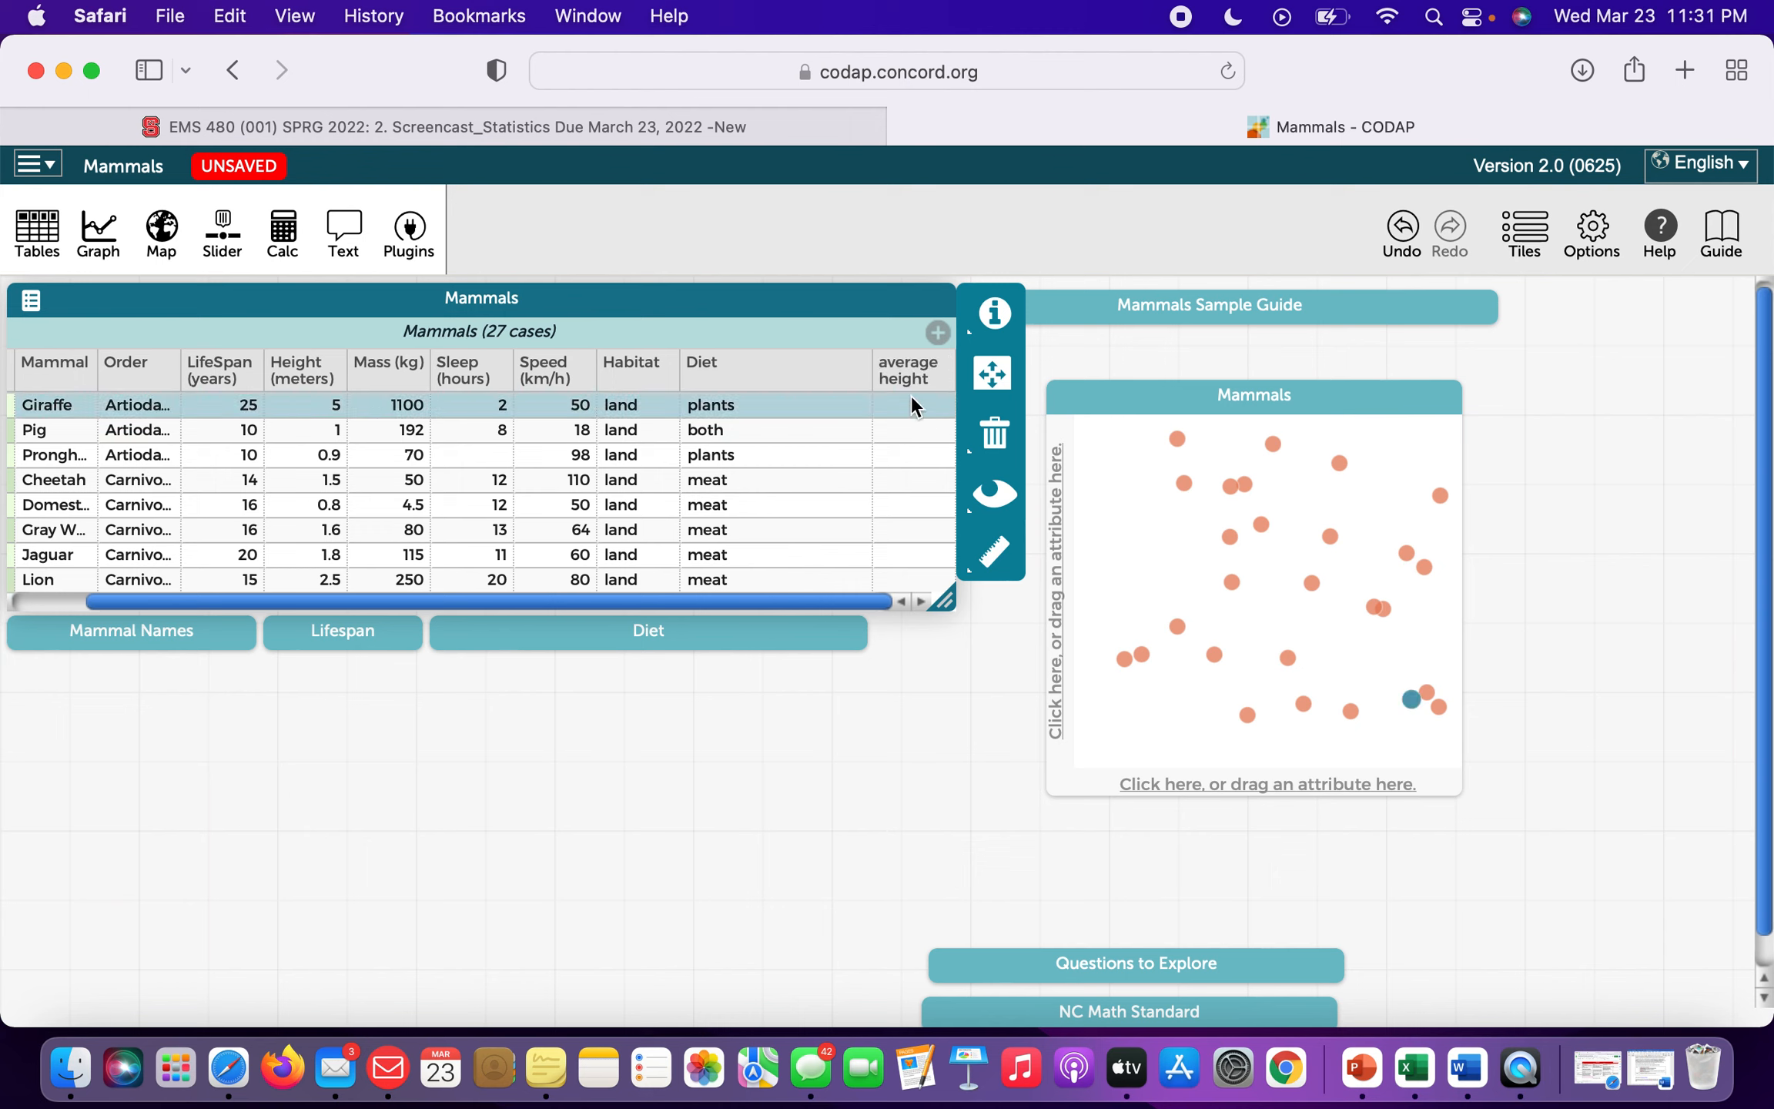
Give average height the formula mean(Height), filling every row with 1.68.
{"action": "left_click", "coordinate": [915, 389]}
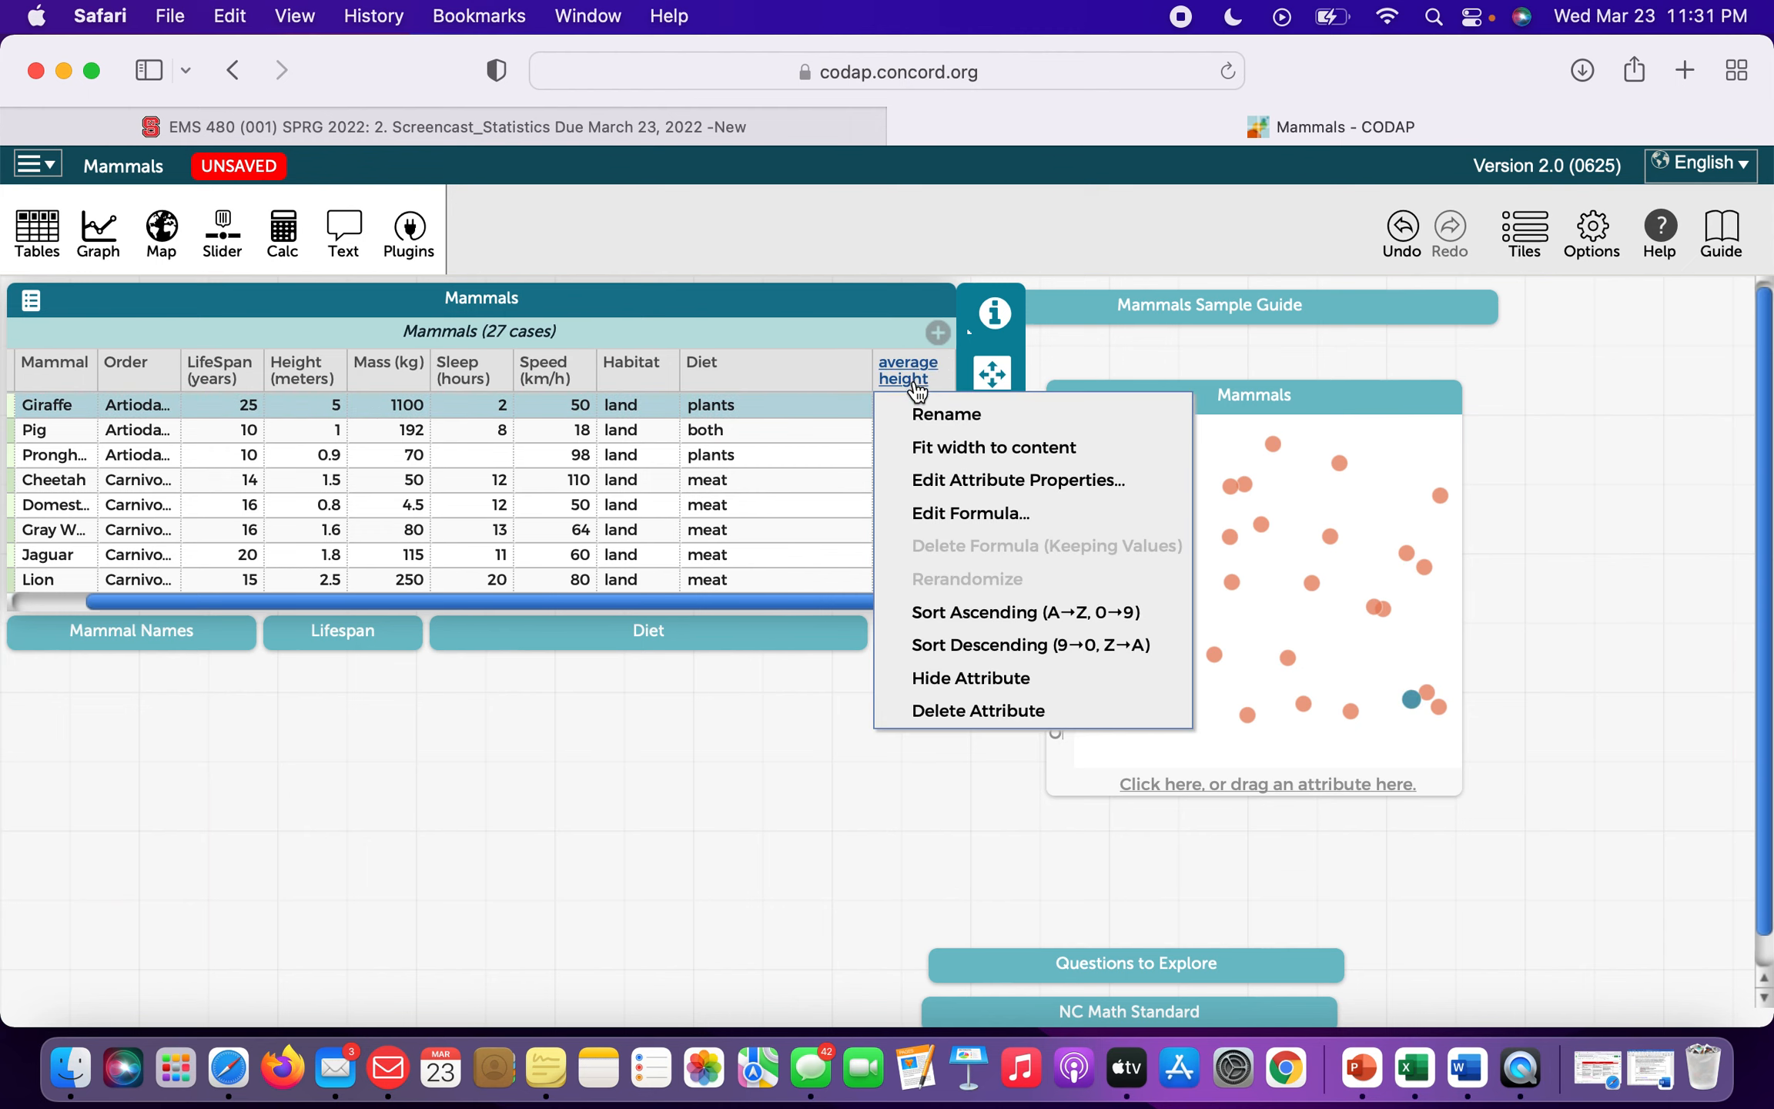
{"action": "left_click", "coordinate": [978, 512]}
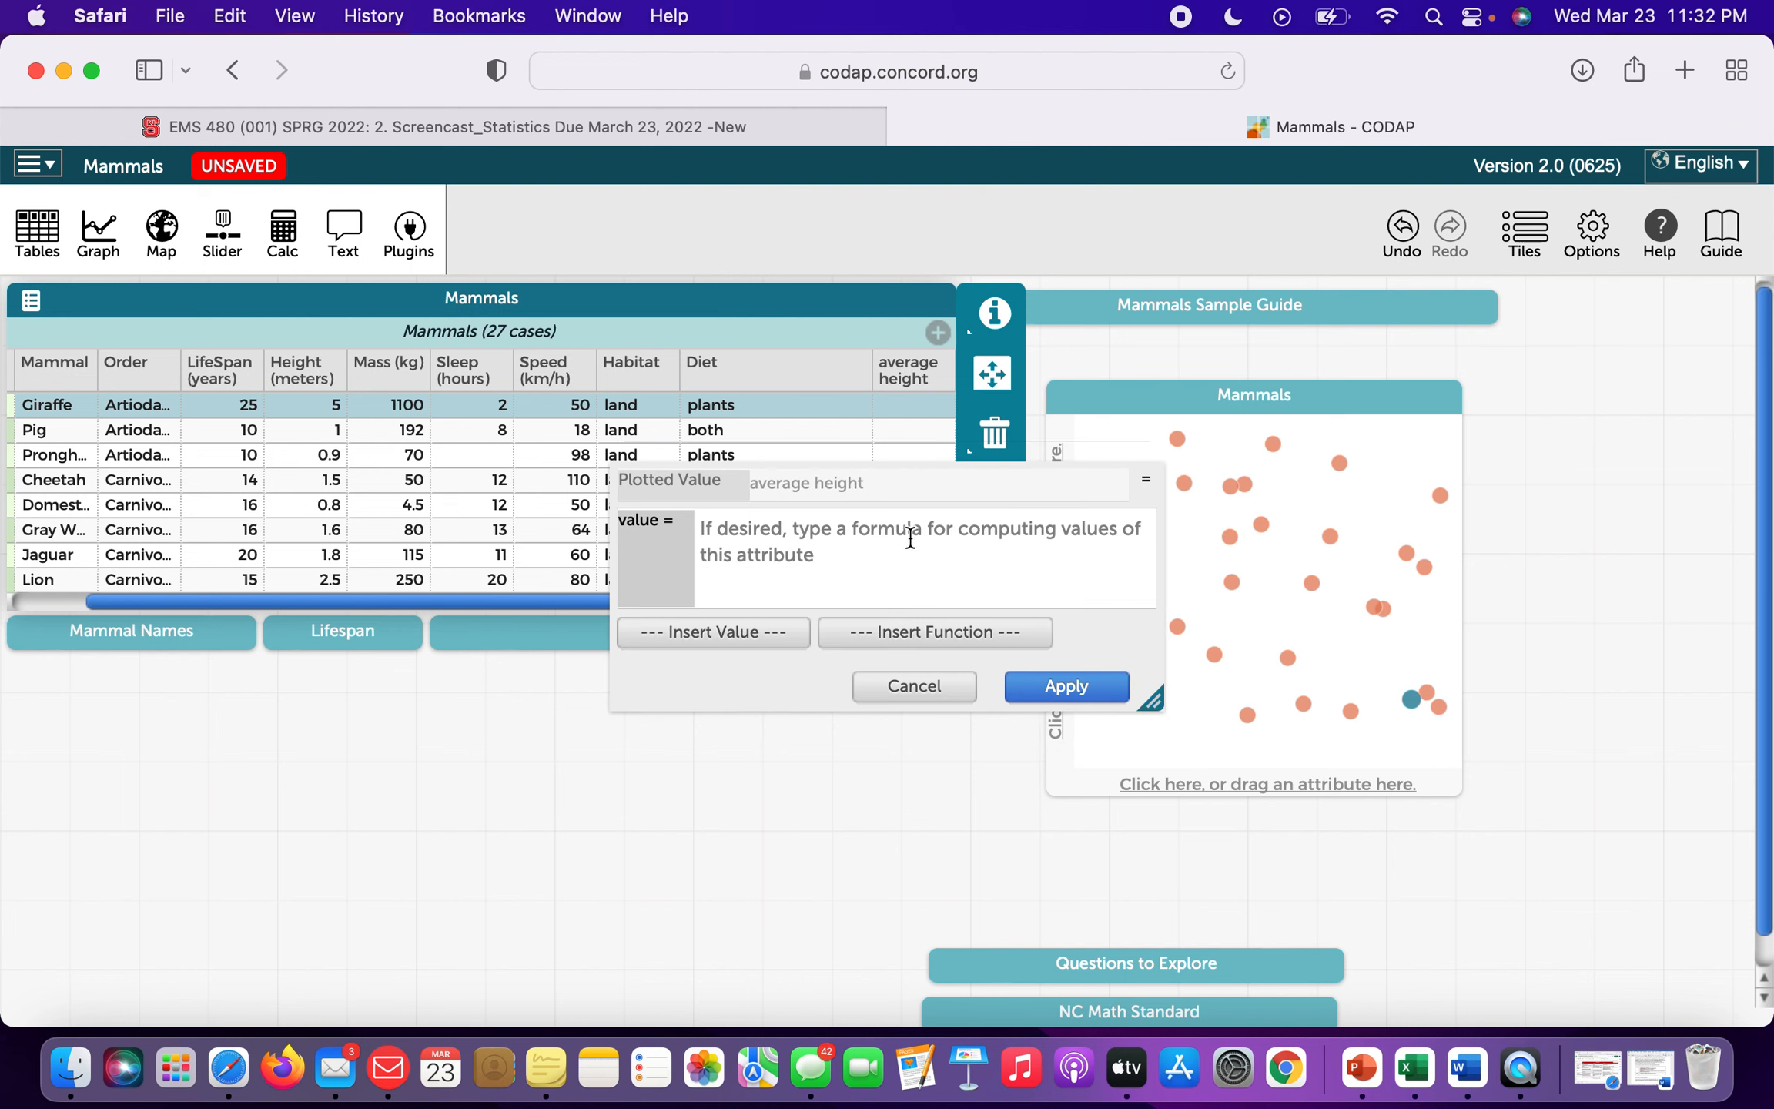
{"action": "left_click", "coordinate": [871, 532]}
{"action": "type", "text": "mean("}
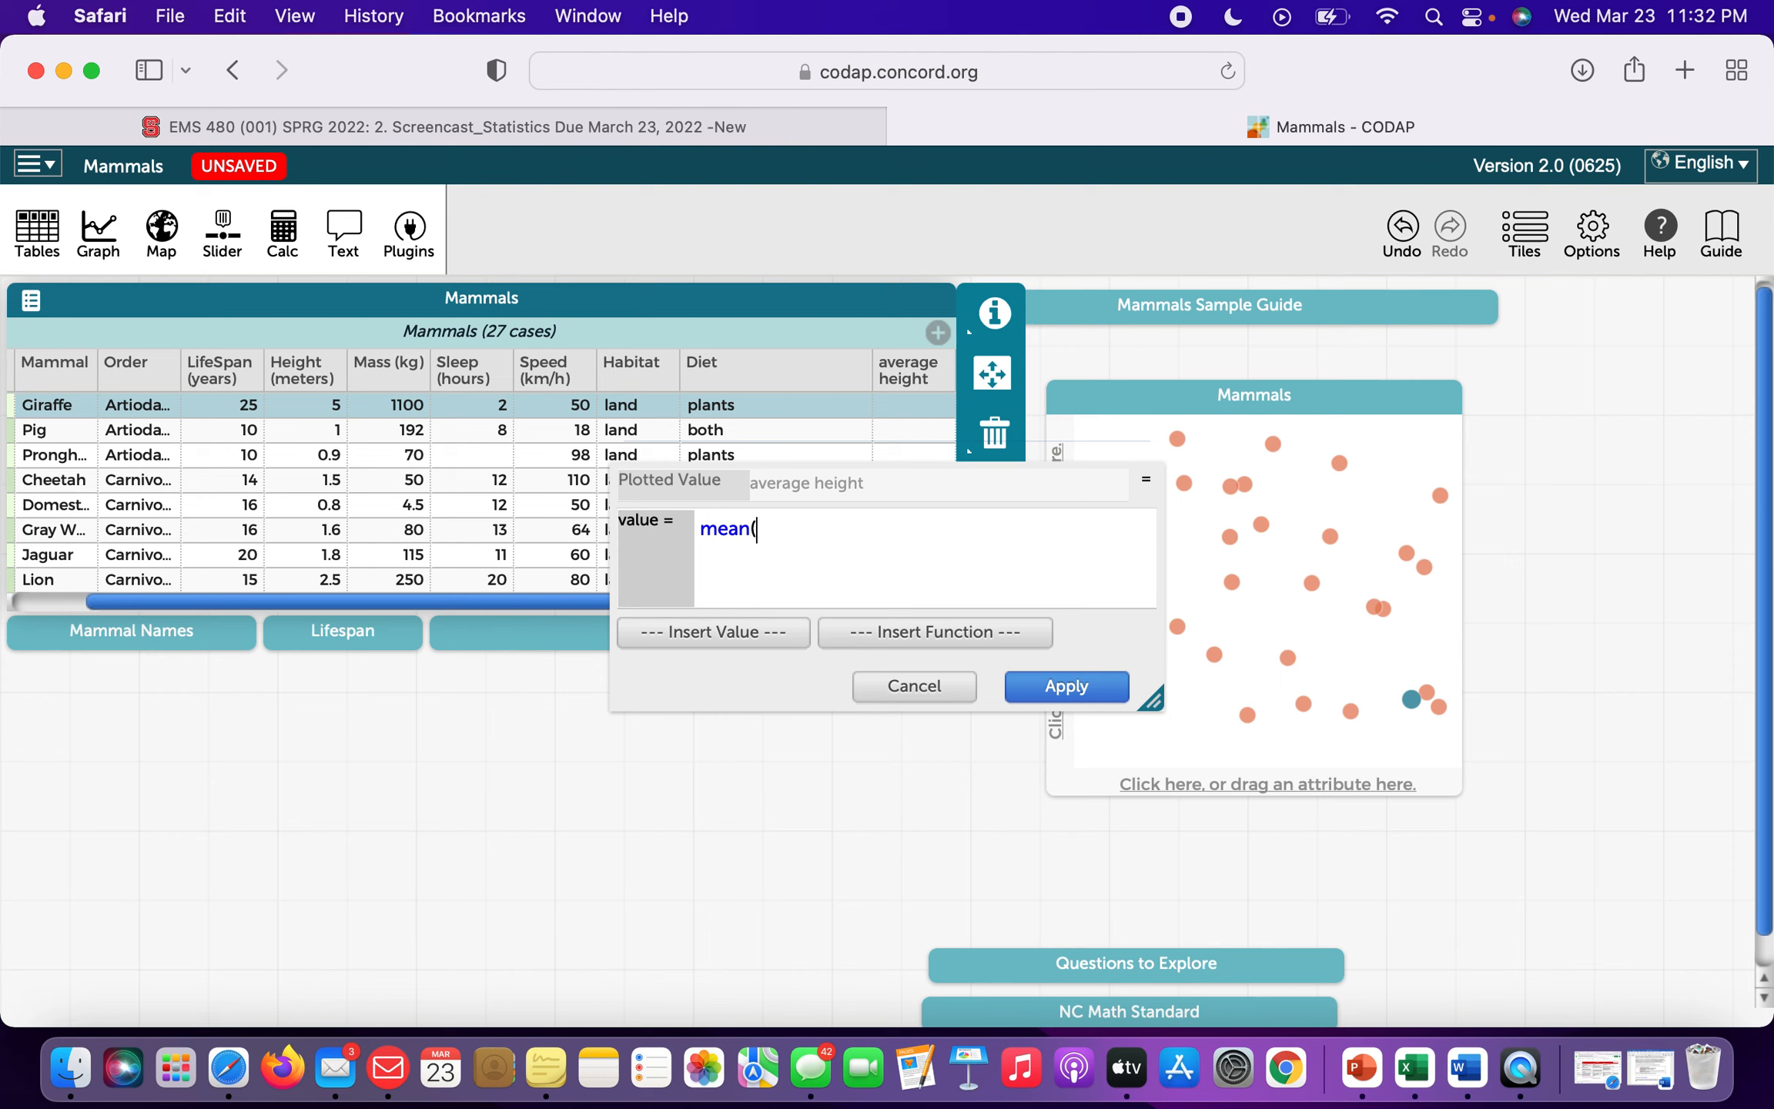
{"action": "type", "text": "H"}
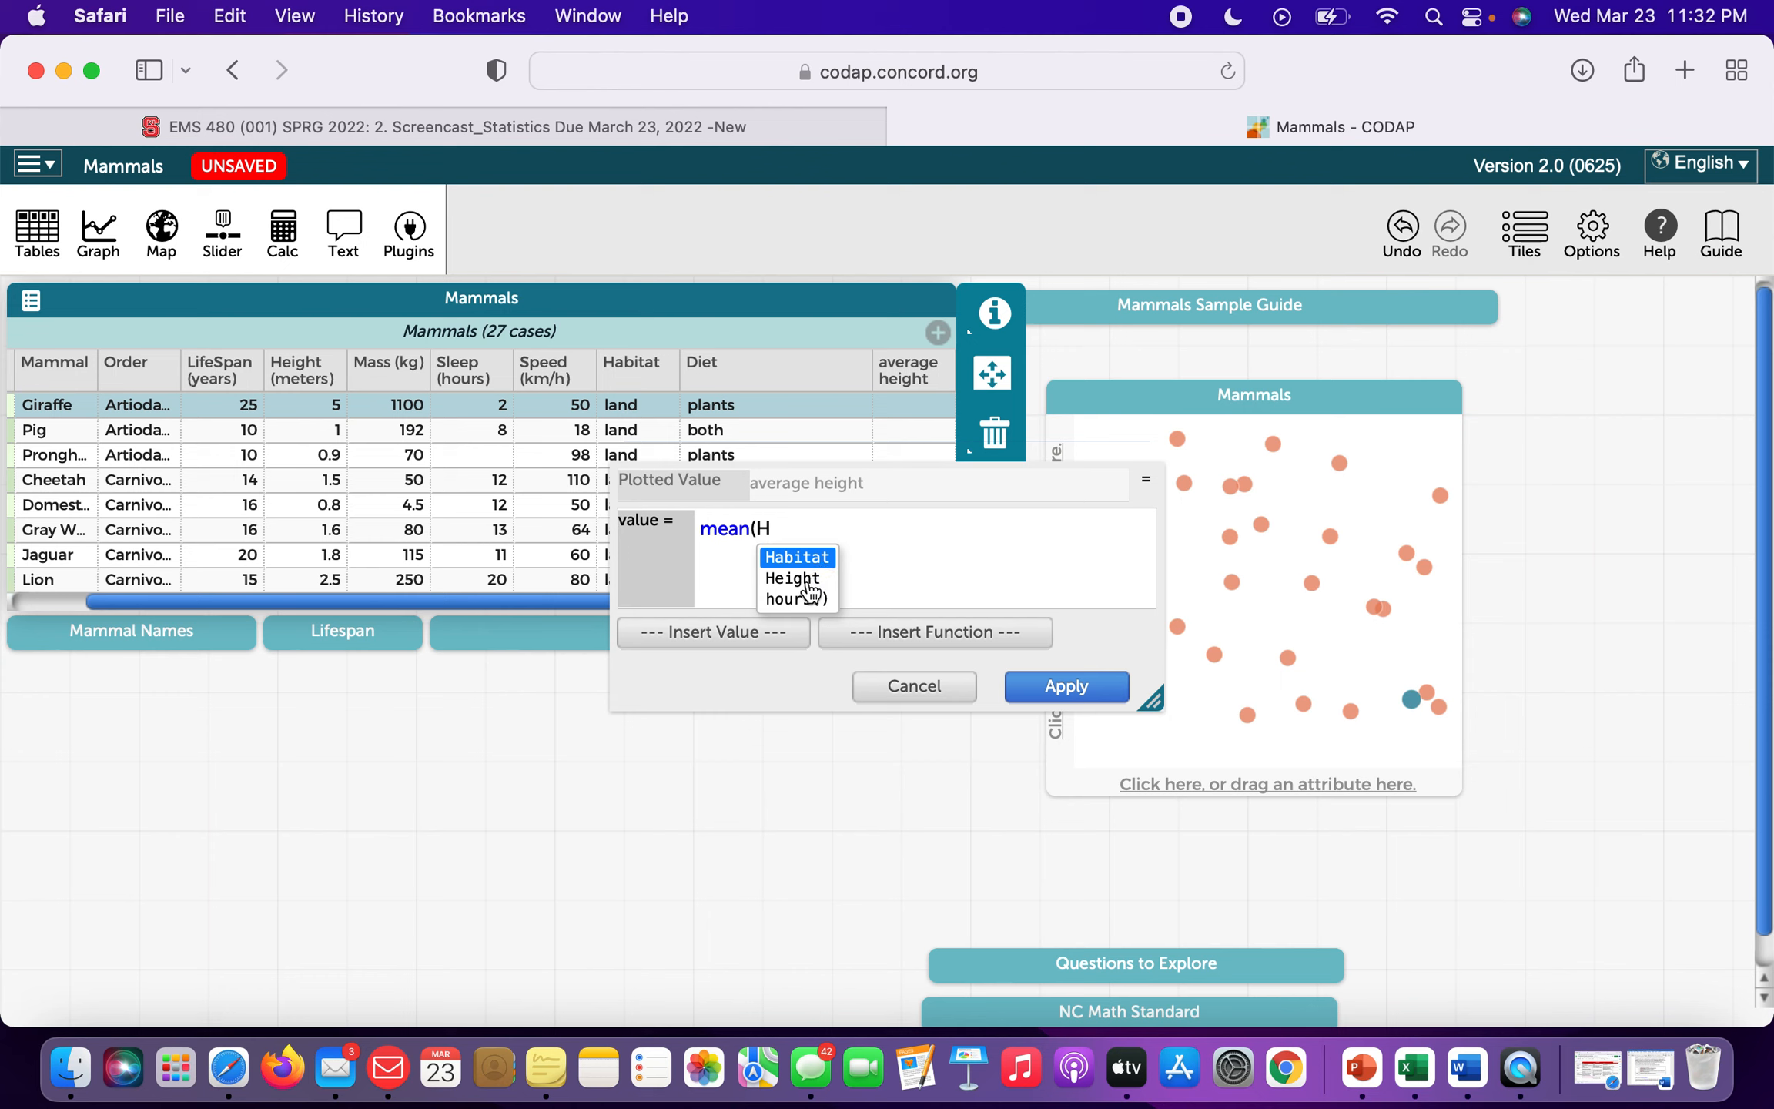
{"action": "left_click", "coordinate": [807, 583]}
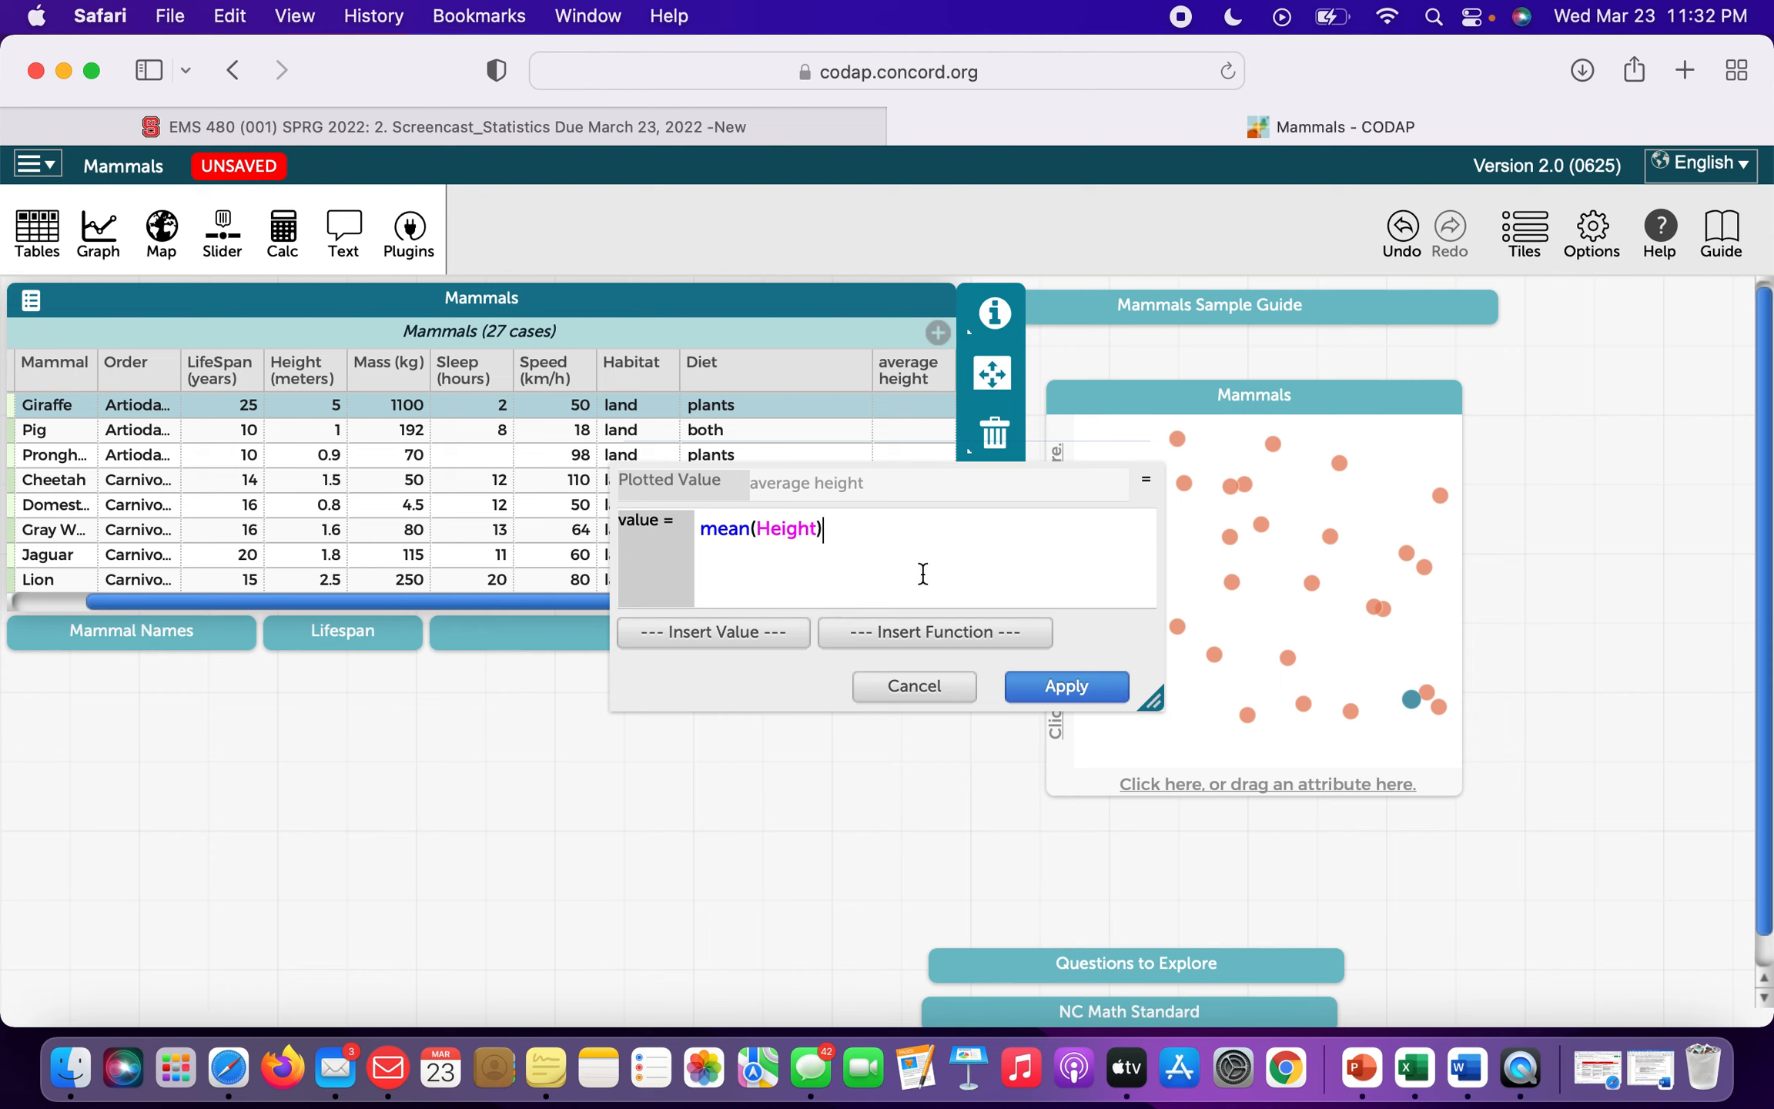
{"action": "left_click", "coordinate": [1070, 695]}
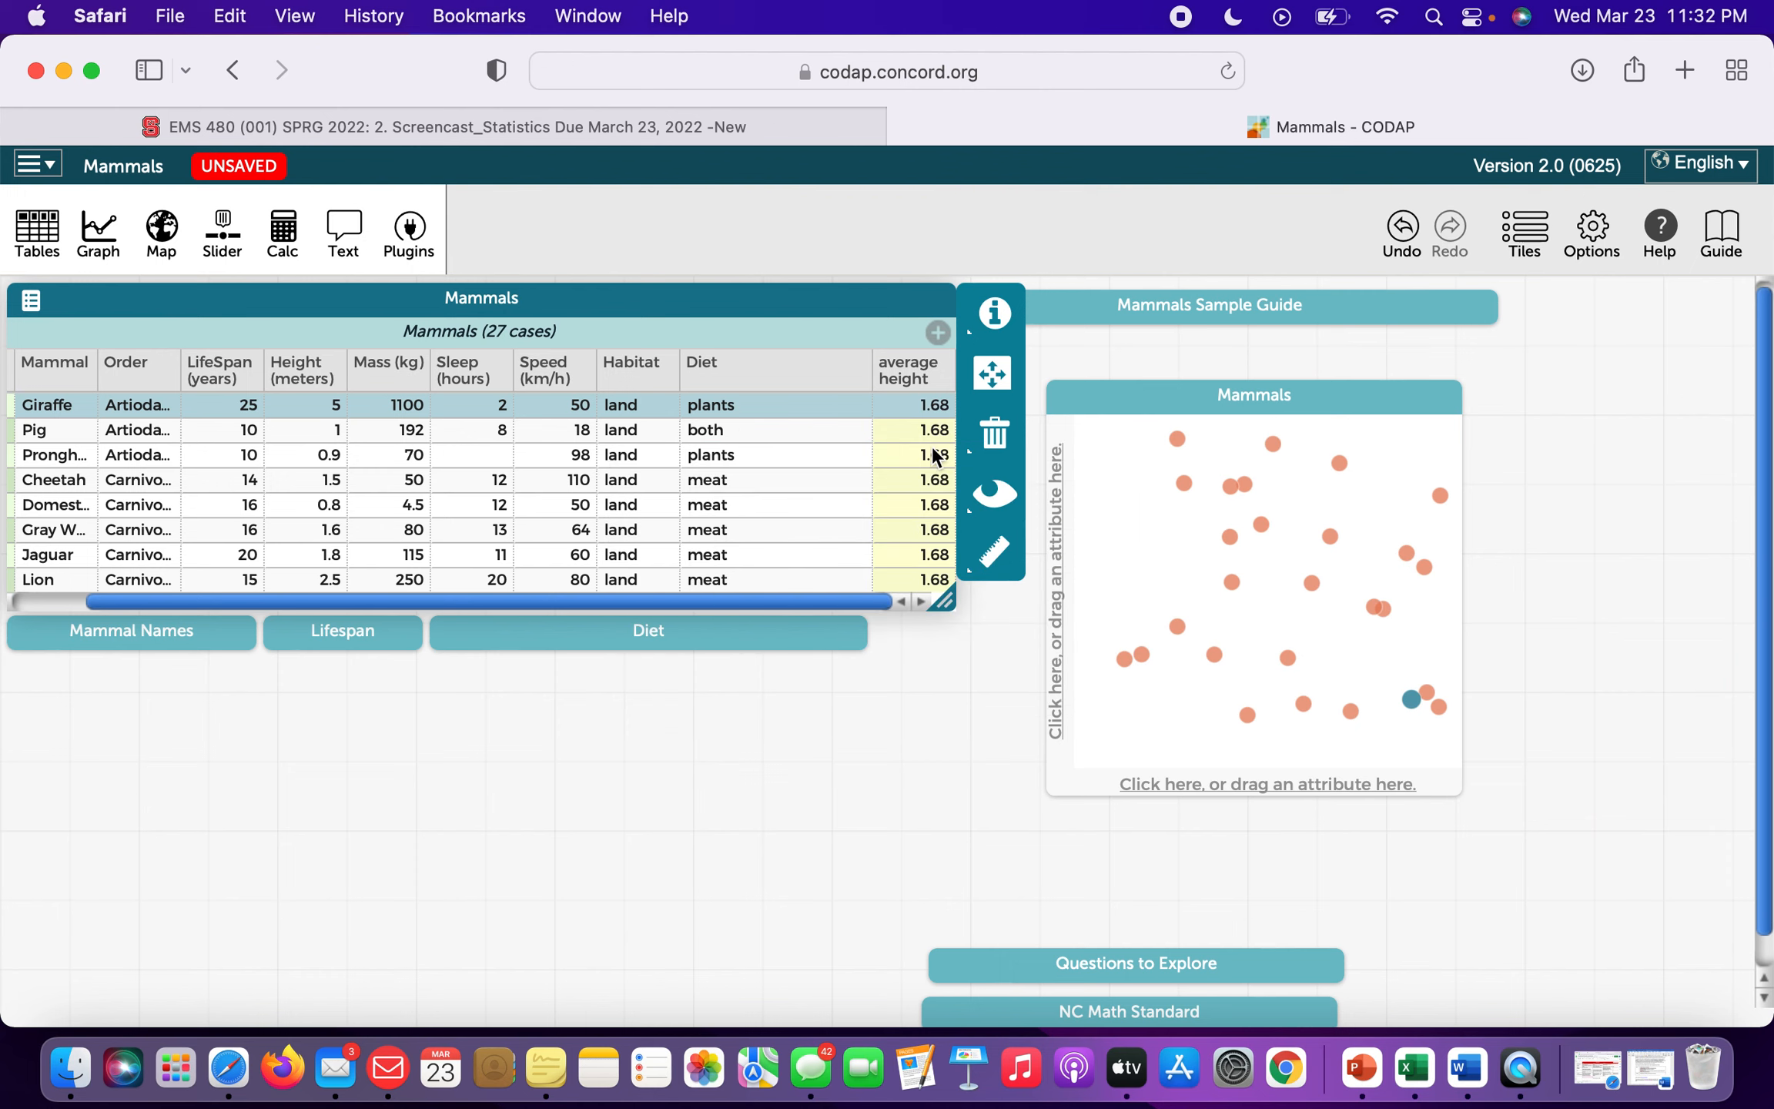
Put the average height attribute on the graph's x-axis.
{"action": "left_click", "coordinate": [937, 514]}
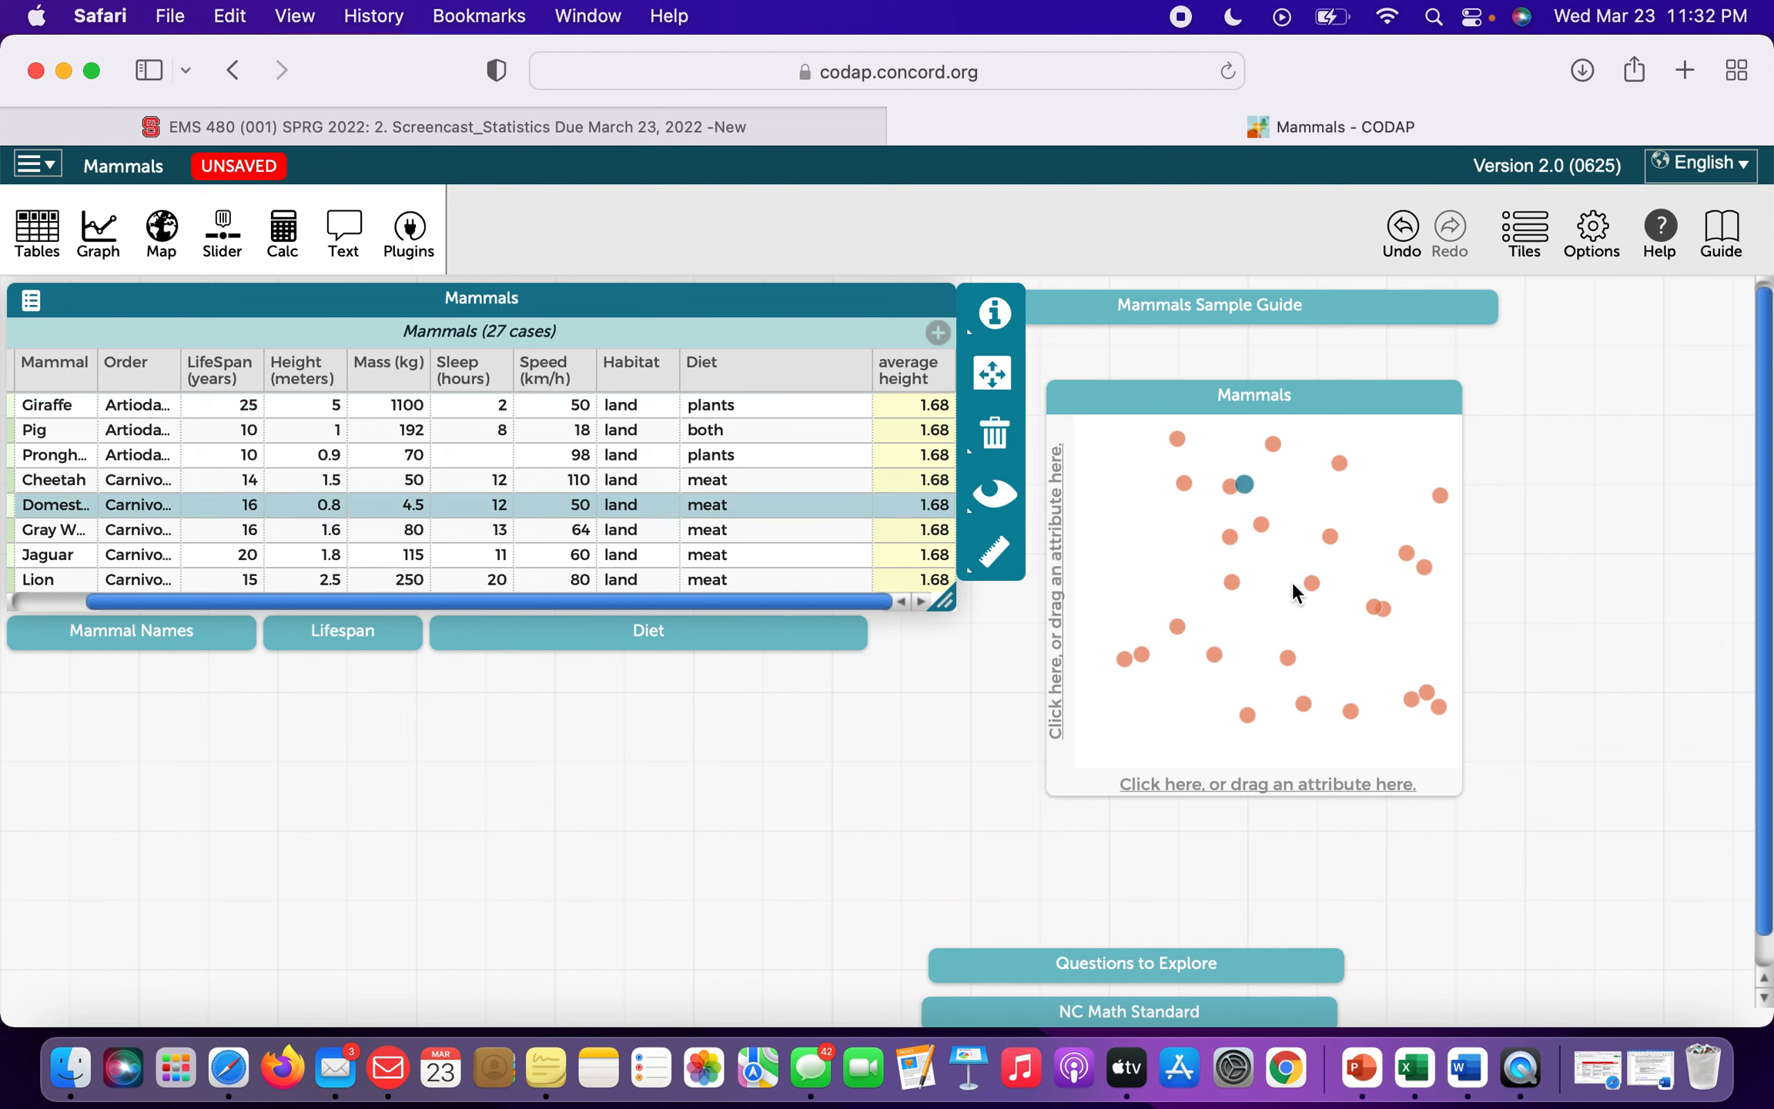
{"action": "left_click", "coordinate": [1295, 585]}
{"action": "left_click", "coordinate": [911, 377]}
{"action": "left_click_drag", "start_coordinate": [910, 377], "coordinate": [1178, 779]}
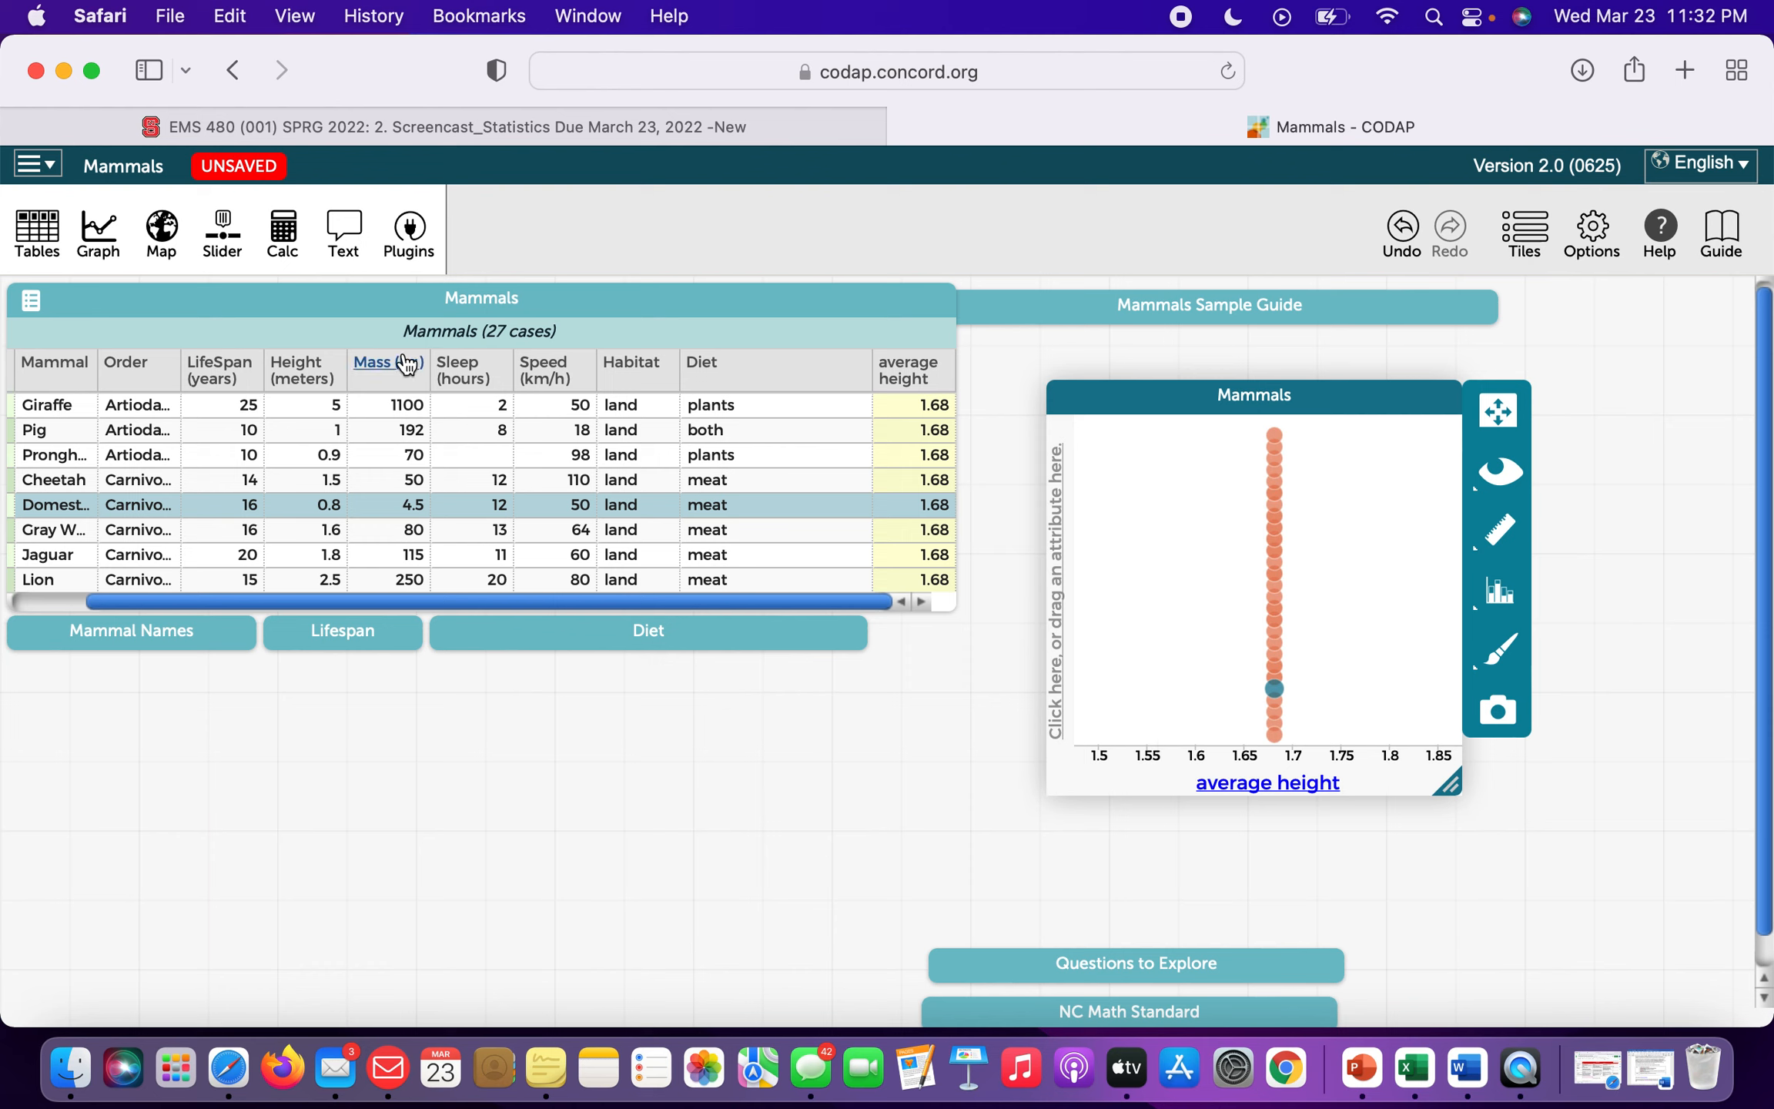
Add Height (meters) as a colour legend, move it to the y-axis, then close the graph.
{"action": "left_click", "coordinate": [299, 379]}
{"action": "left_click_drag", "start_coordinate": [299, 378], "coordinate": [1188, 590]}
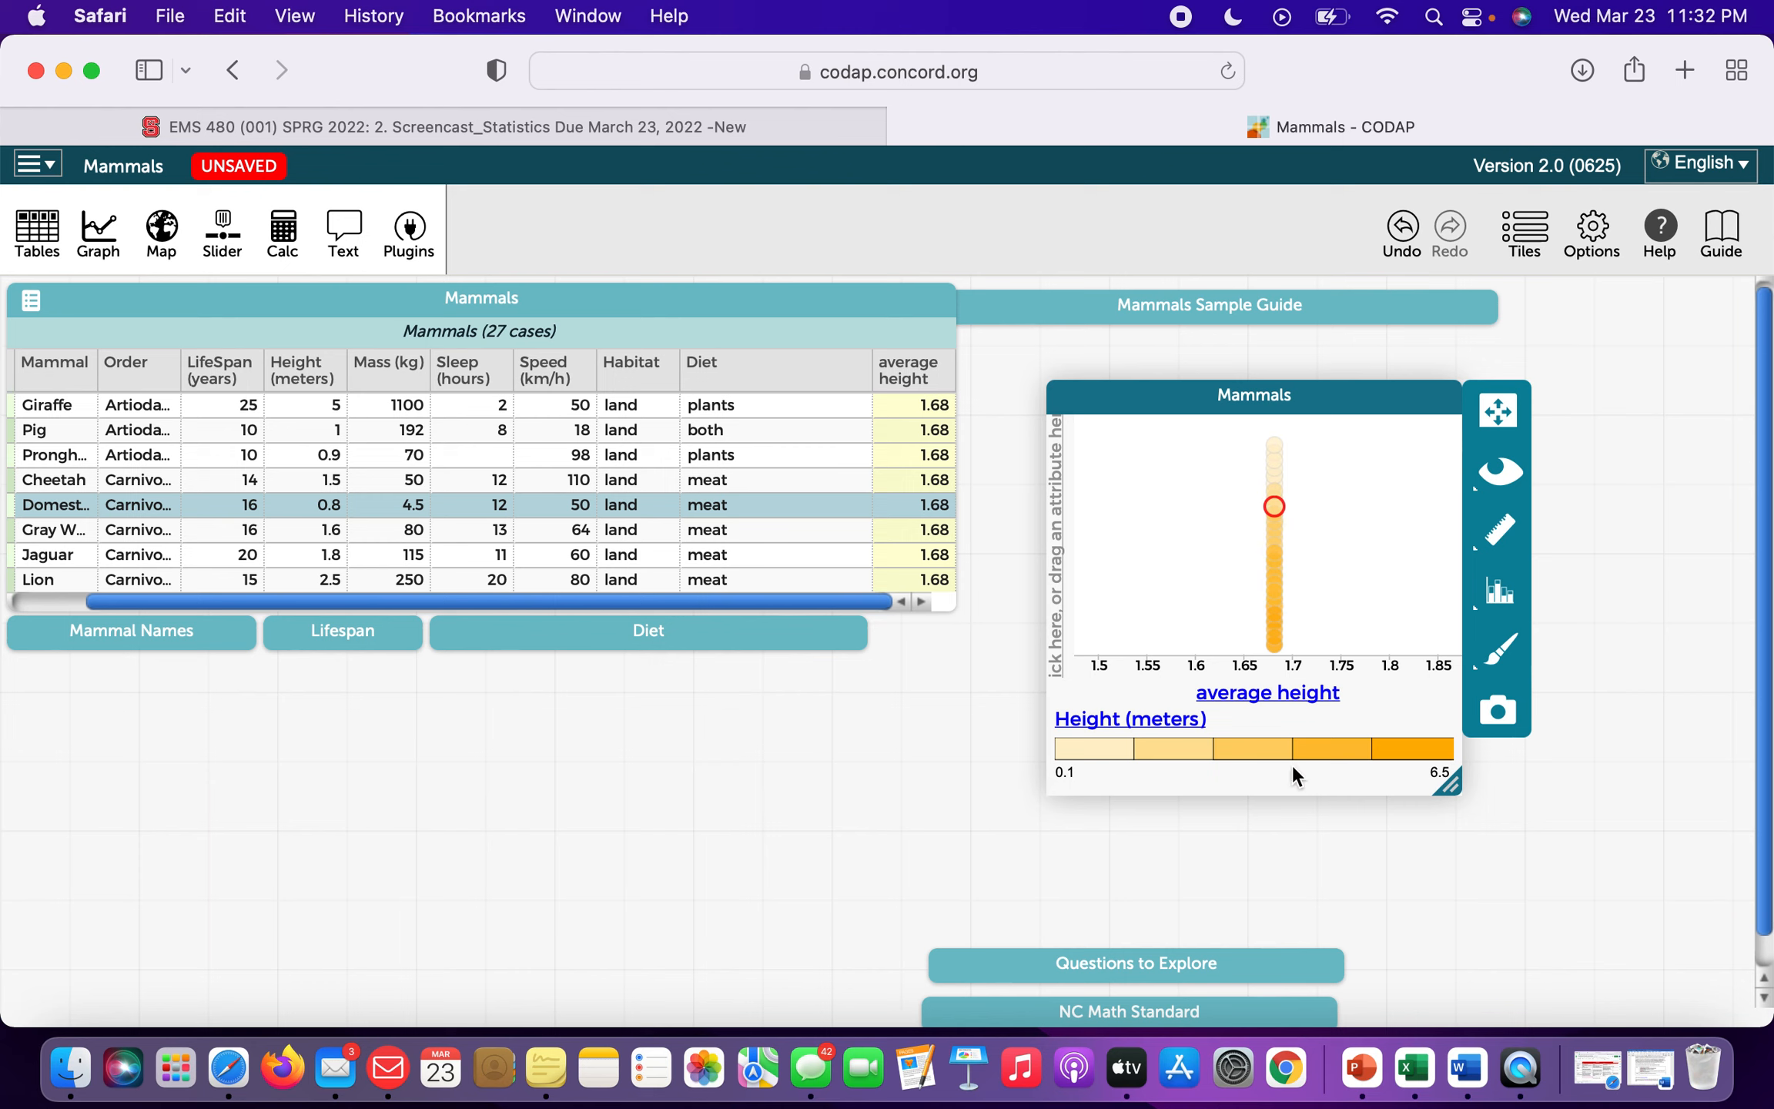
{"action": "left_click_drag", "start_coordinate": [1137, 722], "coordinate": [1082, 600]}
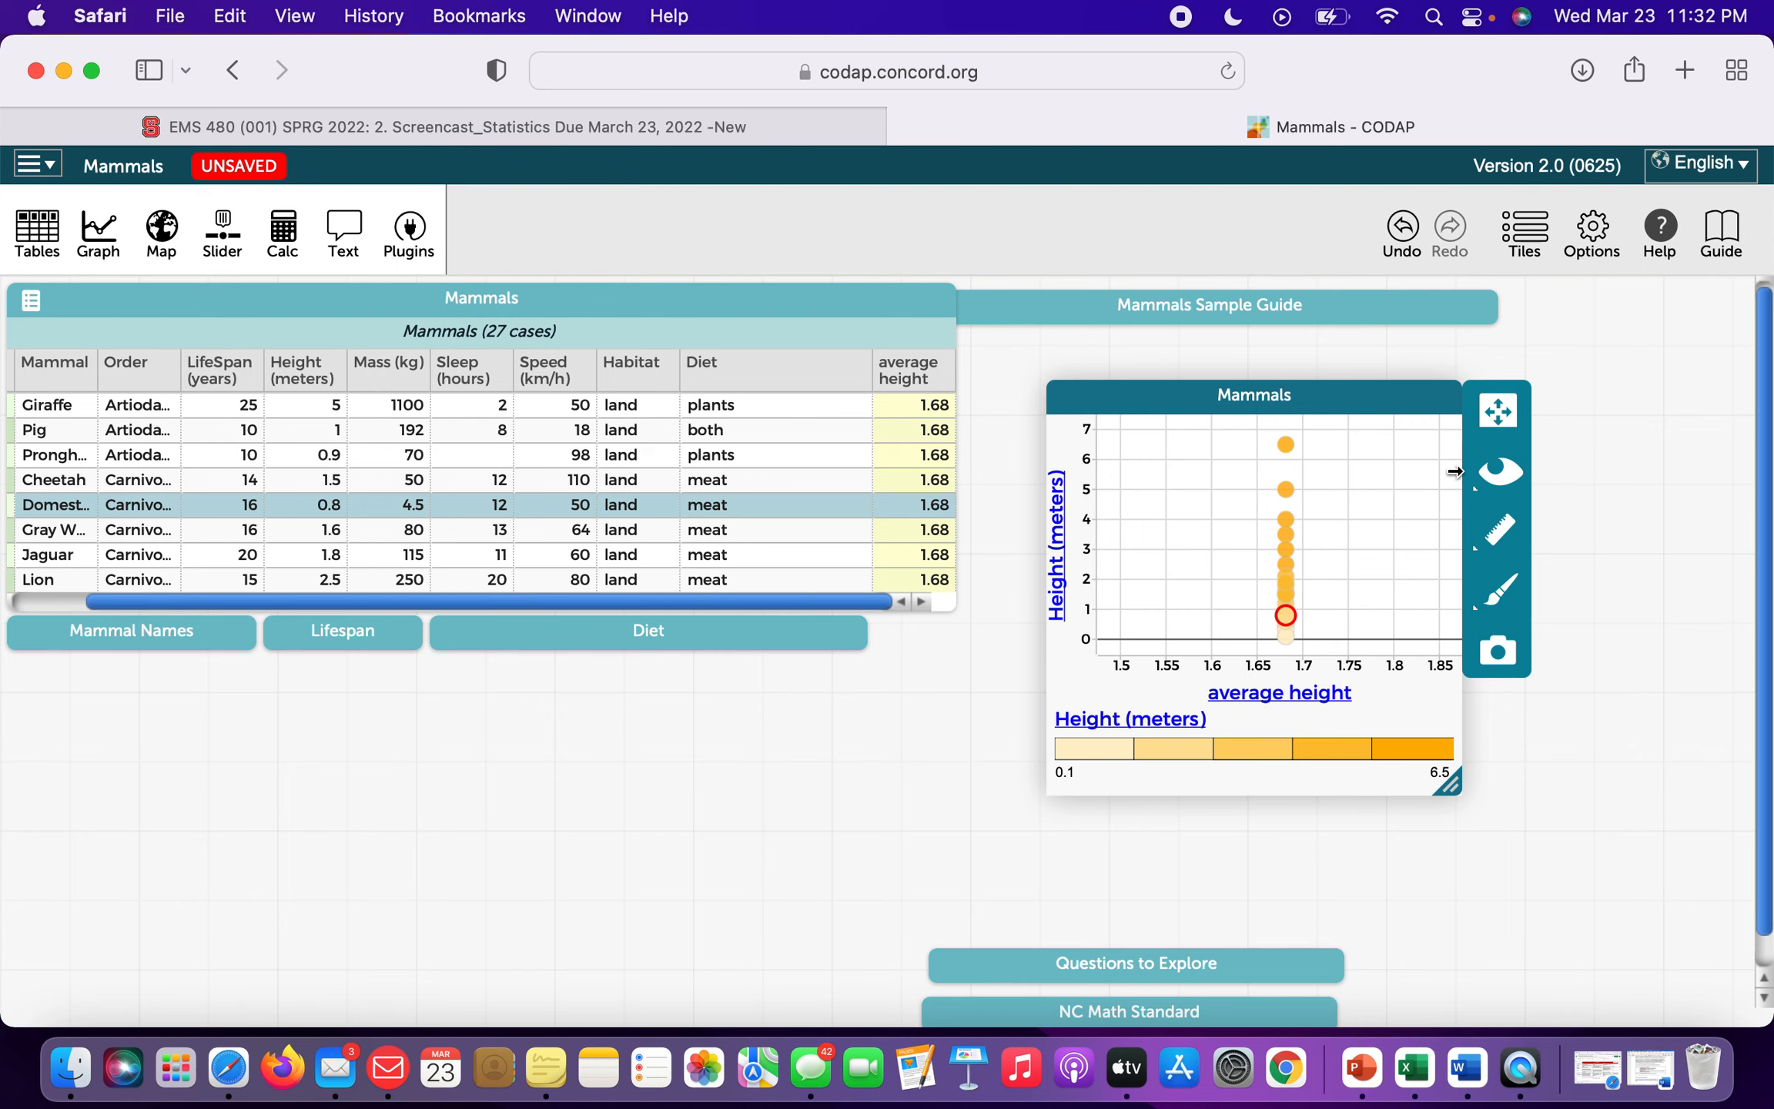
{"action": "left_click", "coordinate": [1443, 400]}
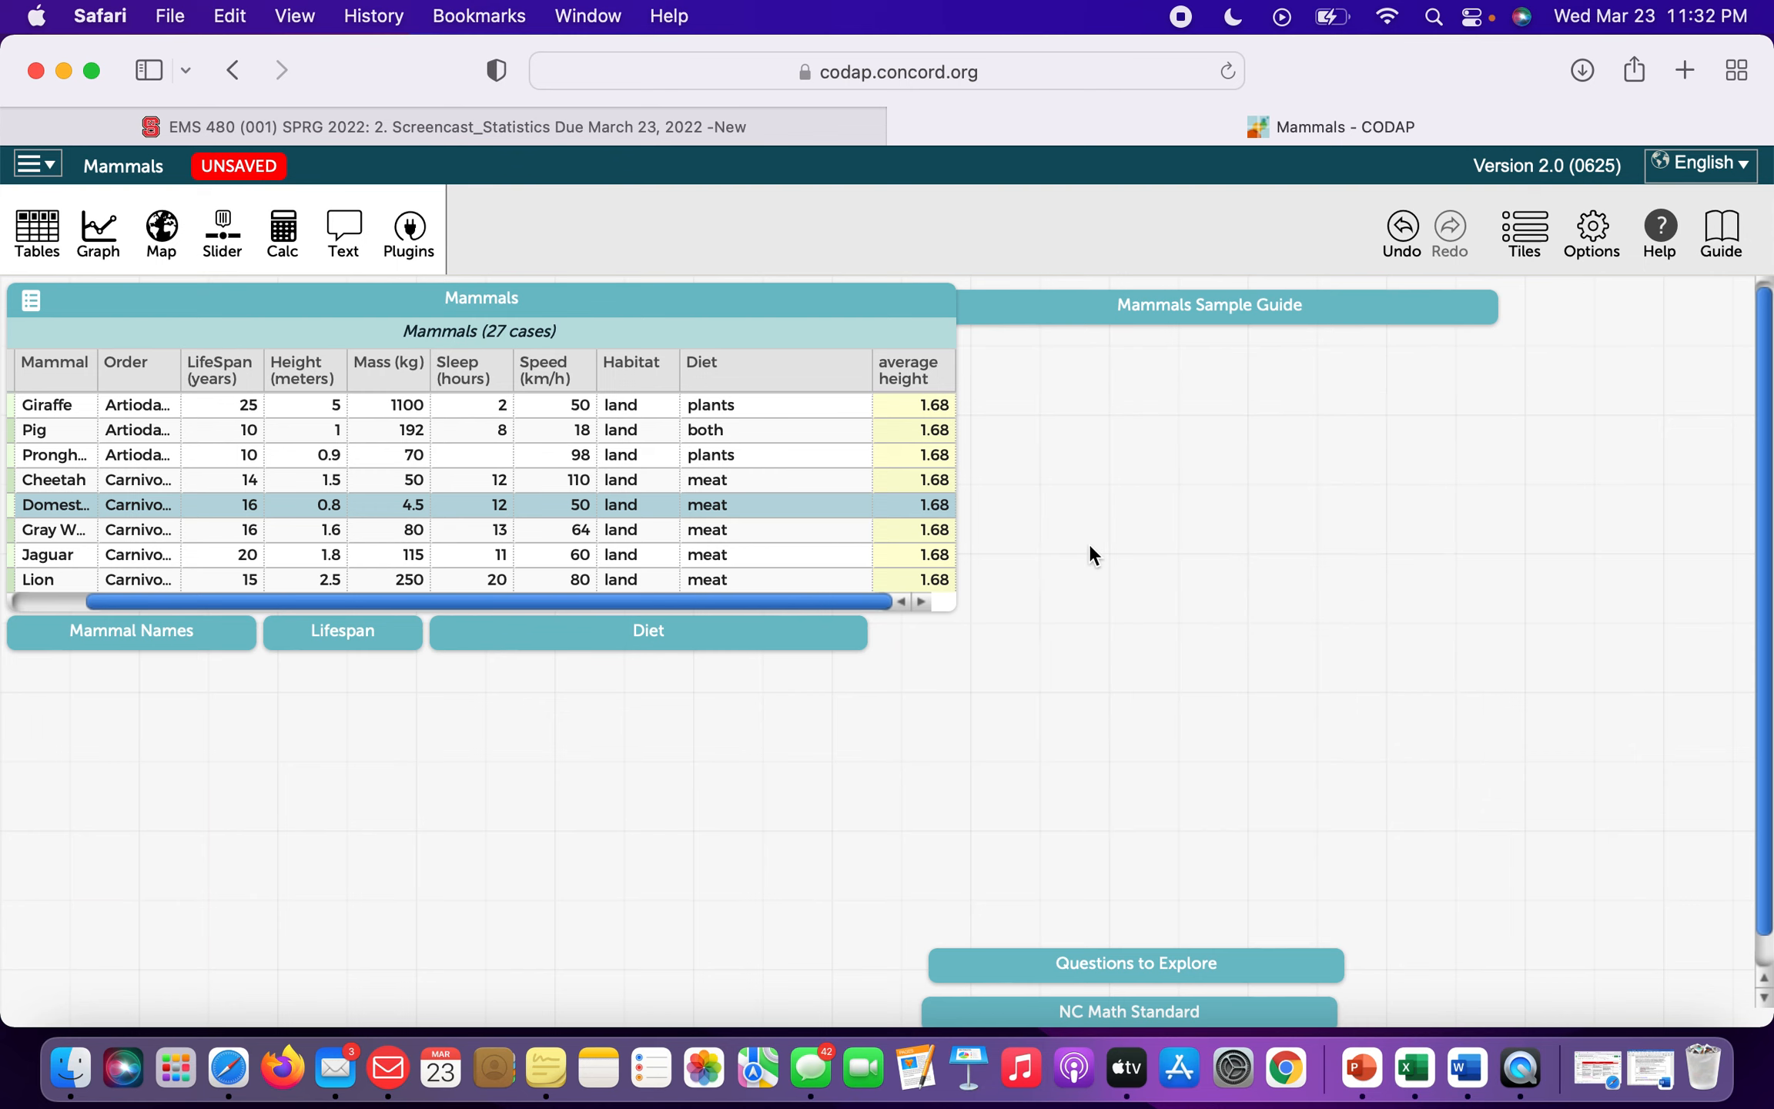
Move the Questions to Explore tile up beside the table and expand it to read question 1.
{"action": "scroll", "coordinate": [1089, 546], "scroll_direction": "down", "scroll_amount": 1}
{"action": "mouse_move", "coordinate": [1174, 933]}
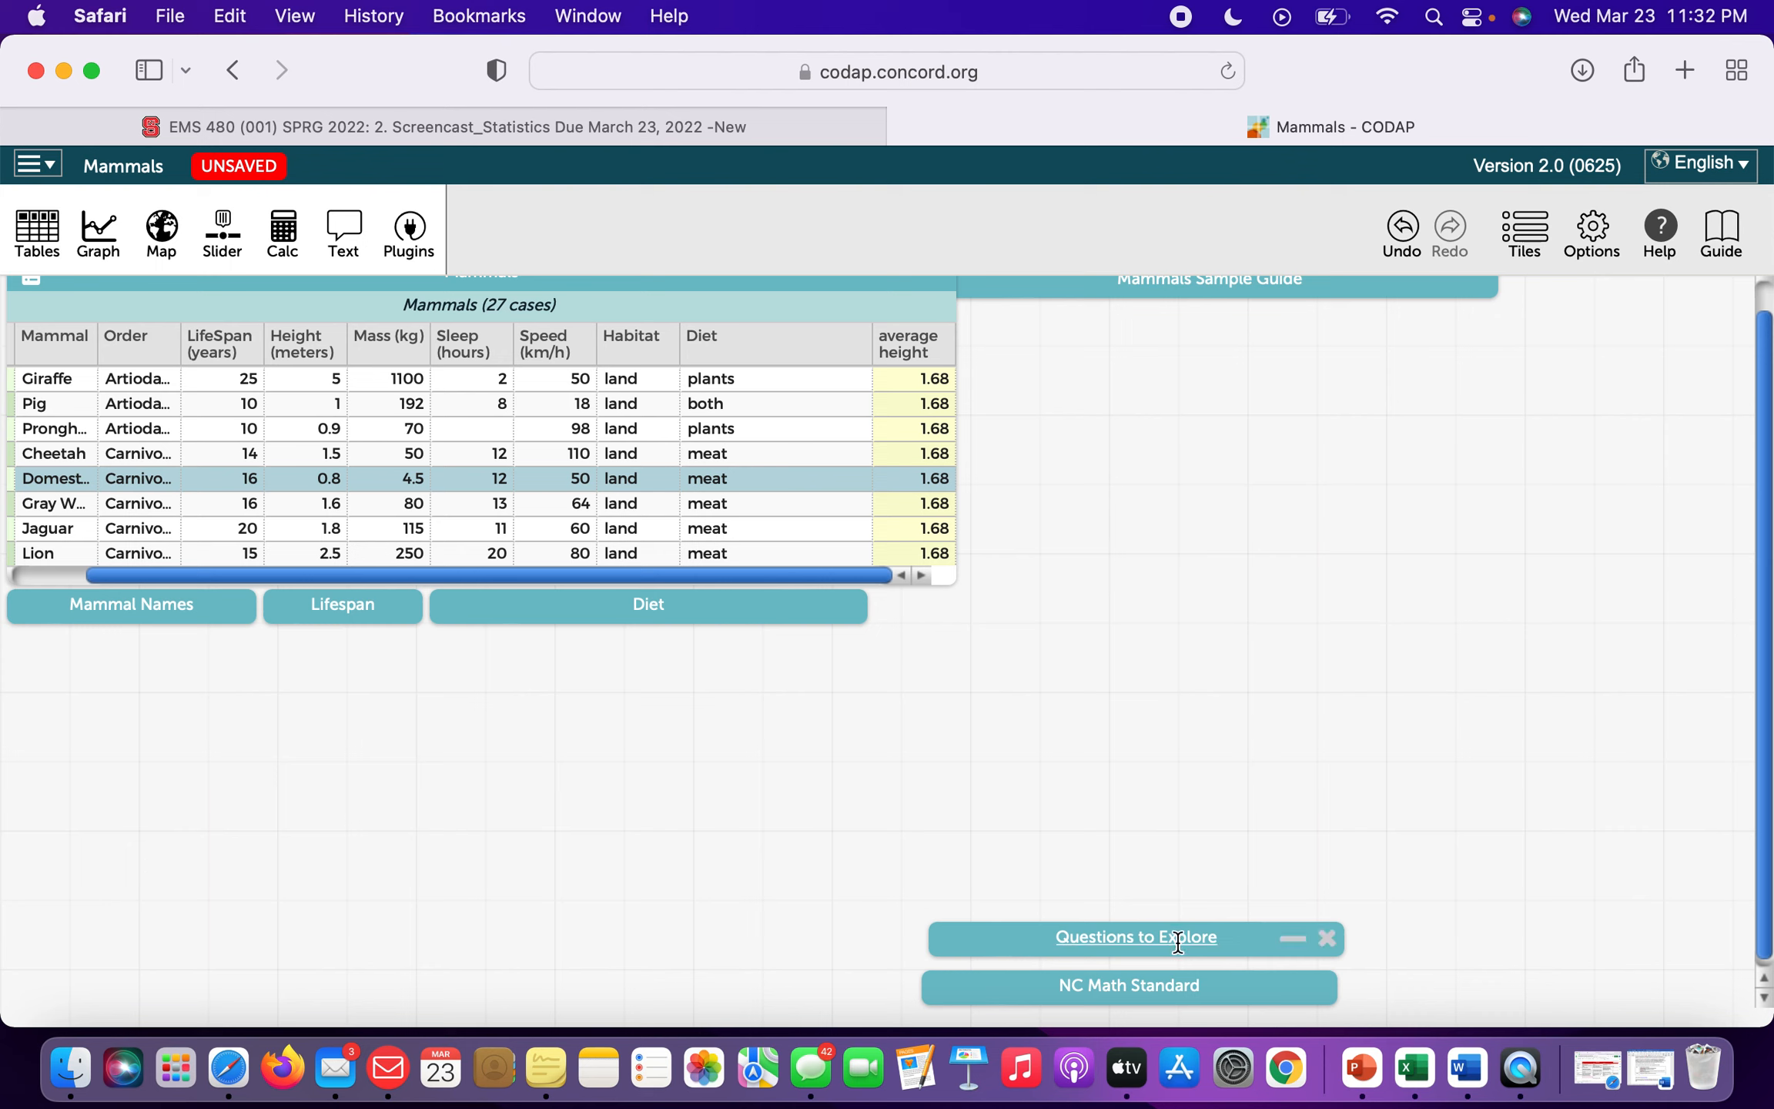
{"action": "left_click_drag", "start_coordinate": [1234, 935], "coordinate": [1319, 465]}
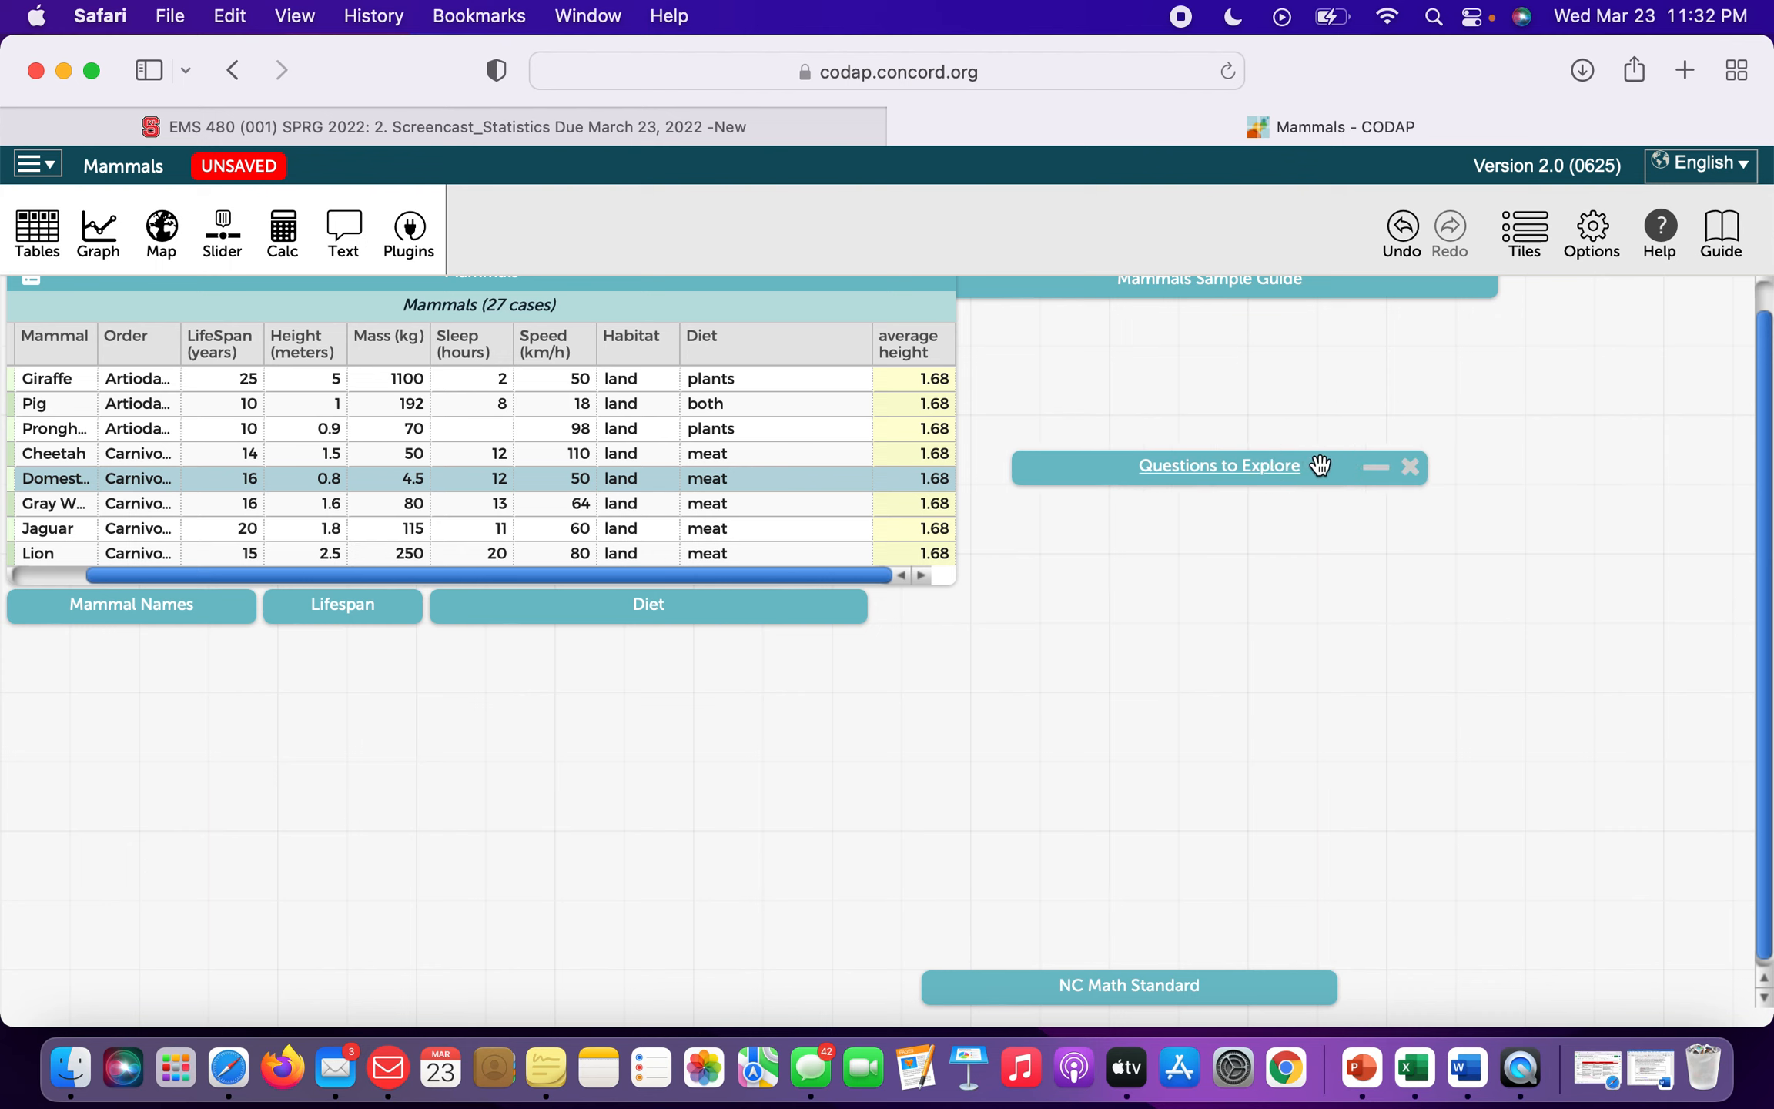
{"action": "left_click", "coordinate": [1376, 468]}
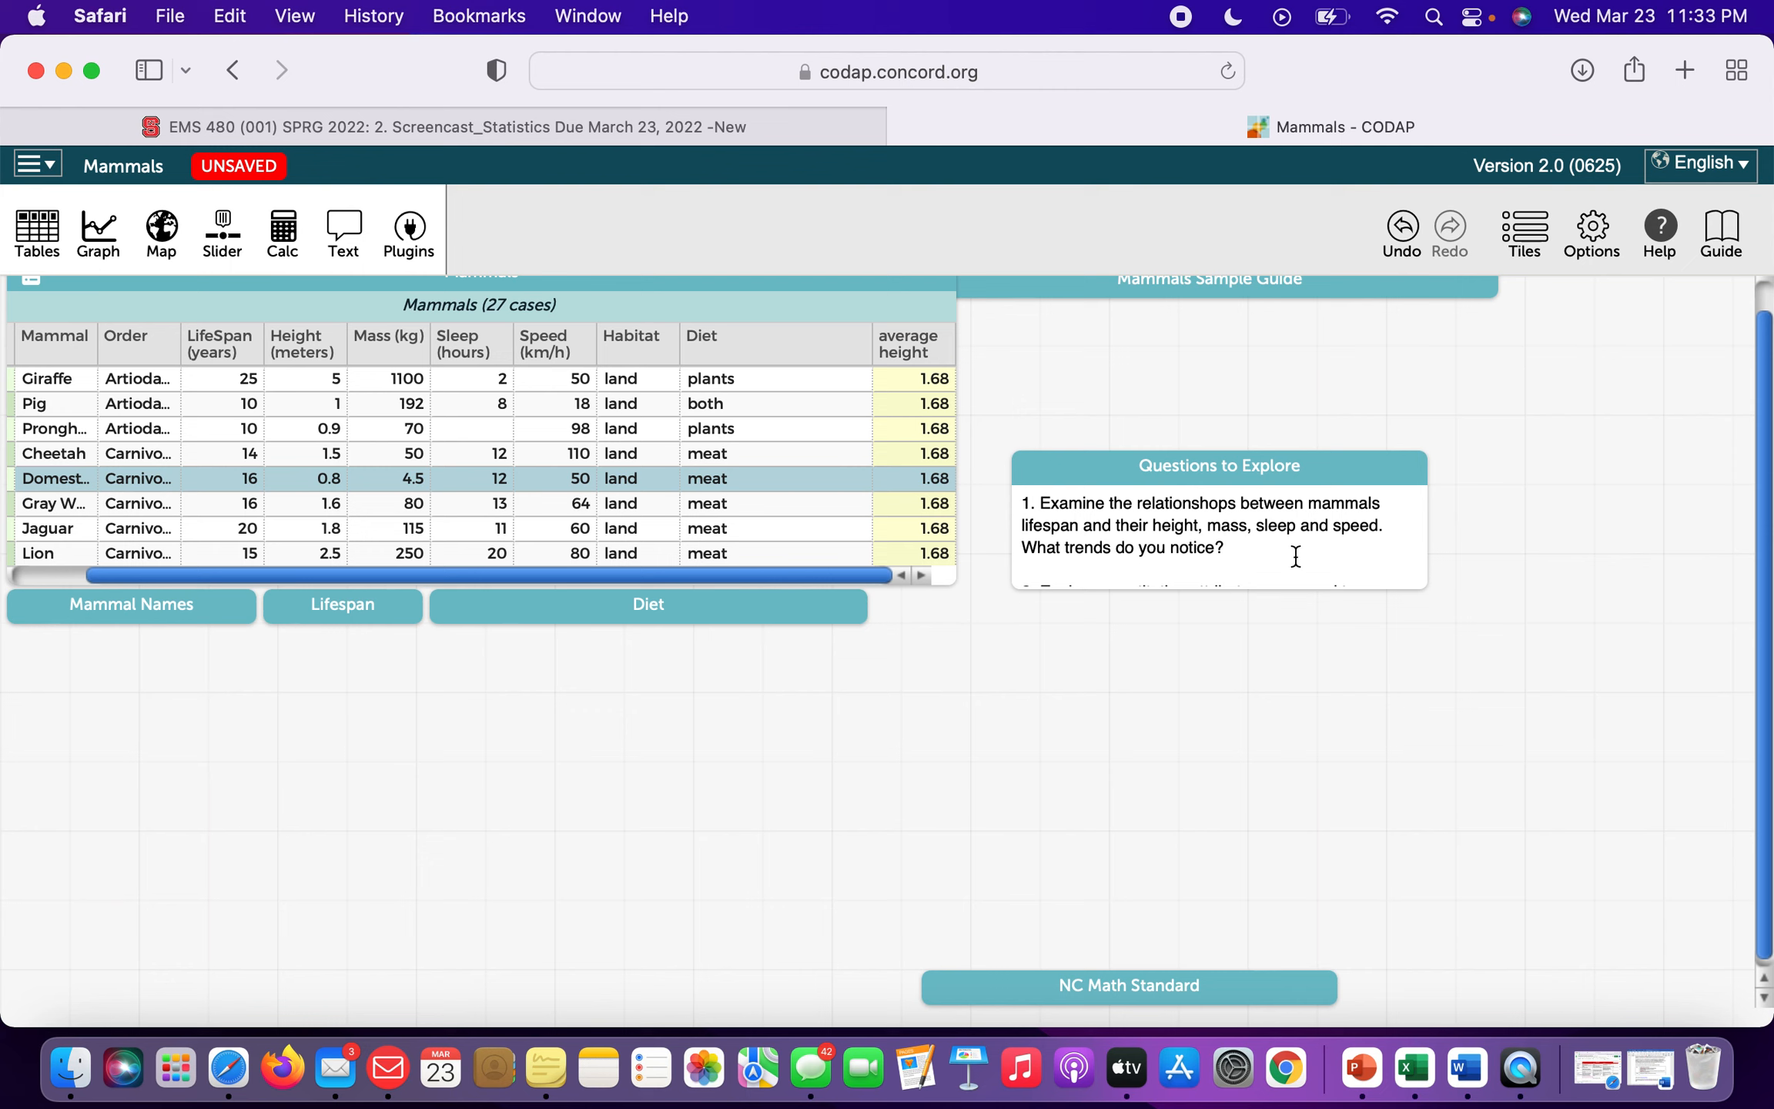
{"action": "left_click", "coordinate": [1232, 510]}
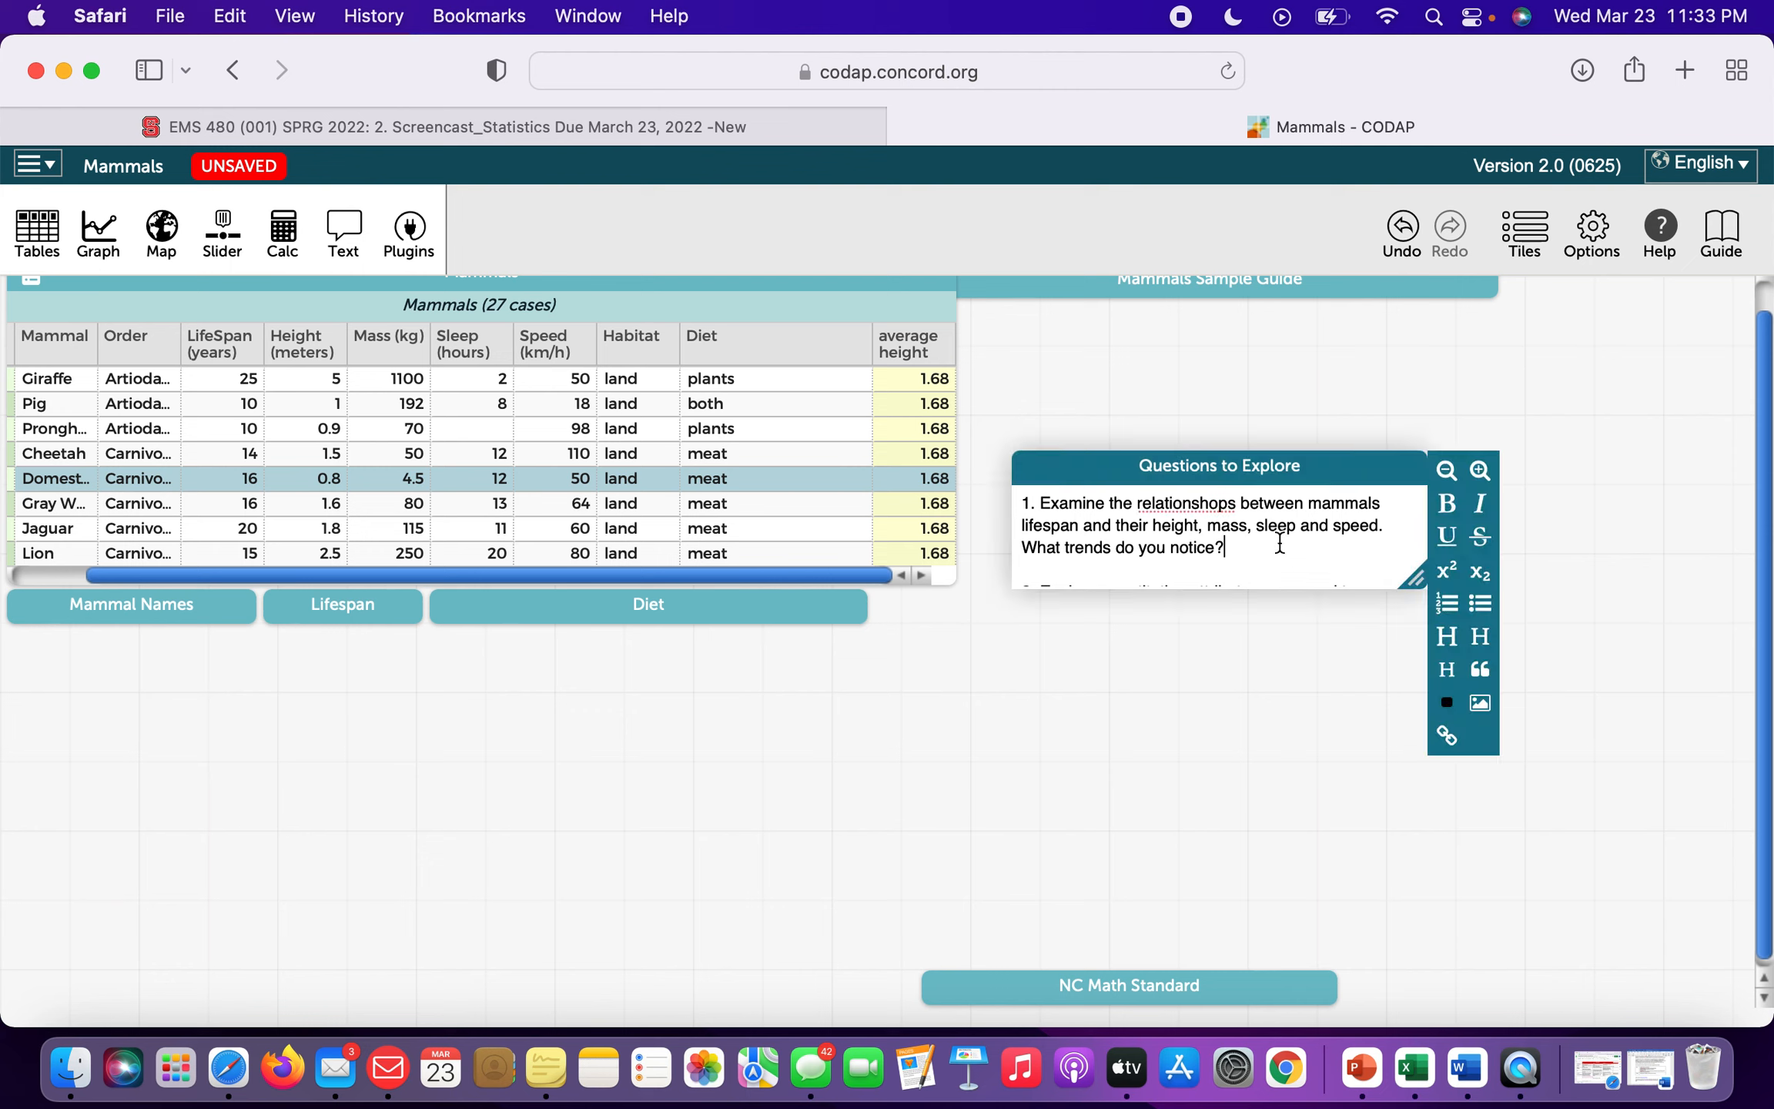
{"action": "scroll", "coordinate": [1279, 544], "scroll_direction": "down", "scroll_amount": 1}
{"action": "scroll", "coordinate": [1138, 532], "scroll_direction": "up", "scroll_amount": 1}
Create a new Mammals graph with LifeSpan on the y-axis and Height on the x-axis.
{"action": "left_click", "coordinate": [104, 248]}
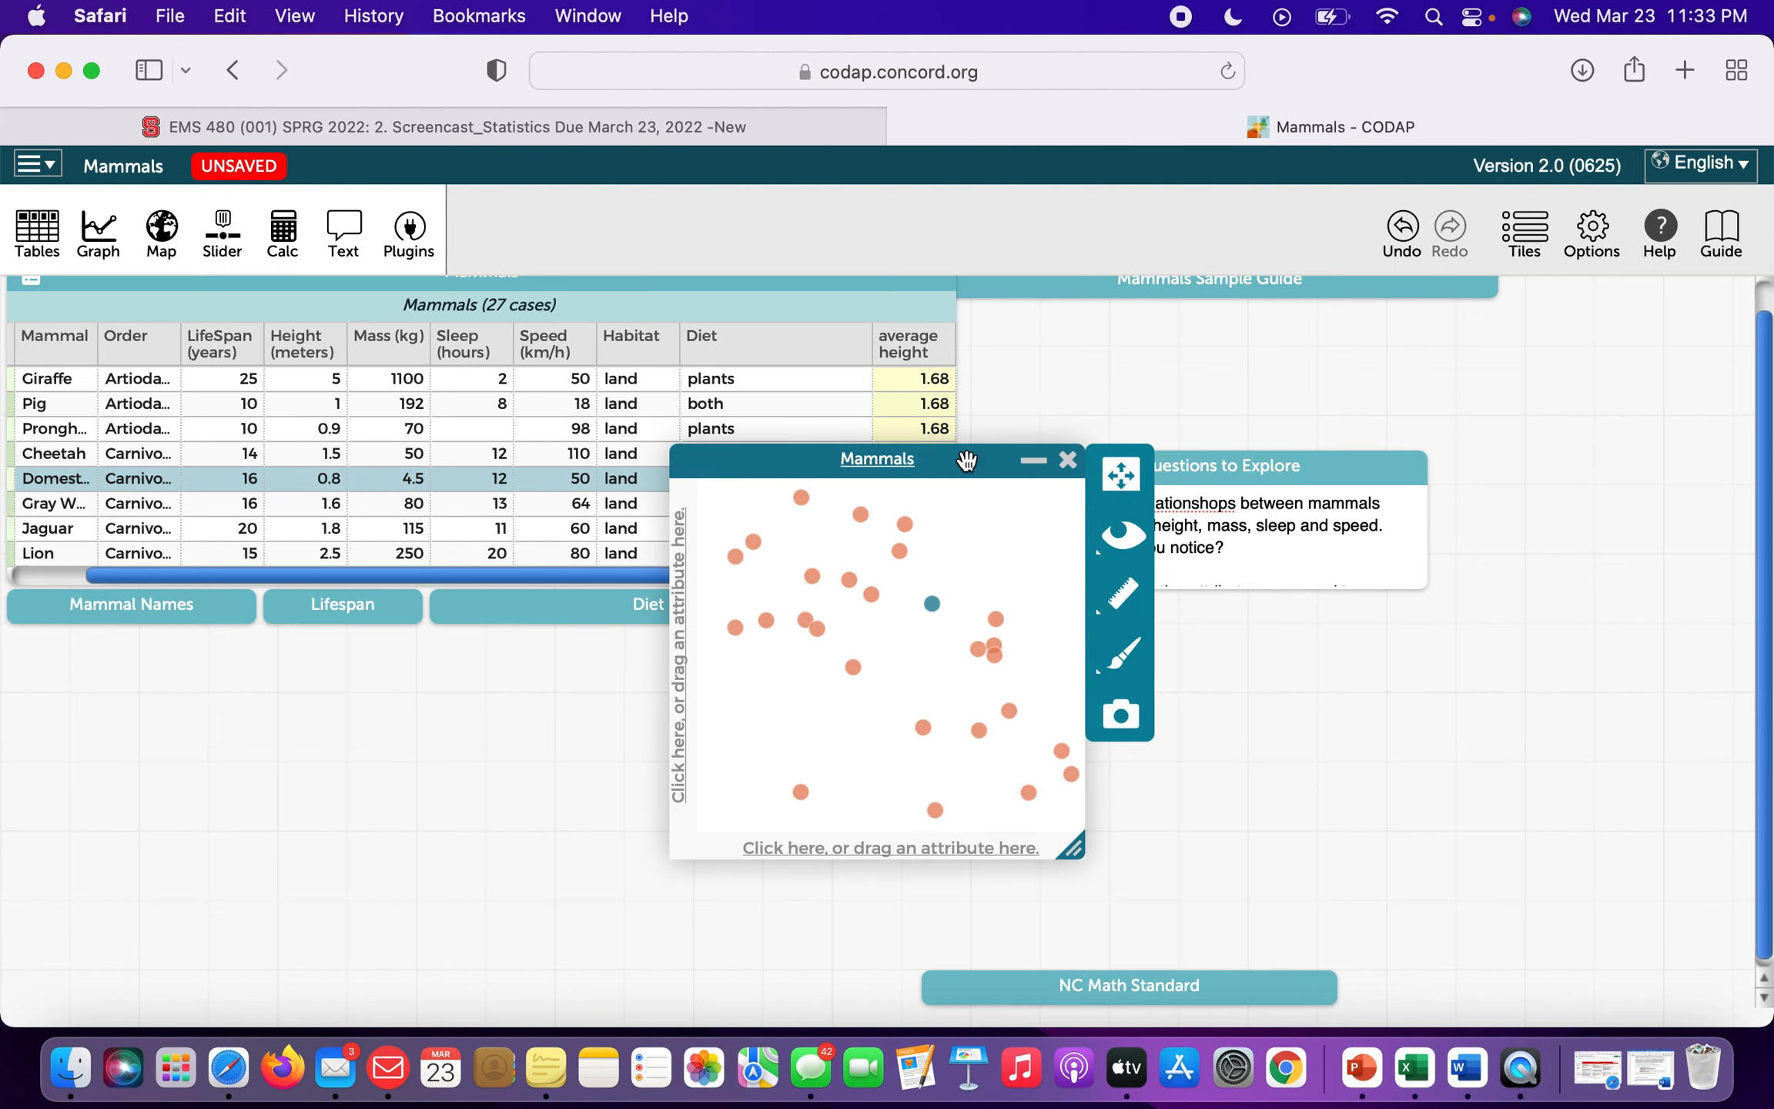
{"action": "left_click_drag", "start_coordinate": [965, 460], "coordinate": [636, 570]}
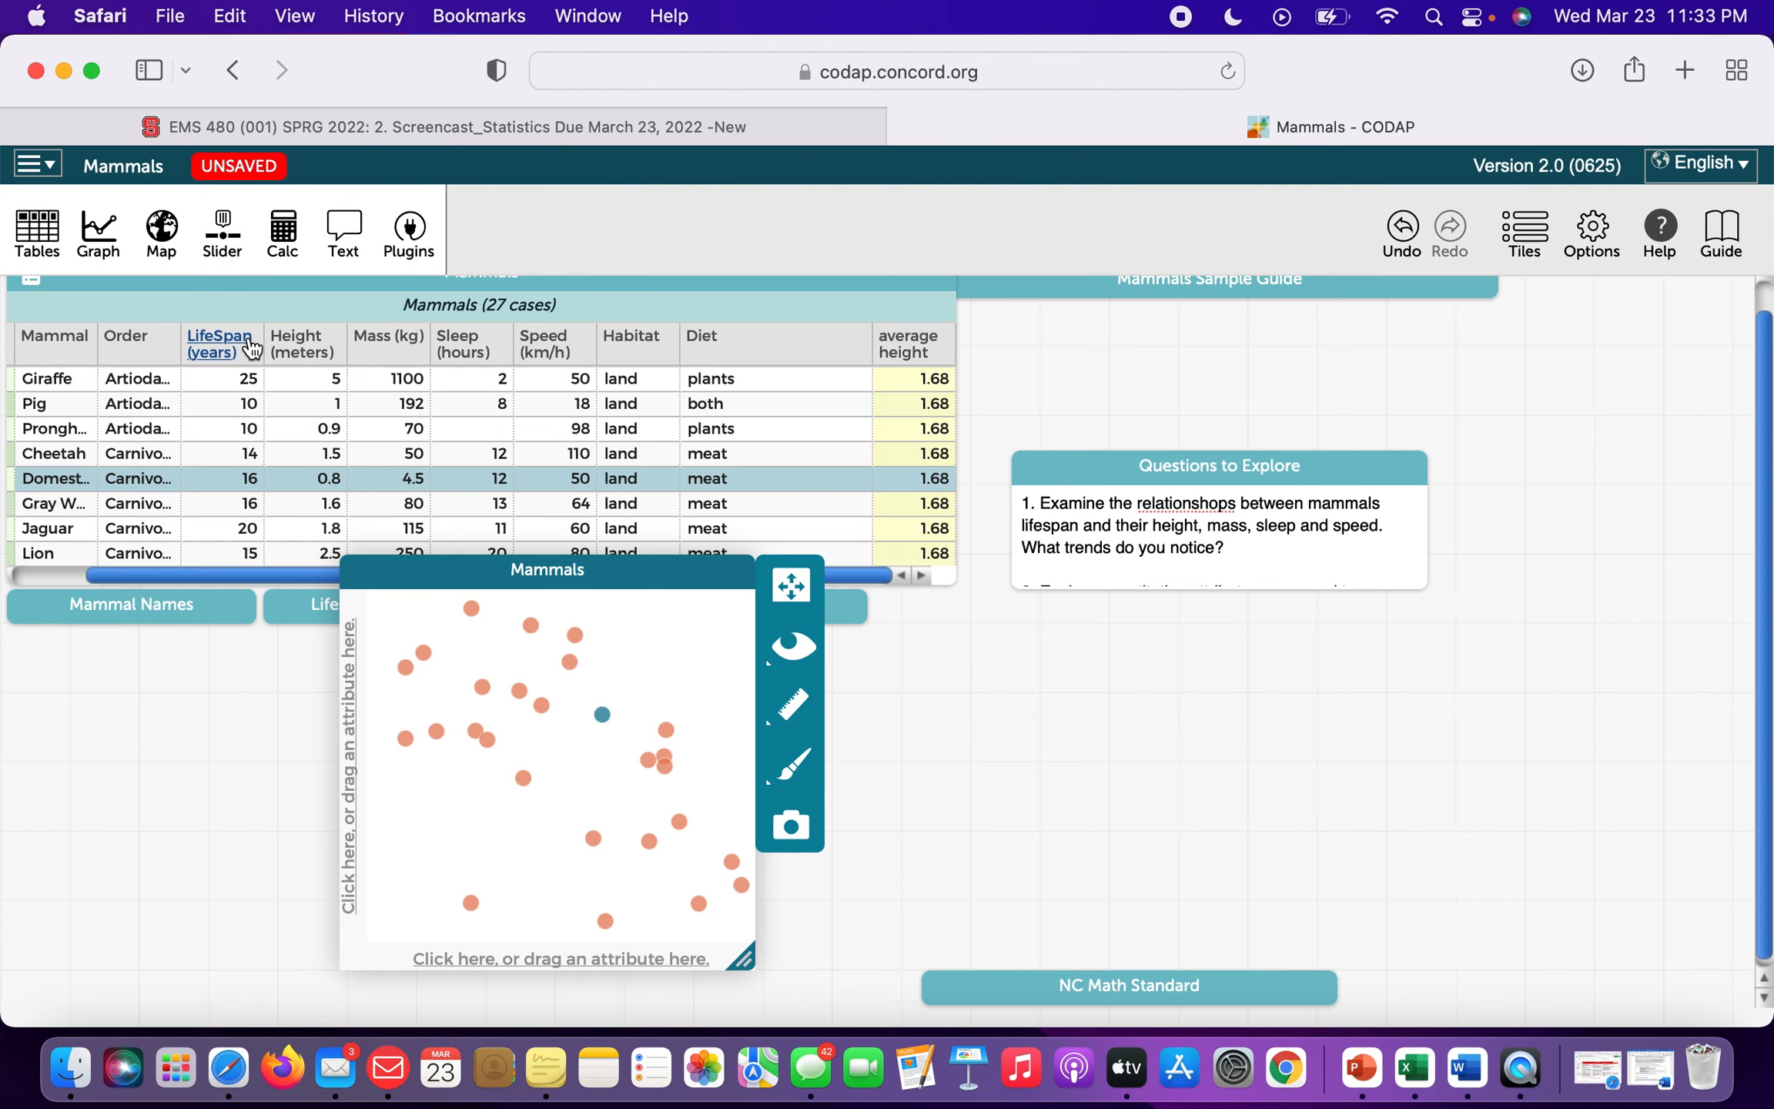
{"action": "left_click_drag", "start_coordinate": [235, 342], "coordinate": [344, 738]}
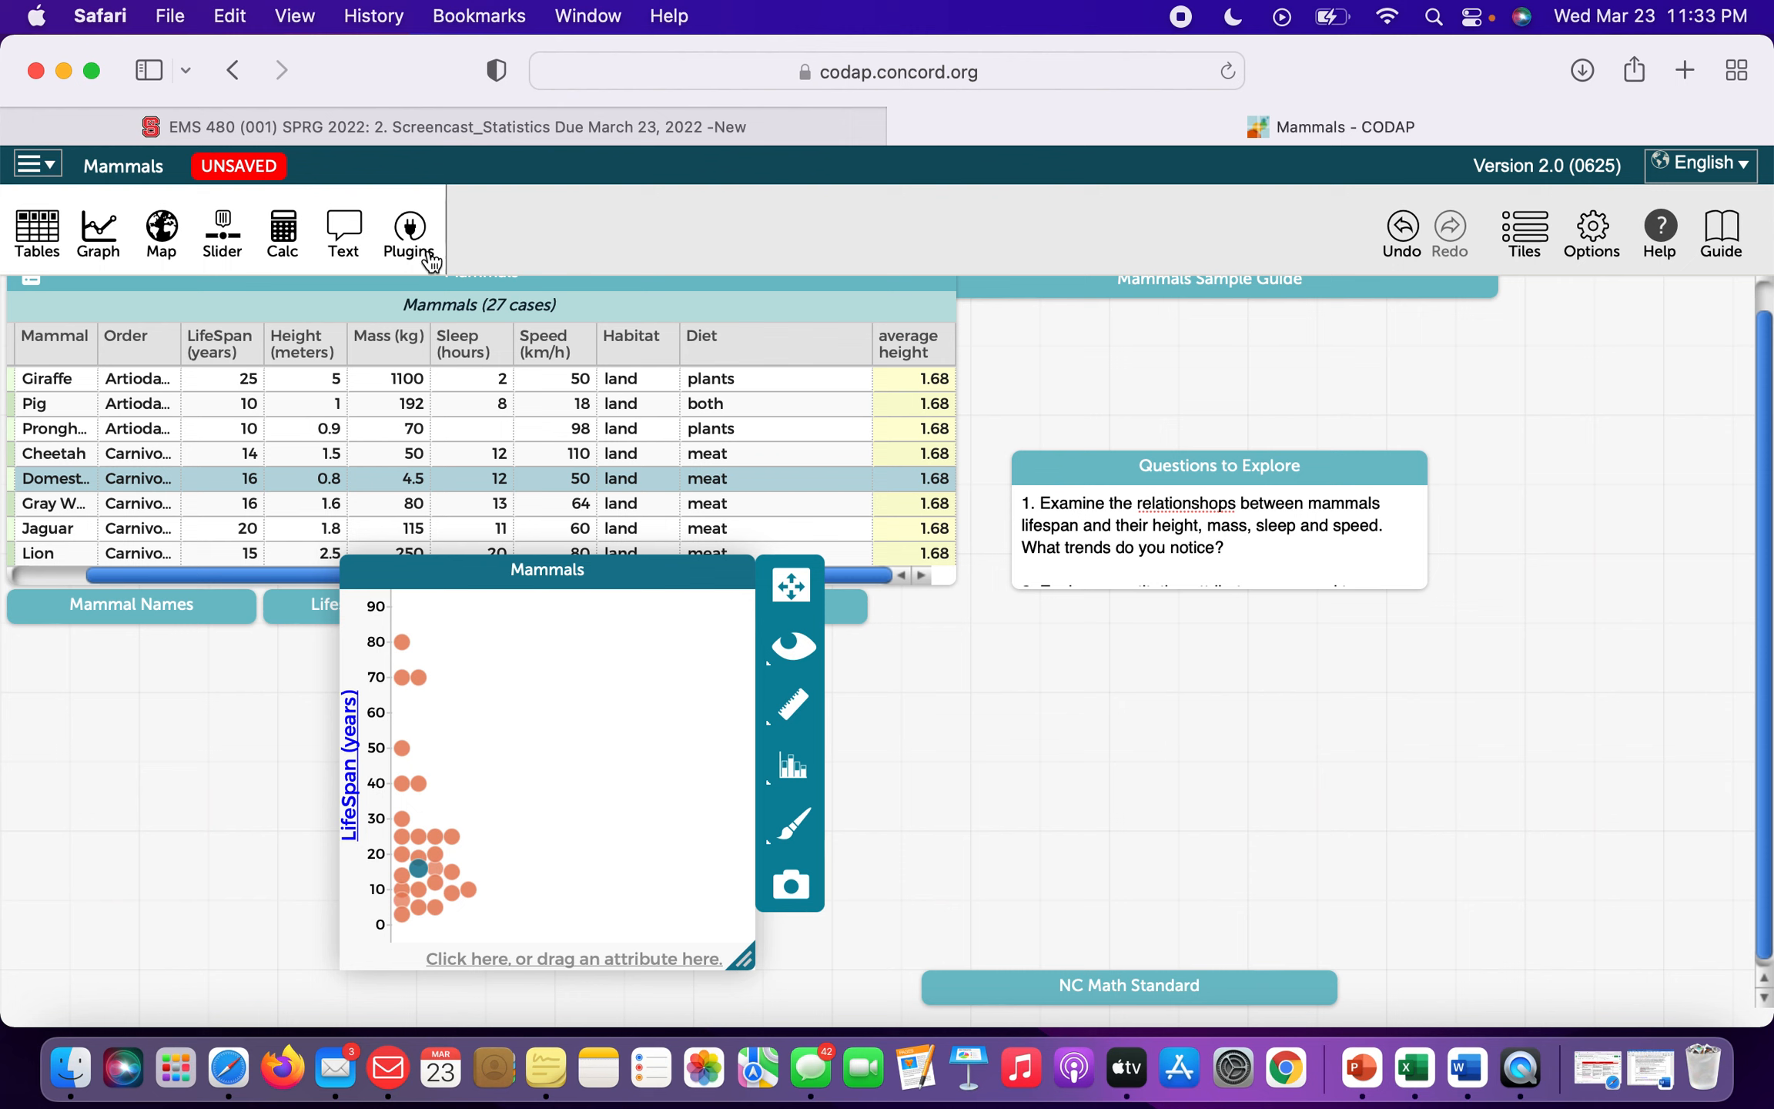
{"action": "left_click_drag", "start_coordinate": [291, 346], "coordinate": [524, 955]}
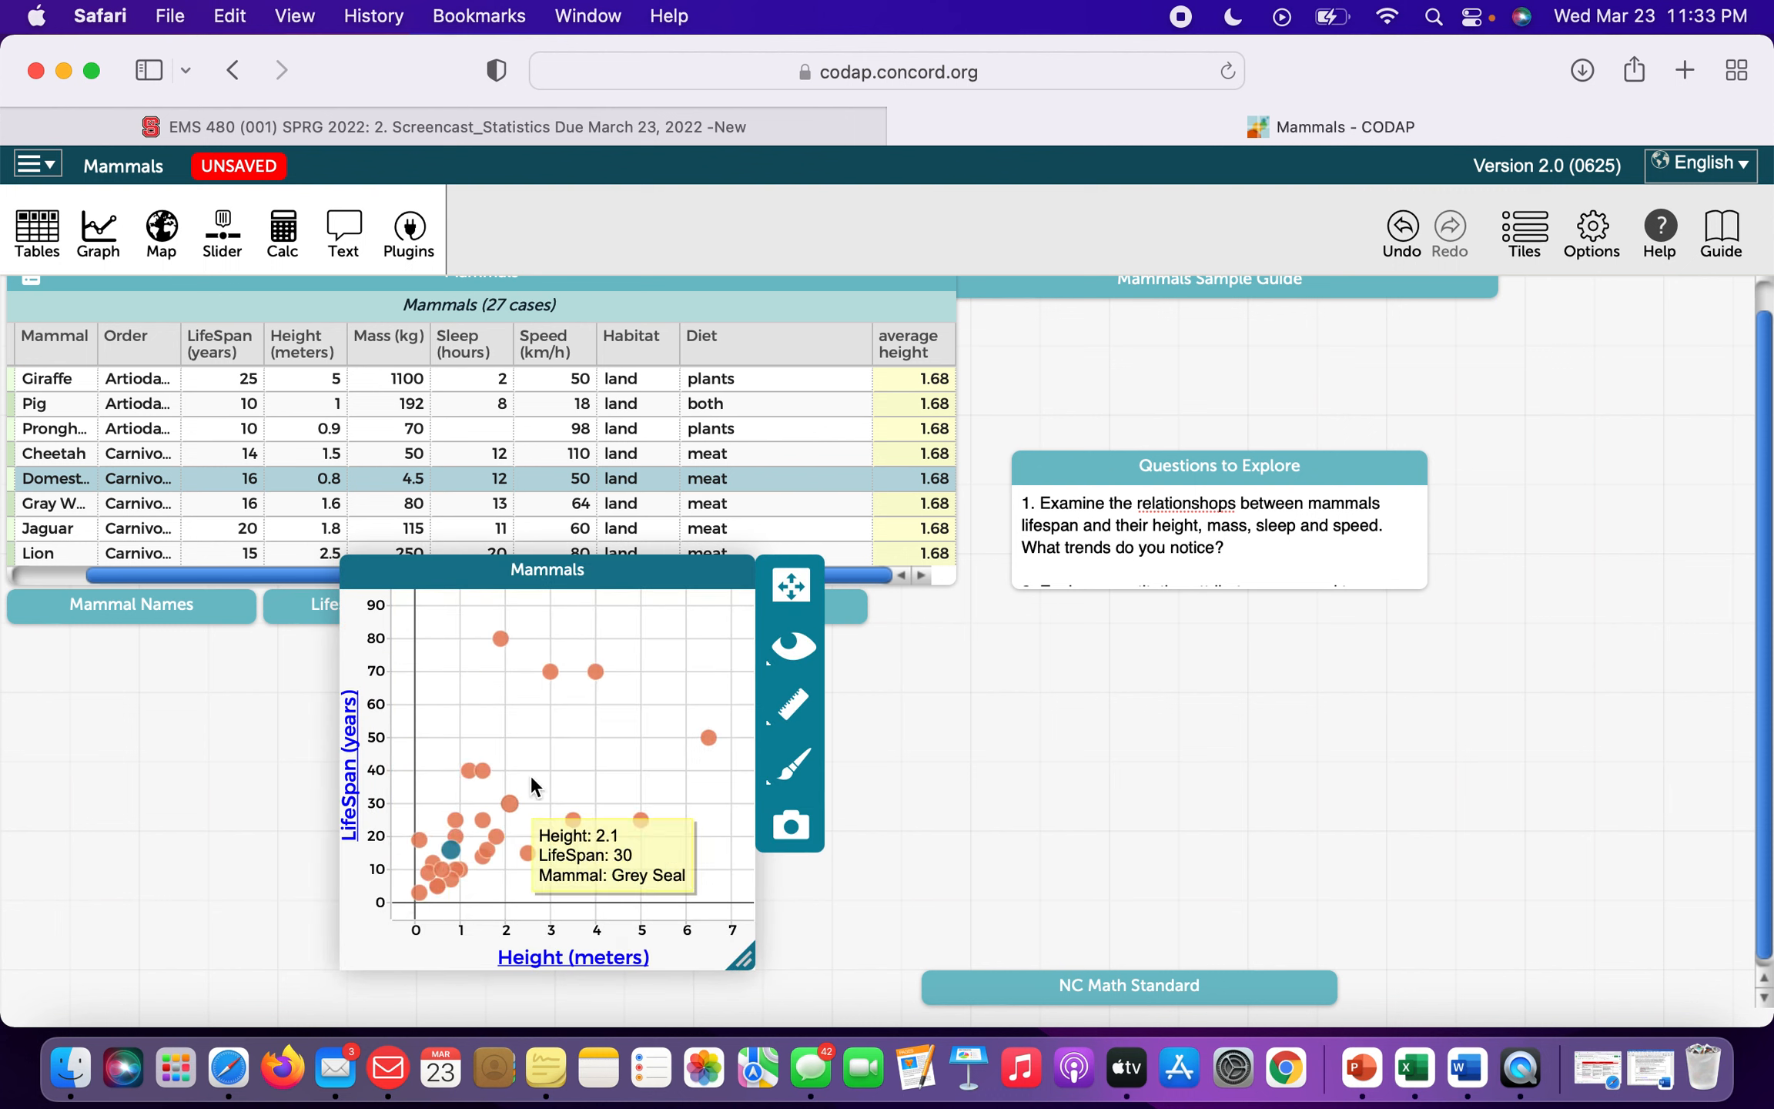
Look through the graph's measure and hide/show menus, then select and clear a group of points.
{"action": "left_click", "coordinate": [793, 708]}
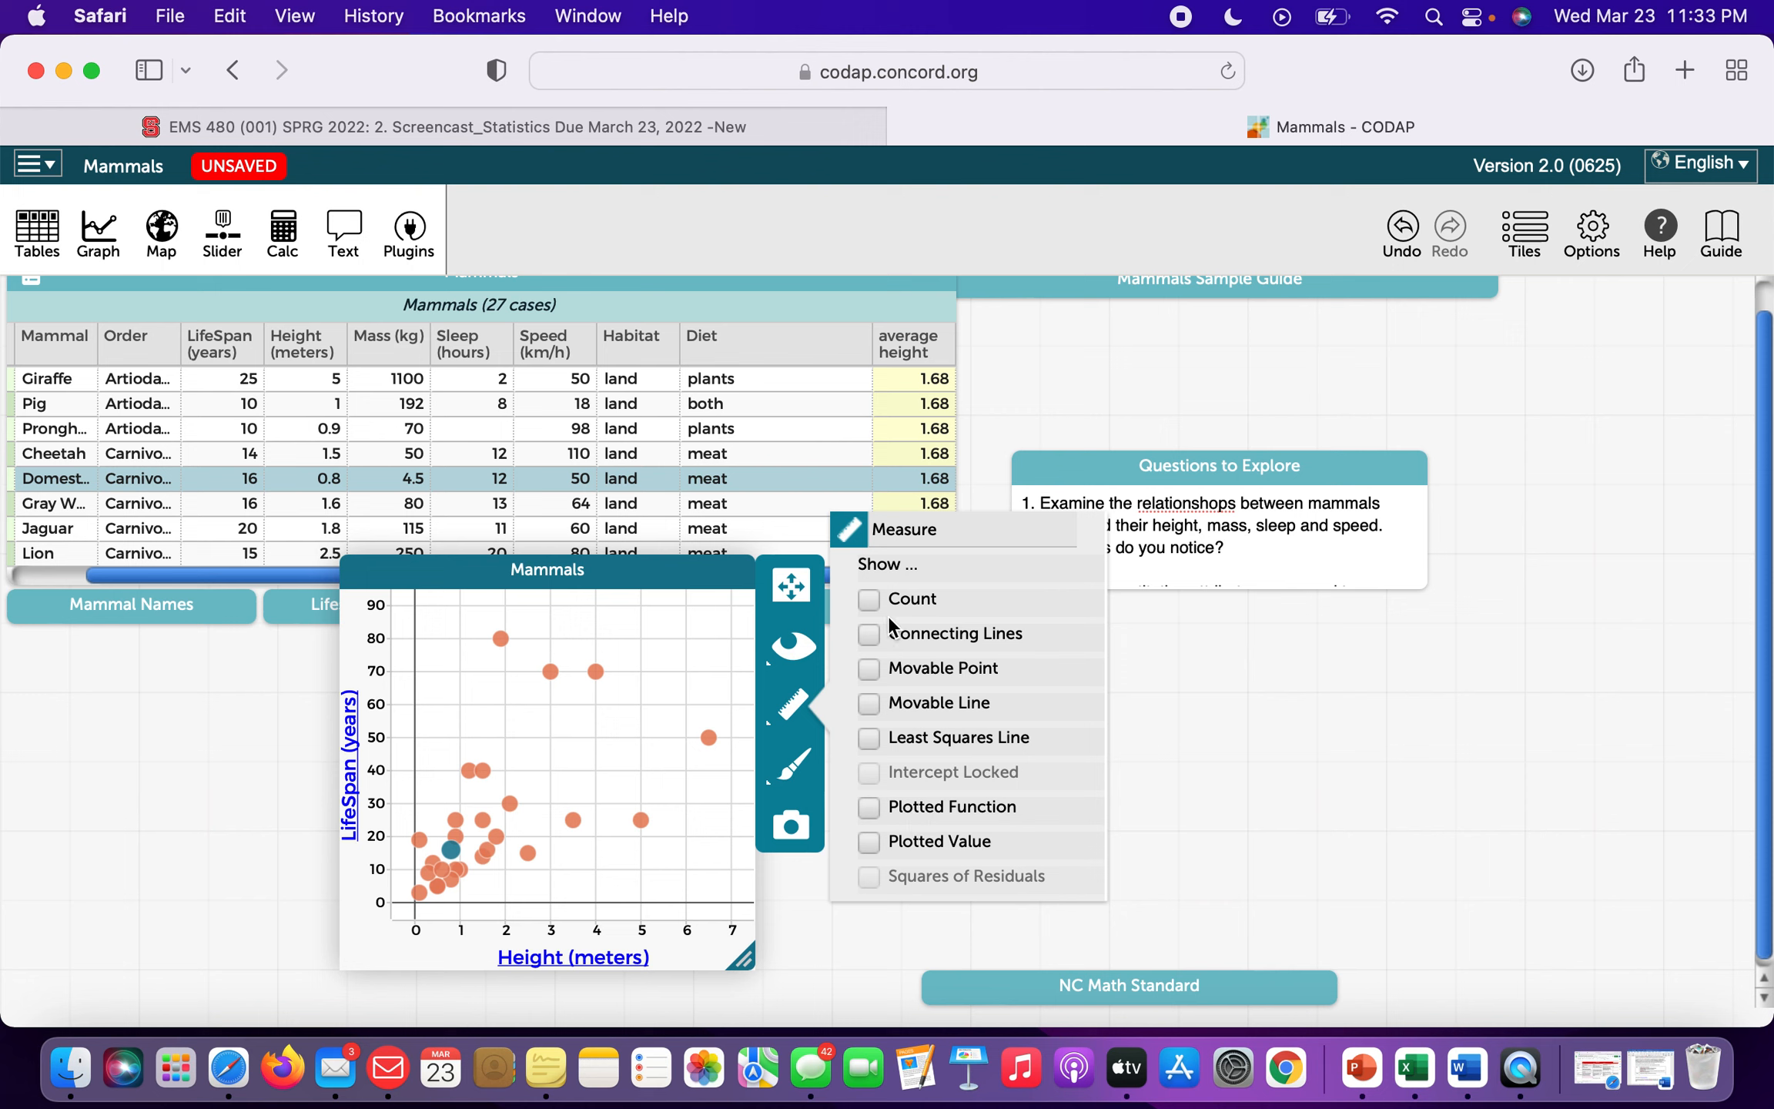
{"action": "left_click", "coordinate": [794, 645]}
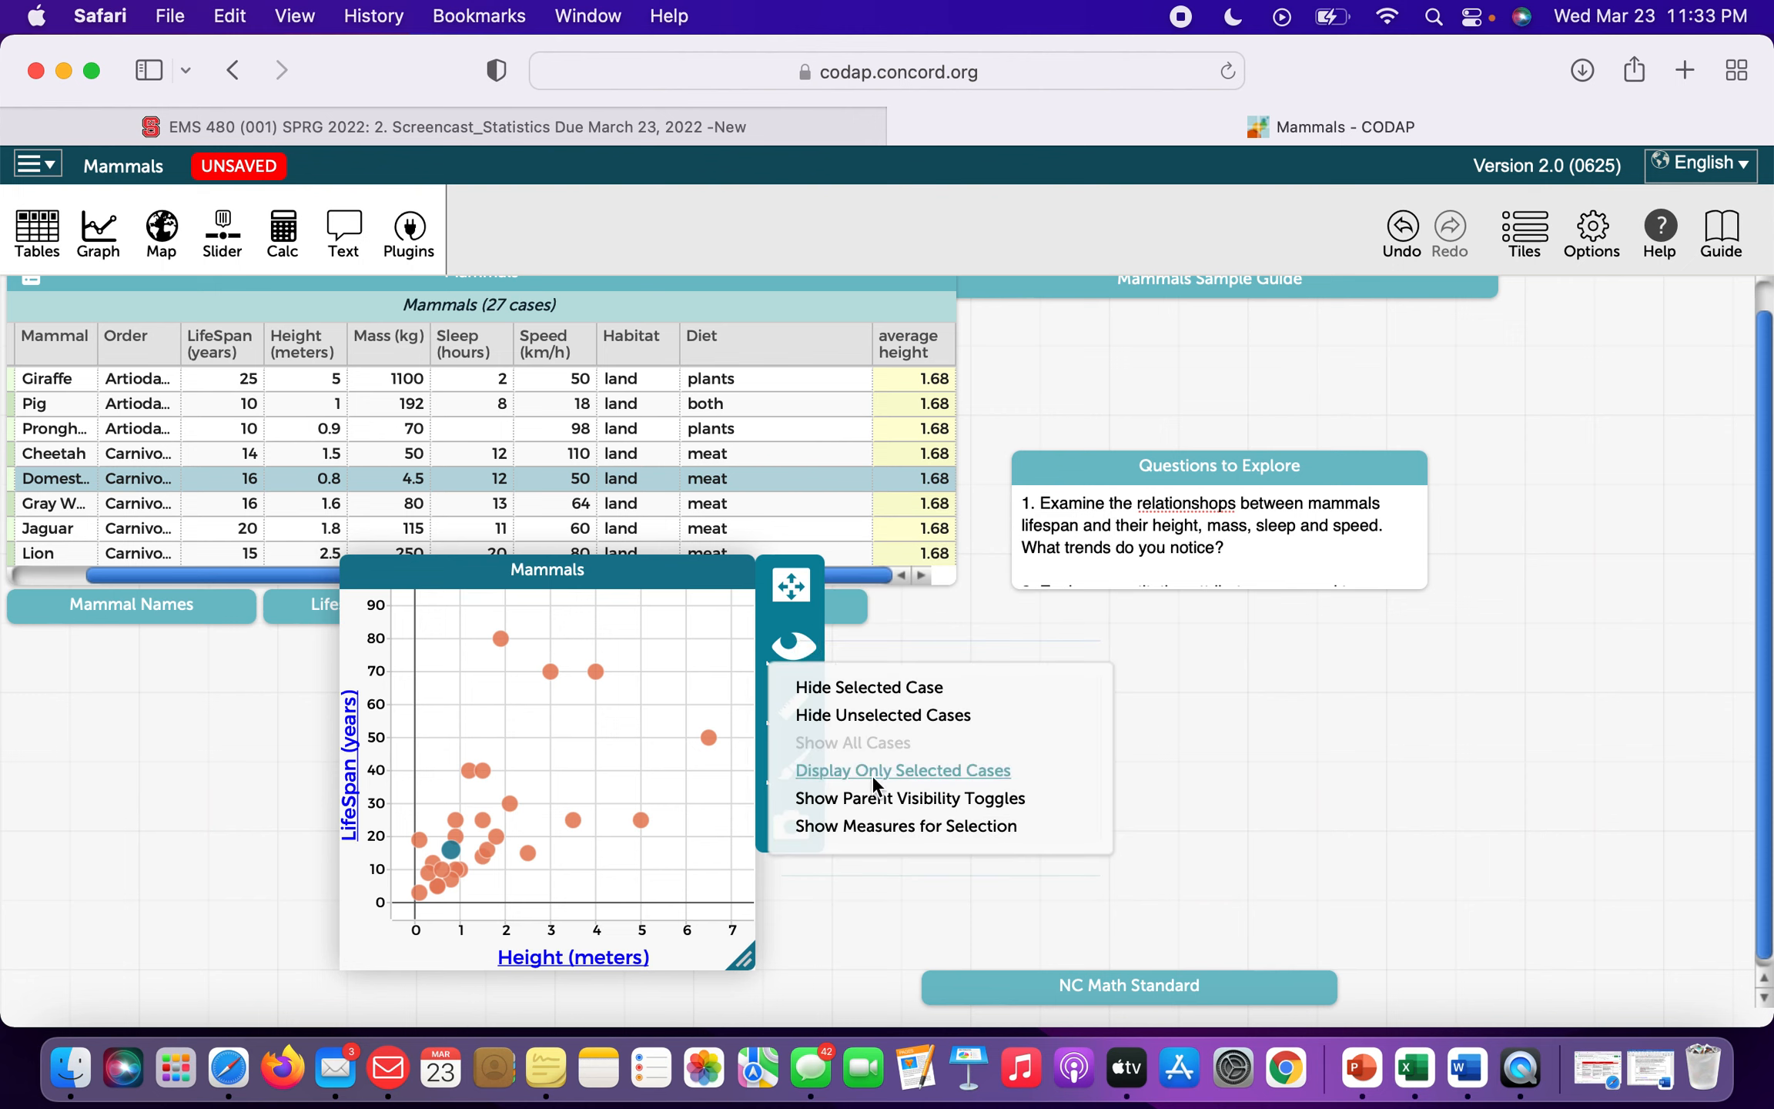
{"action": "left_click", "coordinate": [437, 797]}
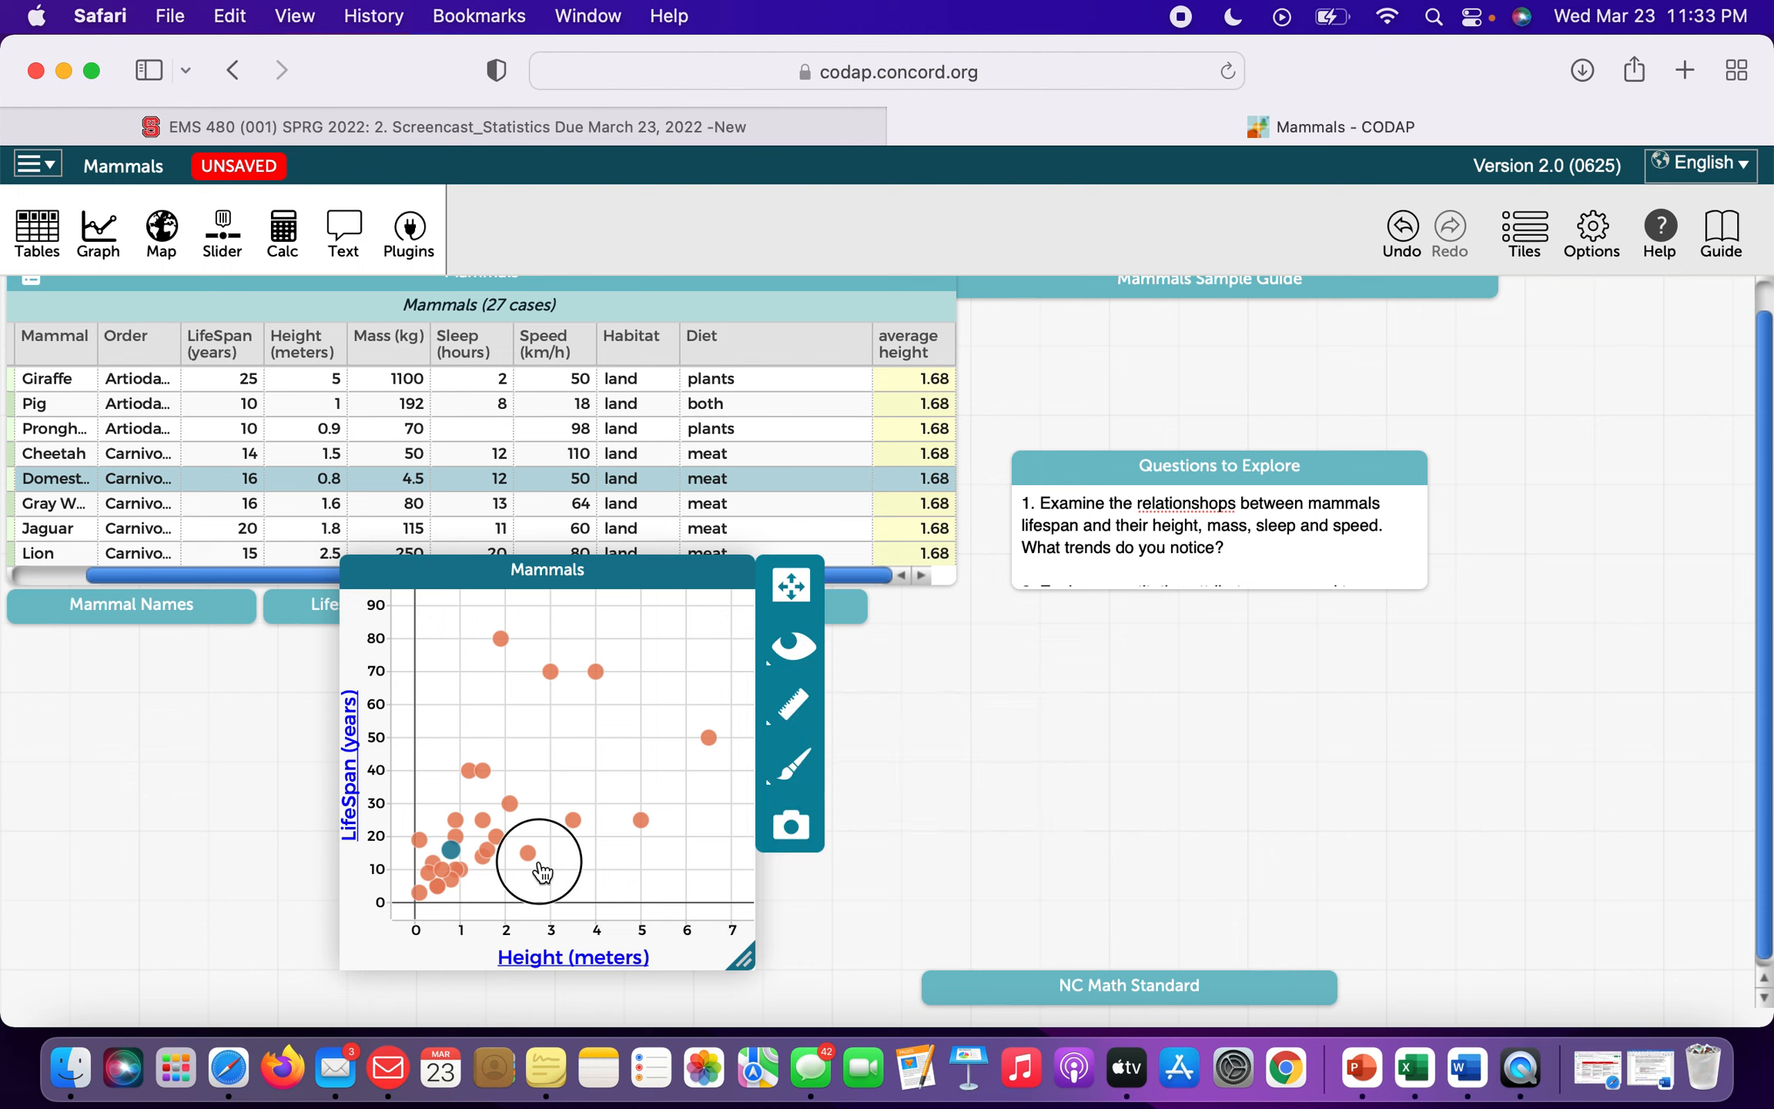
{"action": "left_click_drag", "start_coordinate": [418, 814], "coordinate": [539, 923]}
{"action": "left_click", "coordinate": [627, 841]}
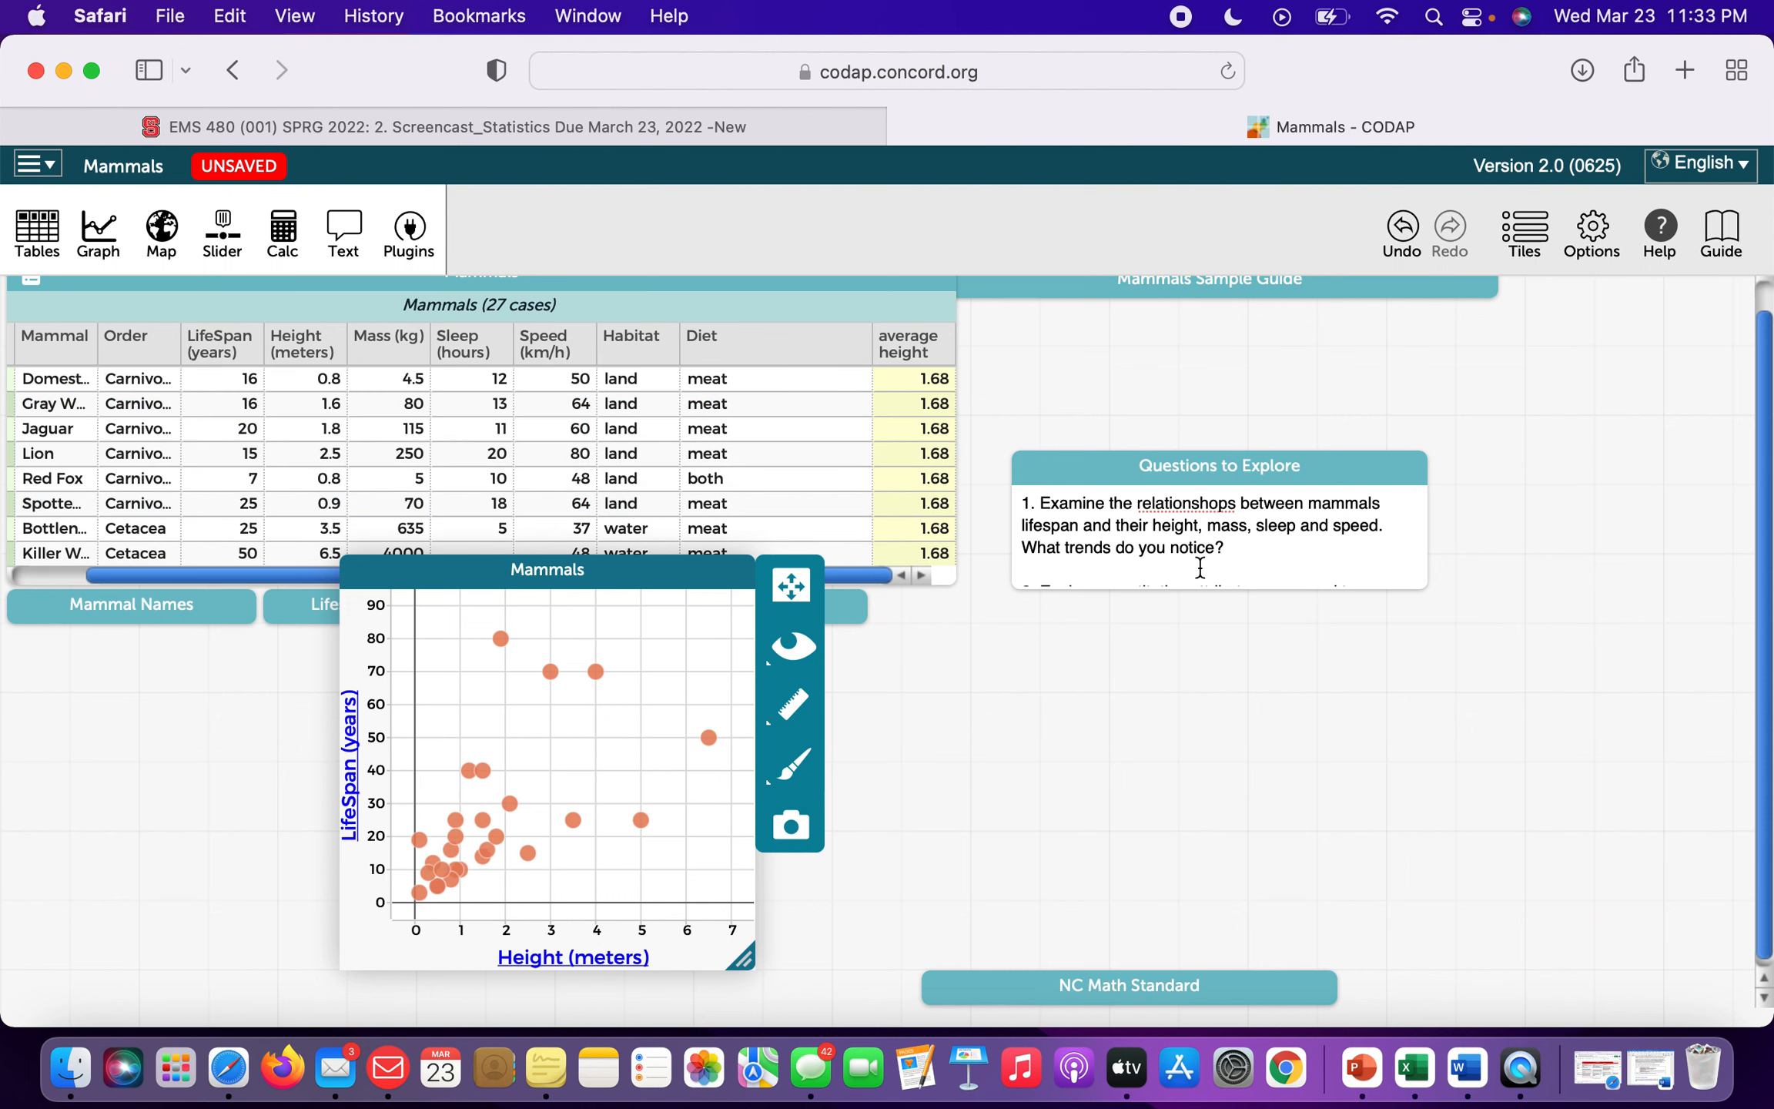
{"action": "scroll", "coordinate": [1200, 567], "scroll_direction": "down", "scroll_amount": 3}
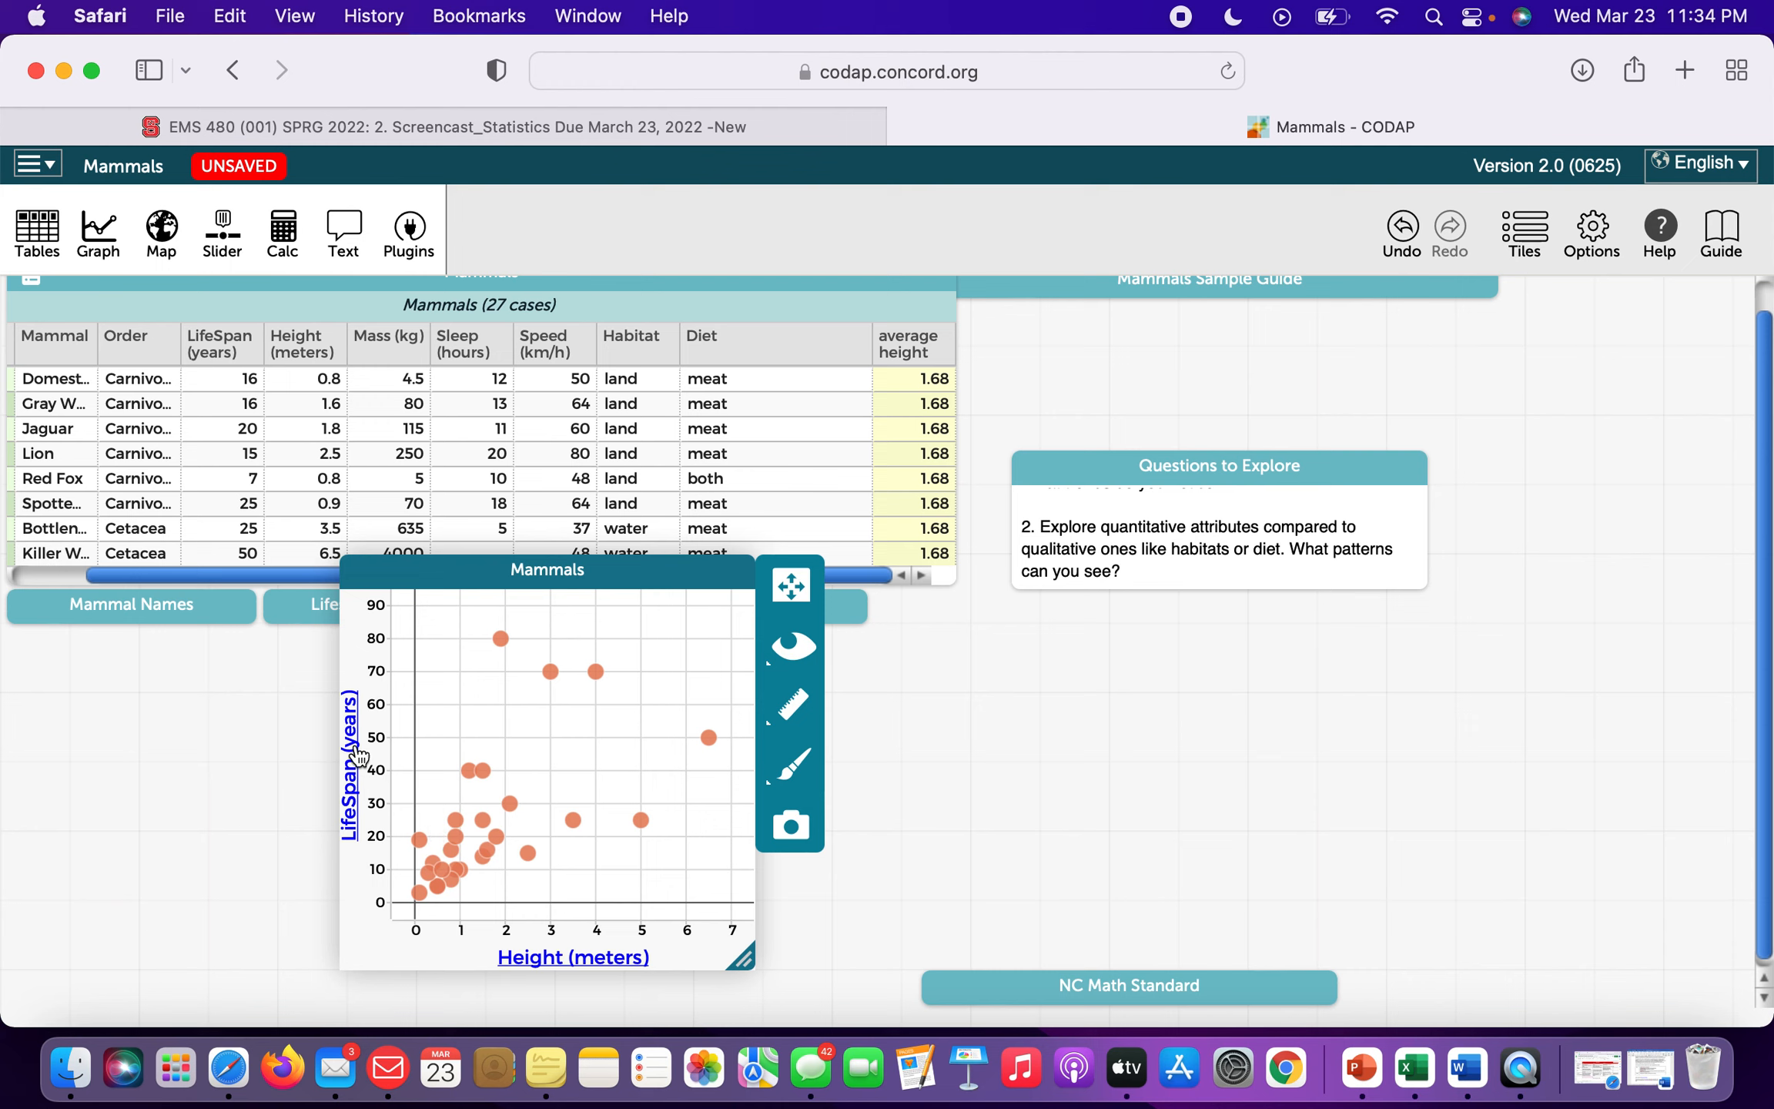
Remove LifeSpan from the y-axis, split Height by Diet, and colour points by Habitat.
{"action": "left_click", "coordinate": [357, 756]}
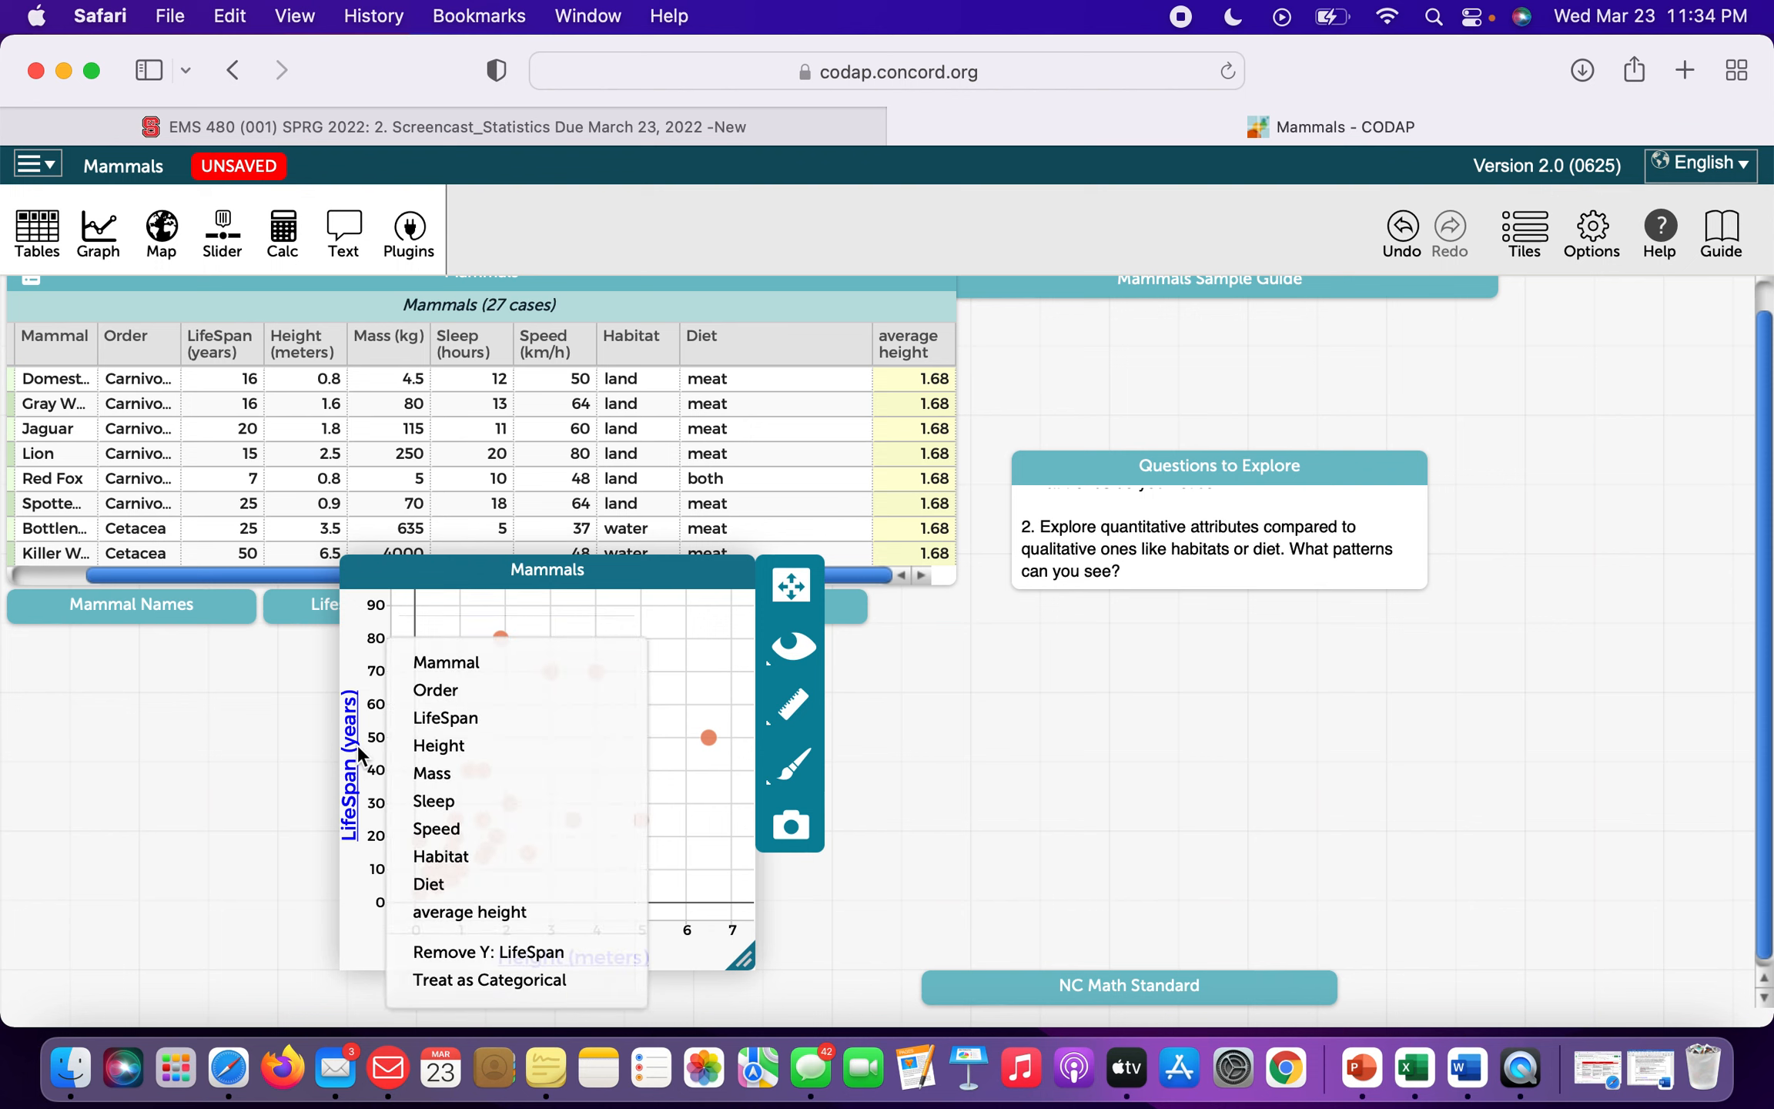
{"action": "left_click", "coordinate": [508, 953]}
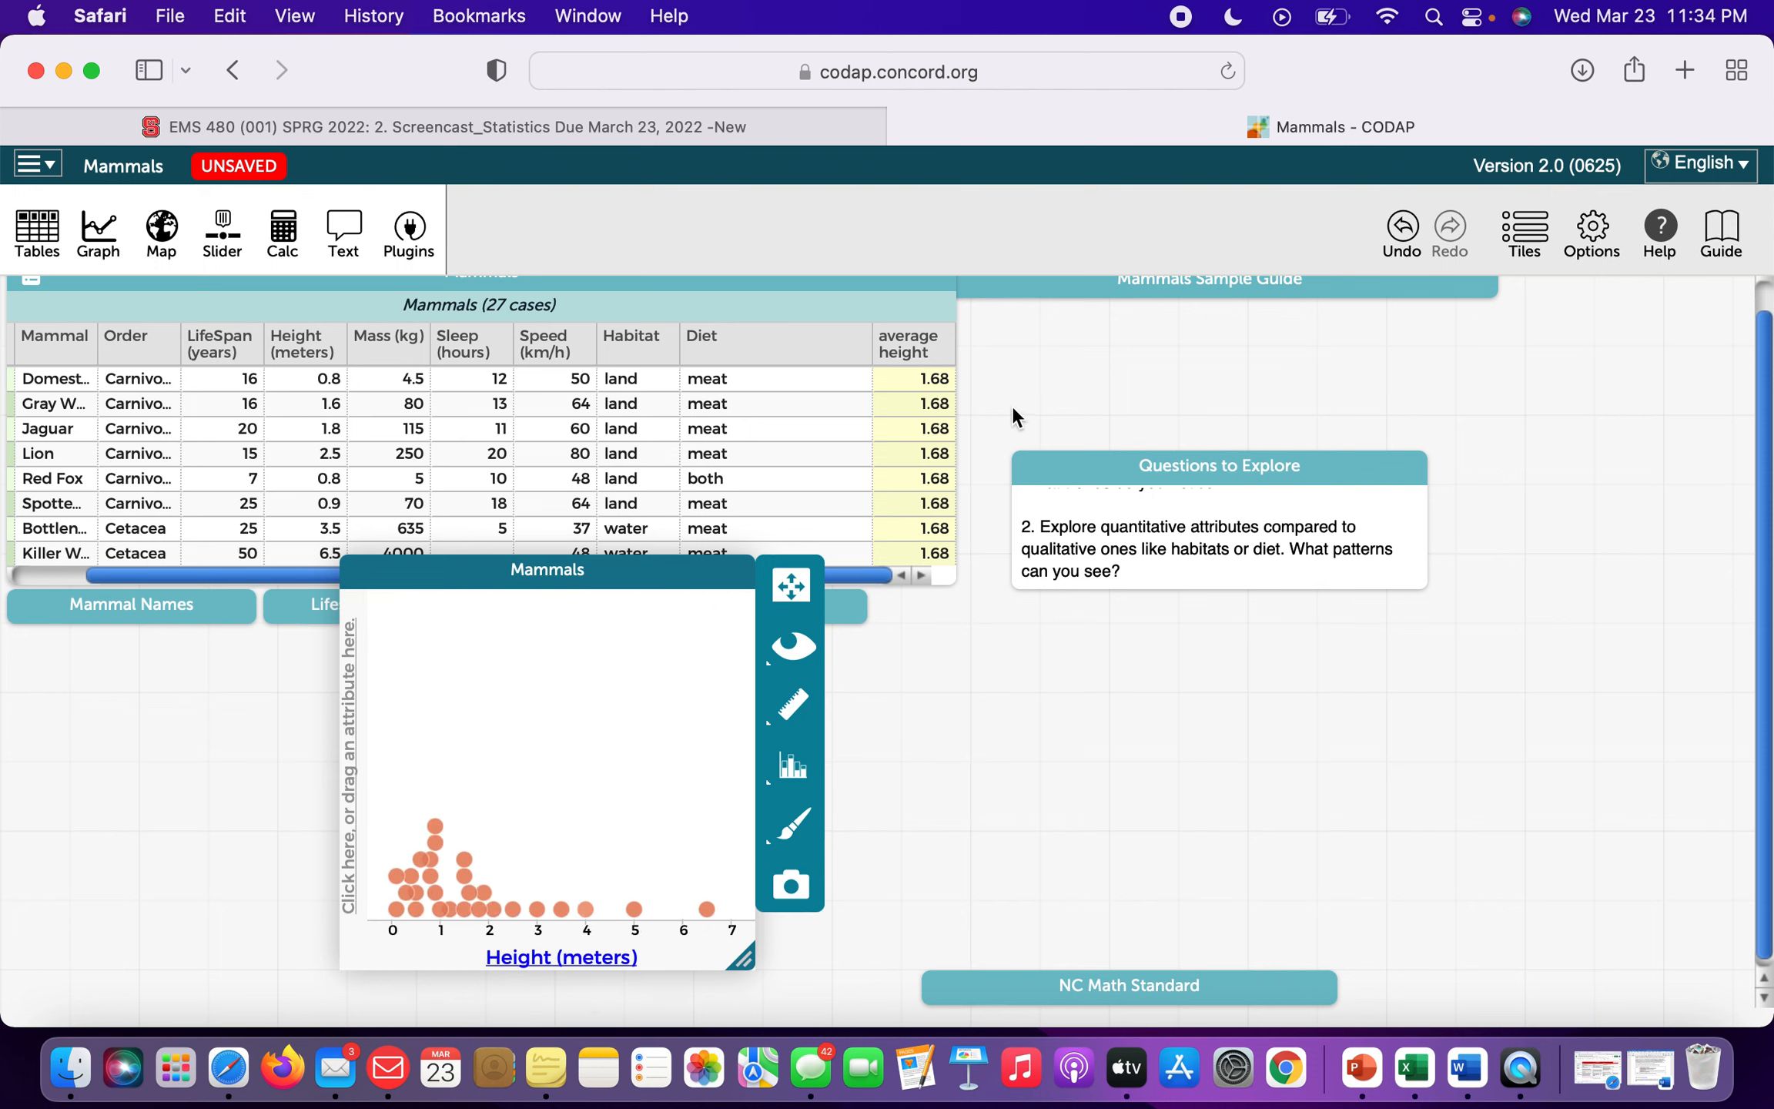
{"action": "left_click", "coordinate": [698, 346]}
{"action": "left_click_drag", "start_coordinate": [698, 346], "coordinate": [348, 726]}
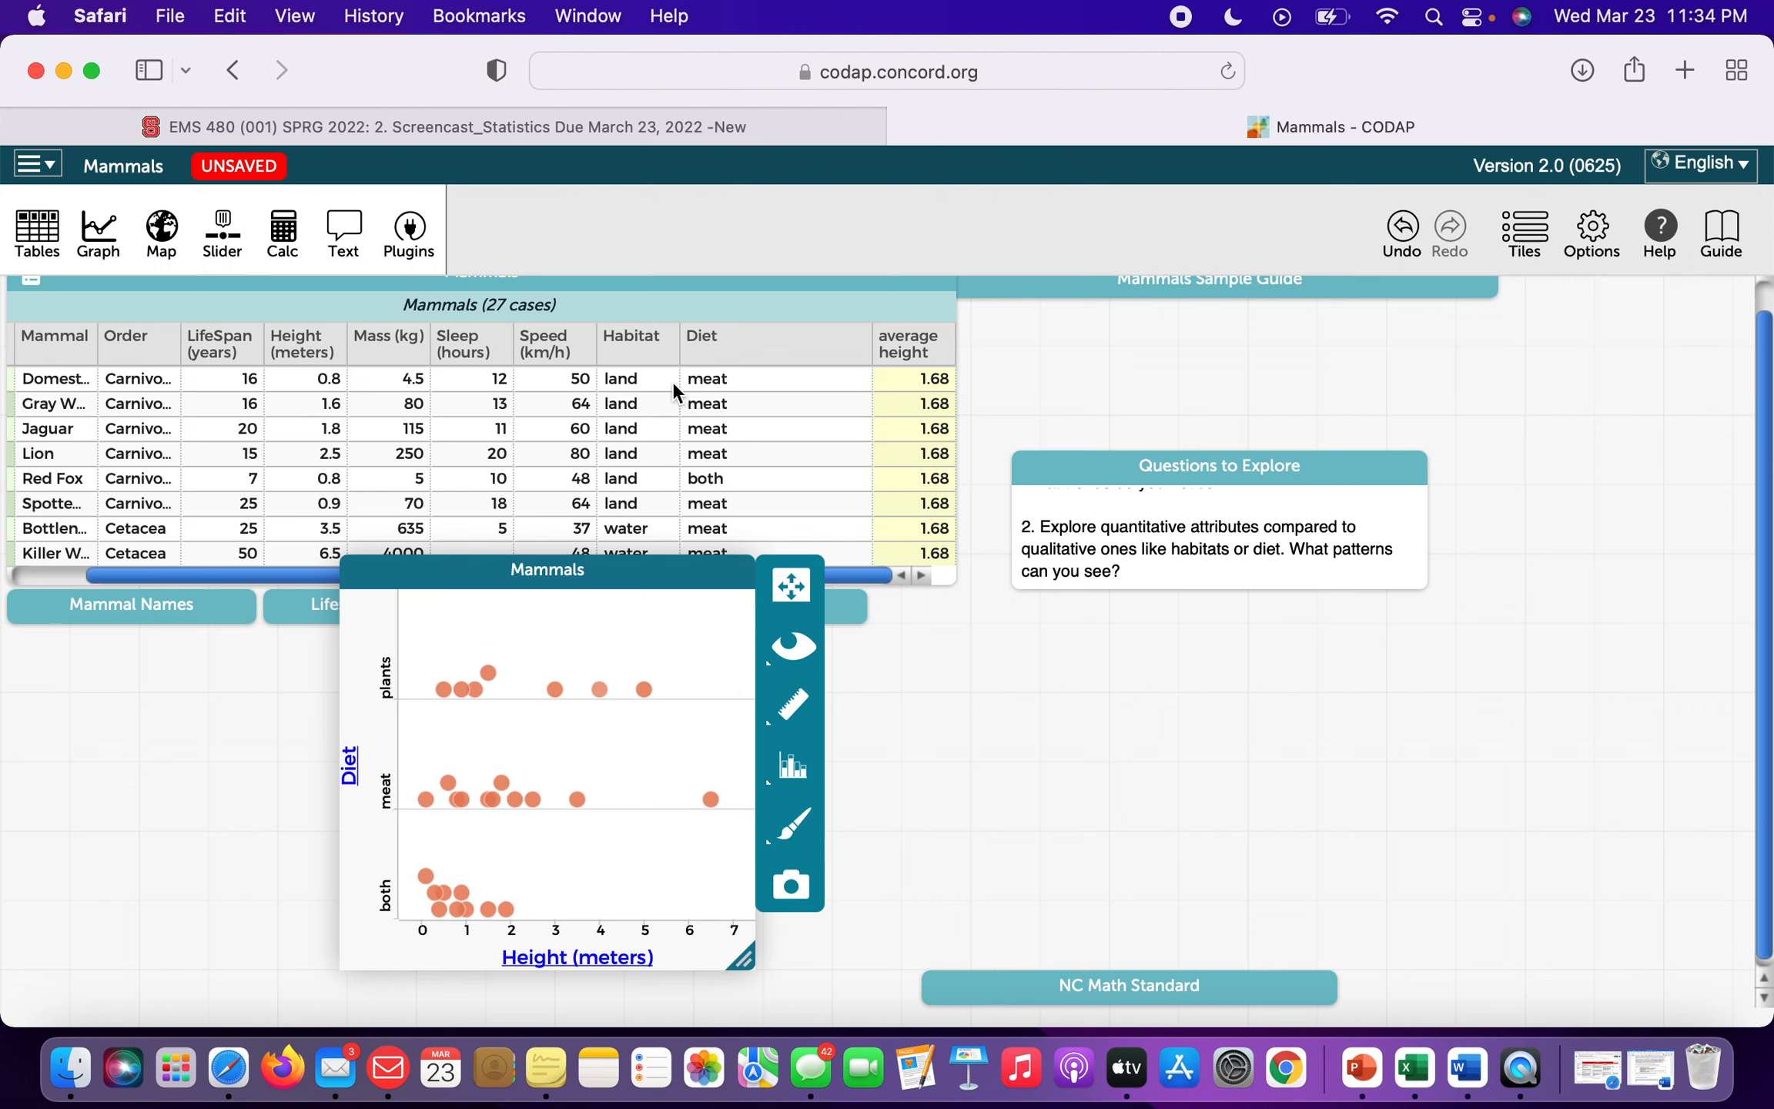
{"action": "left_click_drag", "start_coordinate": [639, 343], "coordinate": [563, 748]}
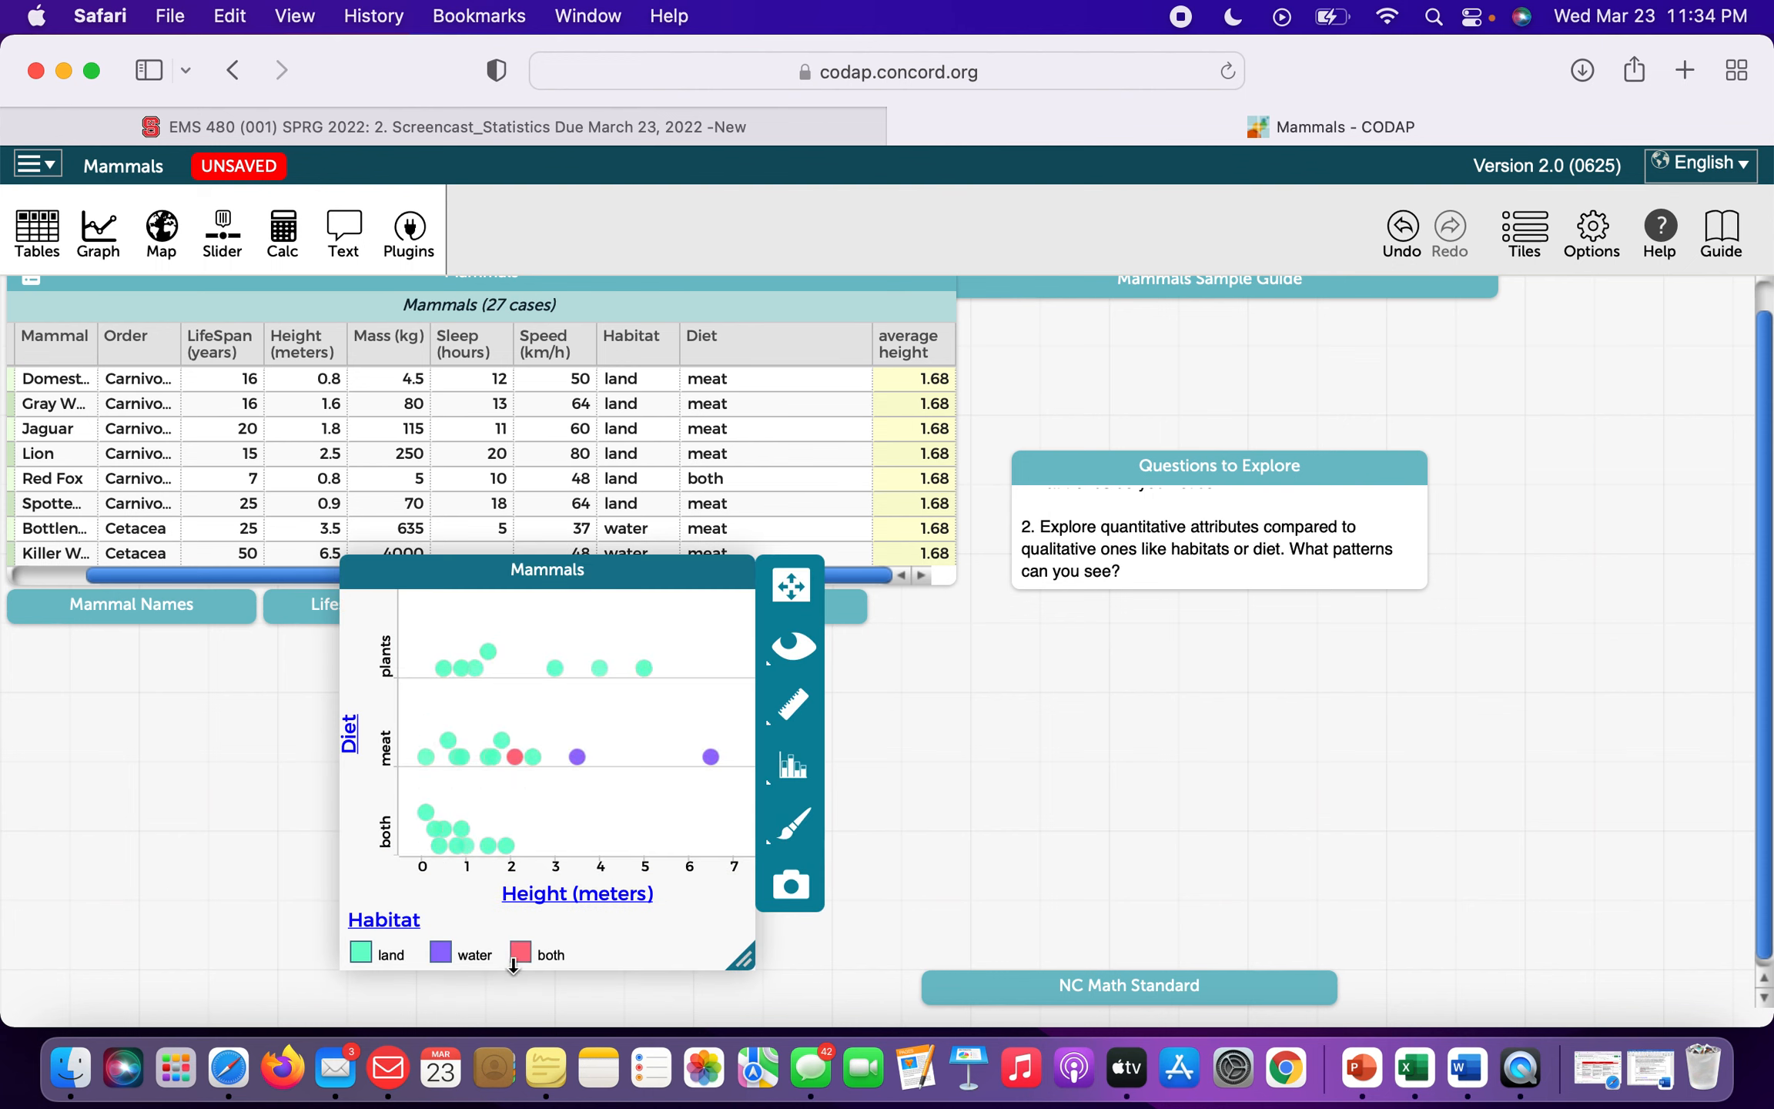
{"action": "mouse_move", "coordinate": [514, 759]}
{"action": "mouse_move", "coordinate": [716, 762]}
{"action": "mouse_move", "coordinate": [578, 761]}
Close the Diet and Habitat graph and collapse the Questions to Explore tile.
{"action": "left_click", "coordinate": [739, 574]}
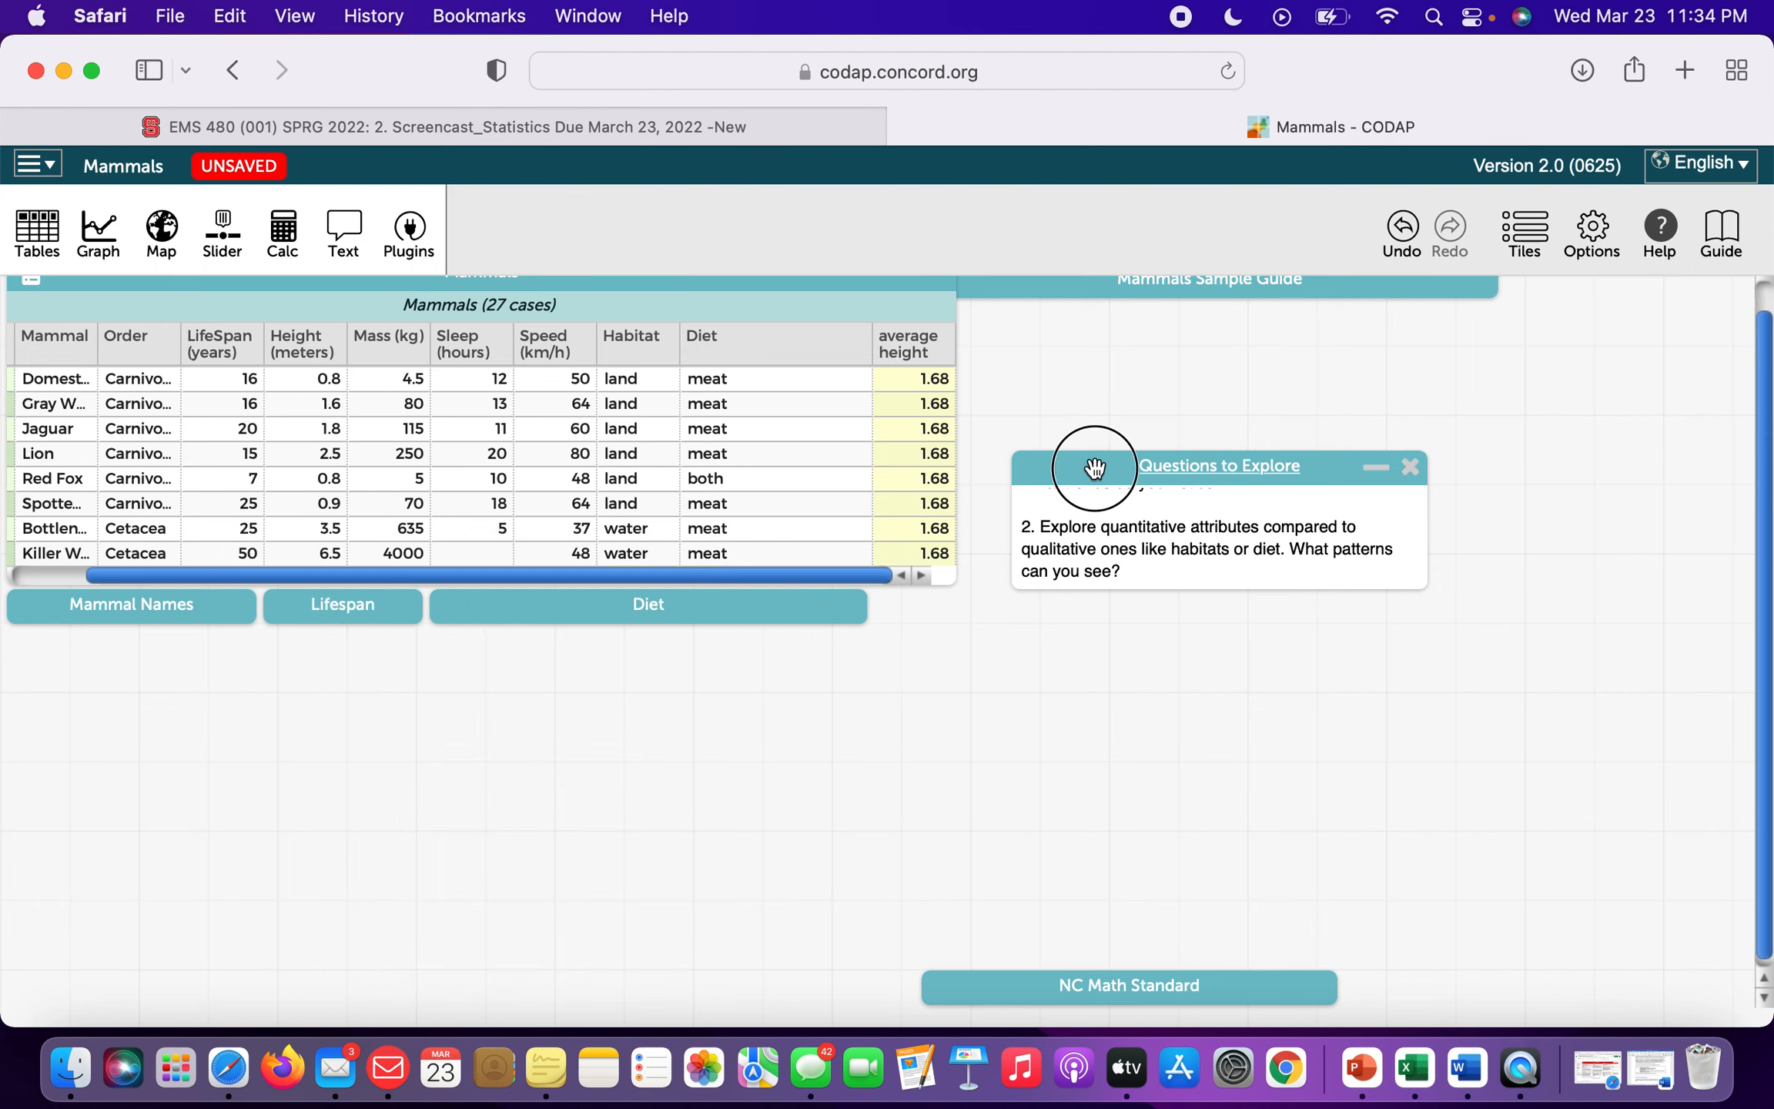
{"action": "left_click_drag", "start_coordinate": [1092, 467], "coordinate": [1057, 355]}
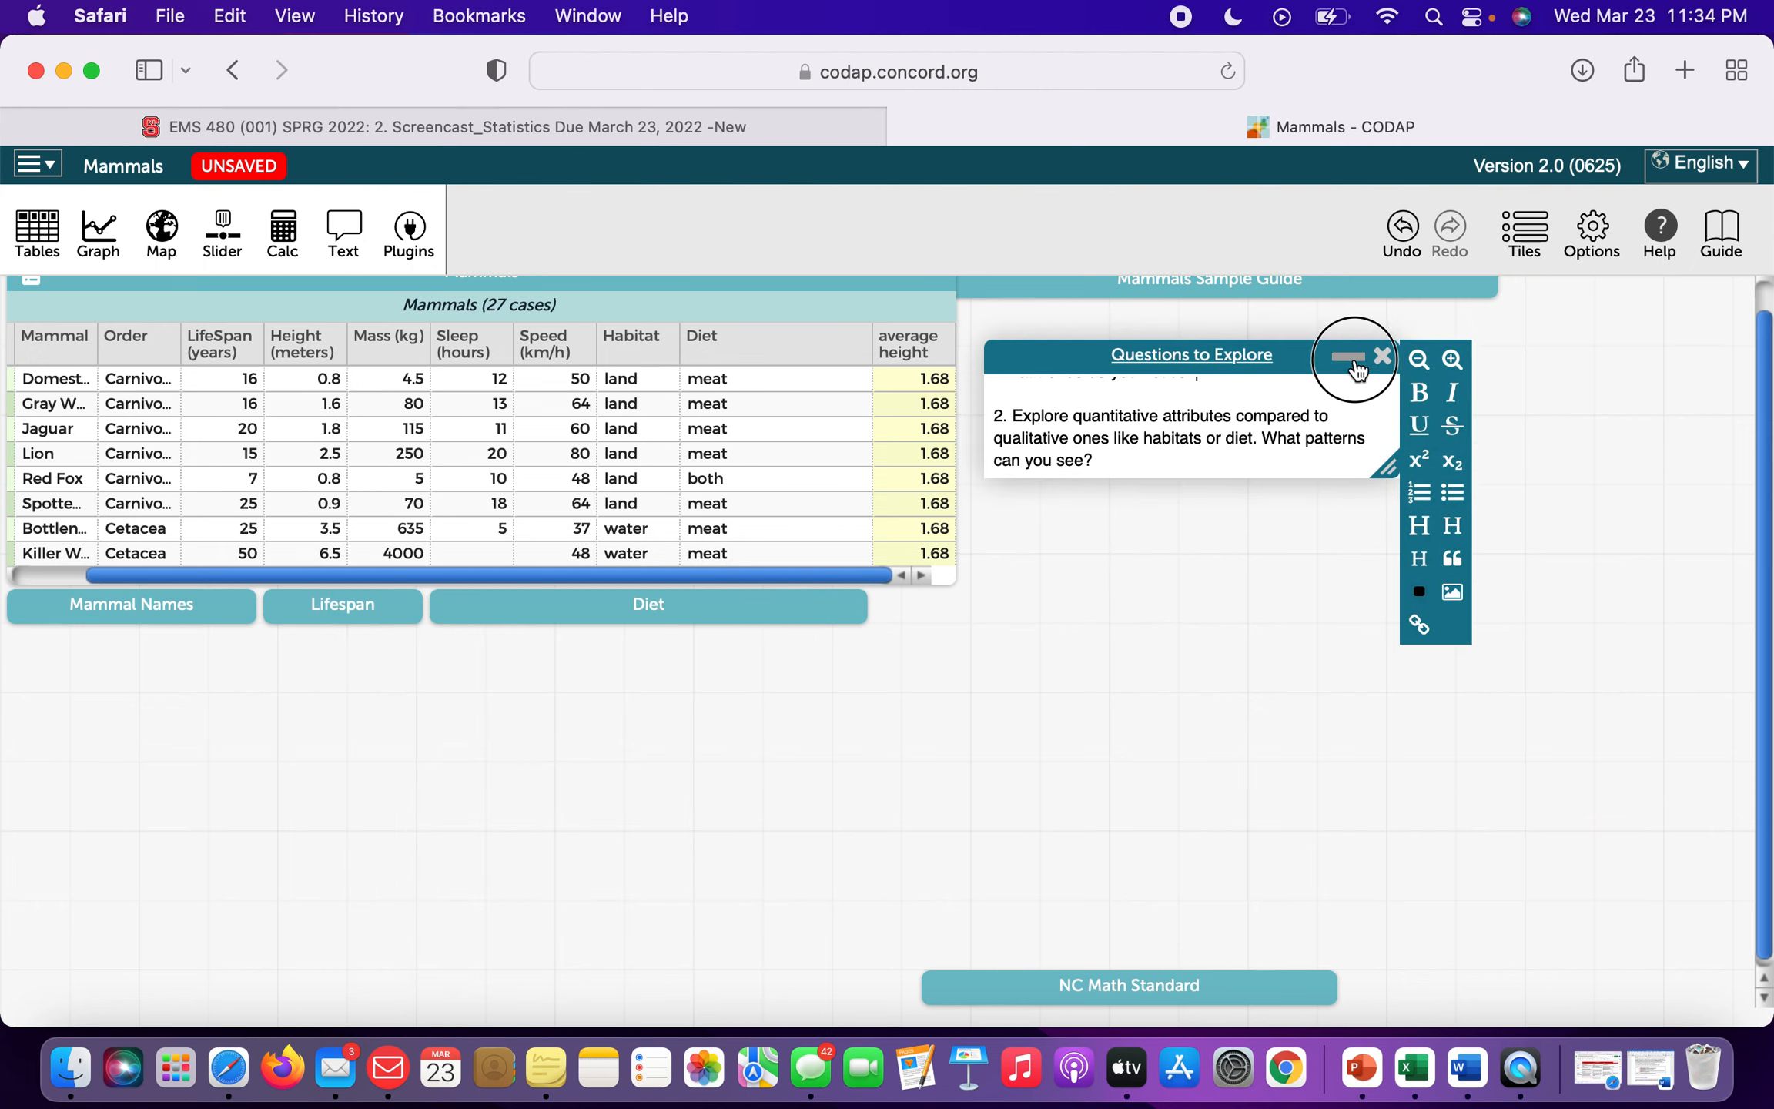
{"action": "left_click", "coordinate": [1340, 355]}
Place the NC Math Standard tile below Questions to Explore and expand it to read NC.M1.S-ID.6a.
{"action": "left_click_drag", "start_coordinate": [1225, 989], "coordinate": [1288, 413]}
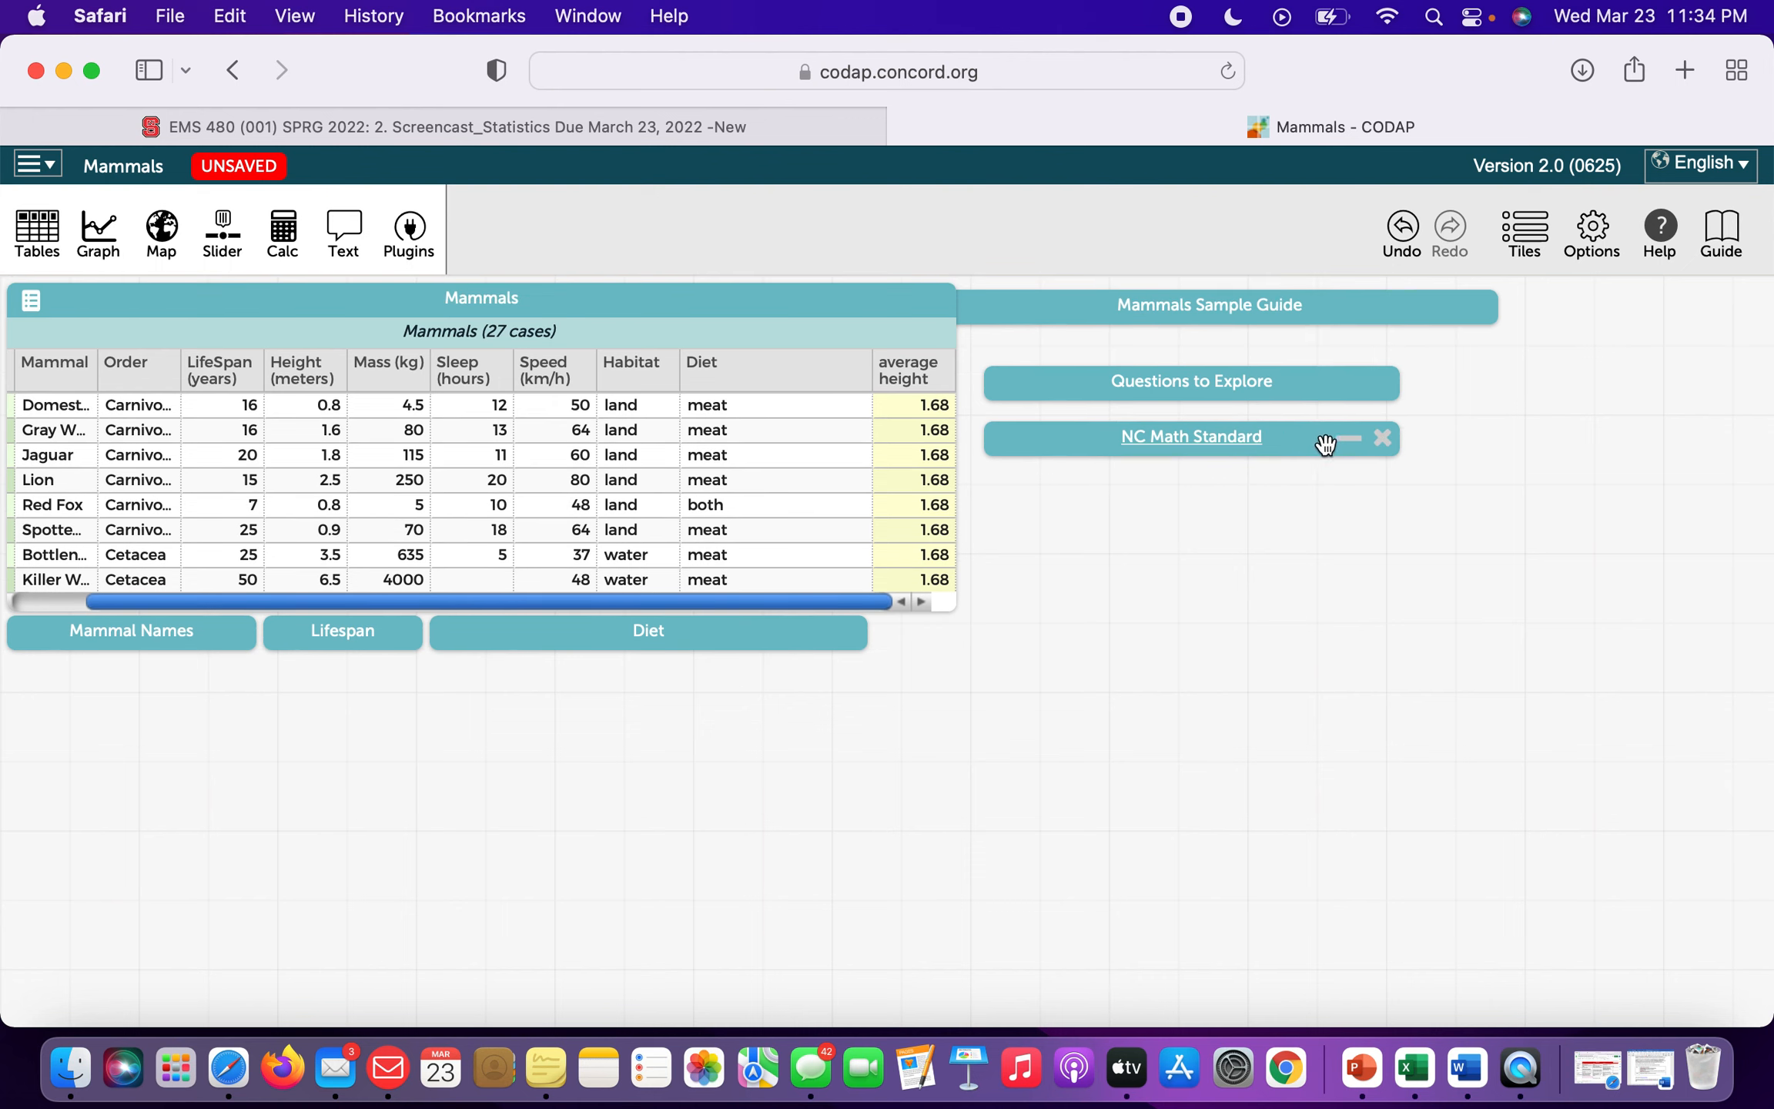
{"action": "left_click", "coordinate": [1355, 454]}
{"action": "scroll", "coordinate": [1335, 512], "scroll_direction": "up", "scroll_amount": 3}
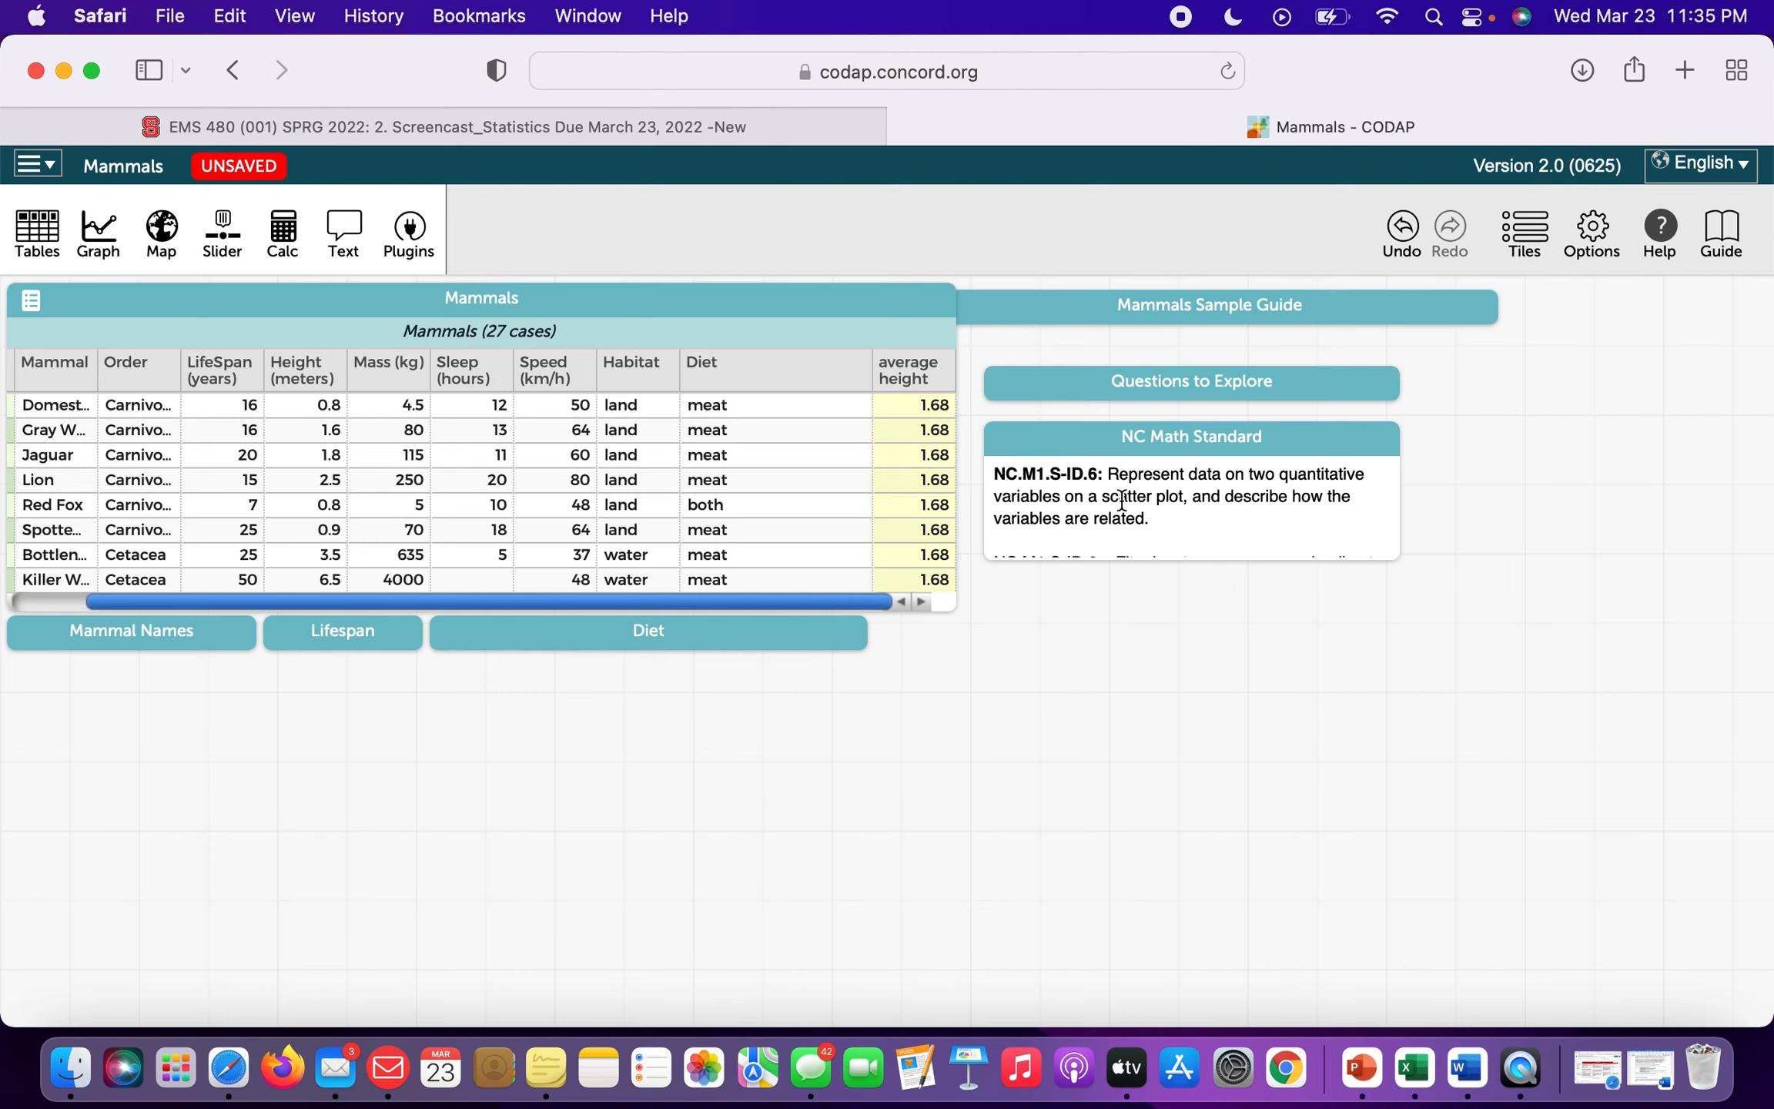
{"action": "scroll", "coordinate": [1138, 498], "scroll_direction": "down", "scroll_amount": 3}
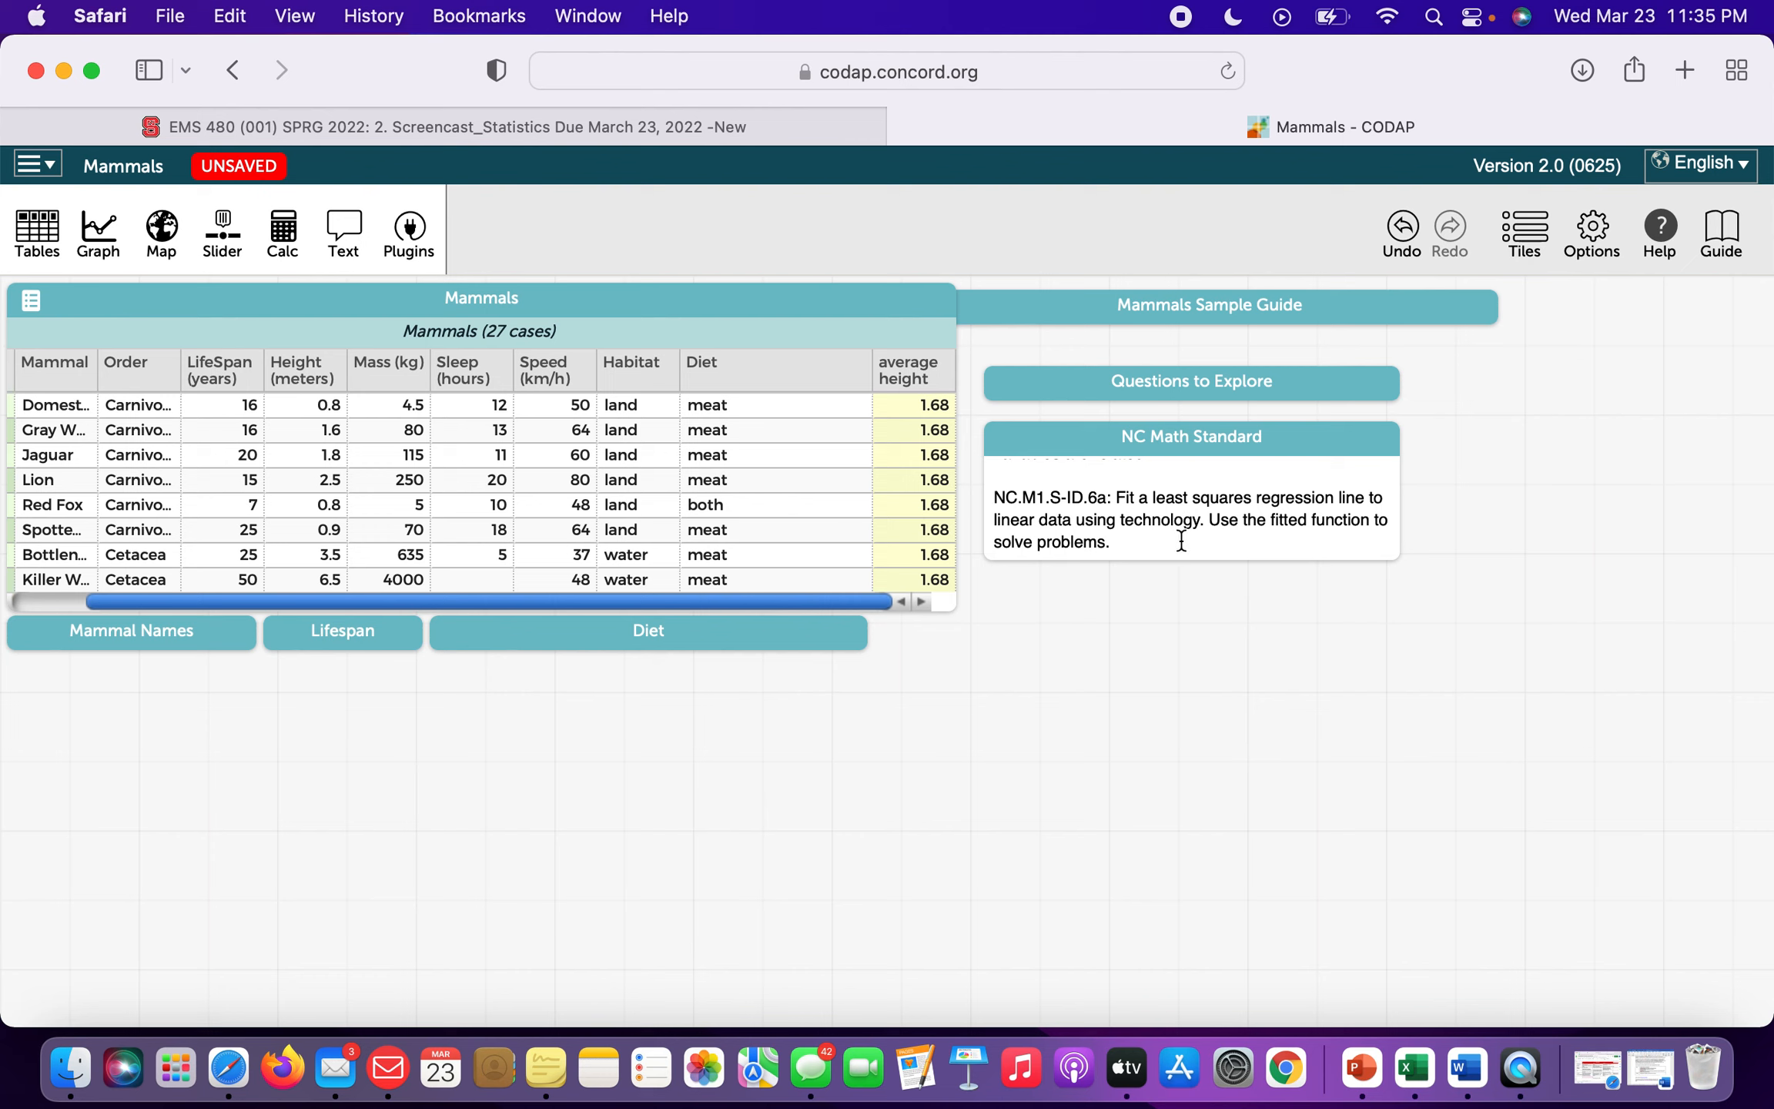
{"action": "scroll", "coordinate": [1181, 541], "scroll_direction": "down", "scroll_amount": 1}
{"action": "scroll", "coordinate": [490, 455], "scroll_direction": "up", "scroll_amount": 3}
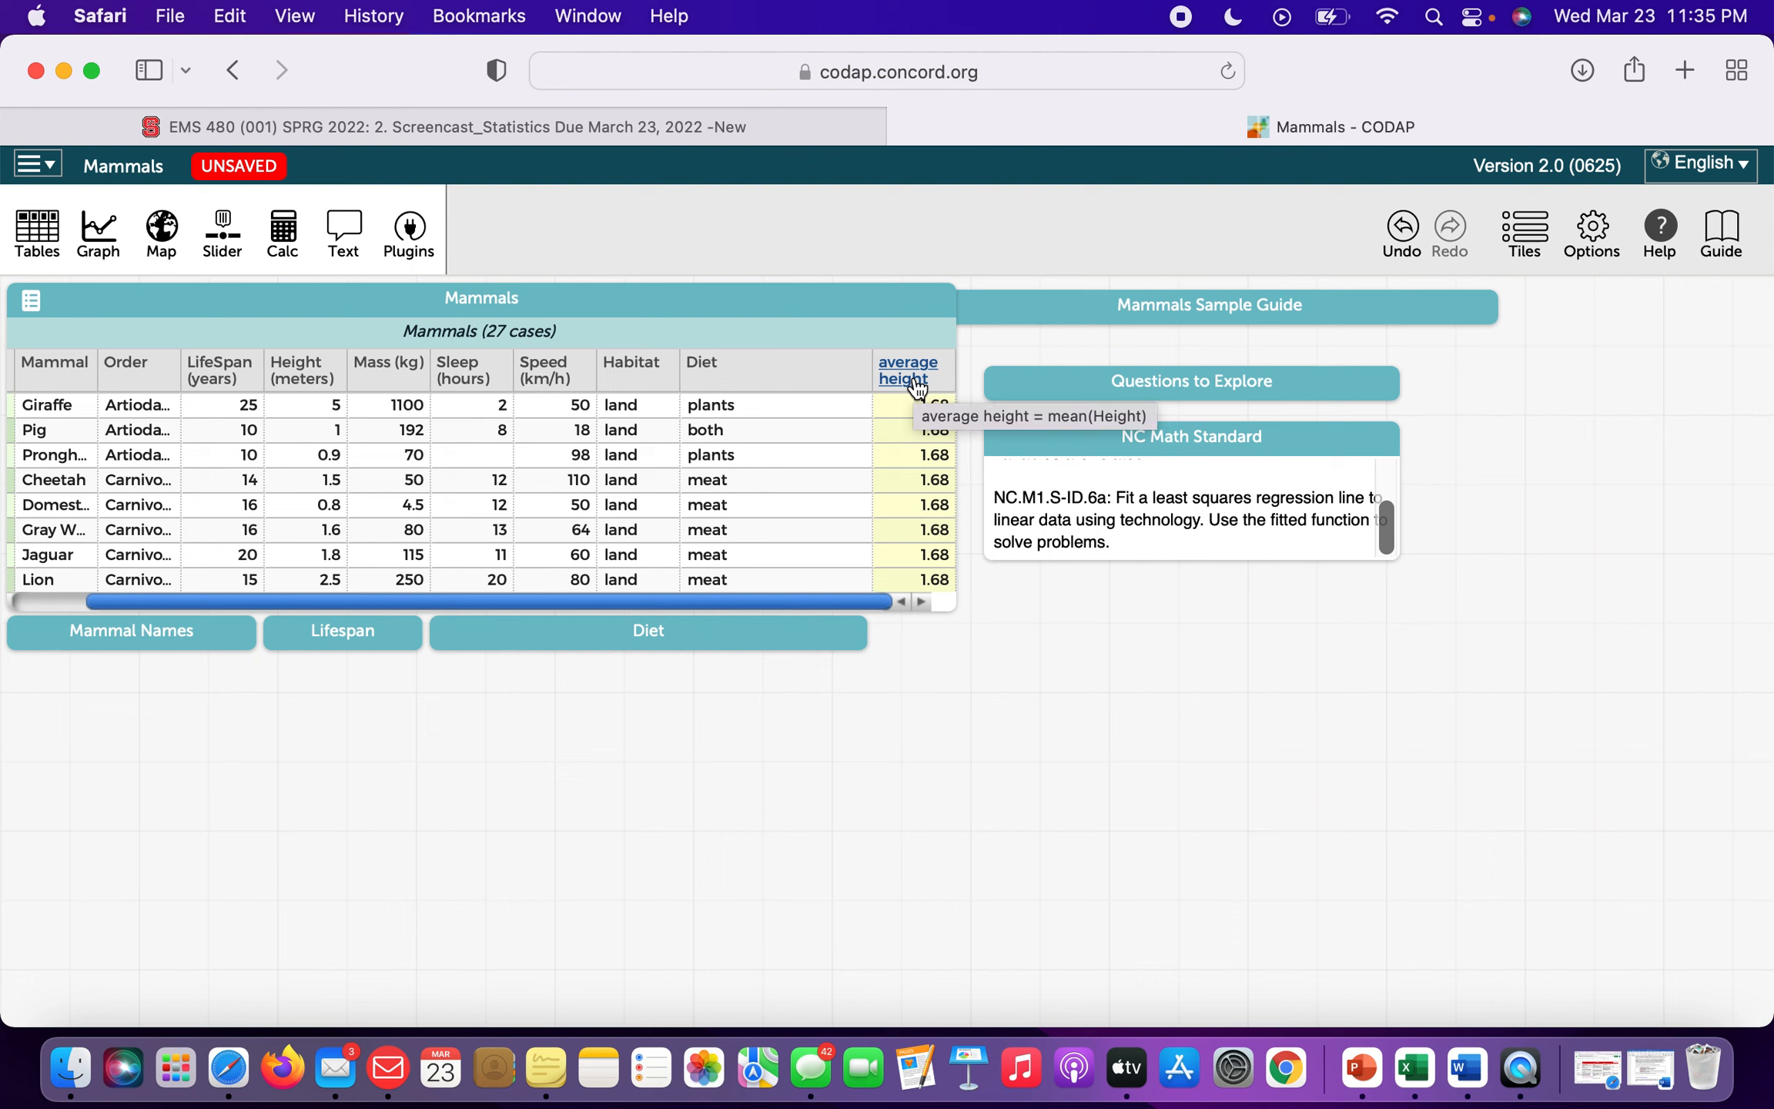
Choose Delete Attribute from the average height column's header menu.
{"action": "left_click", "coordinate": [912, 378]}
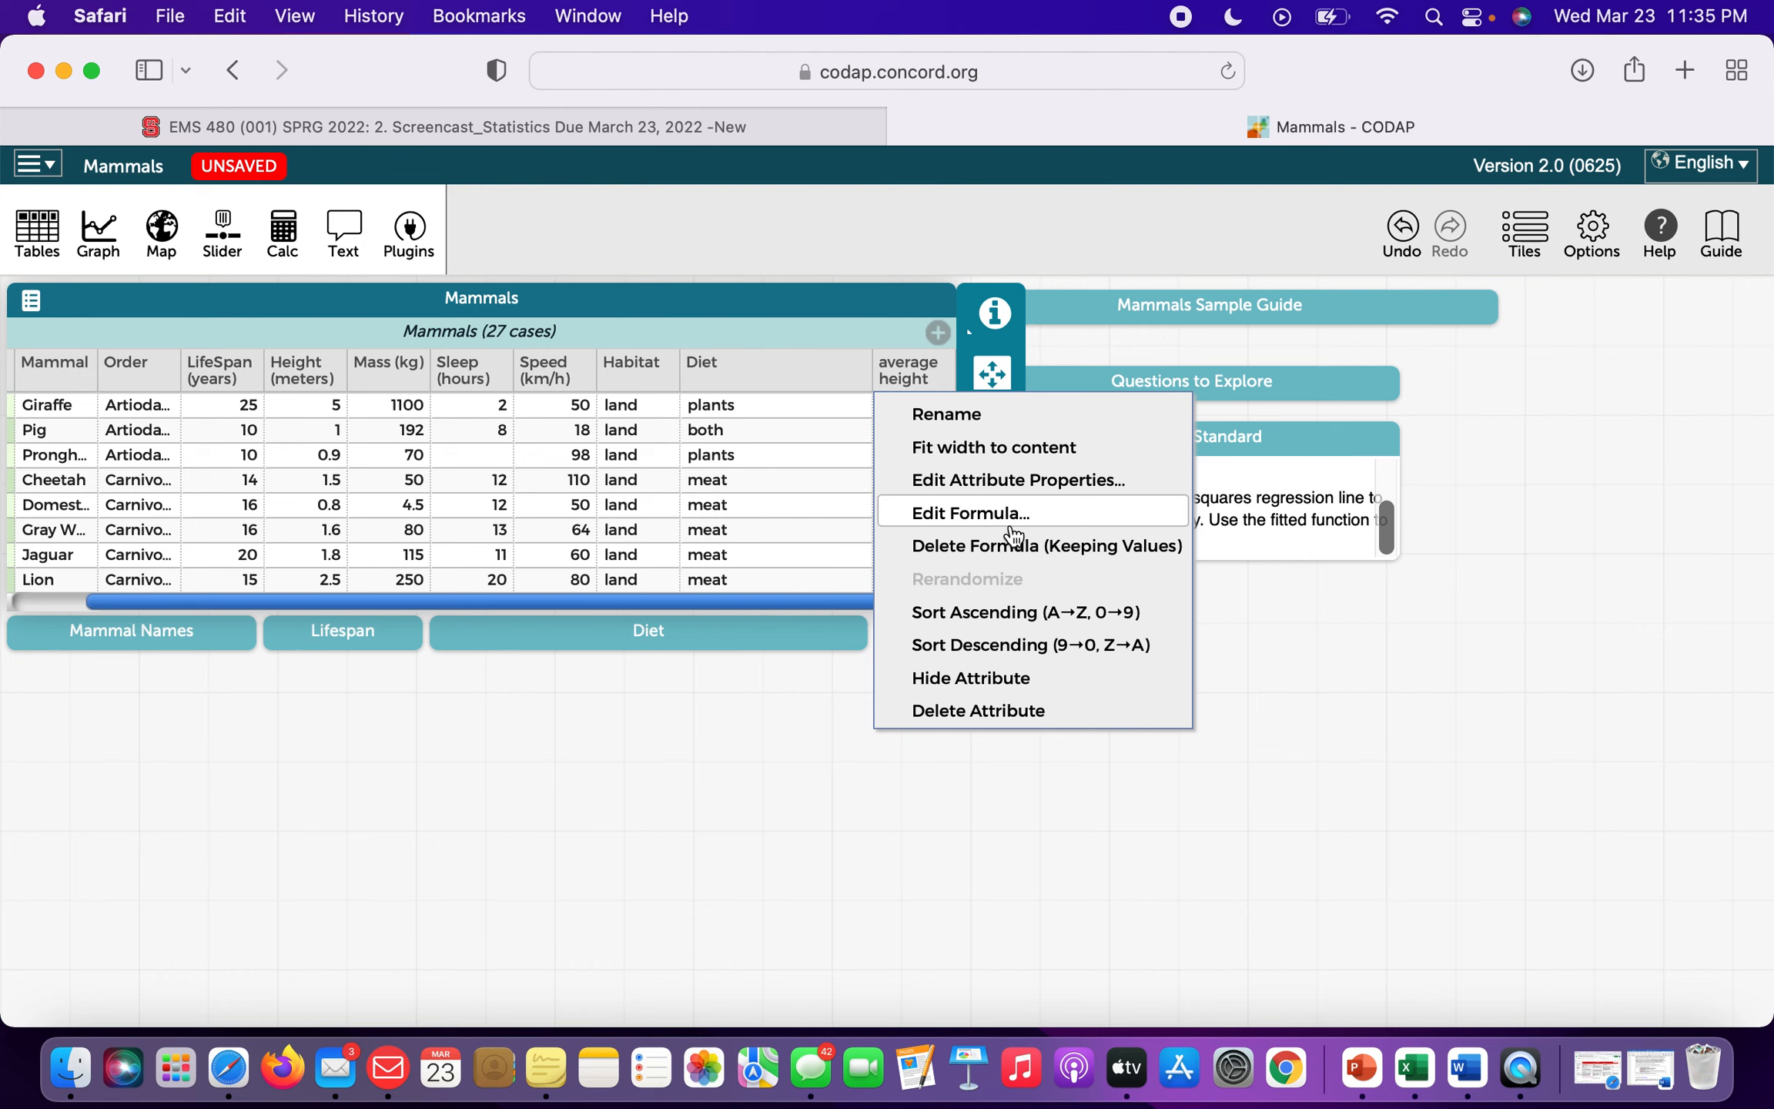
{"action": "left_click", "coordinate": [1001, 712]}
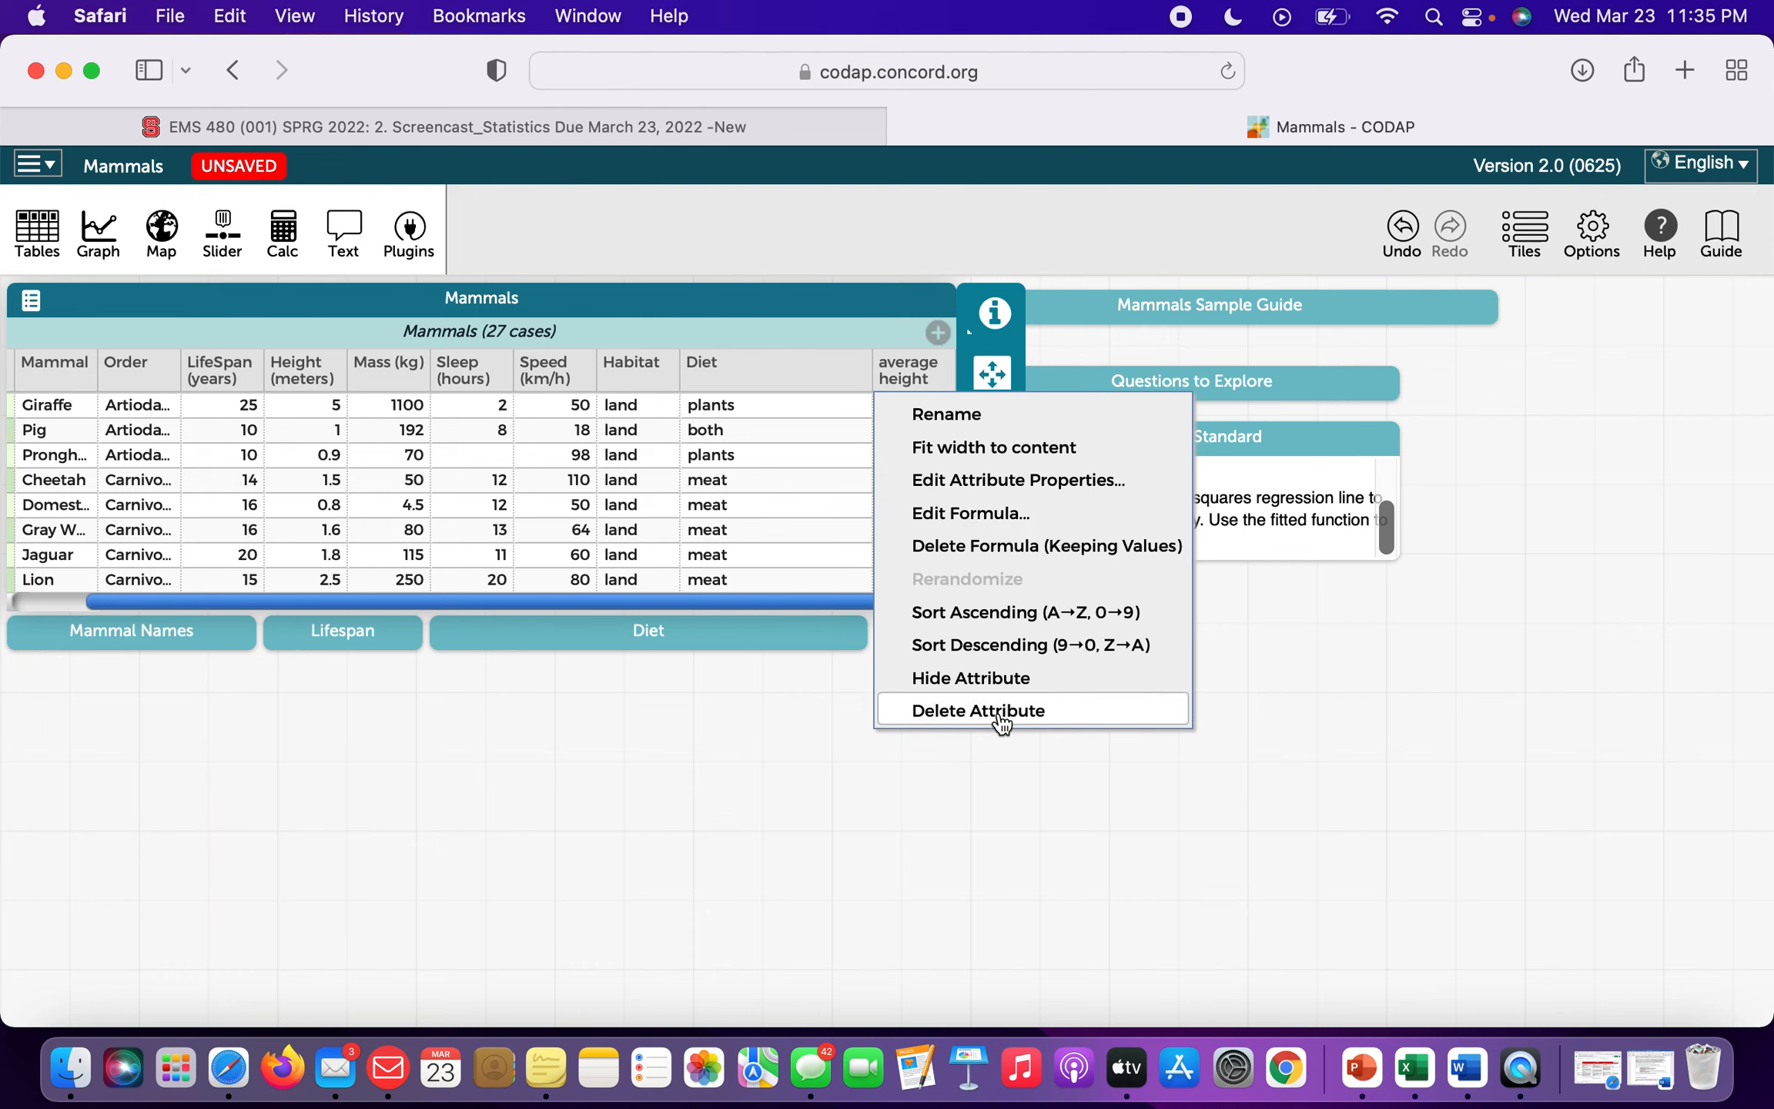